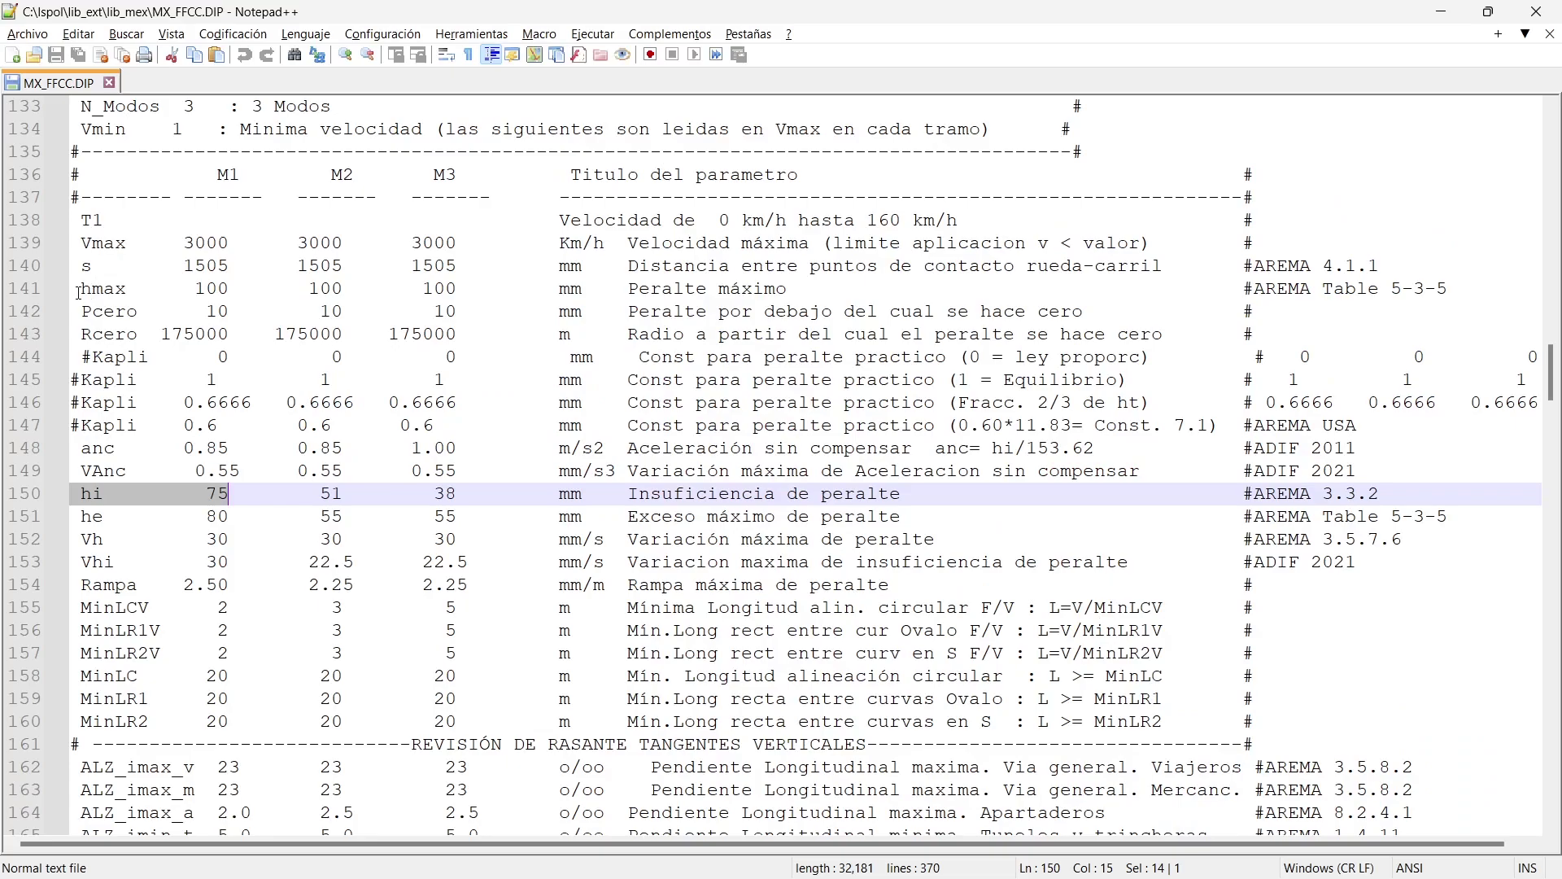
# Step: Compare the maximum cant, cant deficiency and cant excess parameters in MX_FFCC.DIP with the corresponding values in the Excel sheet
pyautogui.moveTo(79, 291); pyautogui.dragTo(879, 291)
pyautogui.hotkey('alt', 'Tab')
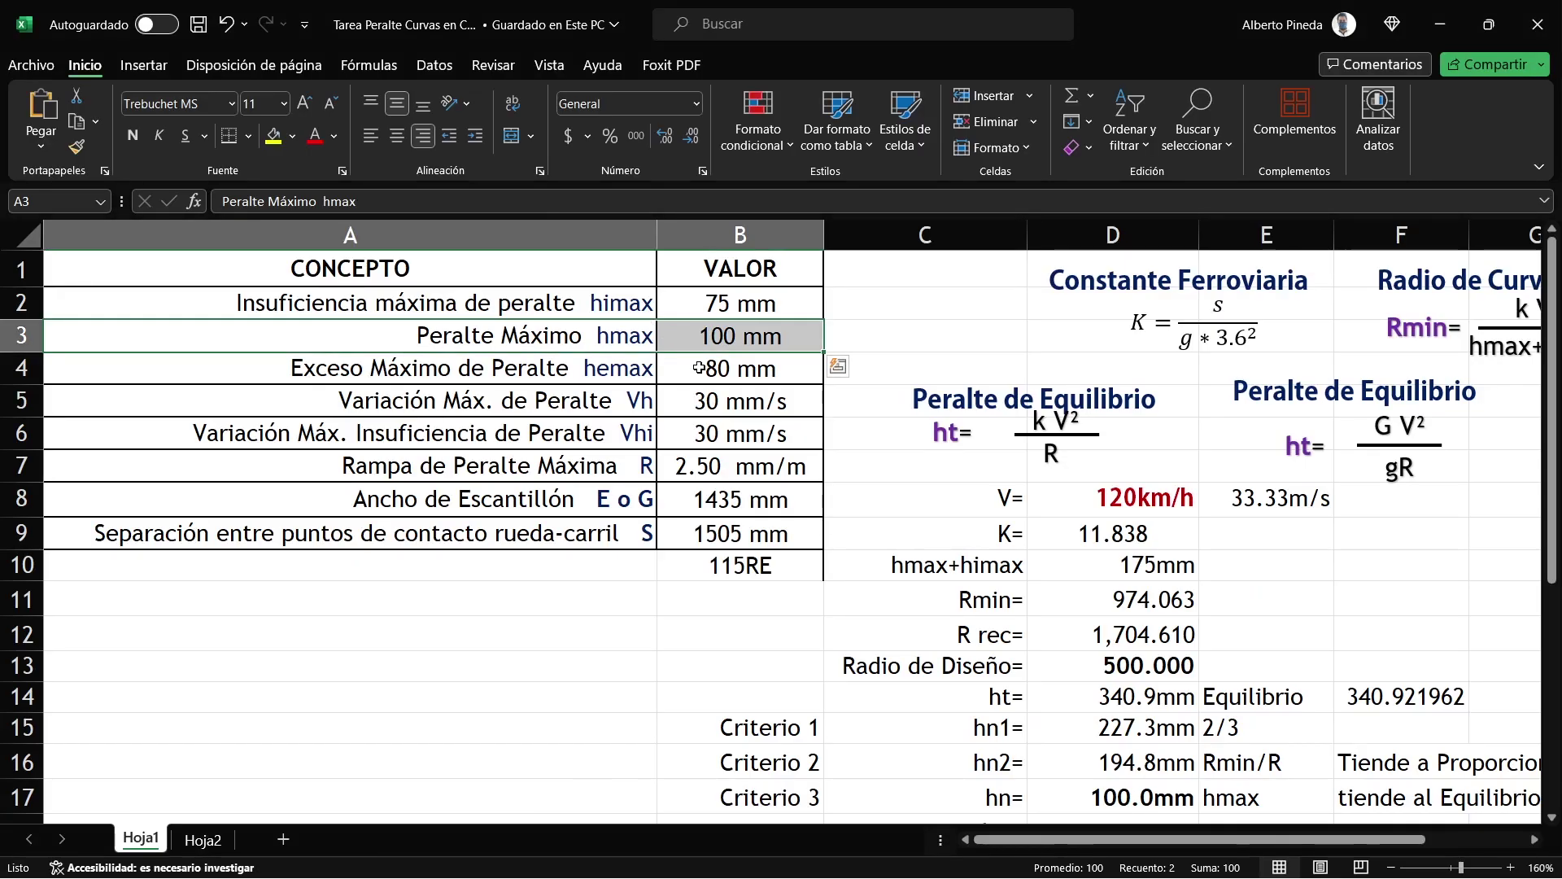
pyautogui.hotkey('alt', 'Tab')
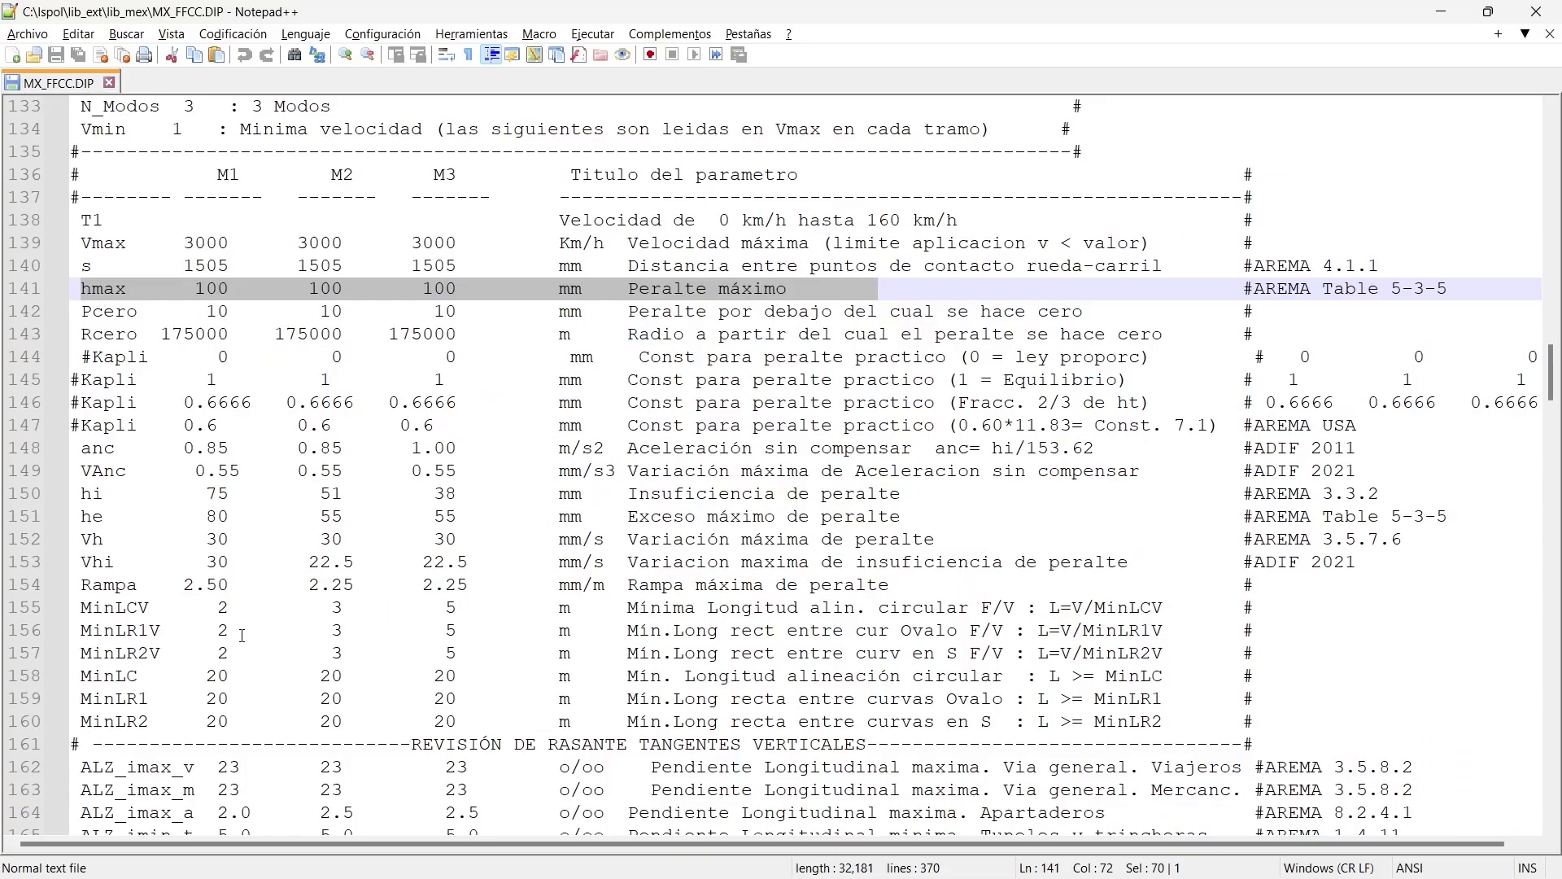
pyautogui.click(79, 494)
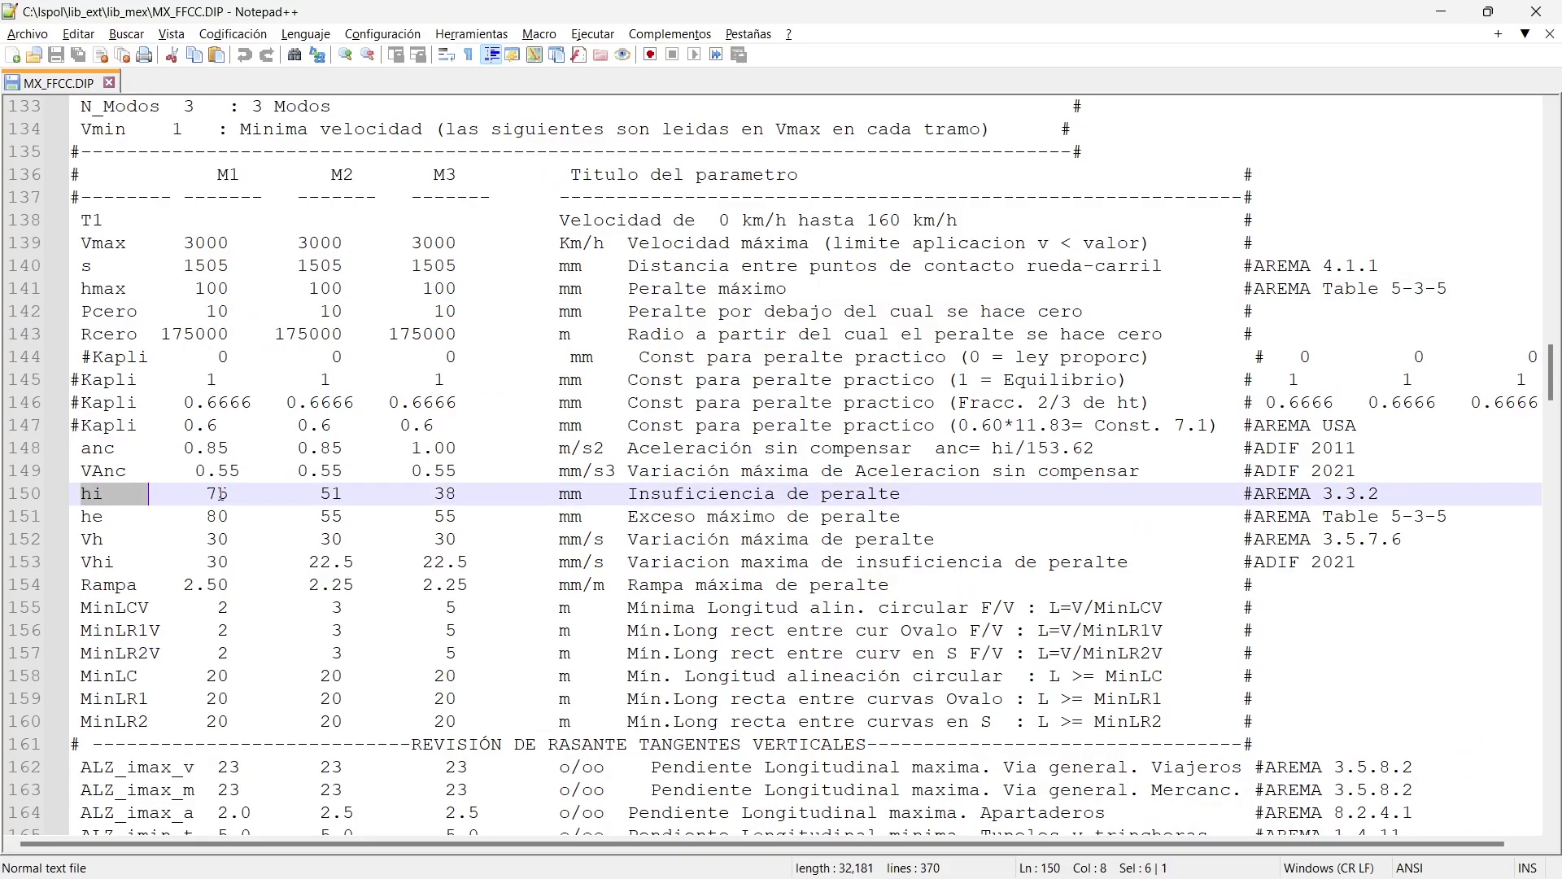
pyautogui.doubleClick(217, 495)
pyautogui.doubleClick(218, 517)
pyautogui.hotkey('alt', 'Tab')
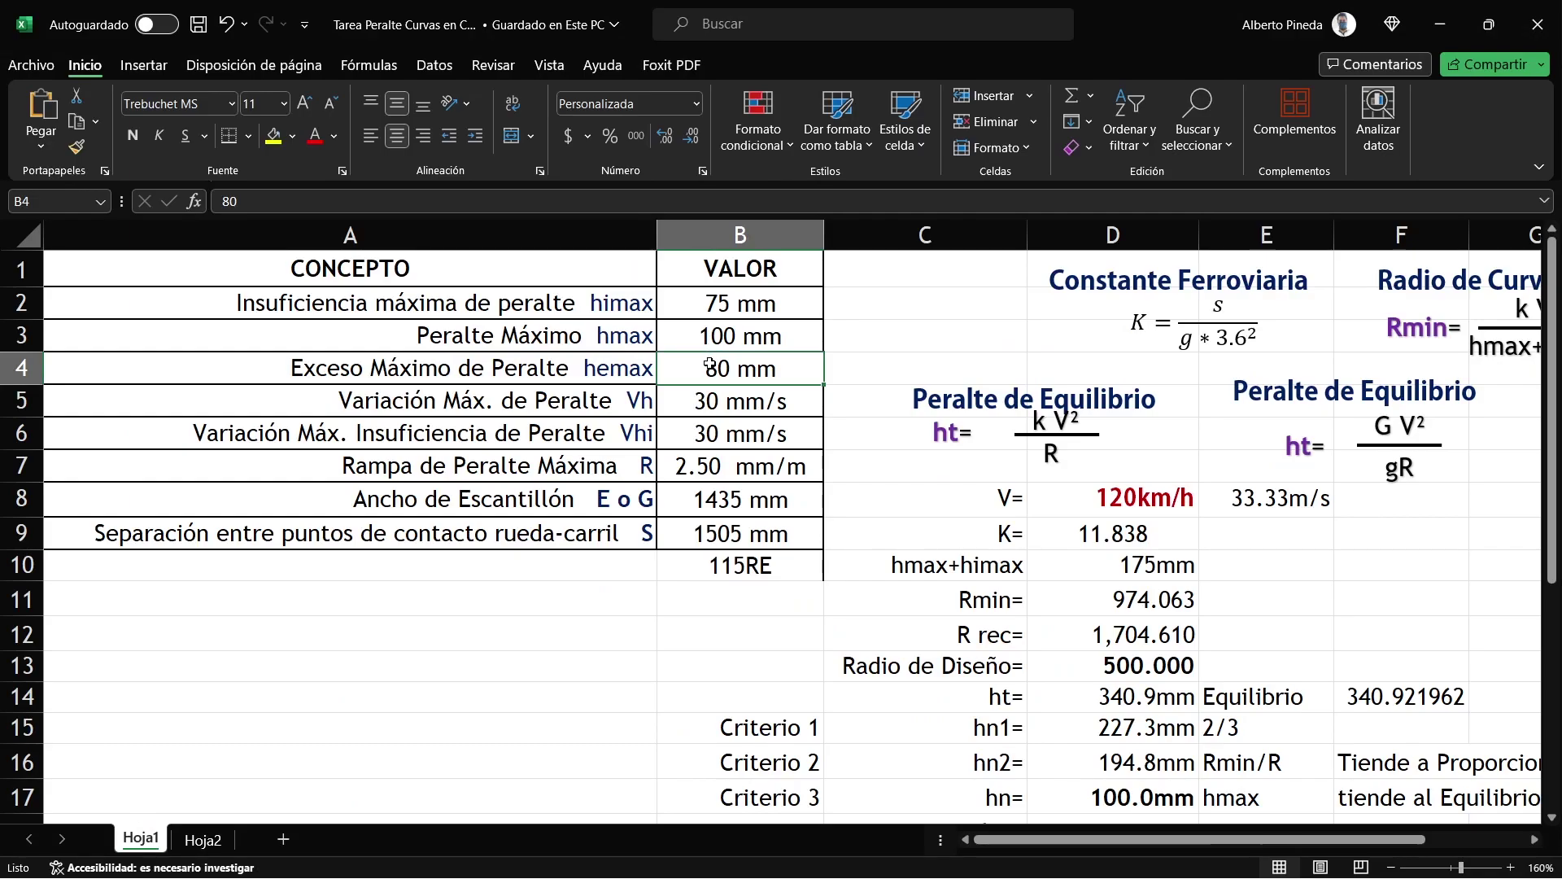
pyautogui.click(721, 336)
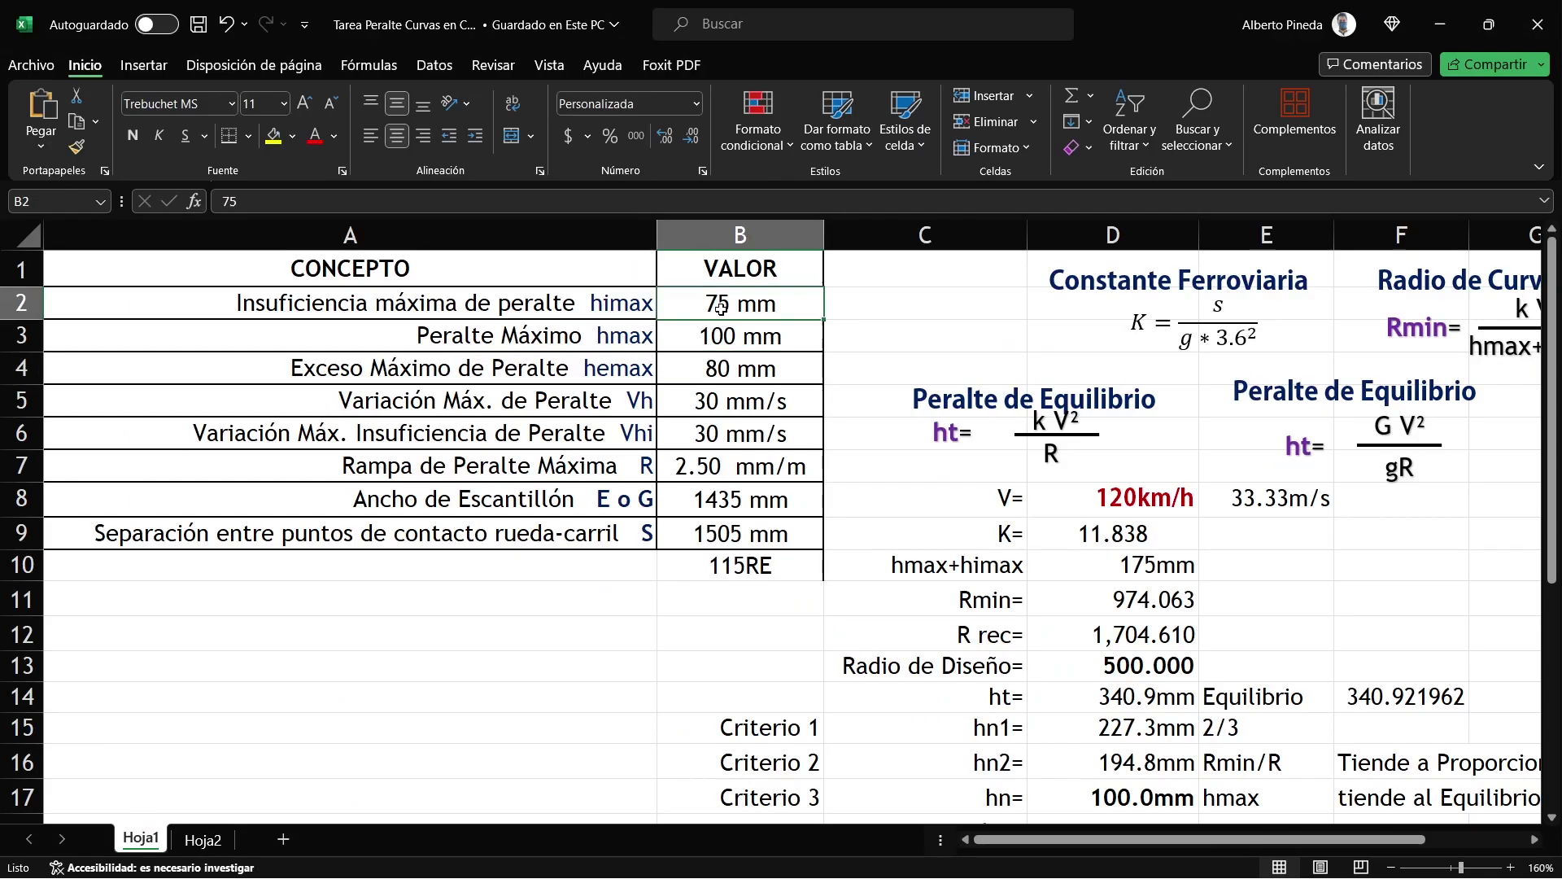
# Step: Compare the Vh and Vhi variation limits in the Excel sheet with the Vh and Vhi lines of MX_FFCC.DIP in Notepad++
pyautogui.click(698, 395)
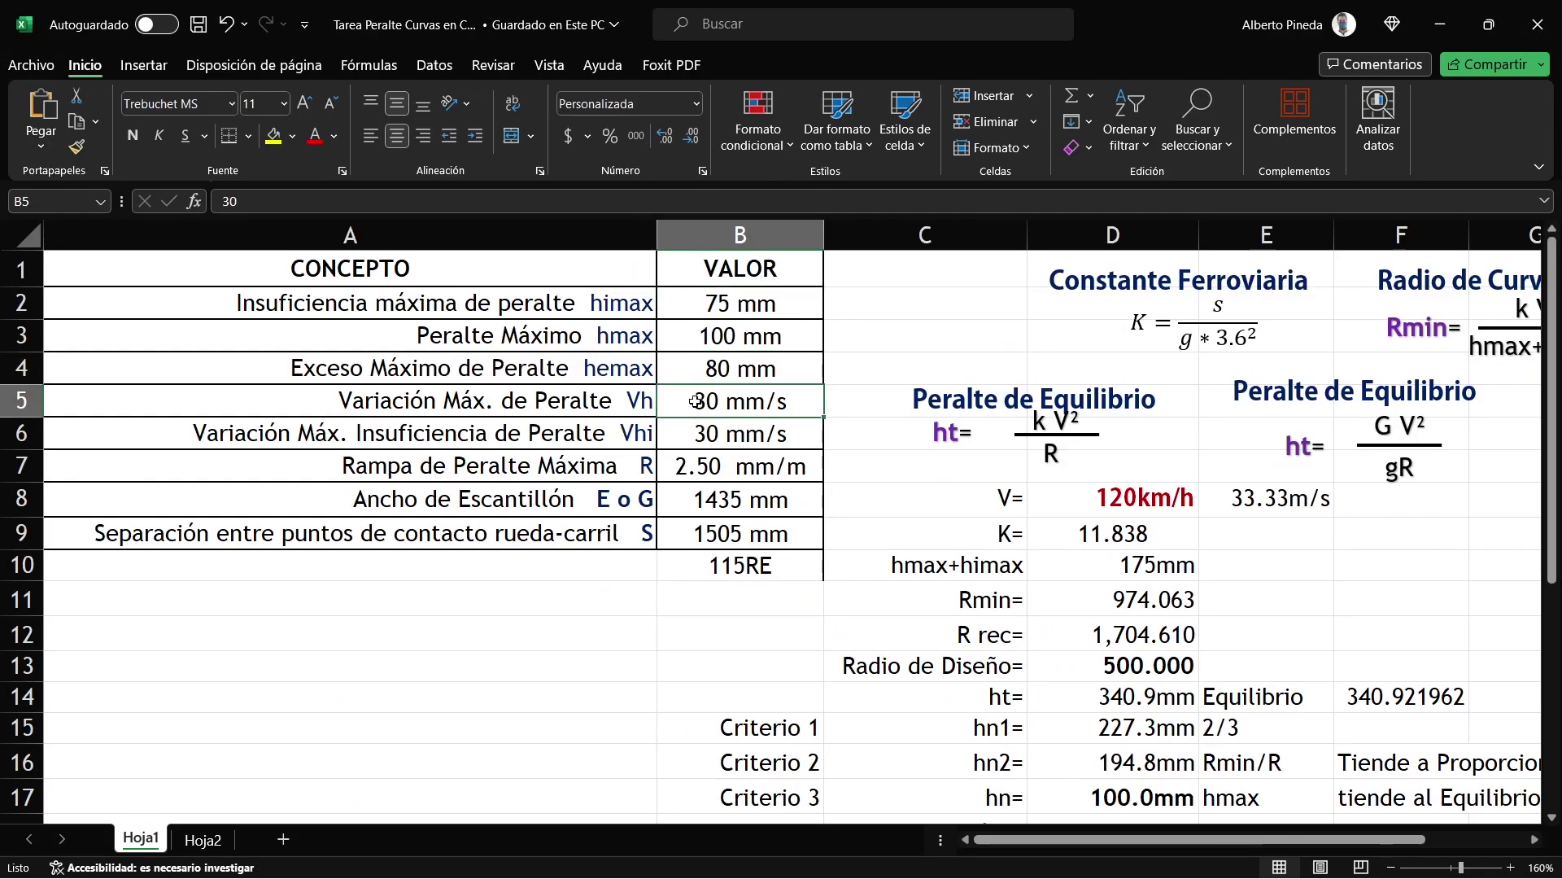
pyautogui.press('Left')
pyautogui.hotkey('shift', 'Right')
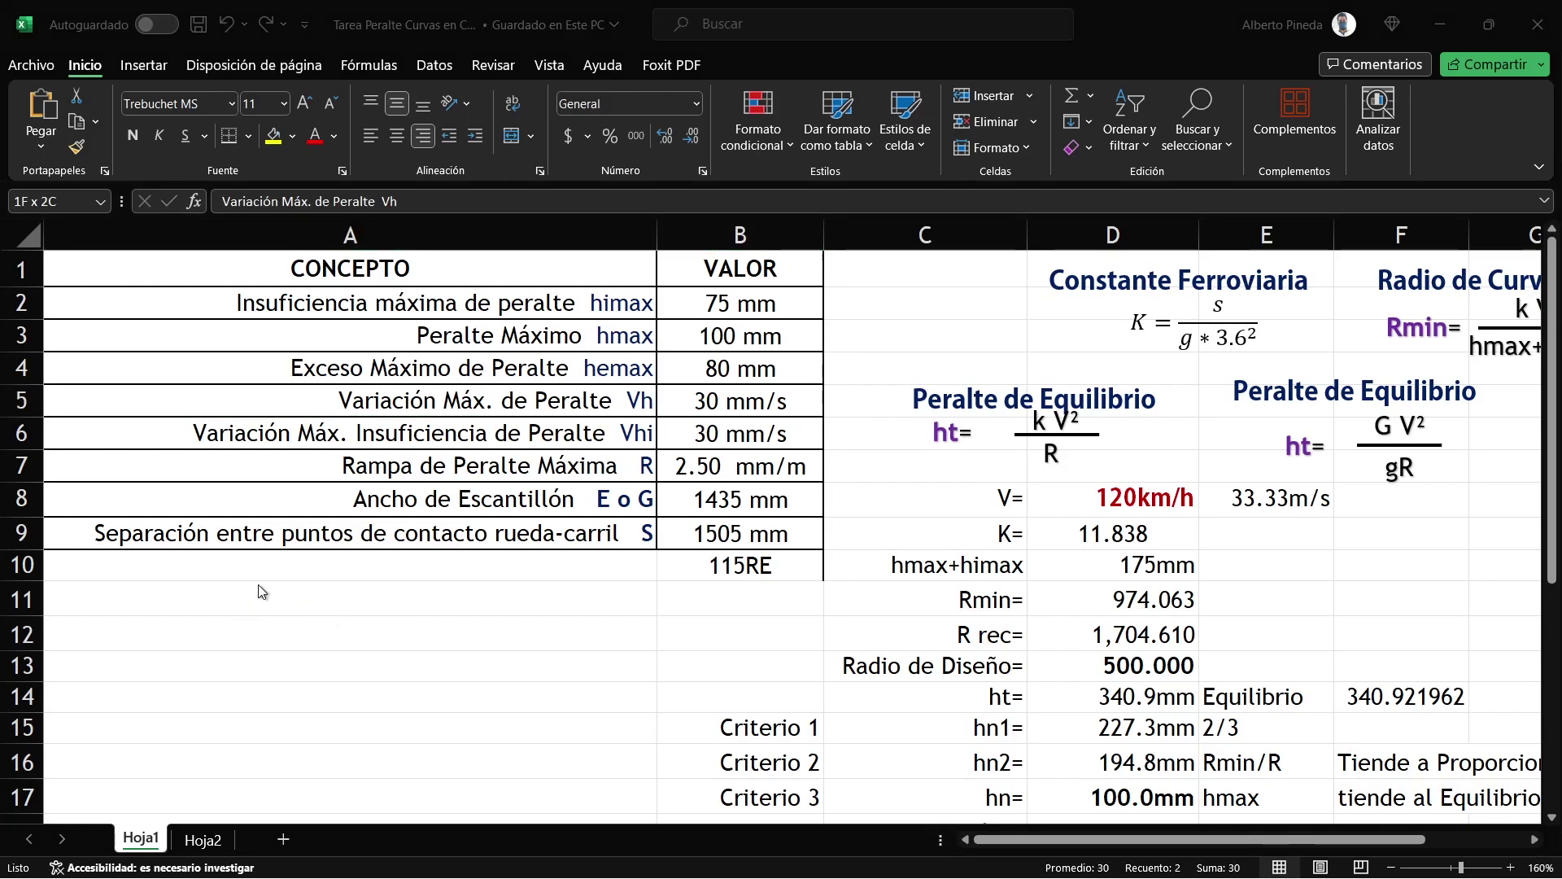
pyautogui.hotkey('alt', 'Tab')
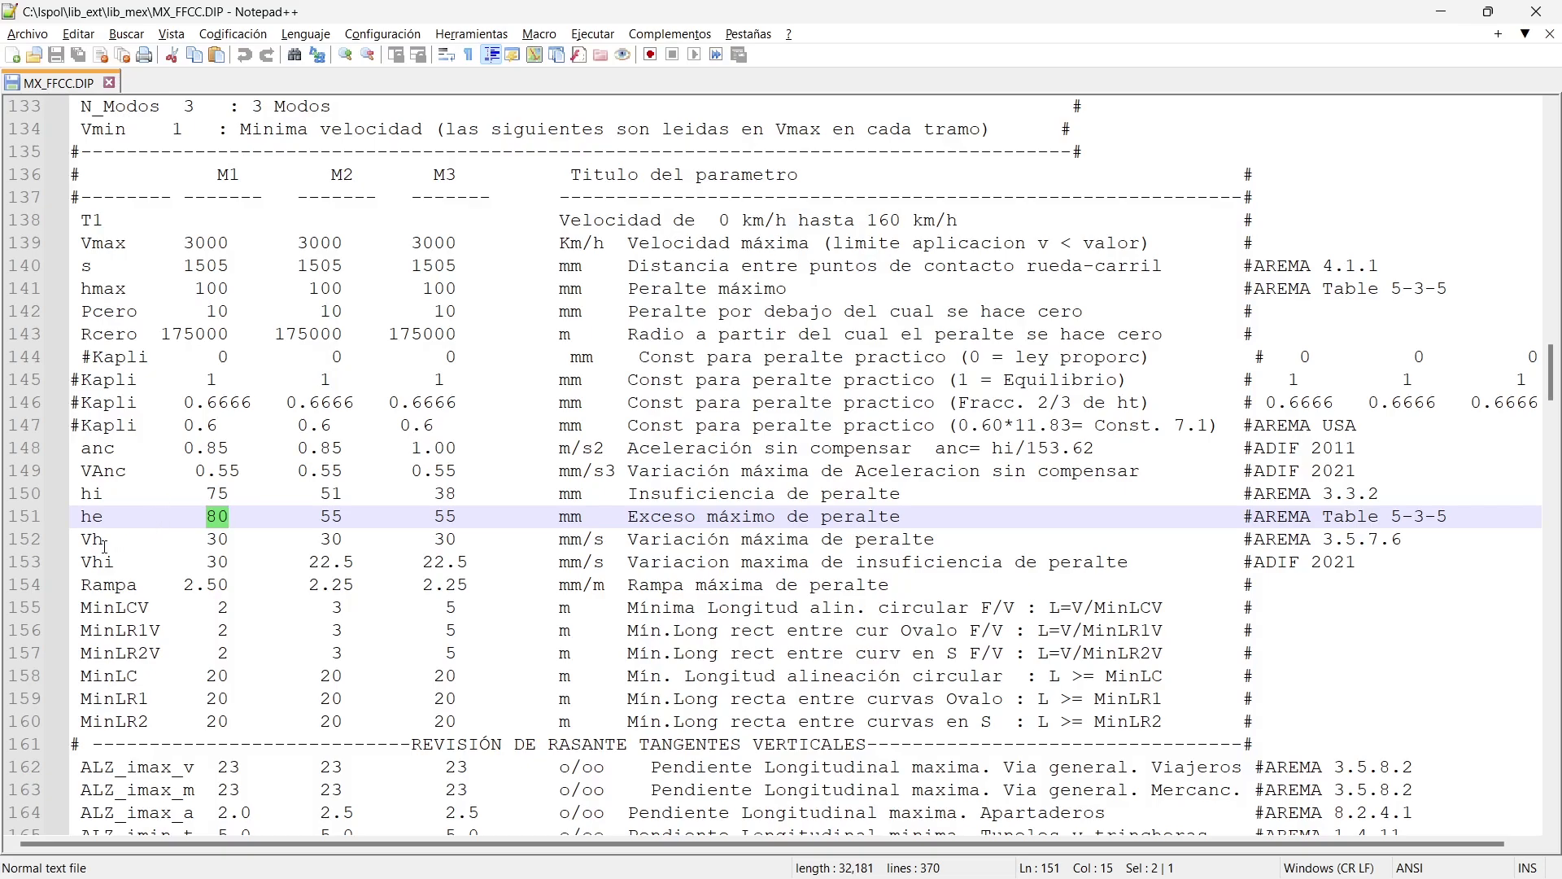
pyautogui.moveTo(80, 539); pyautogui.dragTo(240, 539)
pyautogui.doubleClick(217, 541)
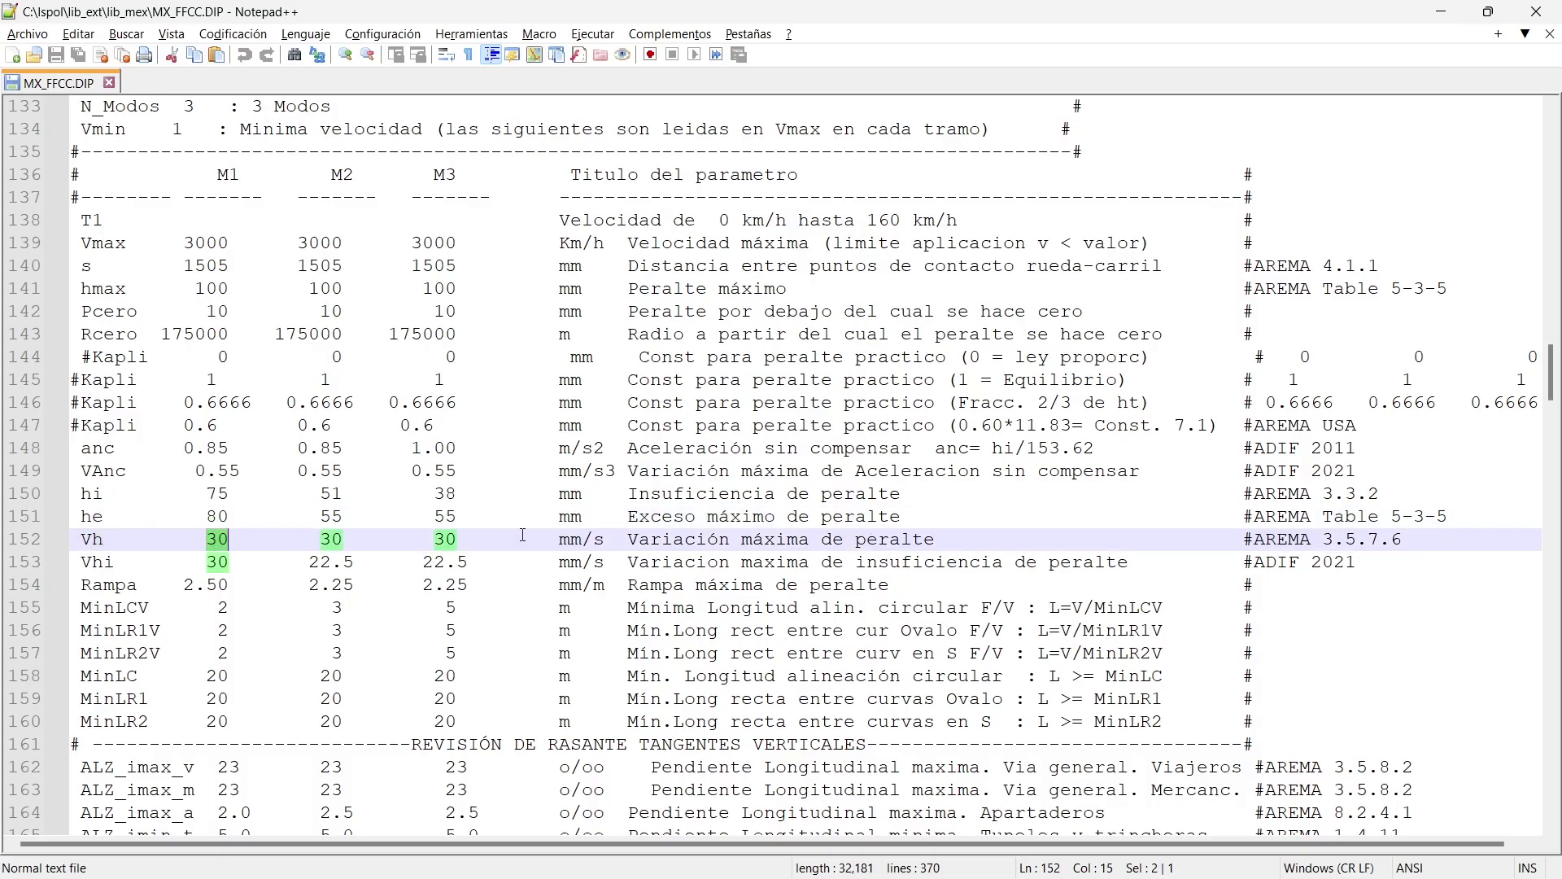
pyautogui.doubleClick(95, 561)
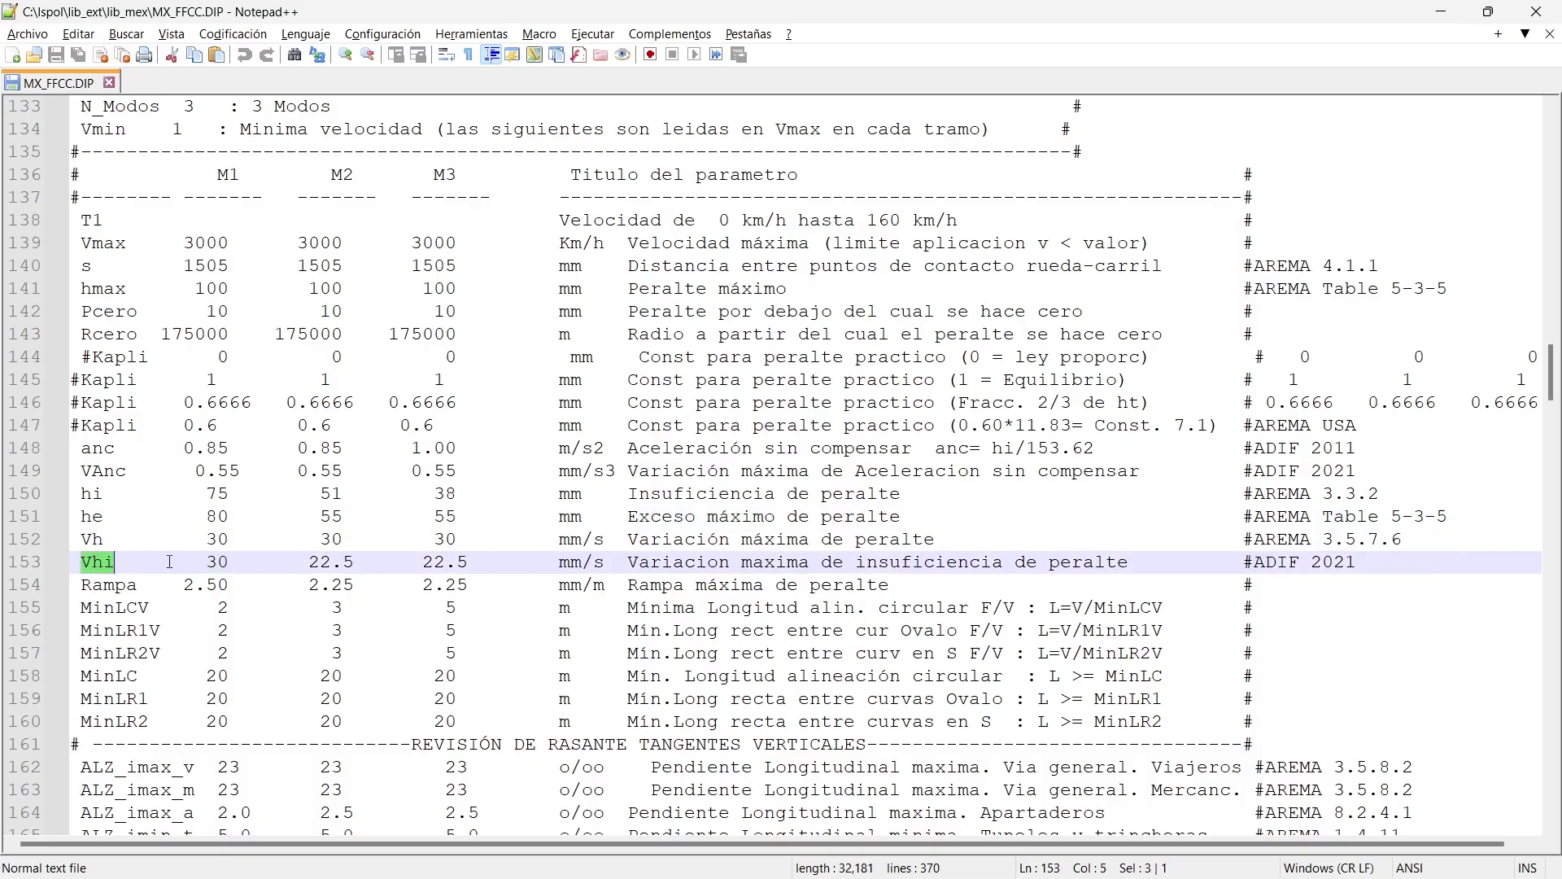
pyautogui.doubleClick(214, 563)
pyautogui.hotkey('alt', 'Tab')
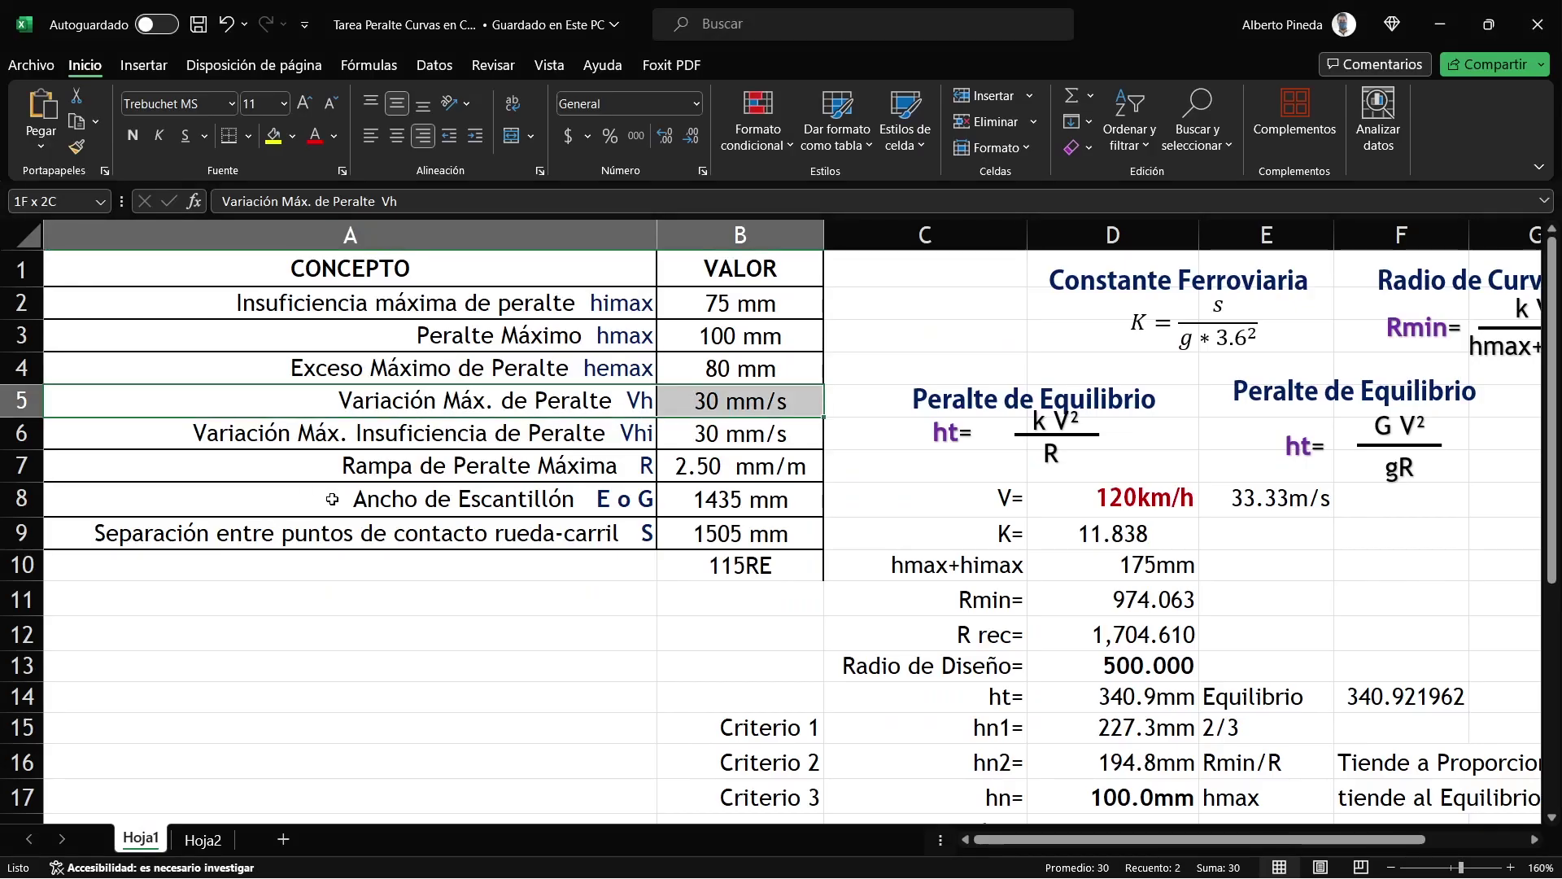
pyautogui.press('Right')
pyautogui.click(686, 433)
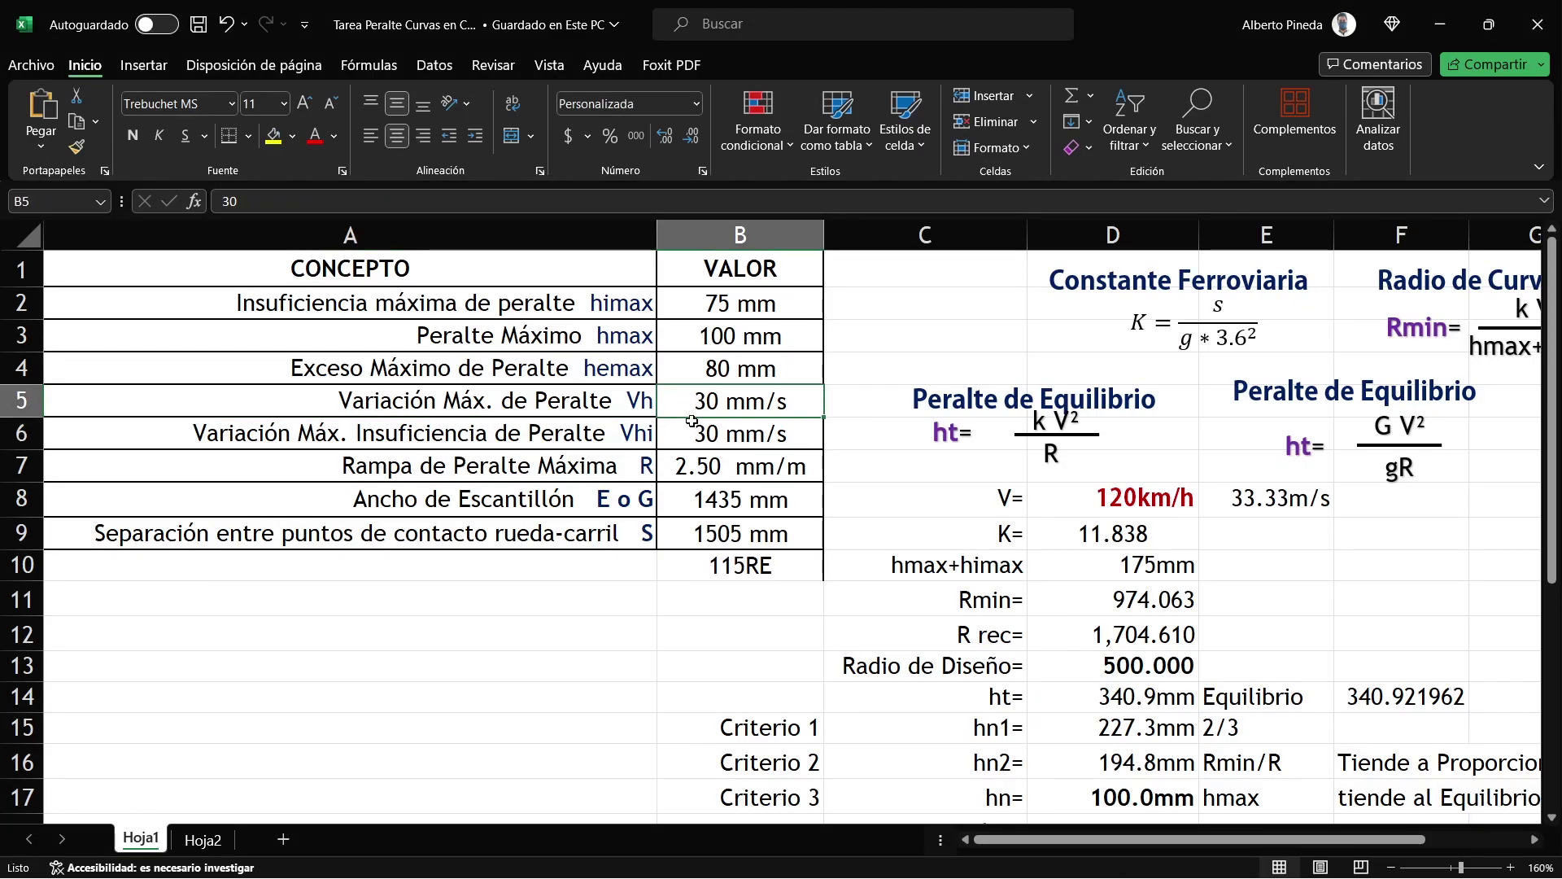
# Step: Compare the maximum cant ramp in the Excel sheet with the M1 value on the Rampa line of MX_FFCC.DIP in Notepad++
pyautogui.click(679, 465)
pyautogui.moveTo(602, 465); pyautogui.dragTo(692, 470)
pyautogui.click(693, 470)
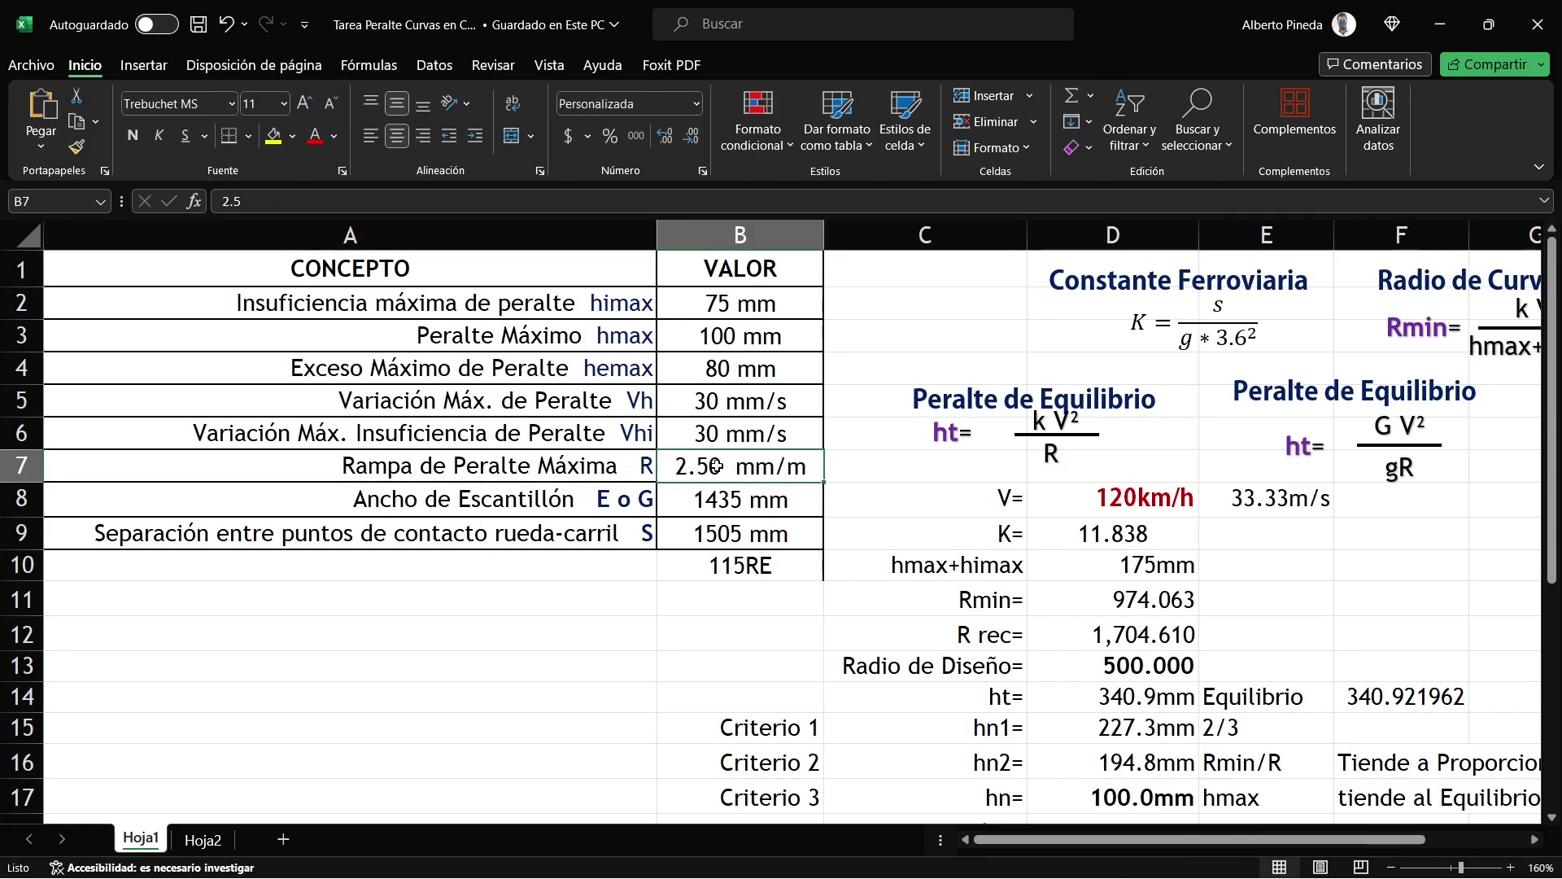
pyautogui.hotkey('alt', 'Tab')
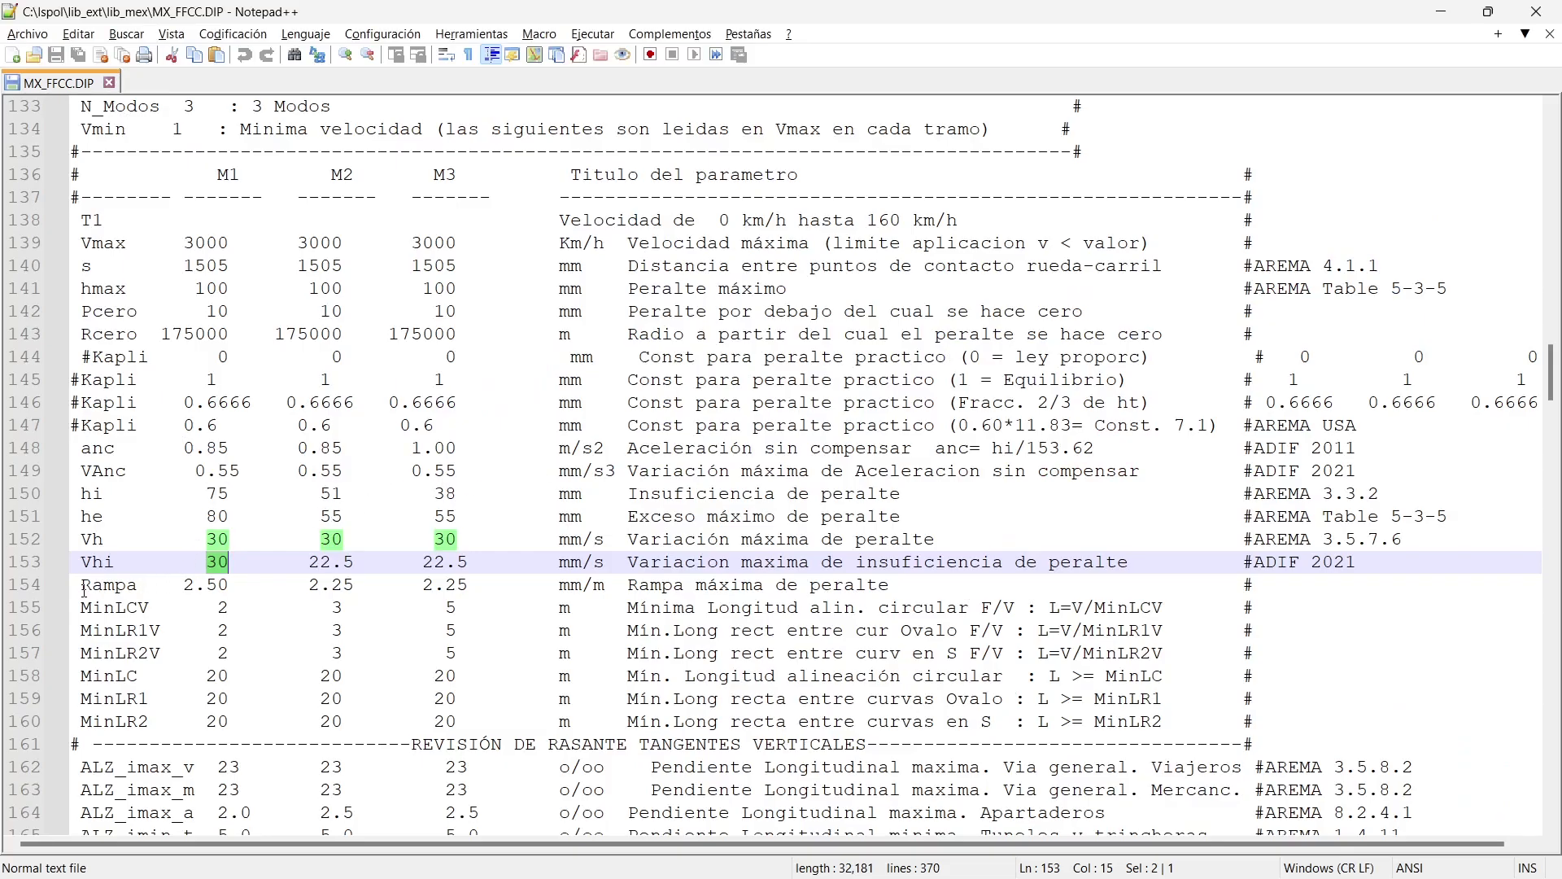
pyautogui.moveTo(84, 589); pyautogui.dragTo(946, 586)
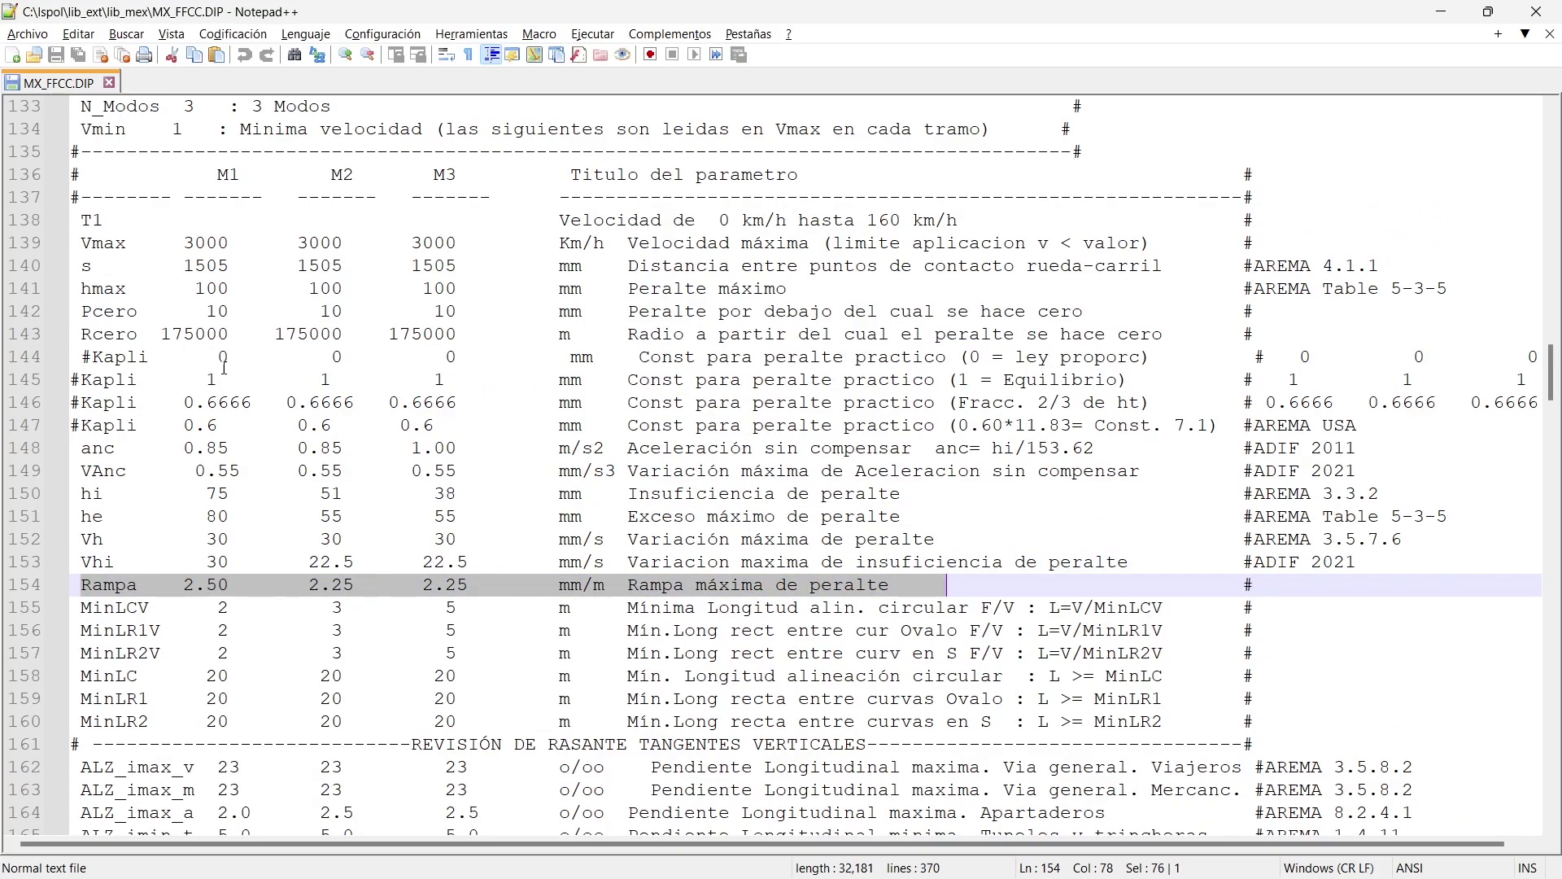
pyautogui.moveTo(185, 587); pyautogui.dragTo(247, 586)
pyautogui.hotkey('alt', 'Tab')
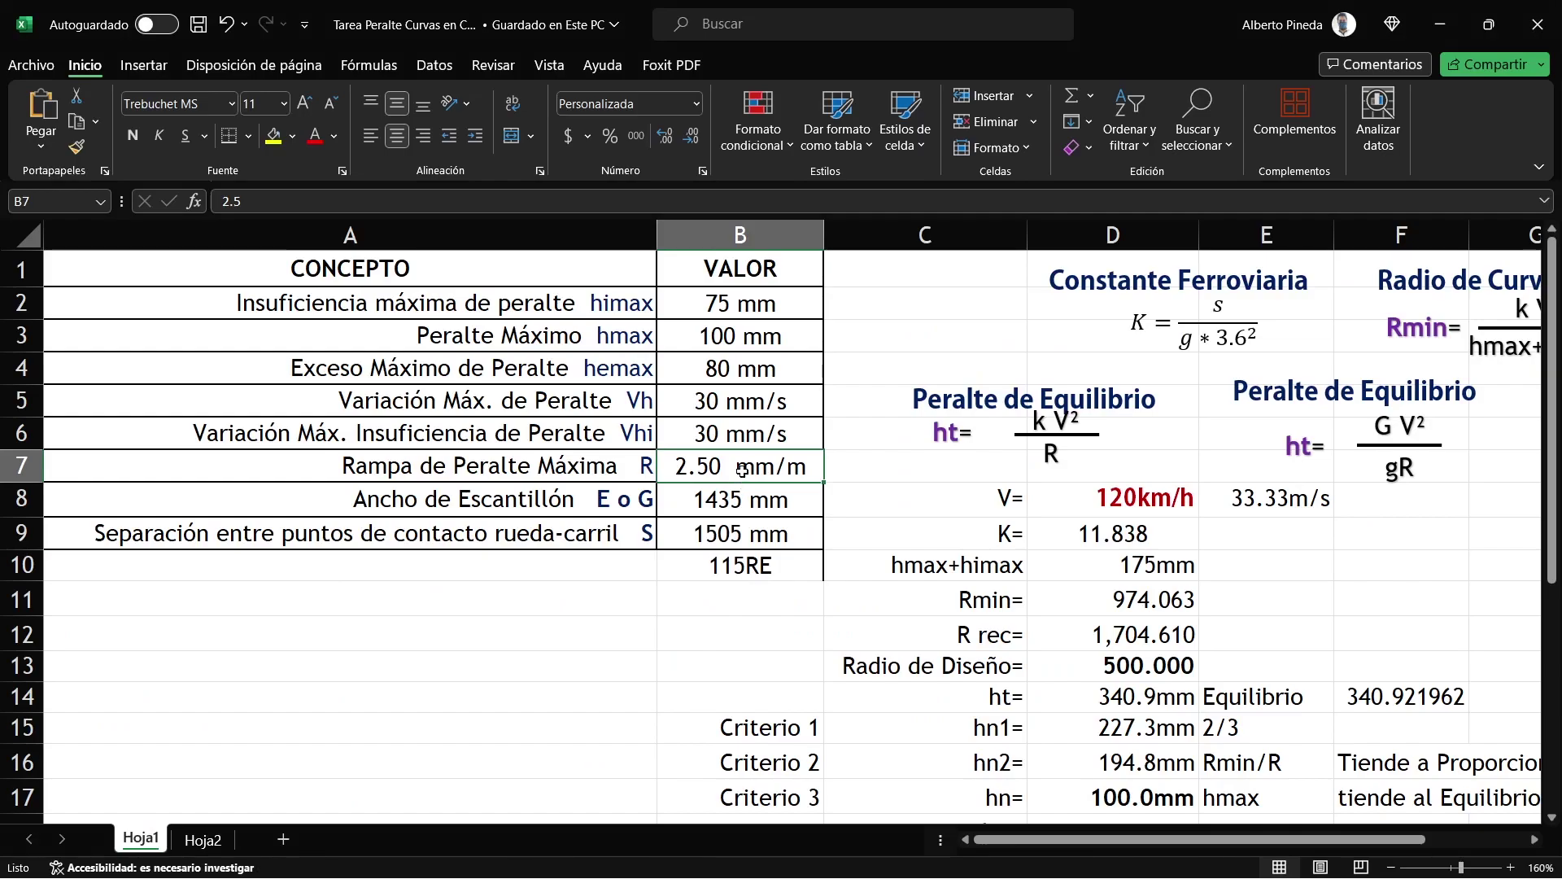
# Step: Examine the track gauge, the formula for the wheel-rail contact spacing S, and the rail type in cells B8 to B10
pyautogui.click(735, 499)
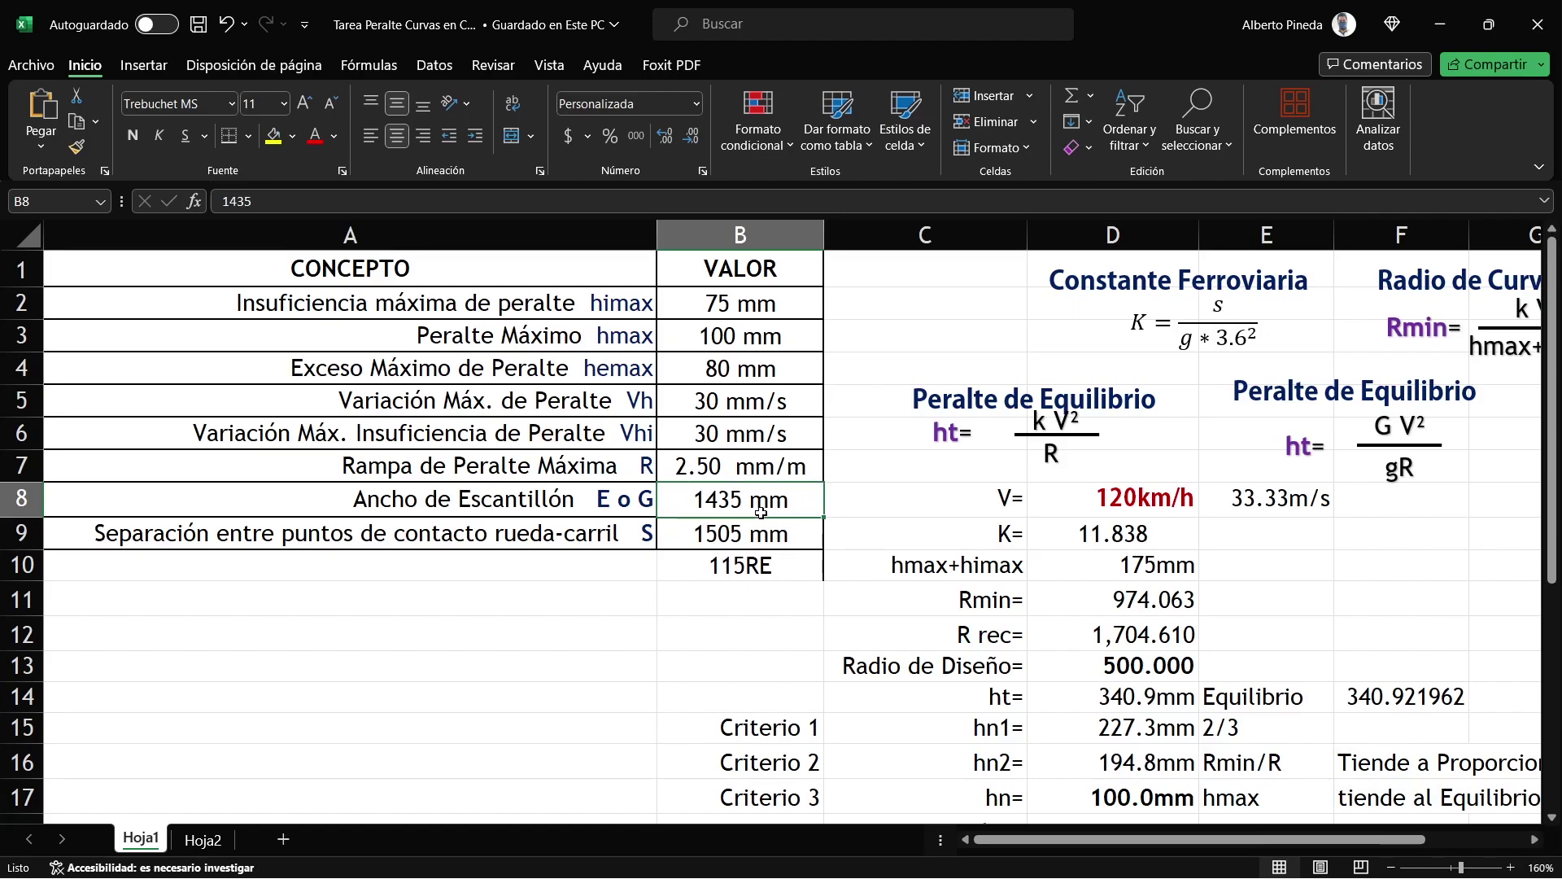
pyautogui.click(739, 533)
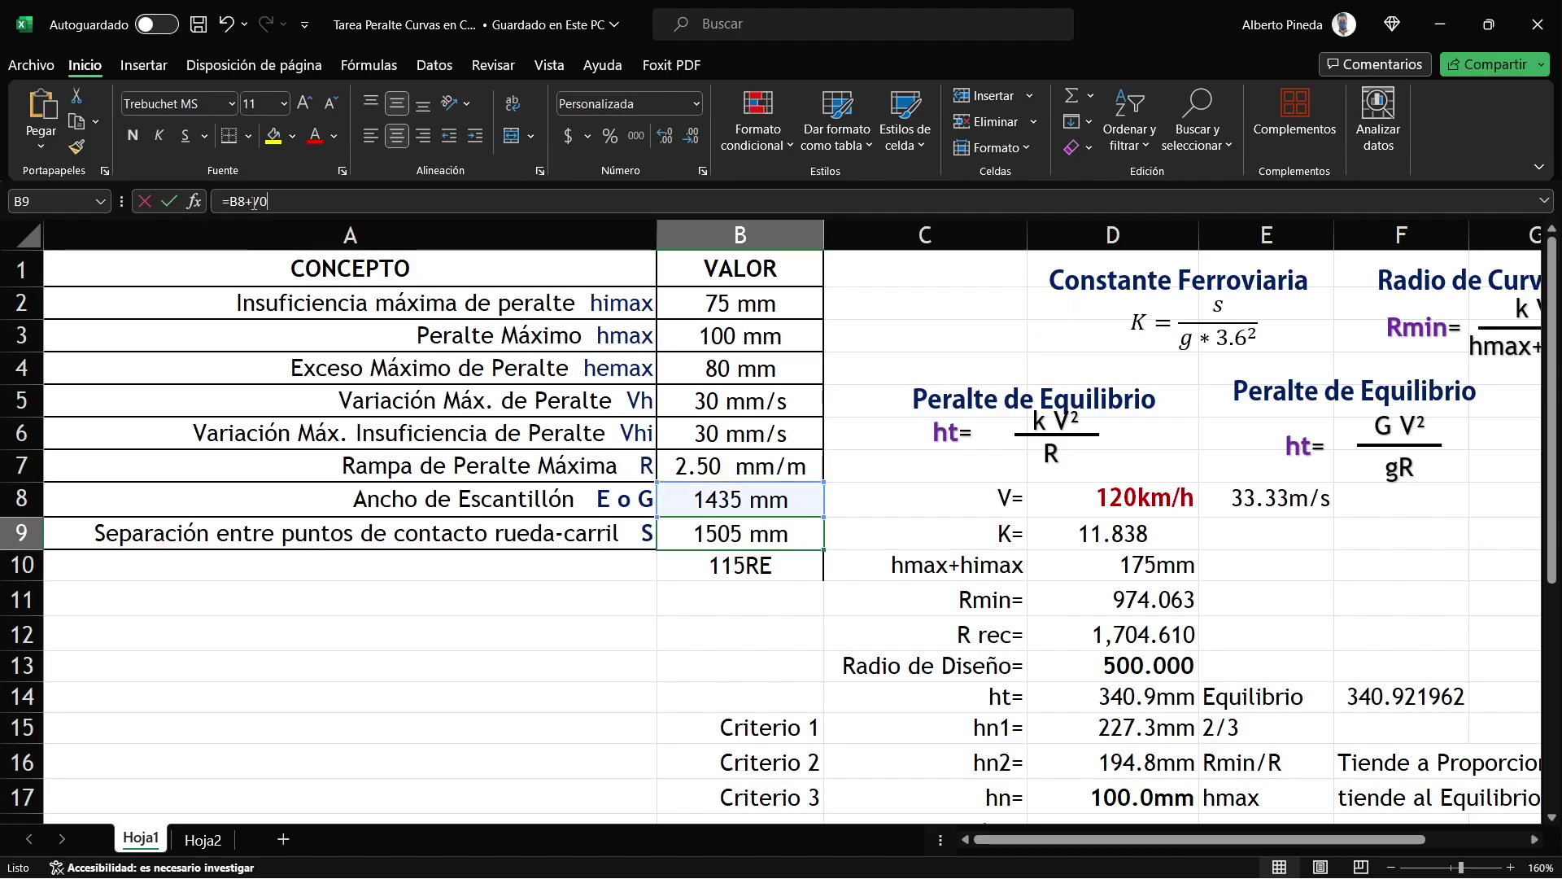
pyautogui.press('F2')
pyautogui.hotkey('ctrl', 'Return')
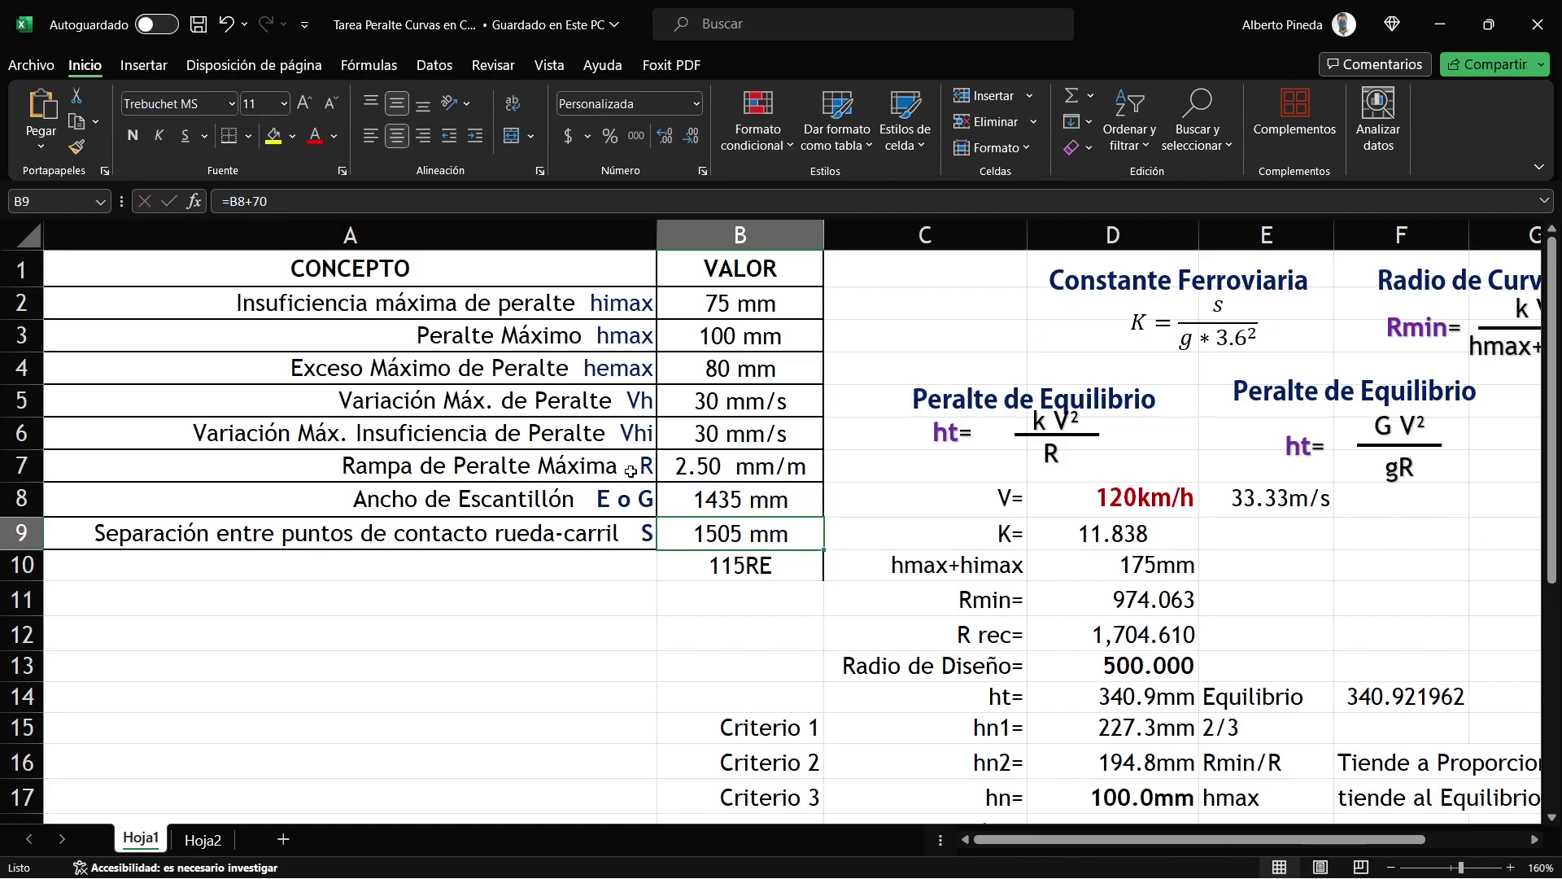
pyautogui.click(756, 565)
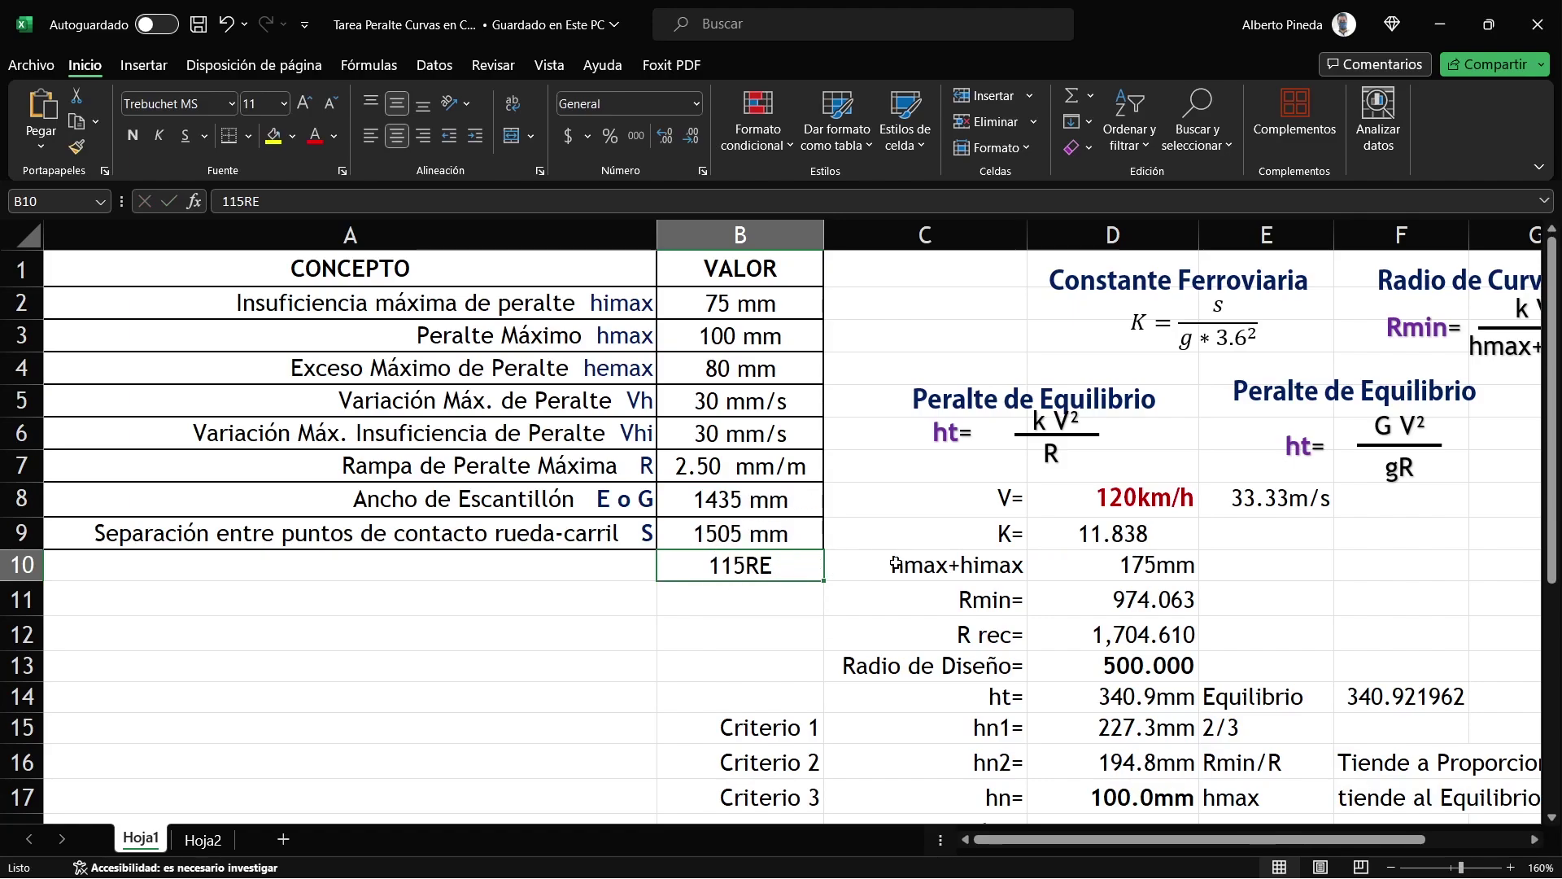
# Step: Compare the design speed V in cell D8 with the Vp speed in the axis's general design settings in Istram
pyautogui.moveTo(1023, 840); pyautogui.dragTo(1149, 815)
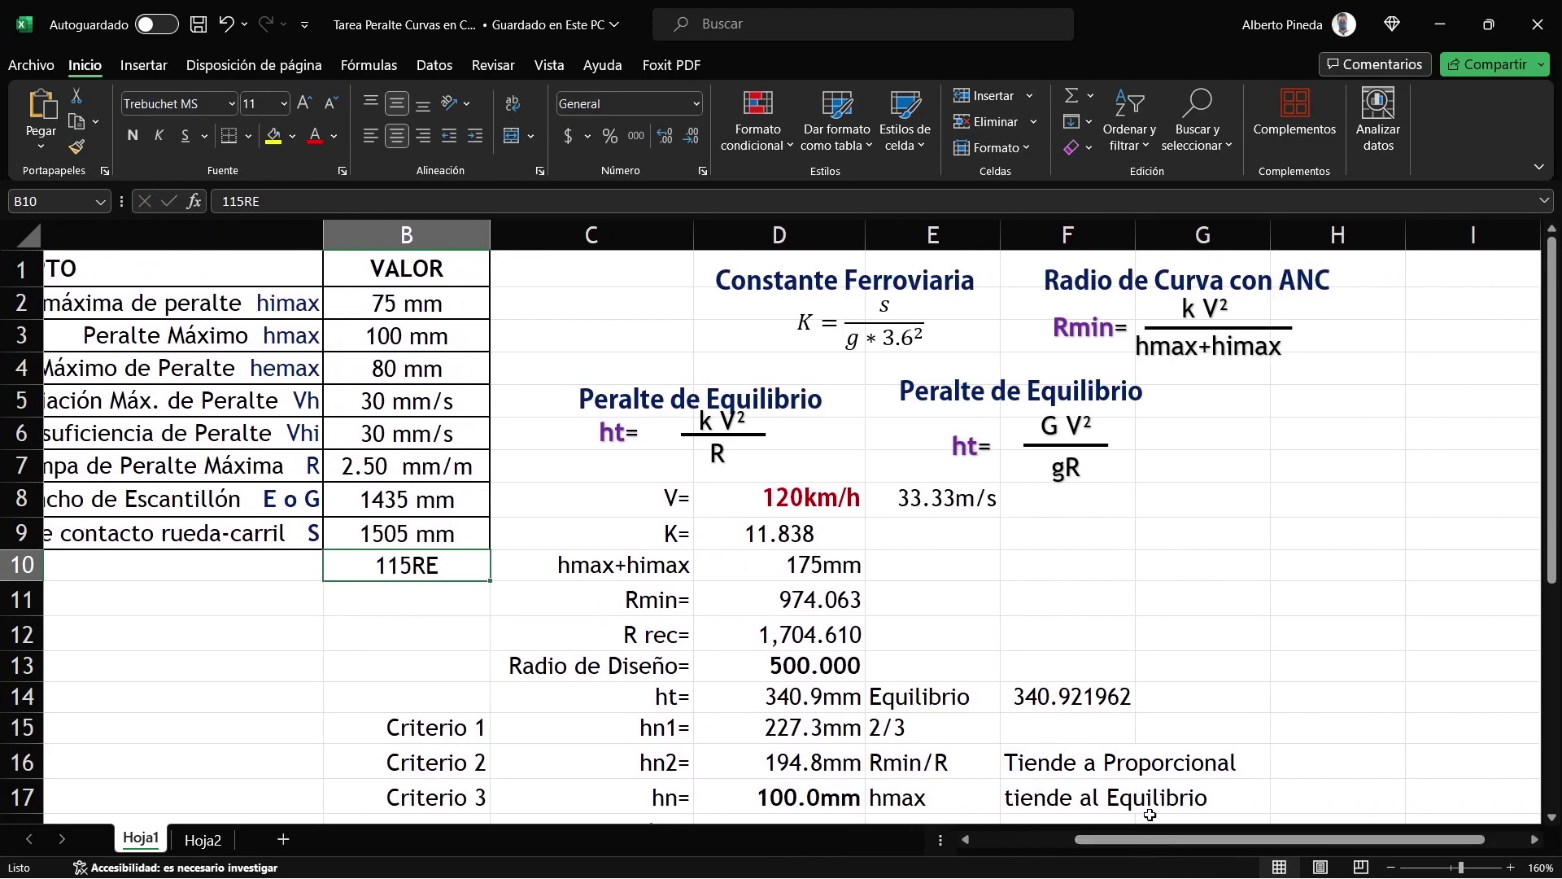
pyautogui.click(750, 504)
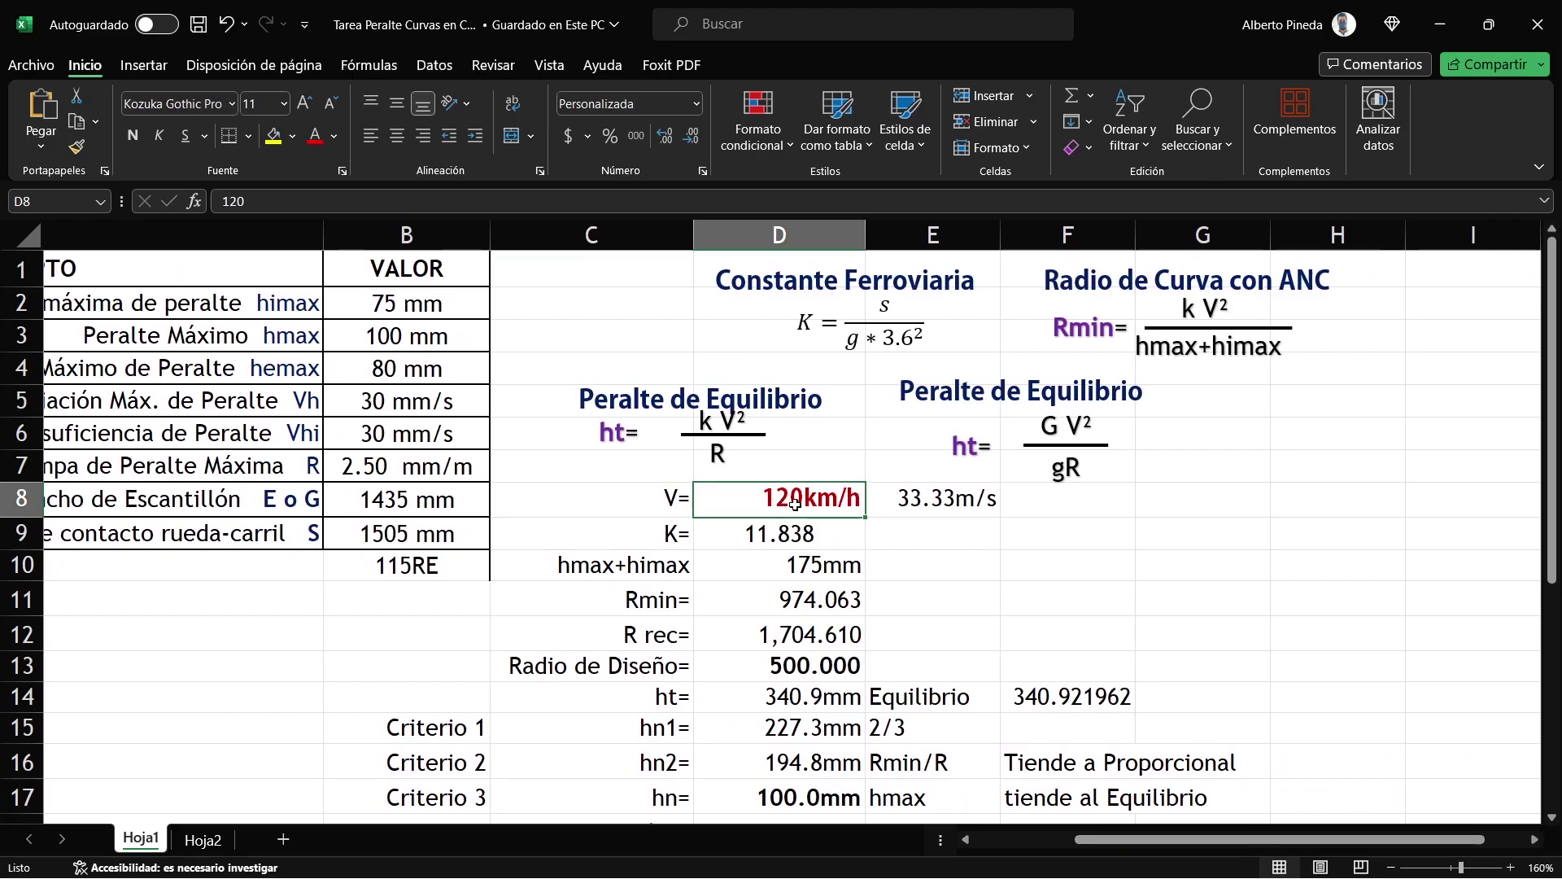
pyautogui.hotkey('alt', 'Tab')
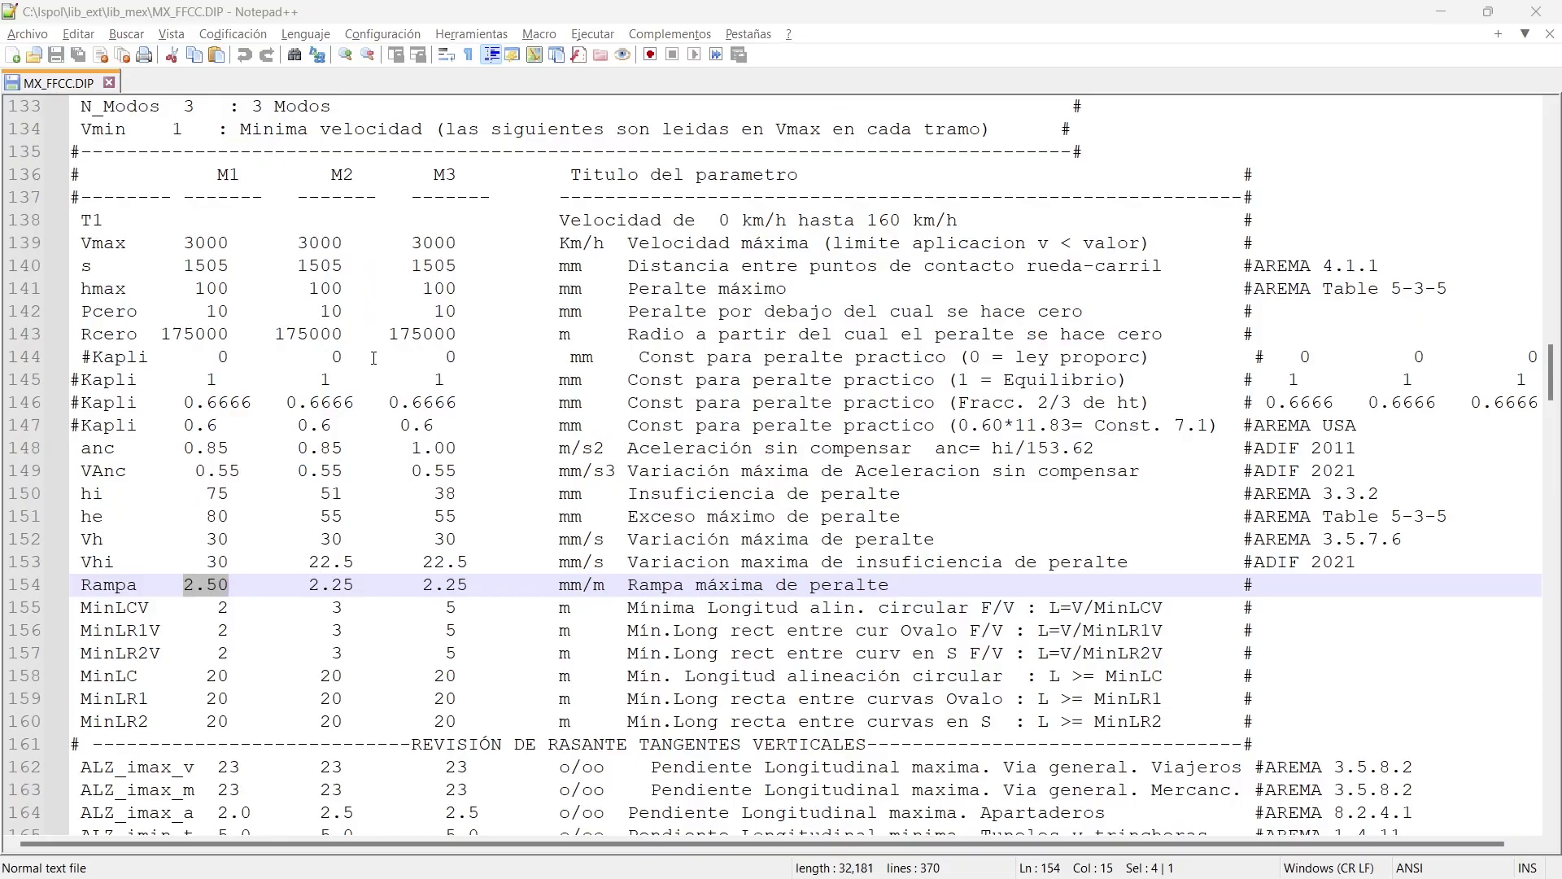
pyautogui.hotkey('alt', 'Tab')
pyautogui.hotkey('alt', 'Tab')
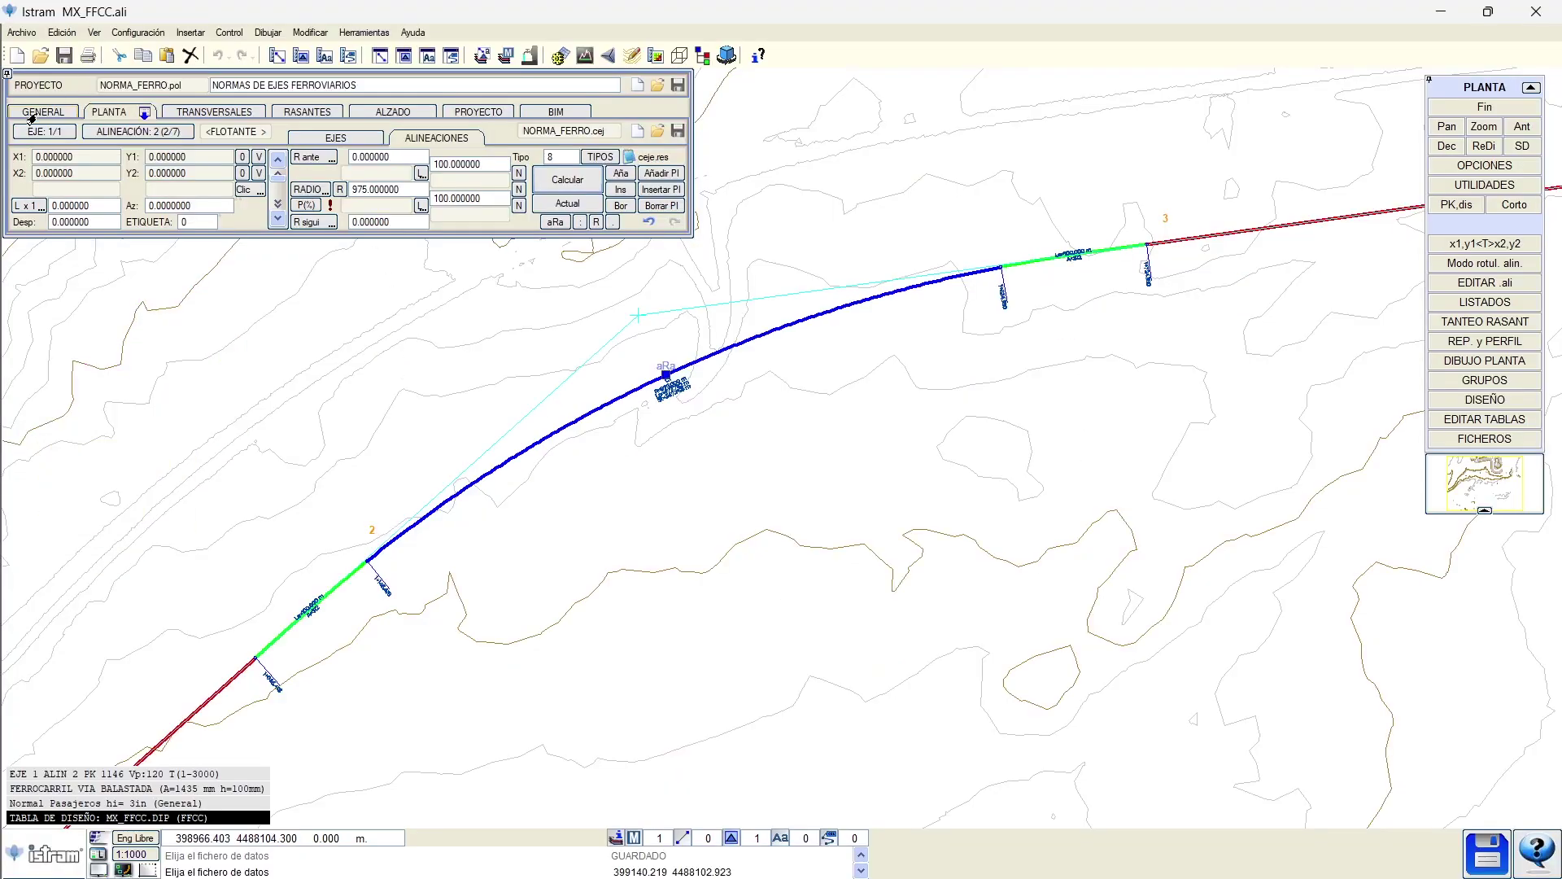
pyautogui.click(256, 244)
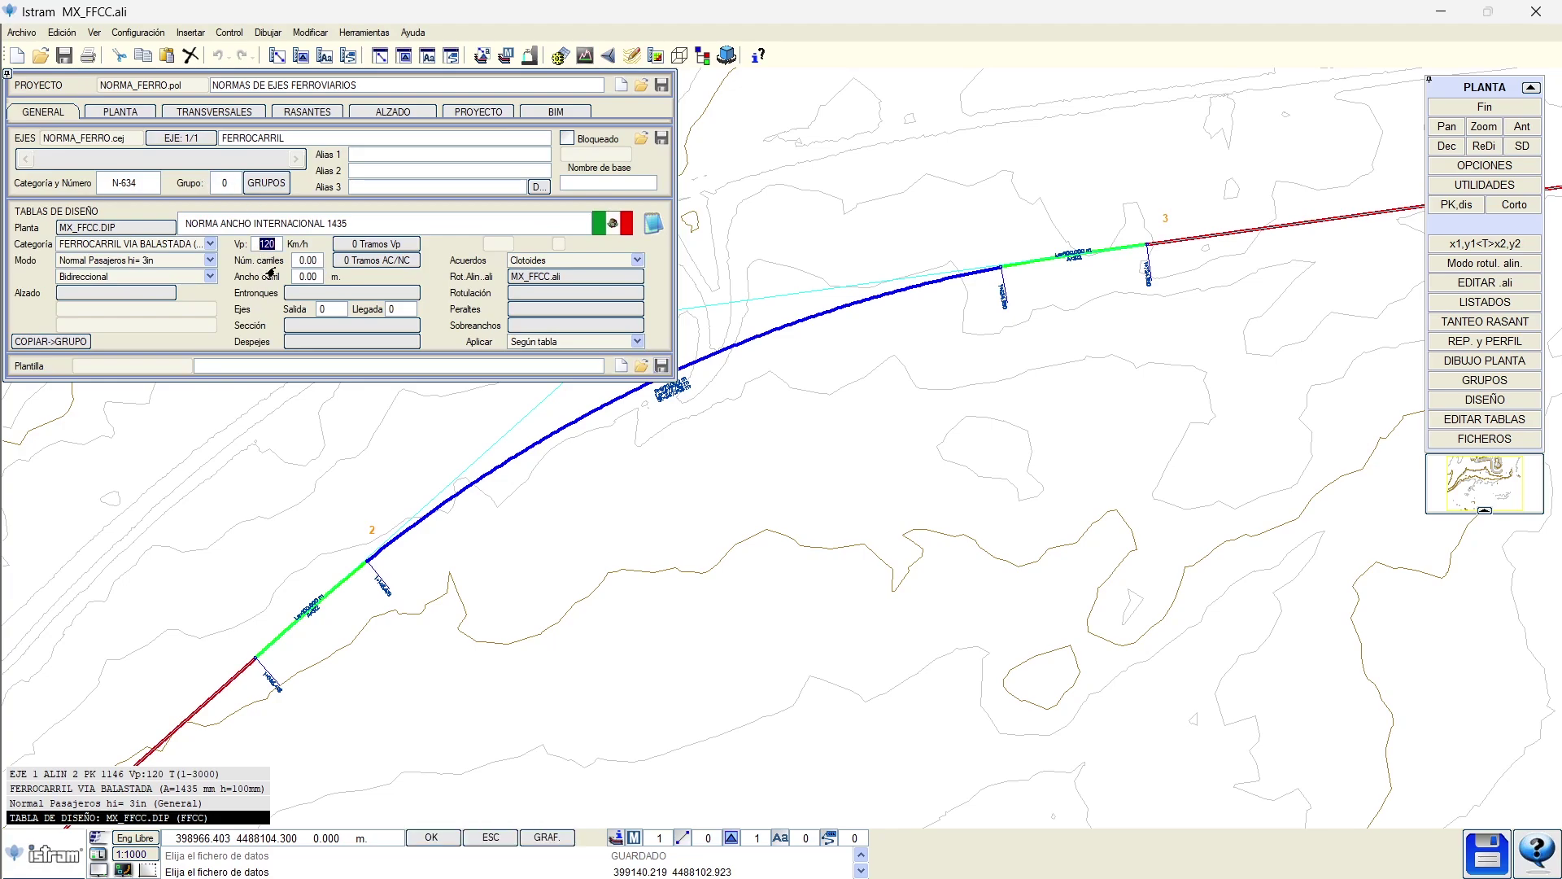
pyautogui.click(120, 112)
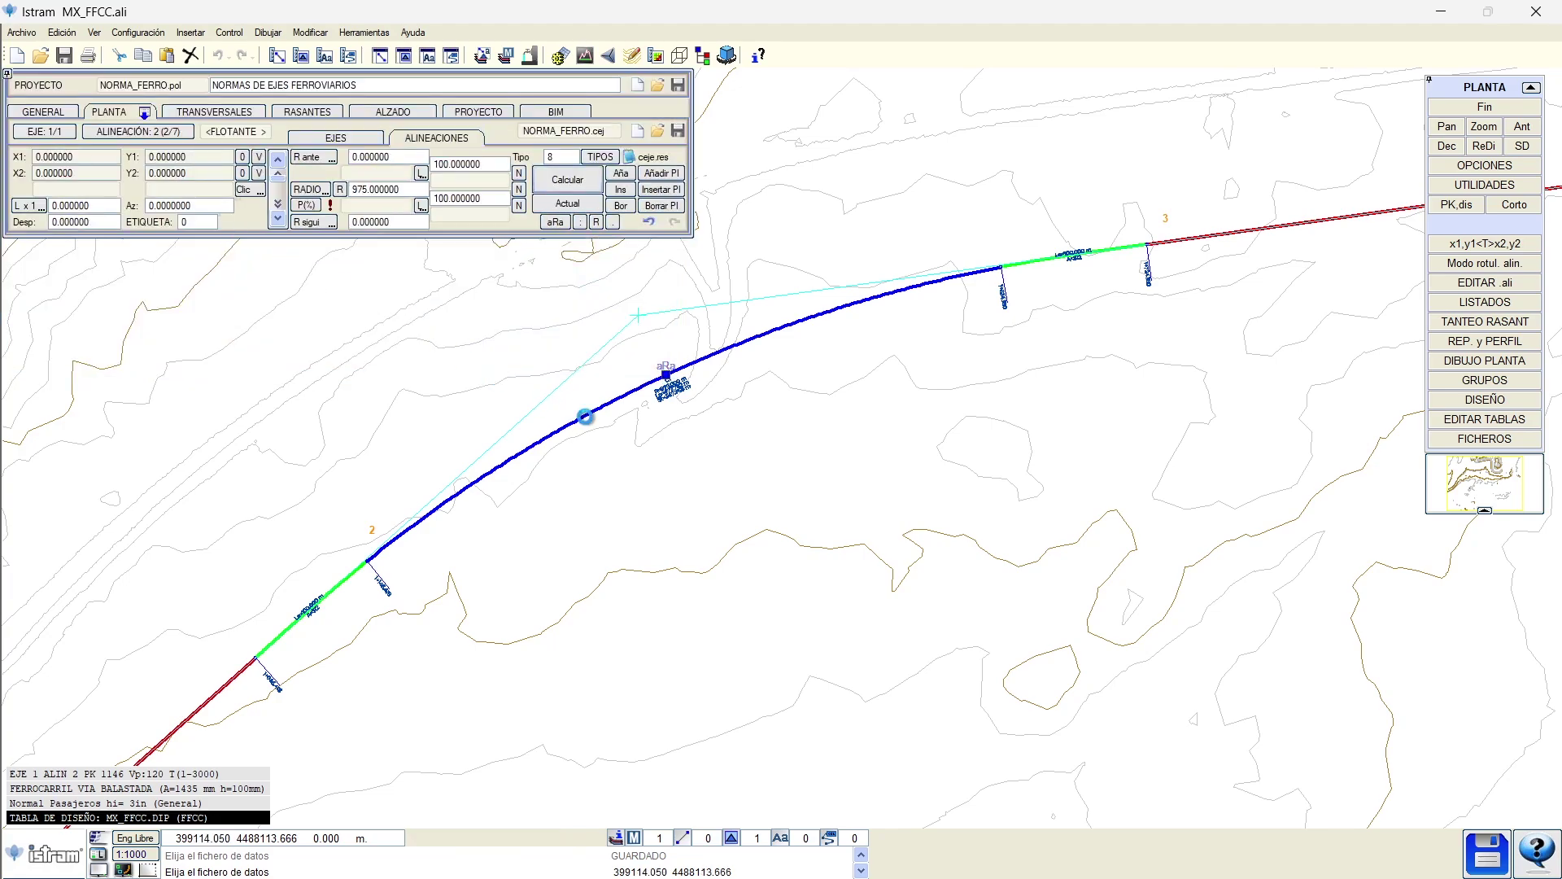
pyautogui.scroll(2, 601, 406)
# Step: Switch to Excel and examine the speed conversion to m/s and the railway constant K formula, including its contact spacing input
pyautogui.hotkey('alt', 'Tab')
pyautogui.scroll(-1, 720, 513)
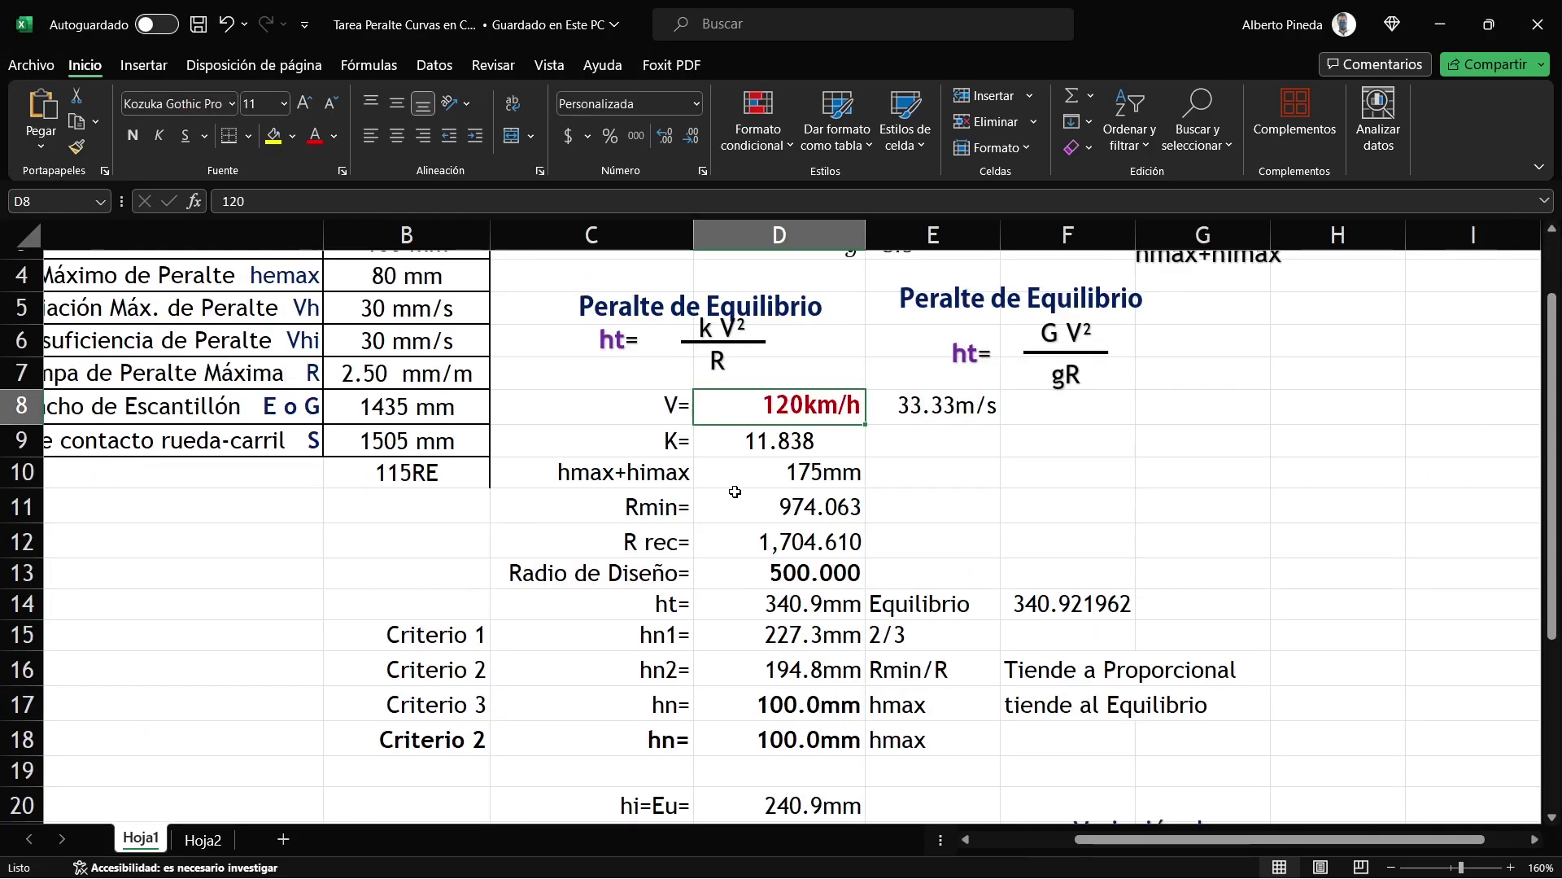
pyautogui.click(760, 440)
pyautogui.click(781, 405)
pyautogui.click(937, 411)
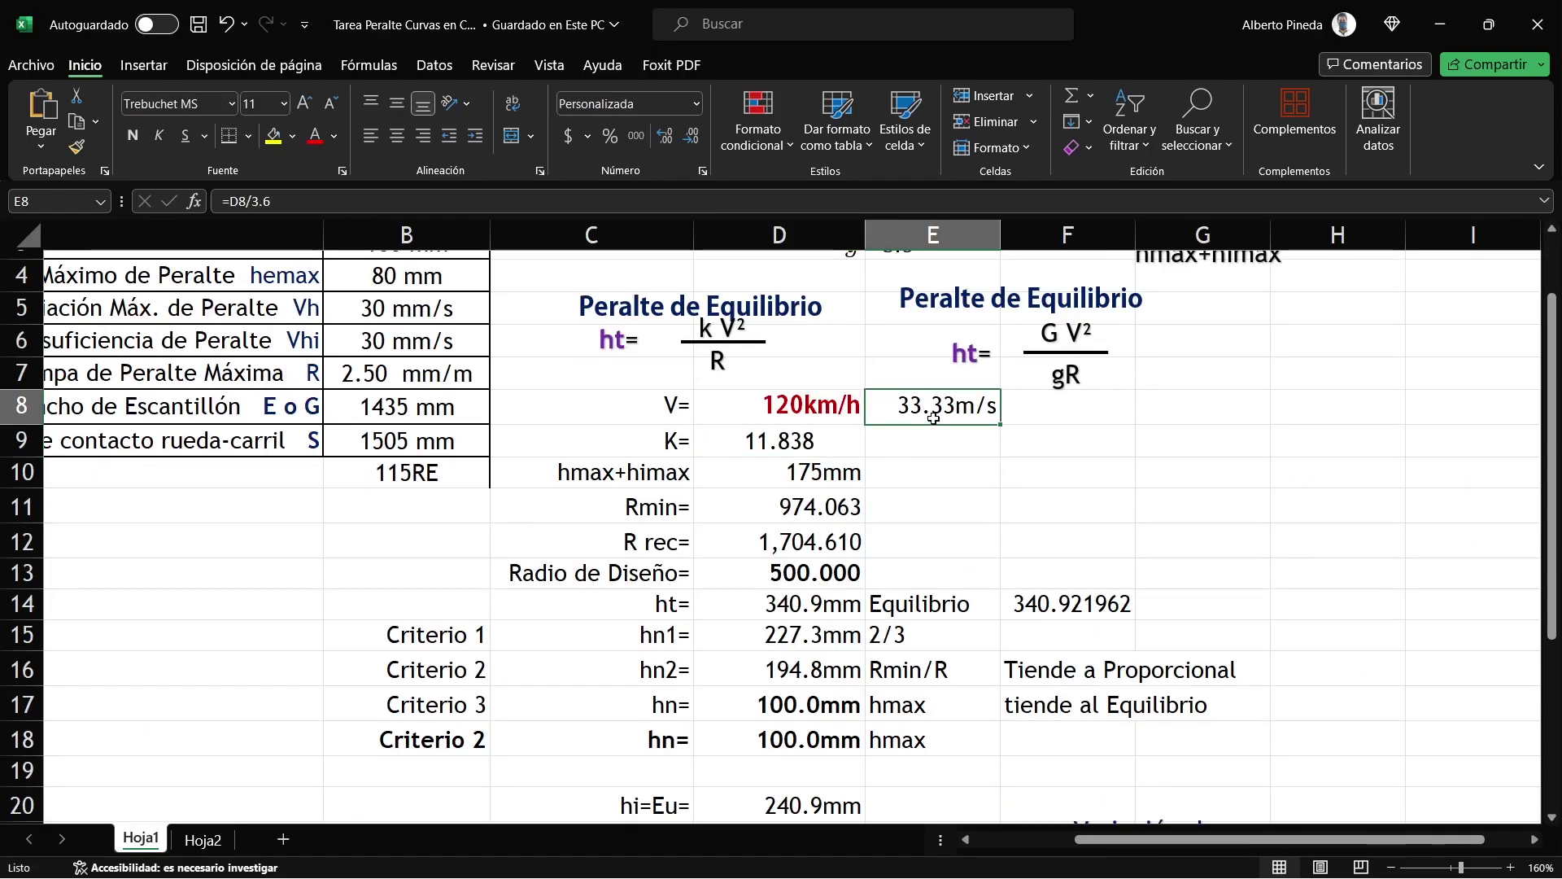
pyautogui.click(781, 444)
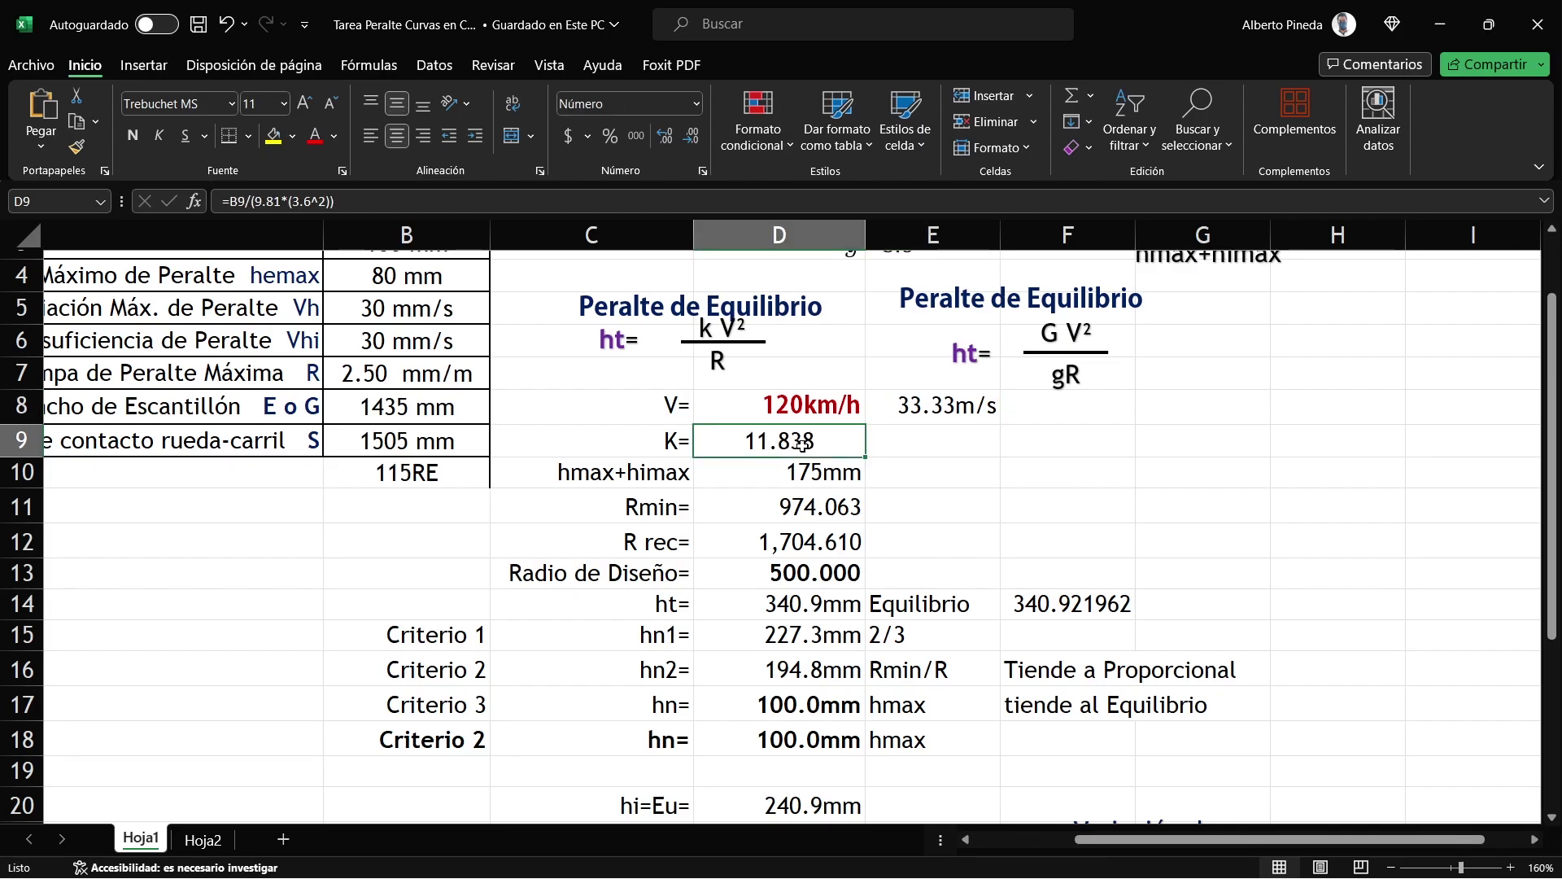
pyautogui.click(389, 443)
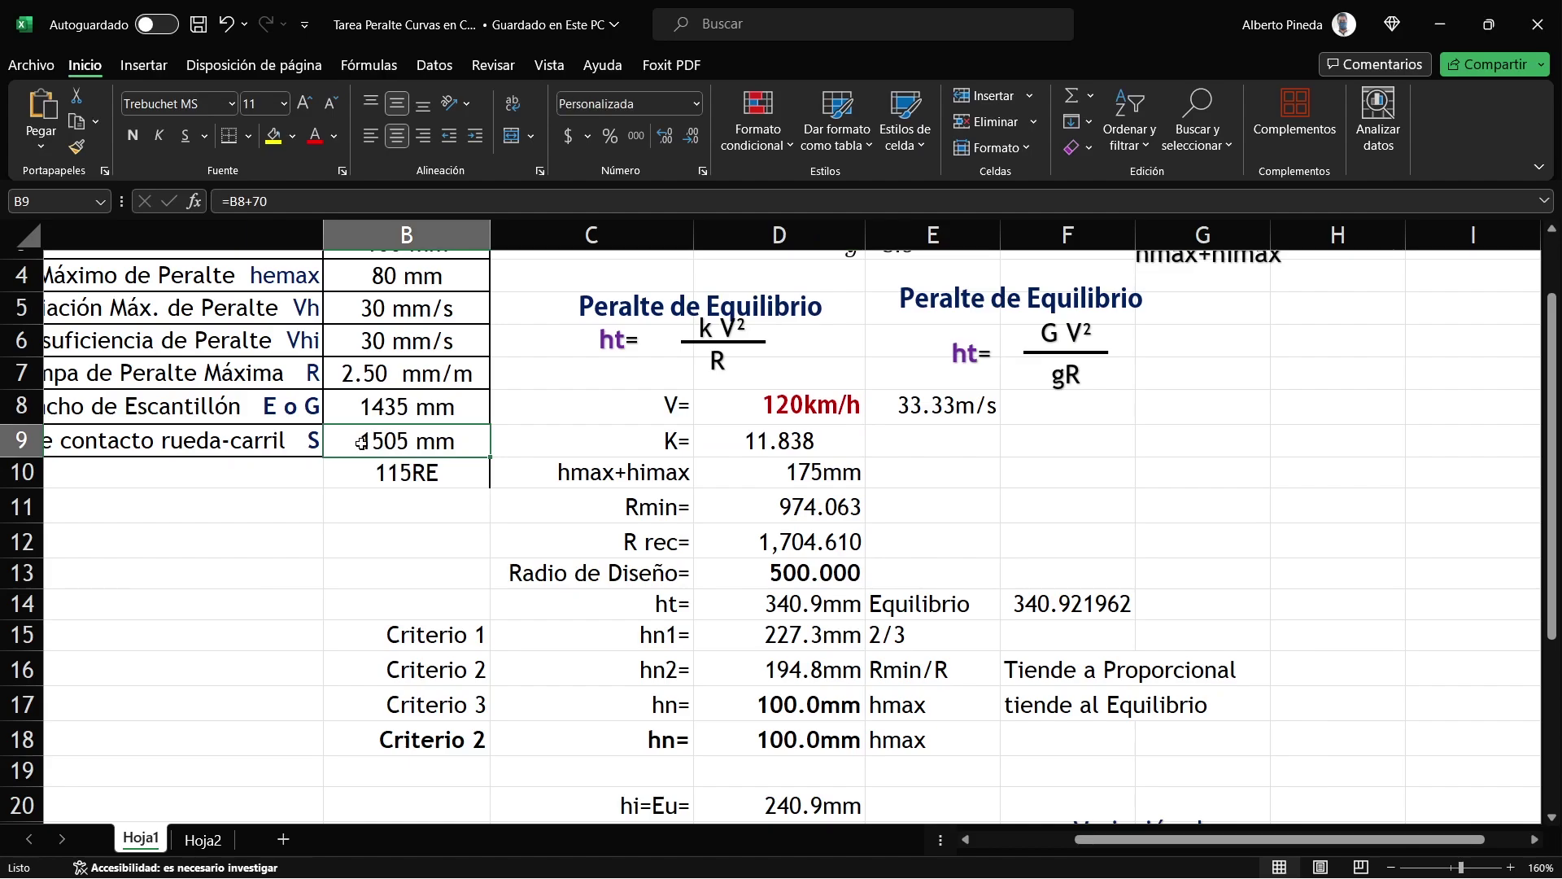
pyautogui.click(773, 439)
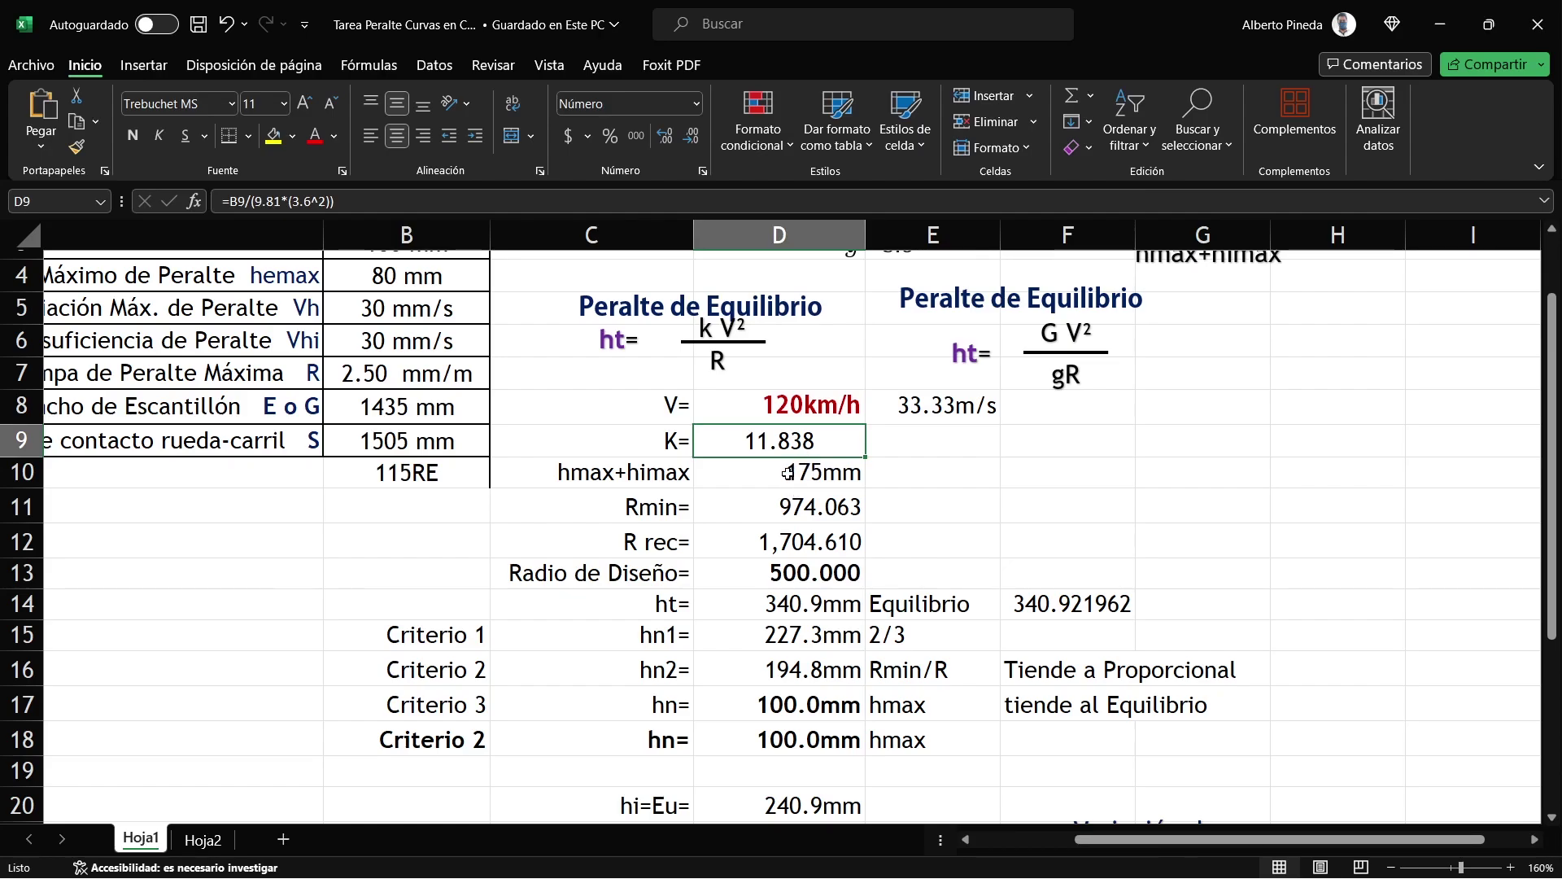
# Step: Examine the hmax+himax sum formula with its source cells and the minimum radius Rmin cell
pyautogui.click(787, 472)
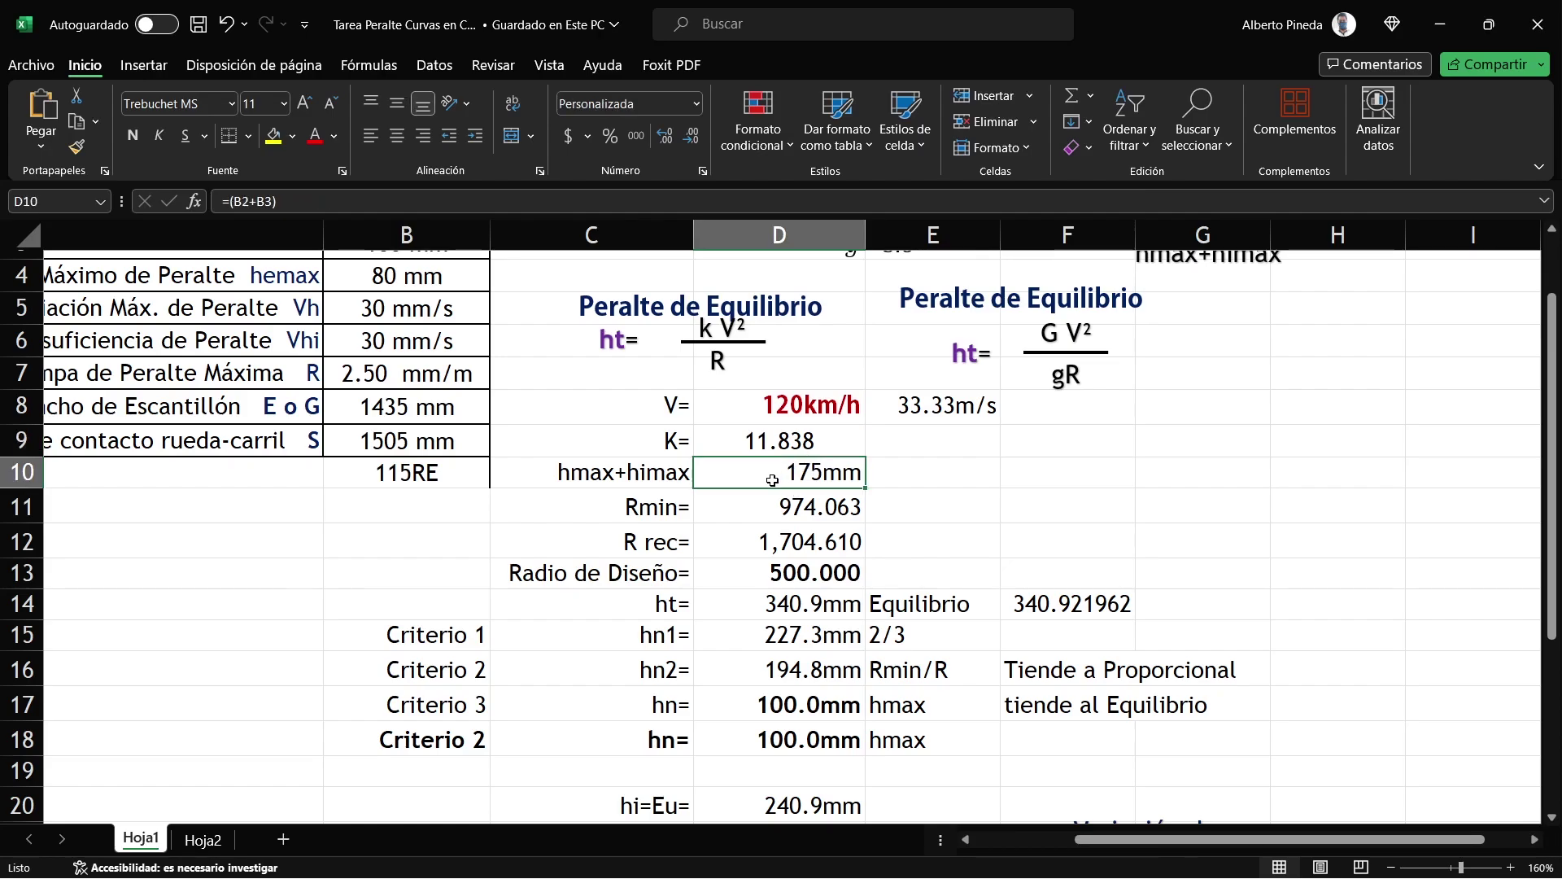
pyautogui.doubleClick(772, 480)
pyautogui.press('Escape')
pyautogui.doubleClick(697, 480)
pyautogui.scroll(1, 634, 482)
pyautogui.press('Escape')
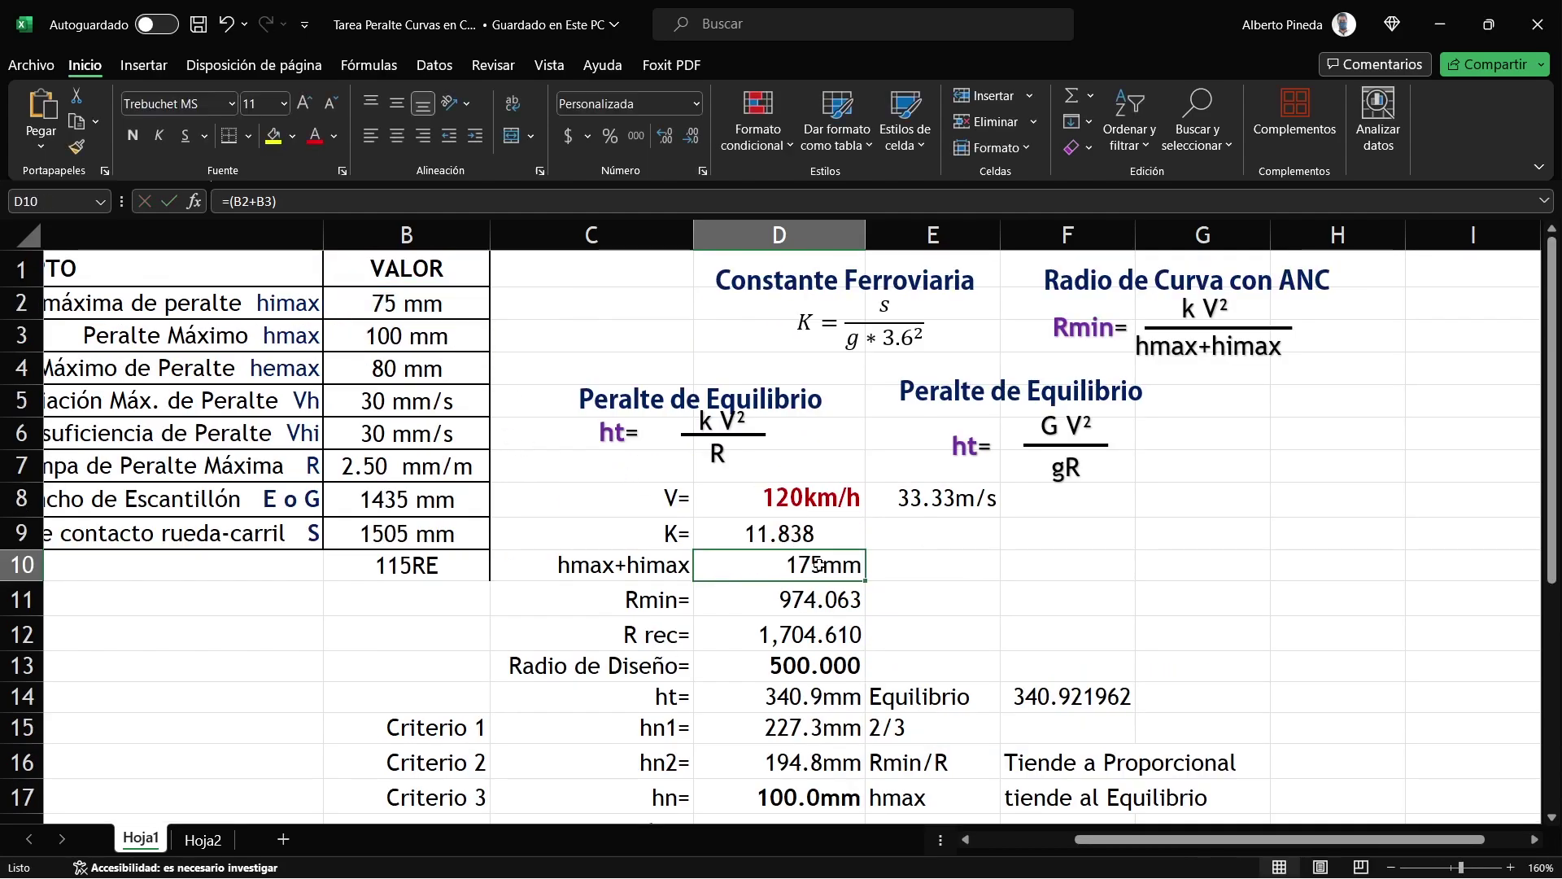
pyautogui.scroll(-1, 790, 600)
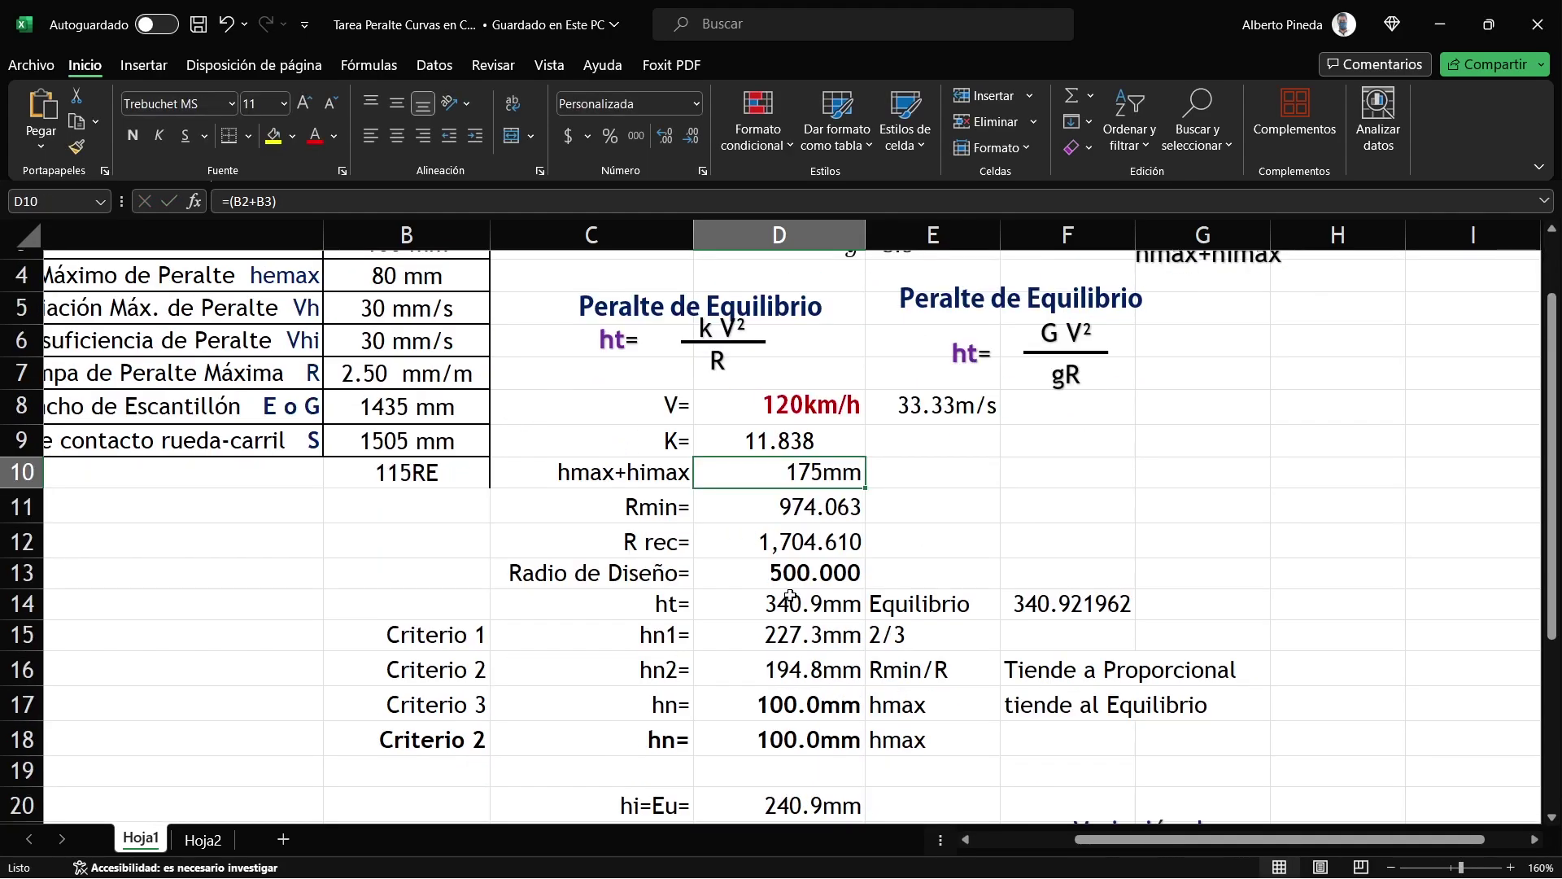
pyautogui.click(770, 510)
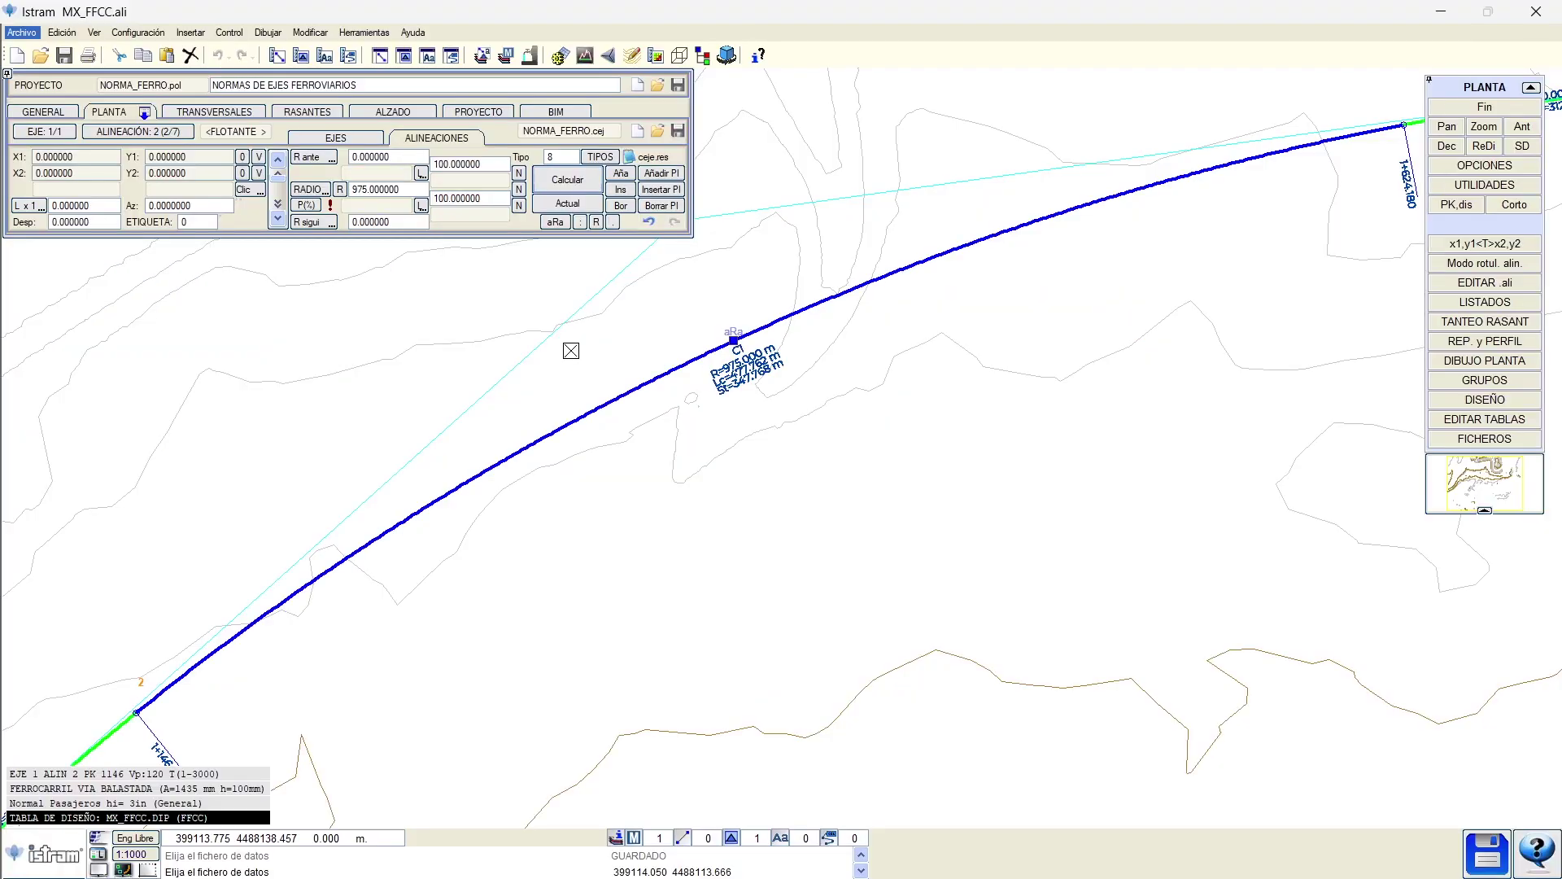
# Step: Compare the minimum radius in Istram's radius list for alignment 2 with the Rmin cell in Excel
pyautogui.hotkey('alt', 'Tab')
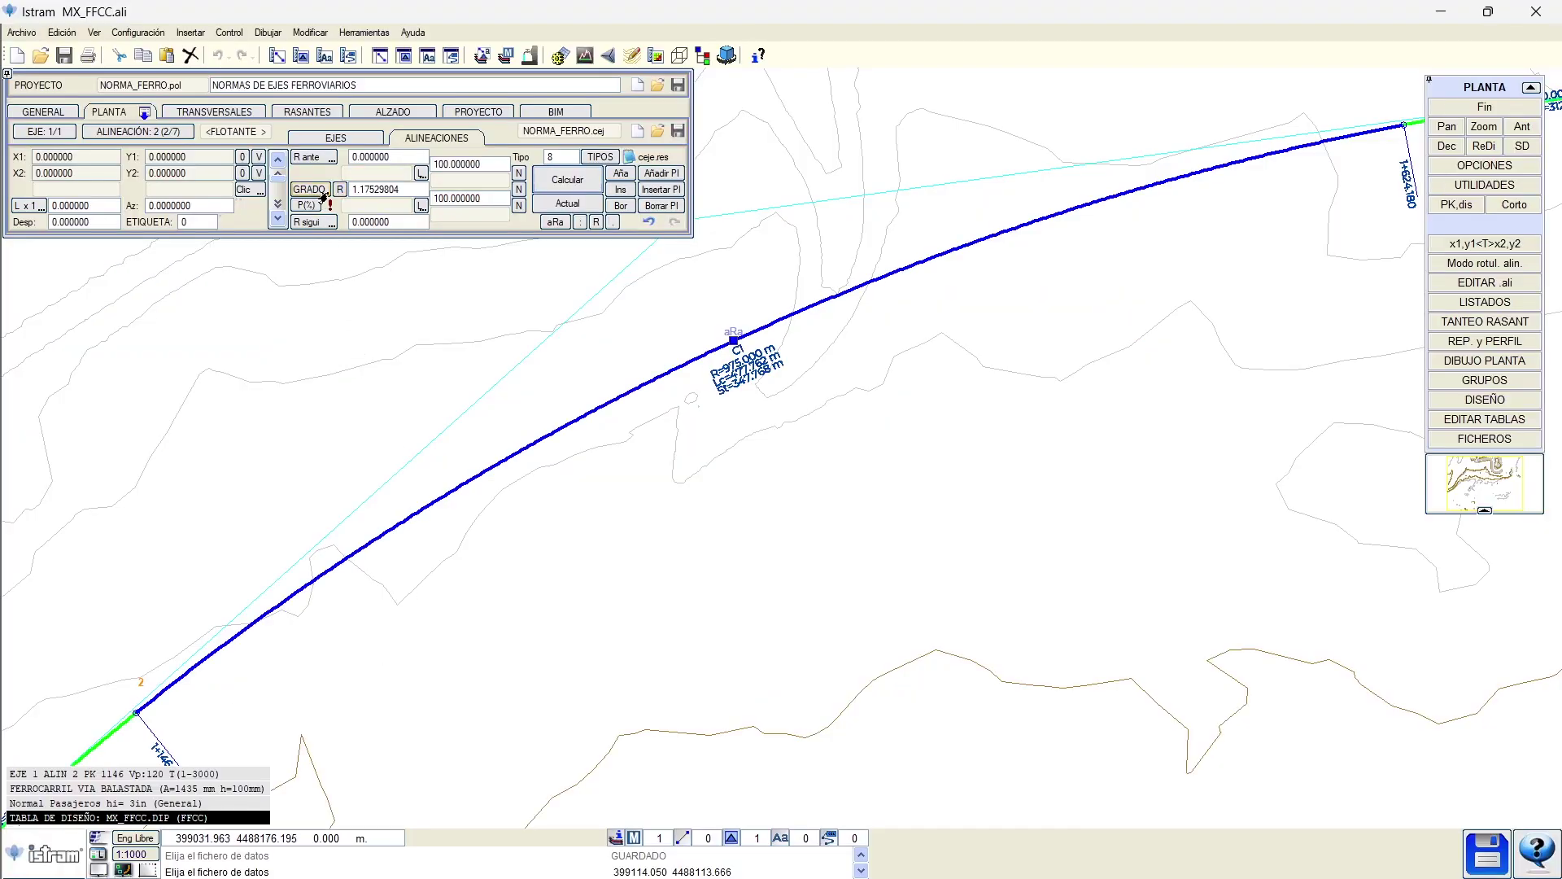
pyautogui.click(339, 190)
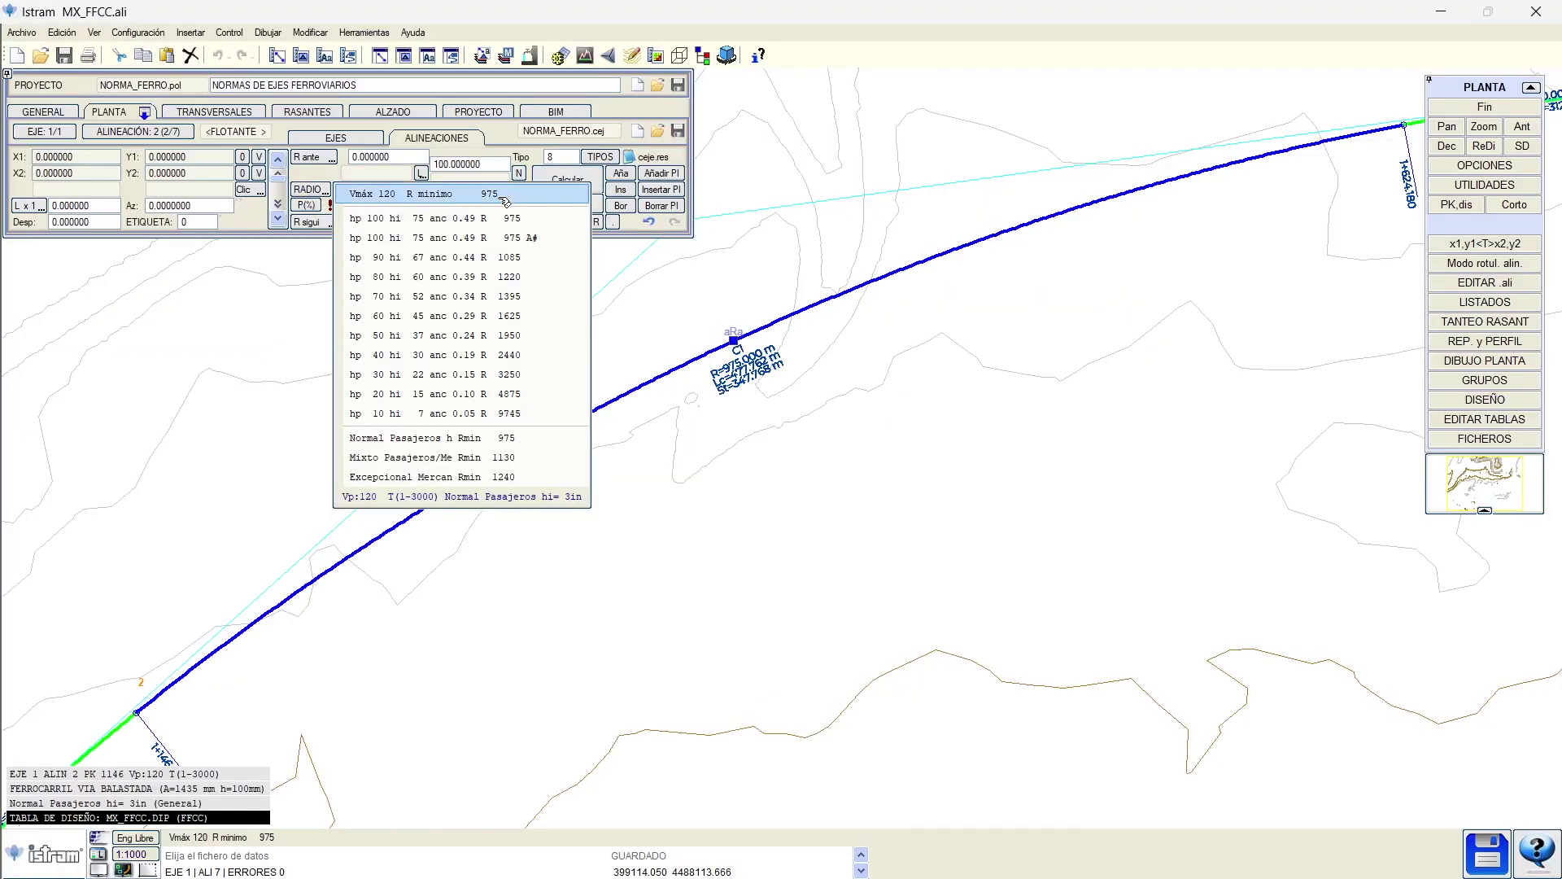
pyautogui.hotkey('alt', 'Tab')
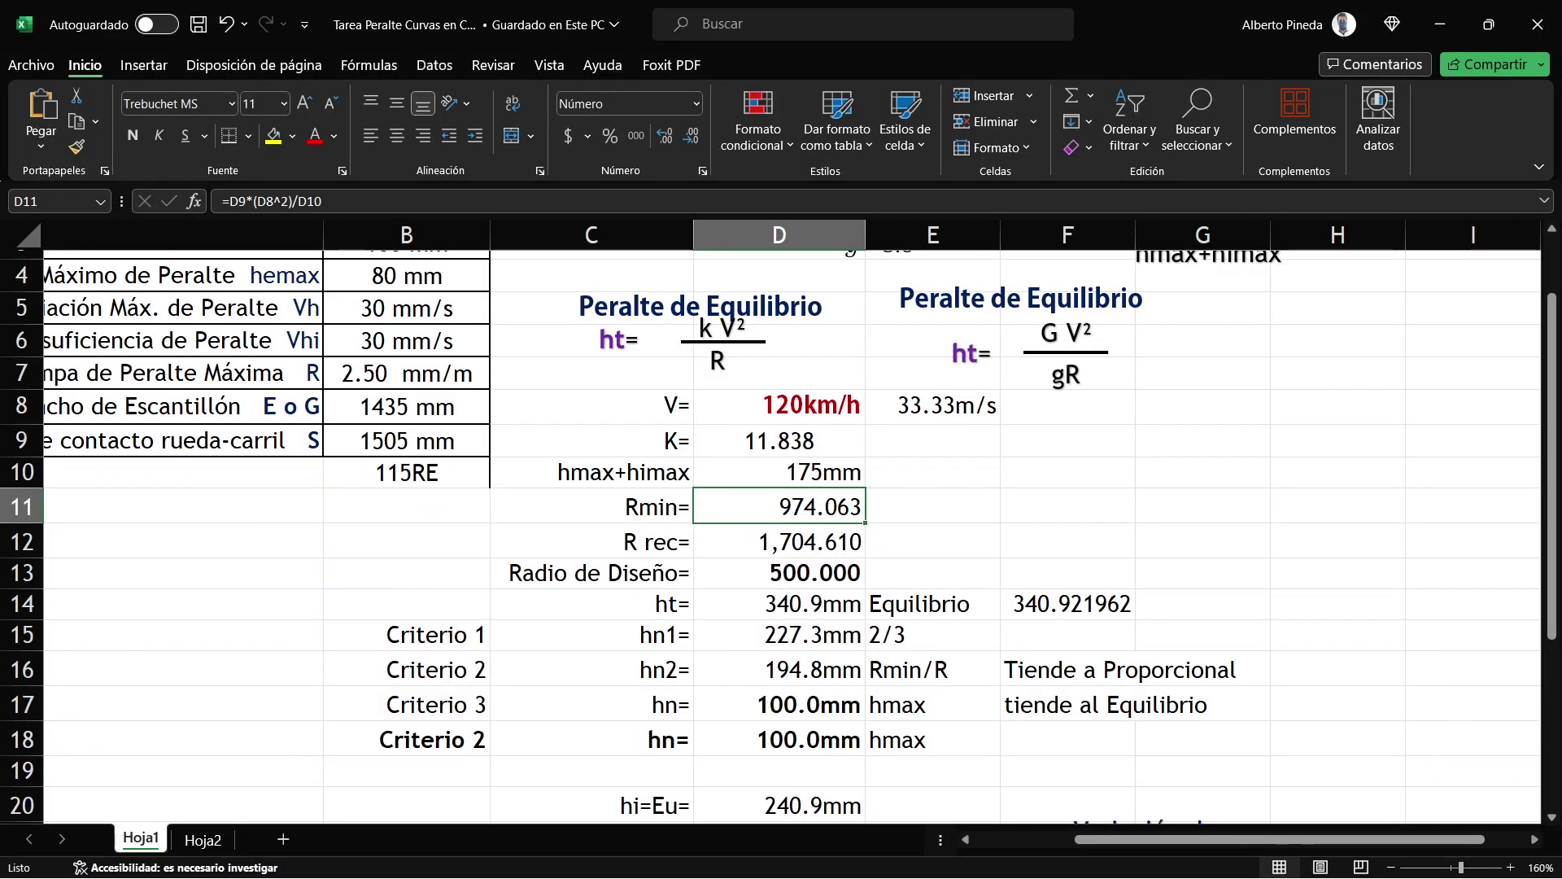
# Step: In MX_FFCC.DIP in Notepad++, set the RedR radius rounding and the RedH cant rounding to 0.1 and save the file
pyautogui.hotkey('alt', 'Tab')
pyautogui.scroll(15, 286, 229)
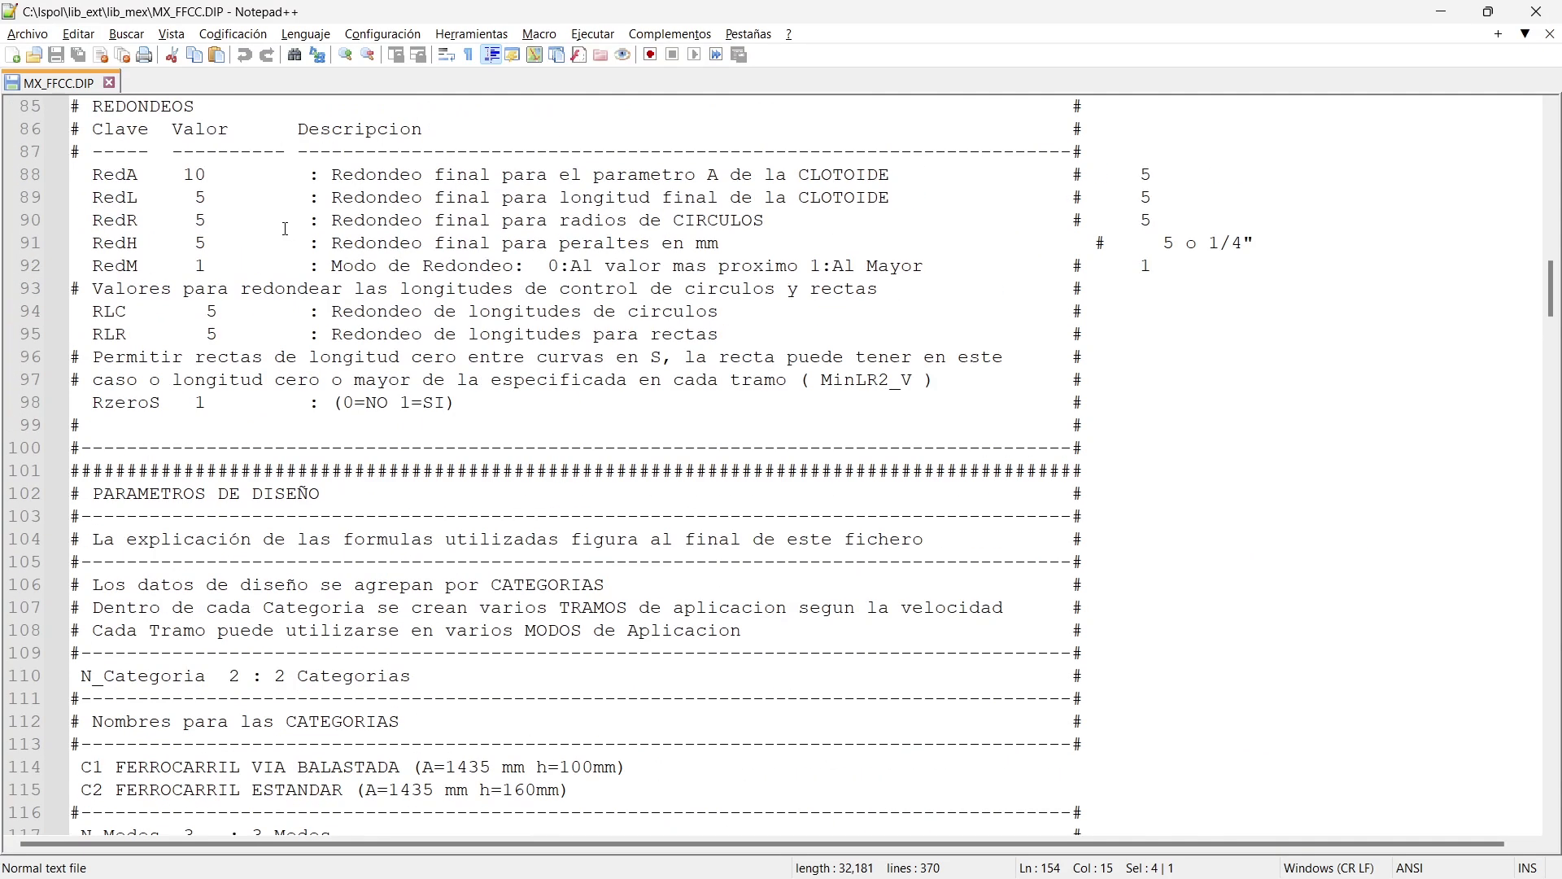
pyautogui.scroll(3, 284, 231)
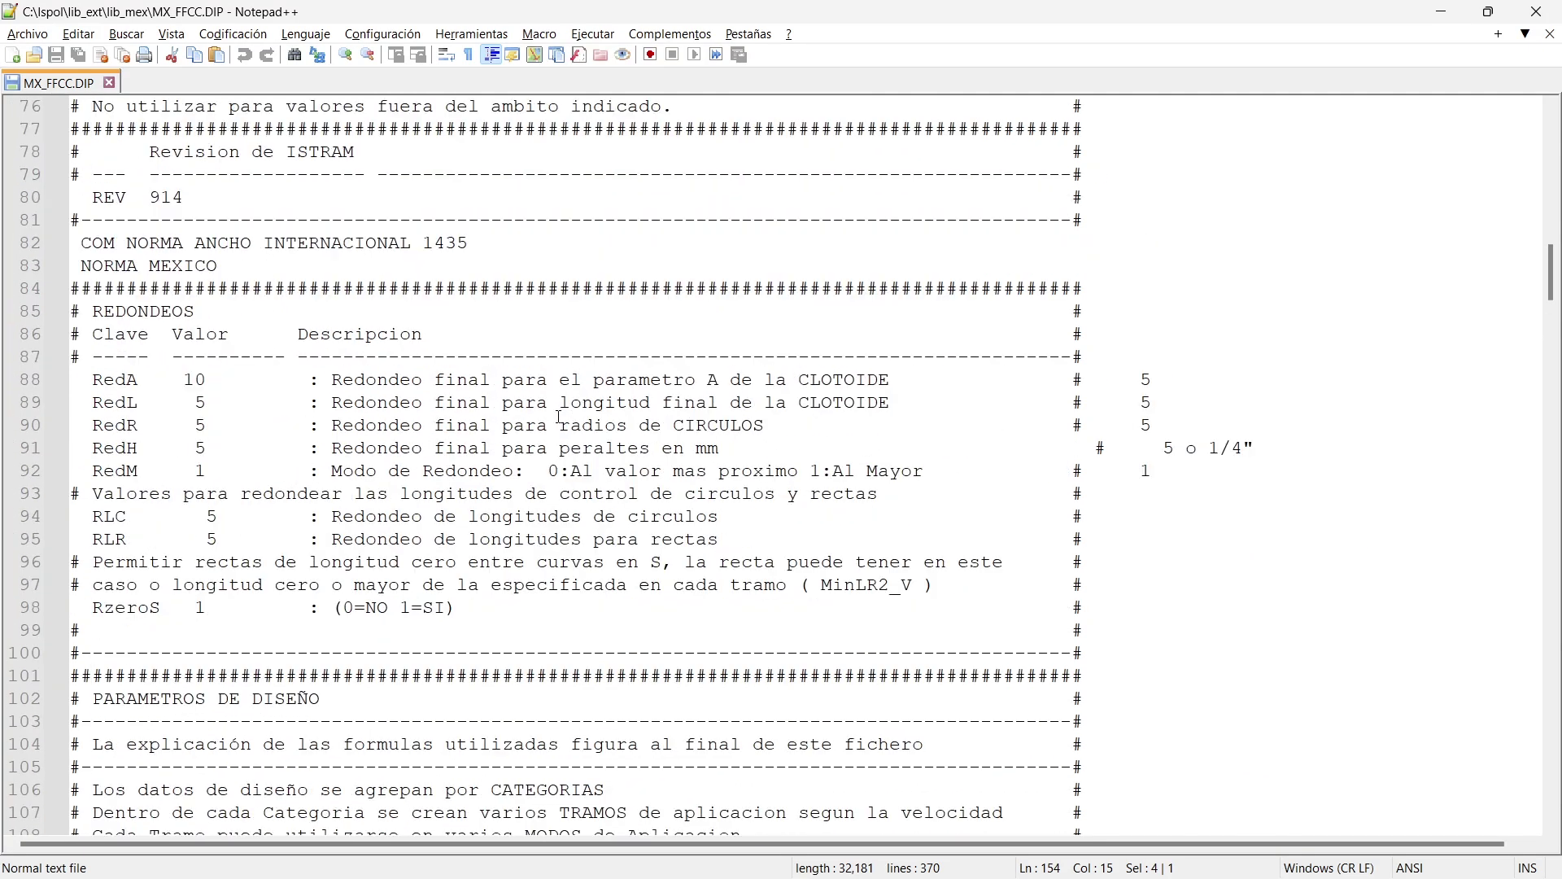
pyautogui.click(358, 426)
pyautogui.doubleClick(199, 425)
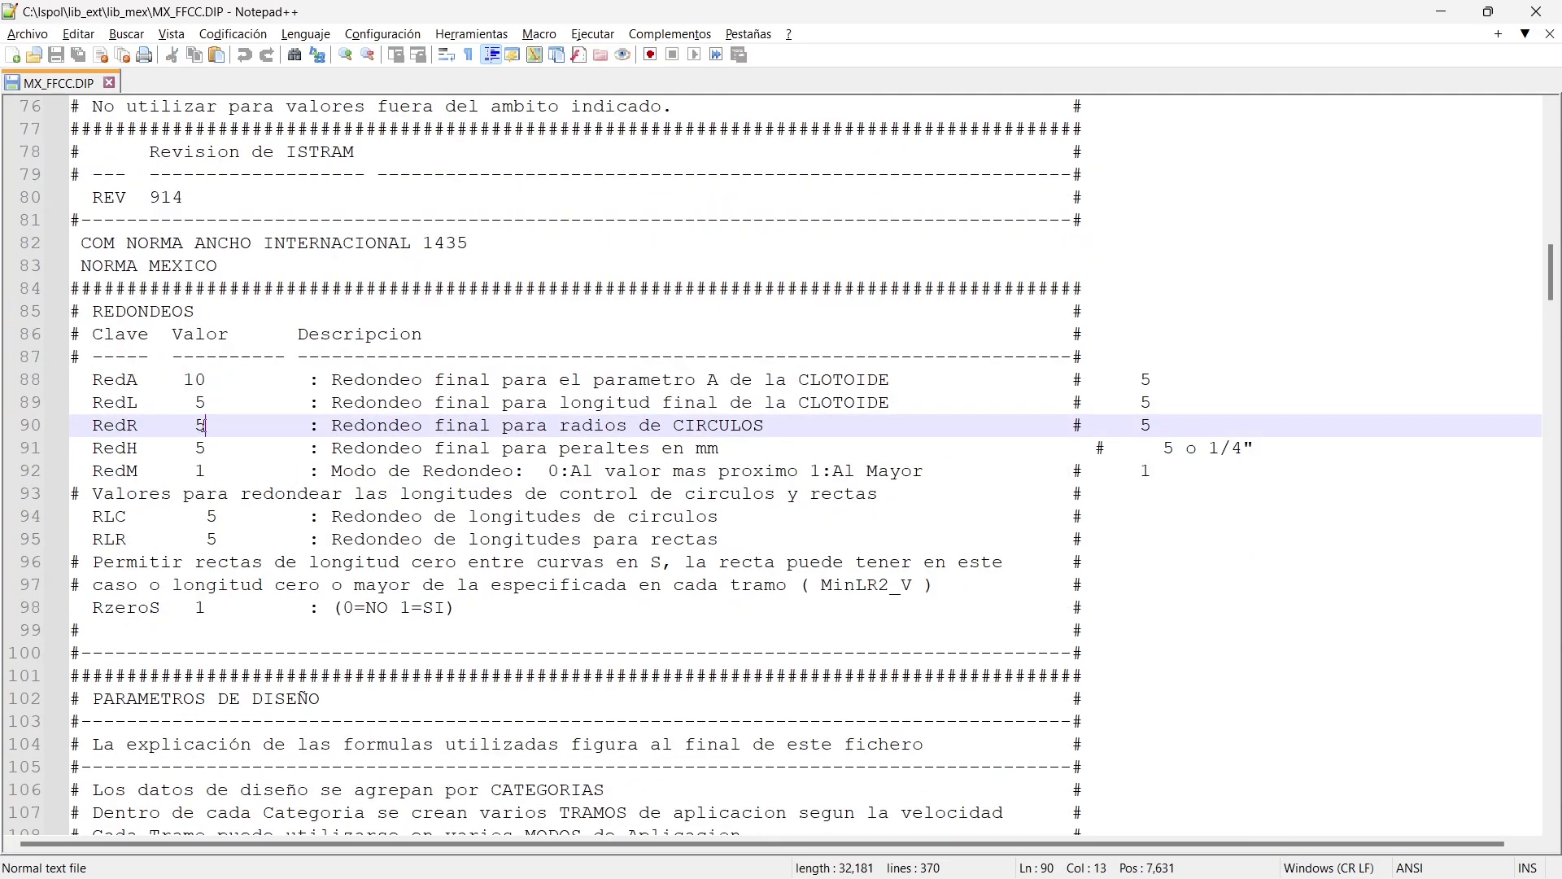
pyautogui.write('0.1')
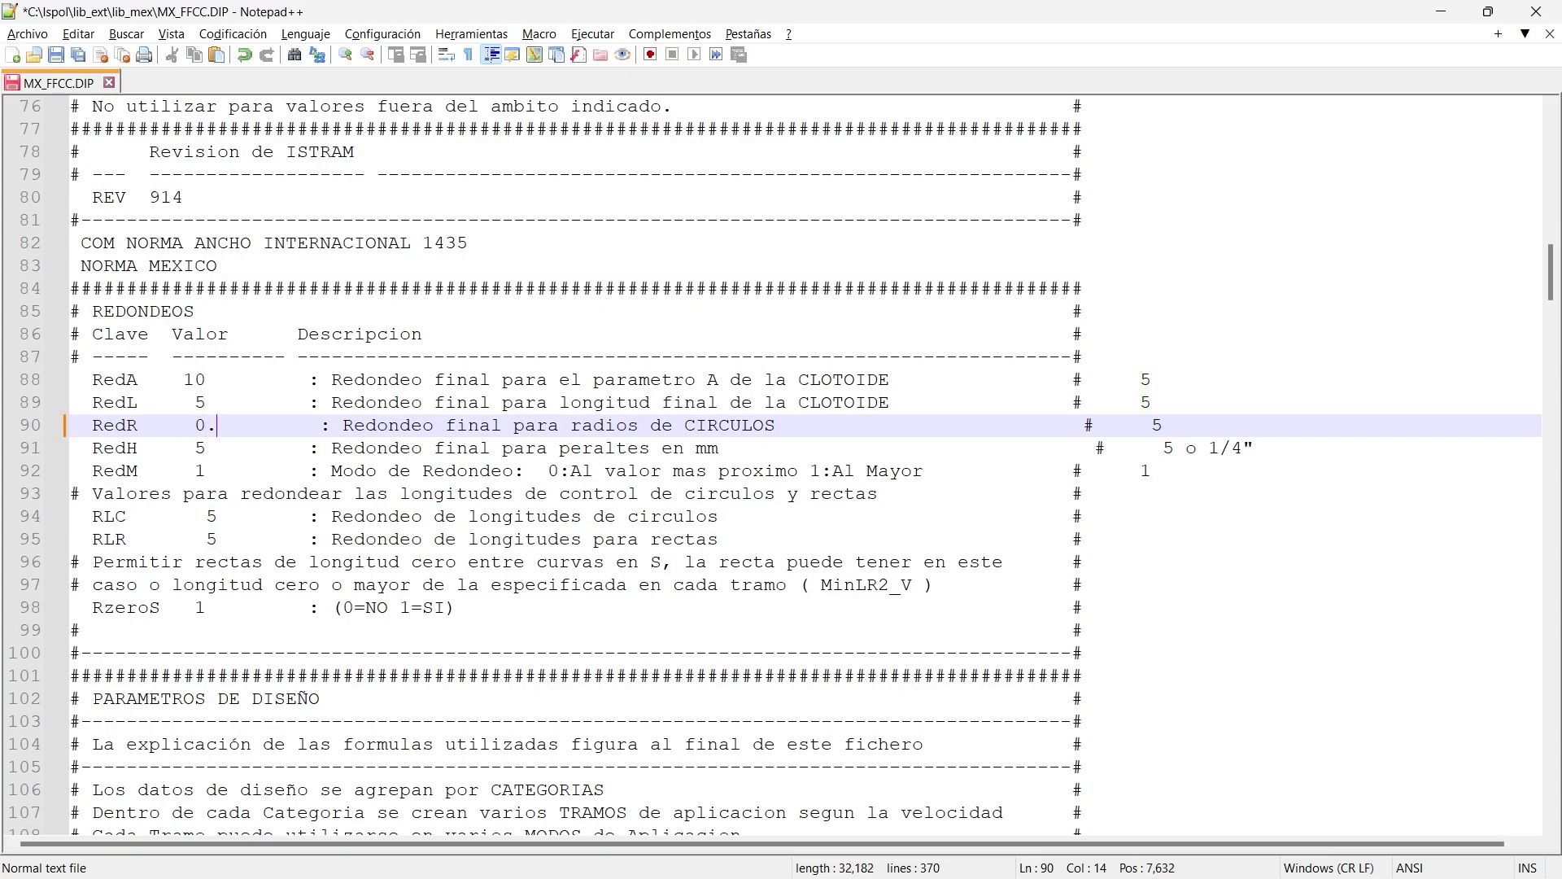
pyautogui.doubleClick(200, 448)
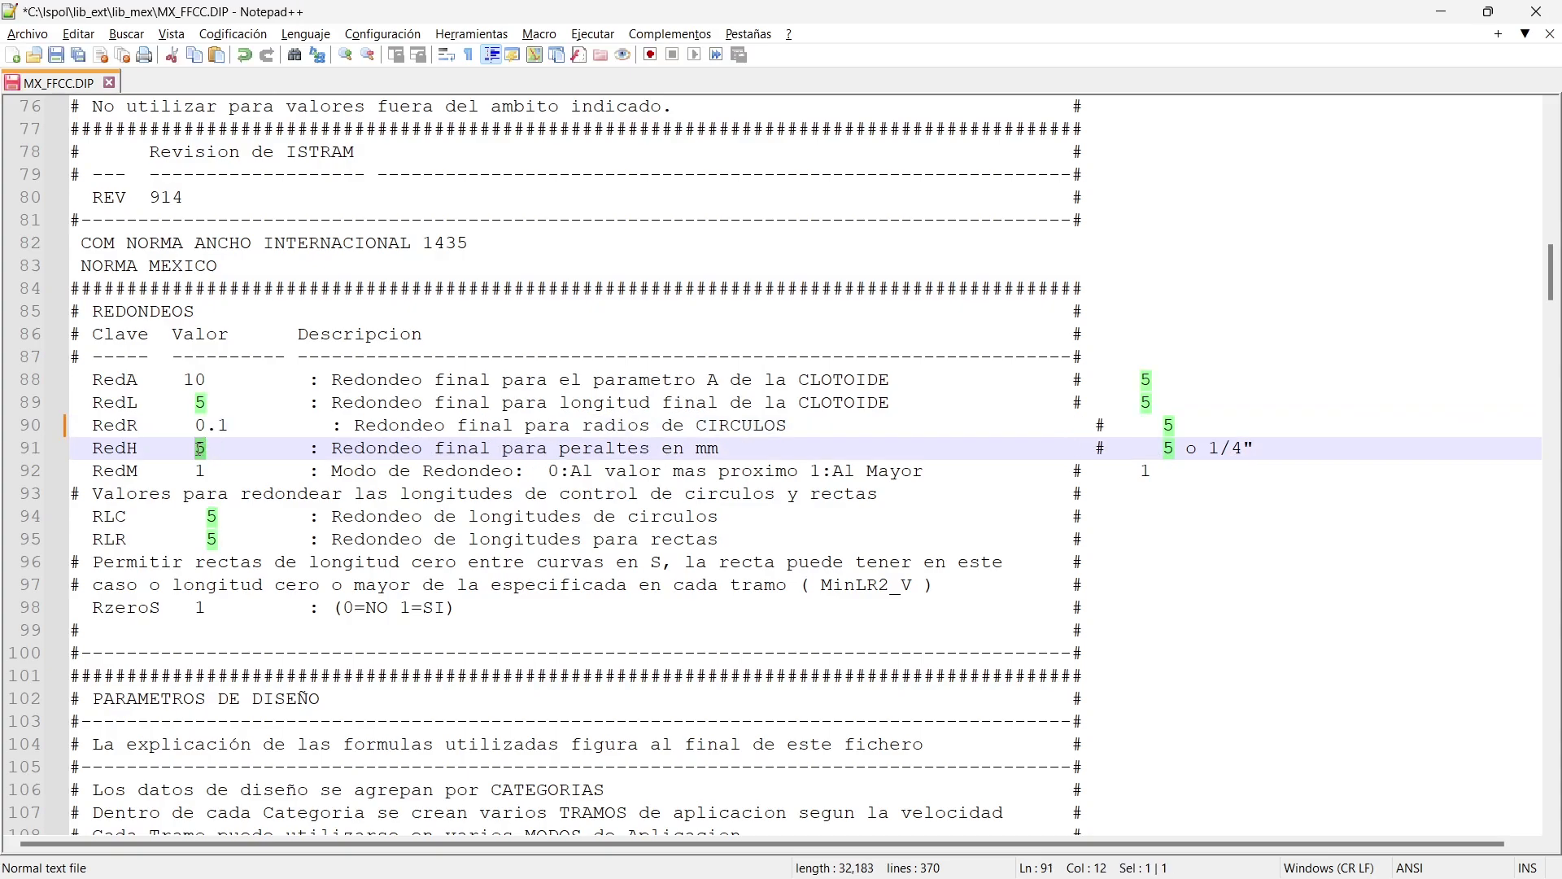
pyautogui.write('0.1')
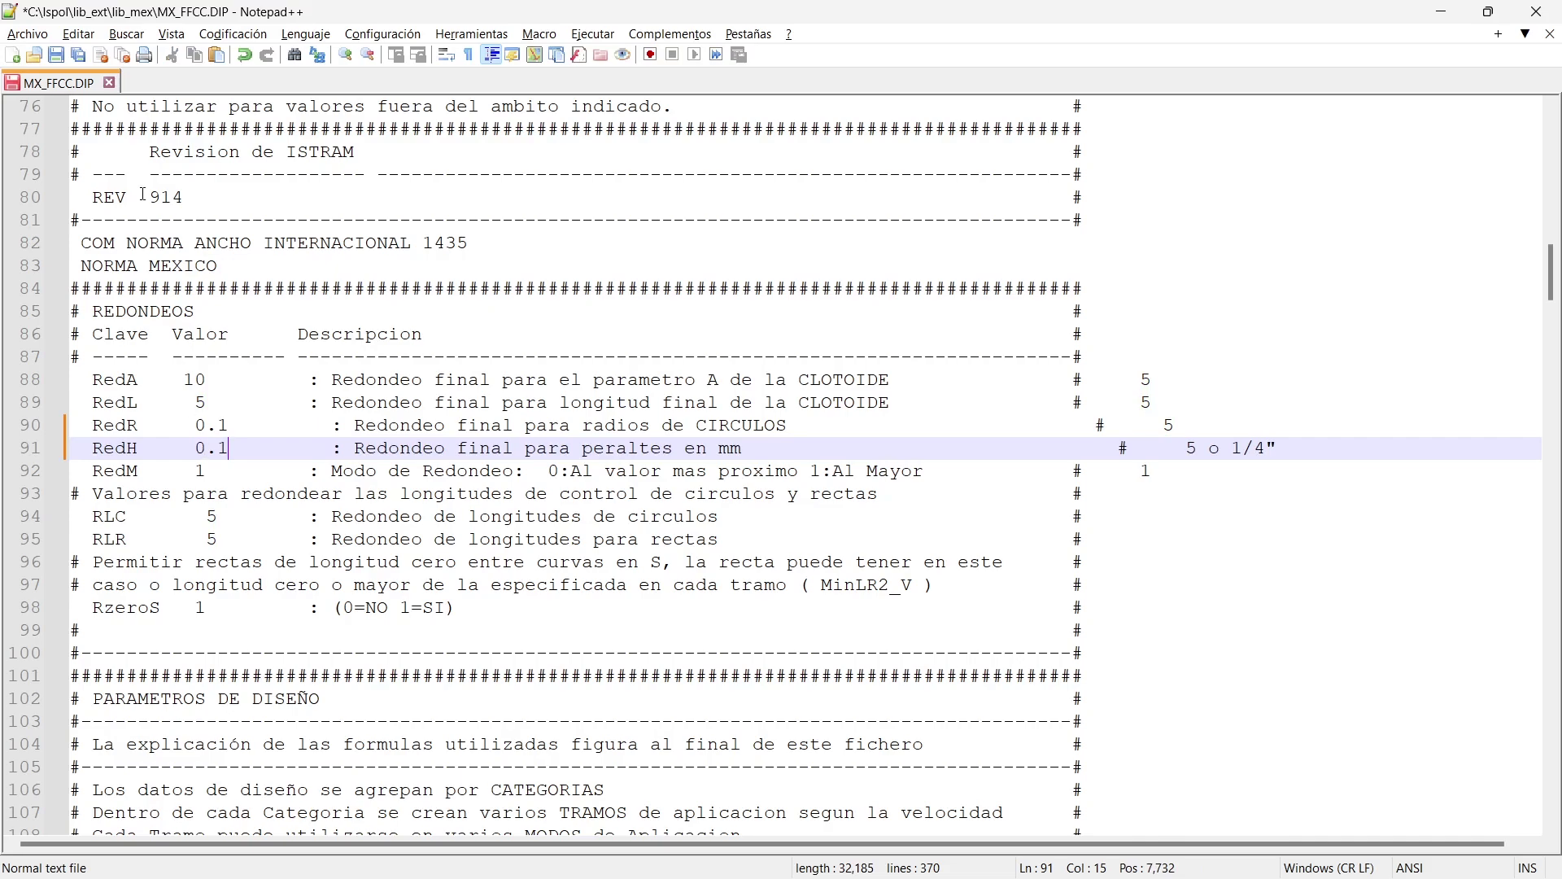
pyautogui.click(53, 59)
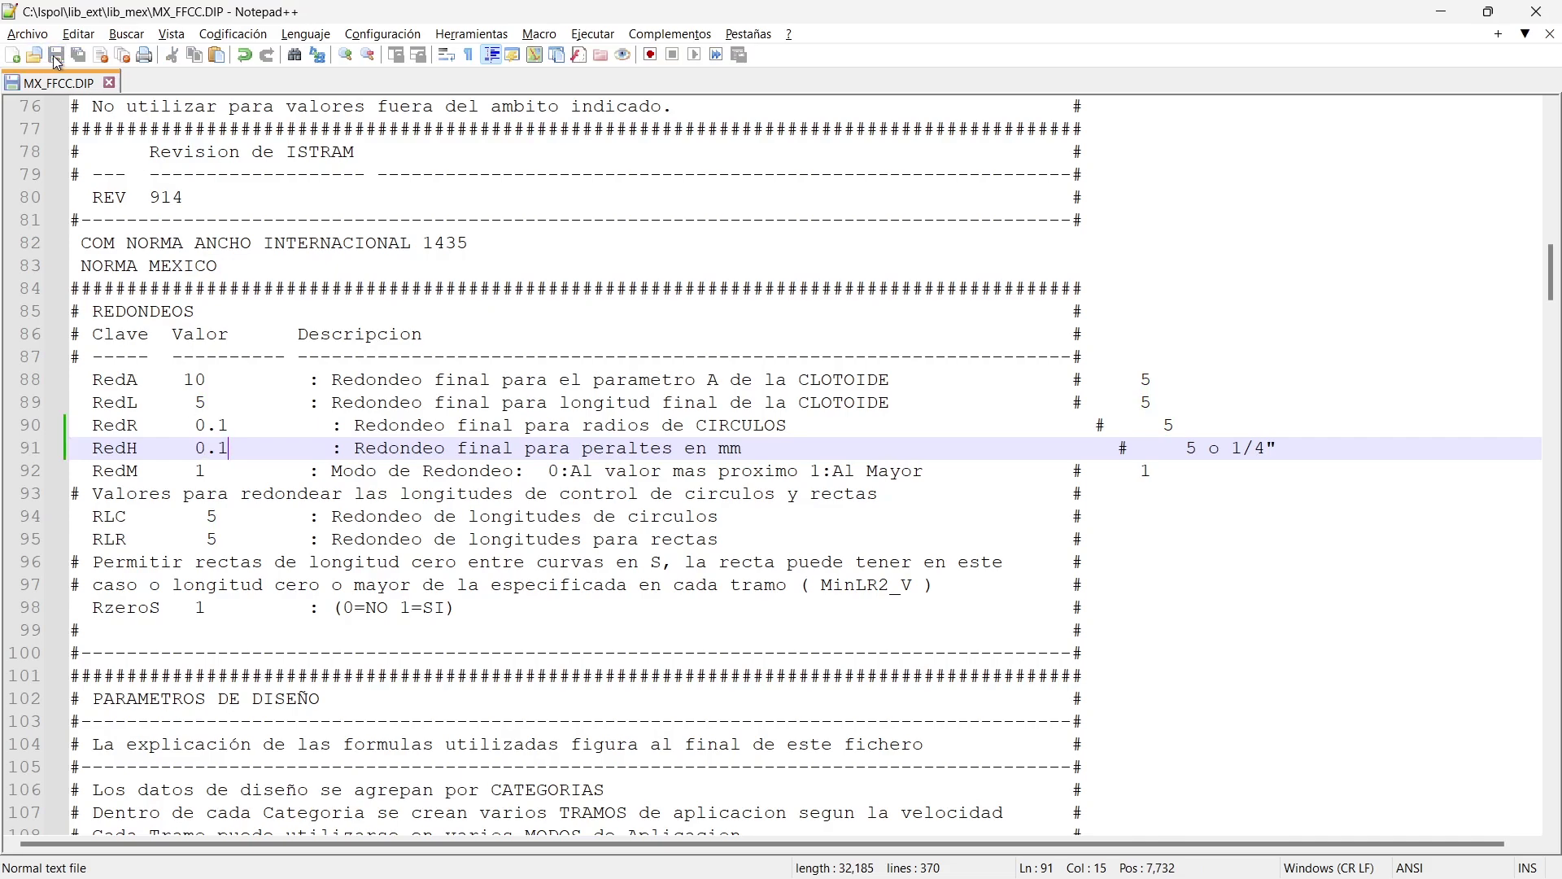
# Step: In Istram, reload the radius list of alignment 2 and assign the 974 minimum radius, checking against the rounding values in the DIP file
pyautogui.hotkey('alt', 'Tab')
pyautogui.hotkey('alt', 'Tab')
pyautogui.hotkey('alt', 'Tab')
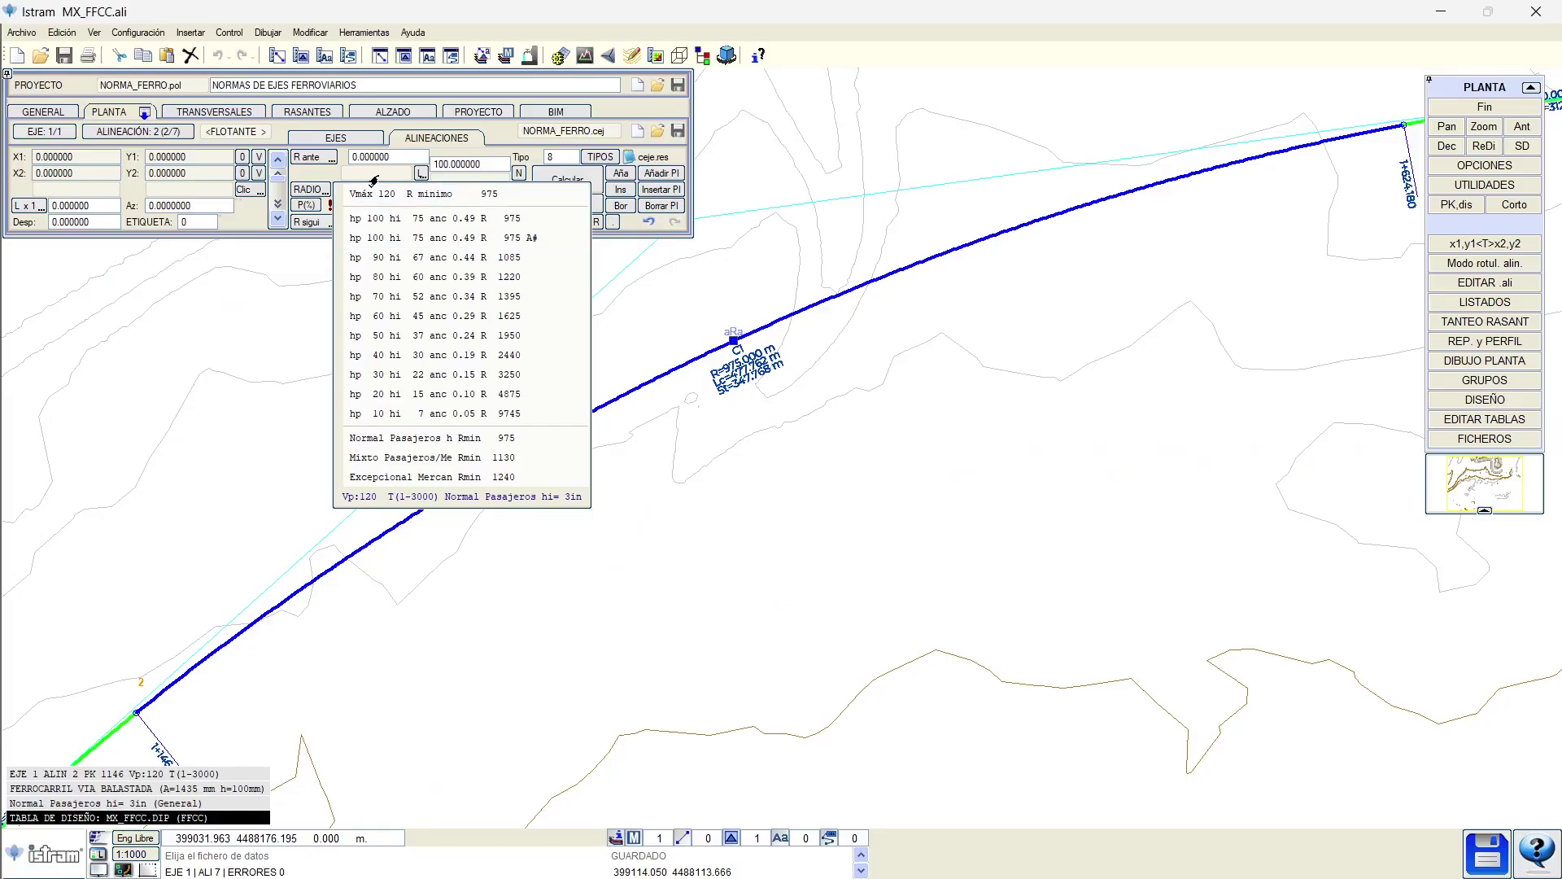
pyautogui.click(545, 189)
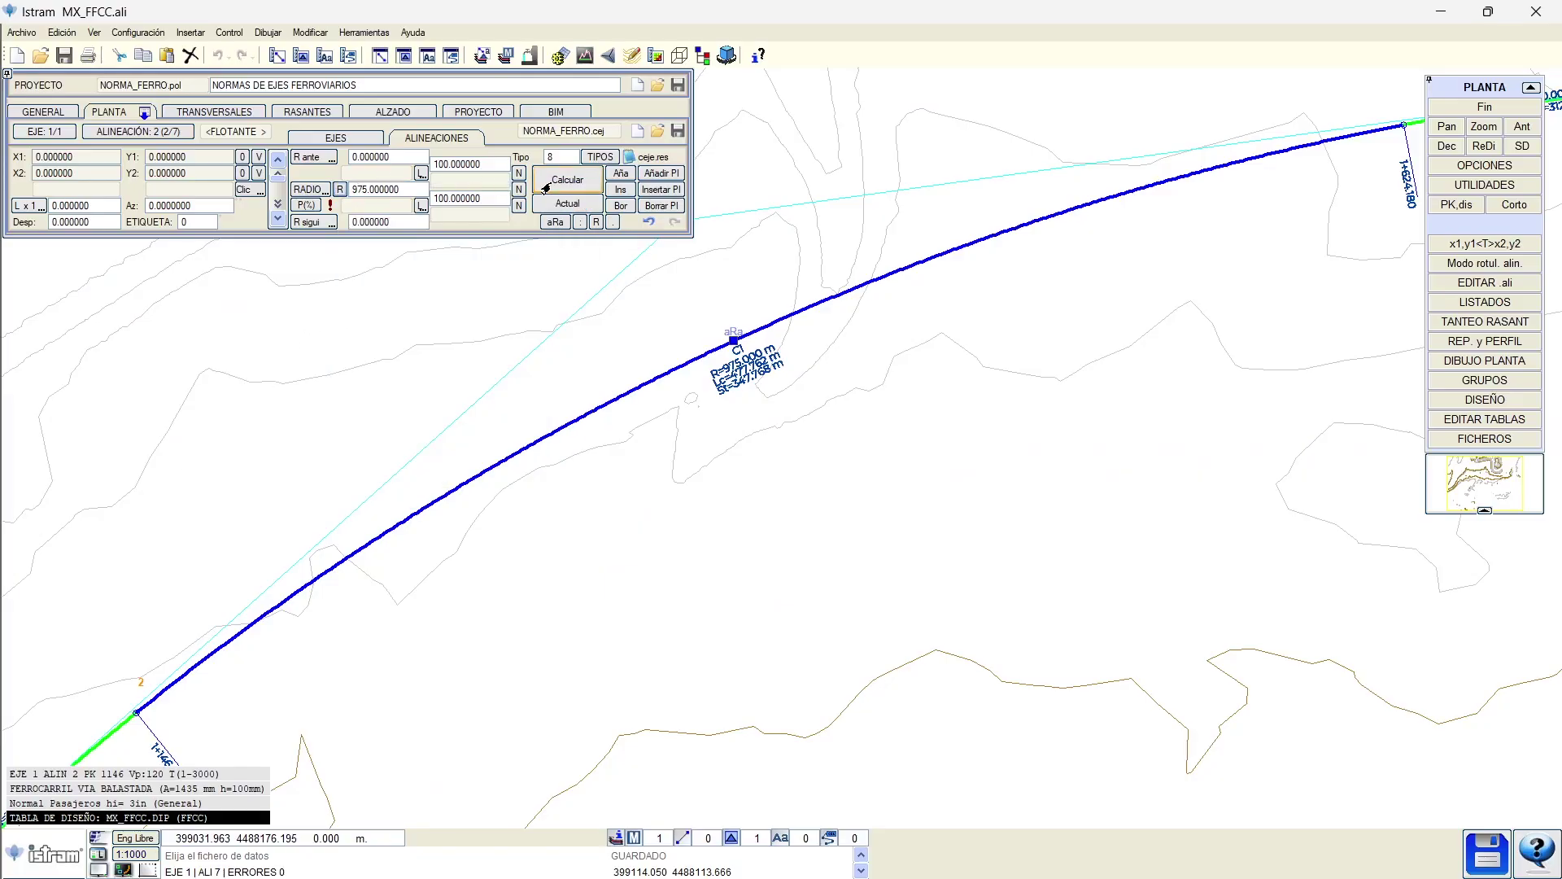
pyautogui.click(327, 189)
pyautogui.click(472, 197)
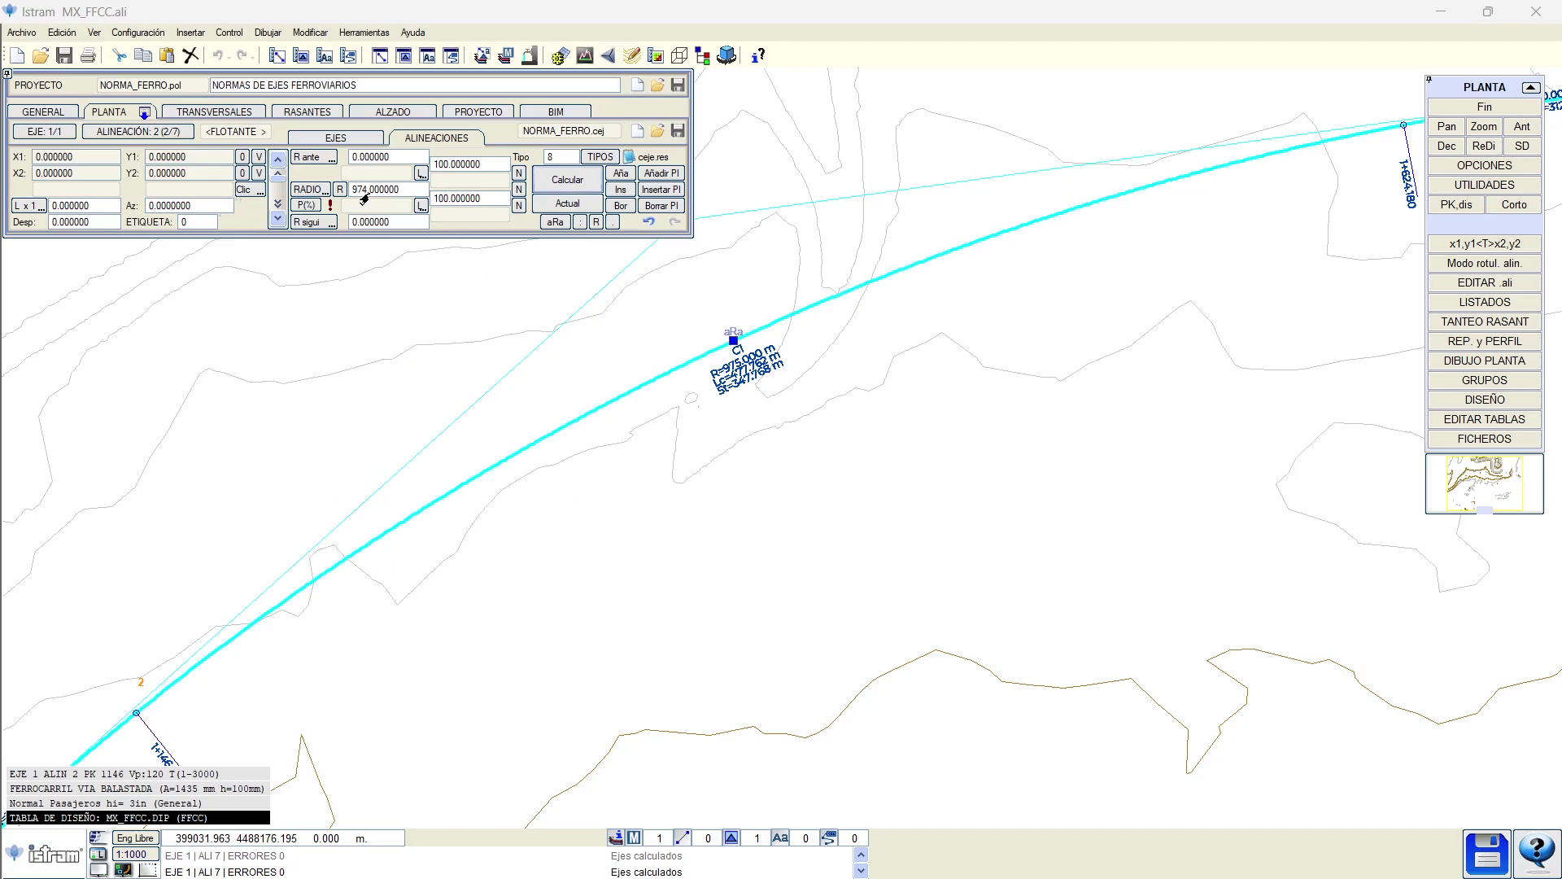
pyautogui.hotkey('alt', 'Tab')
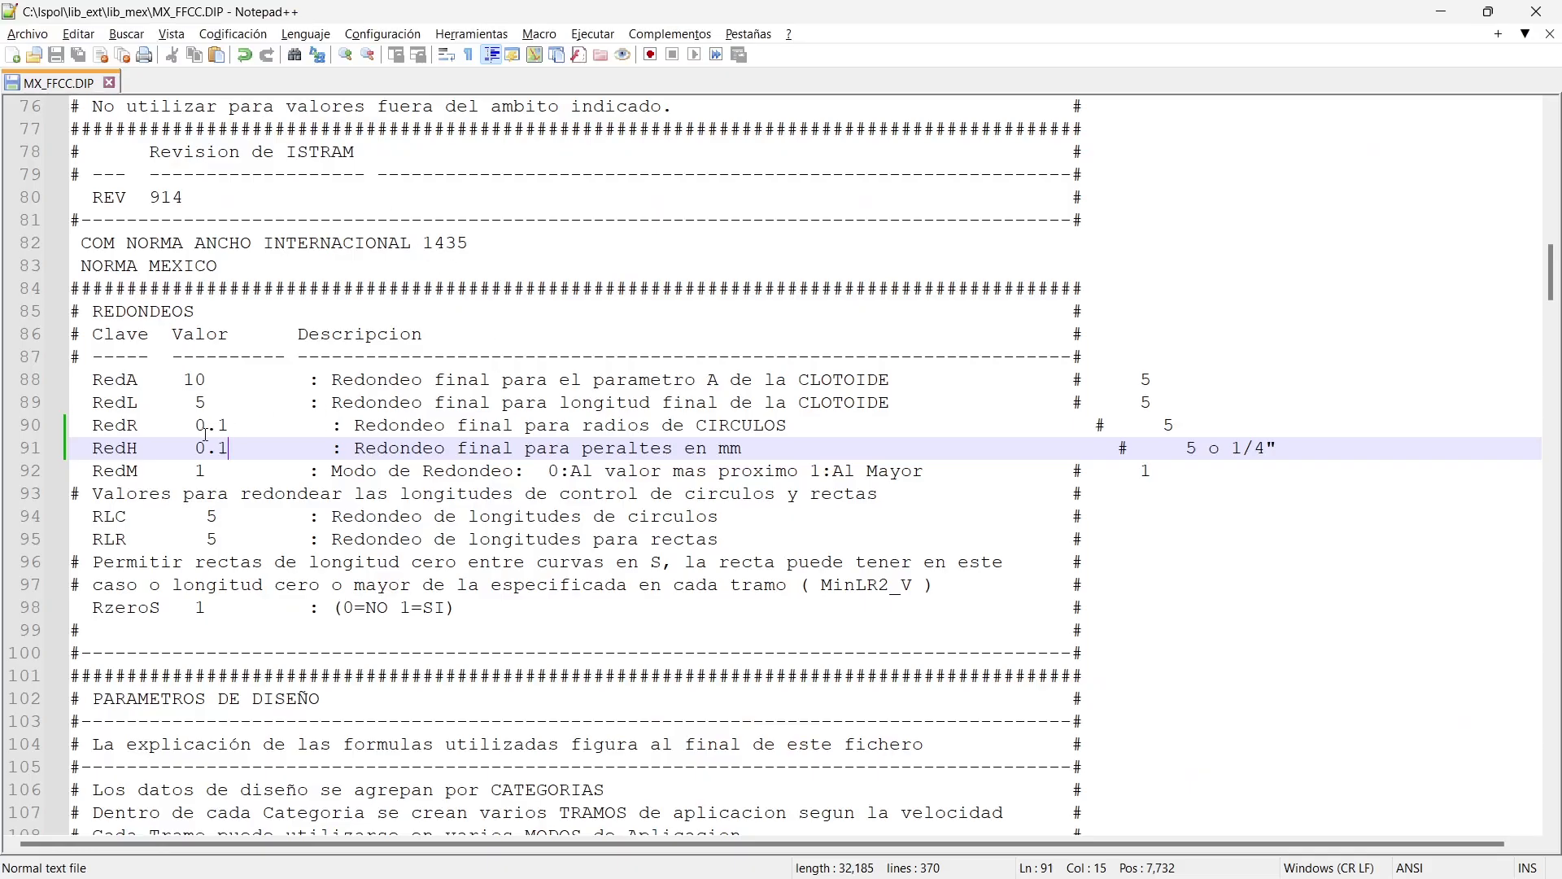
pyautogui.hotkey('alt', 'Tab')
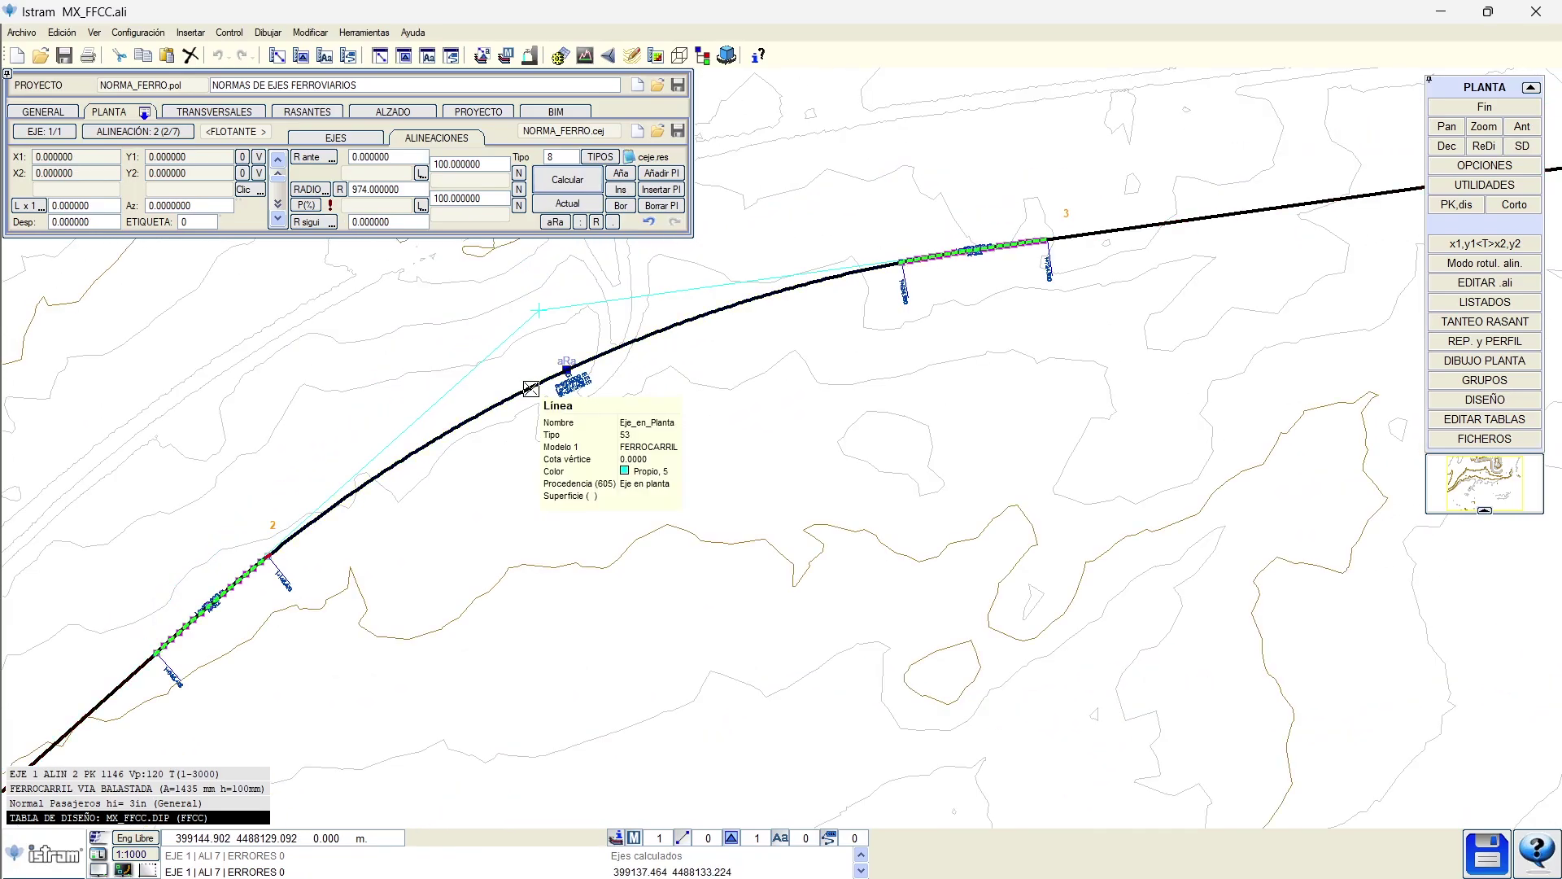
# Step: Set the radius of alignment 2 to 1200
pyautogui.click(341, 188)
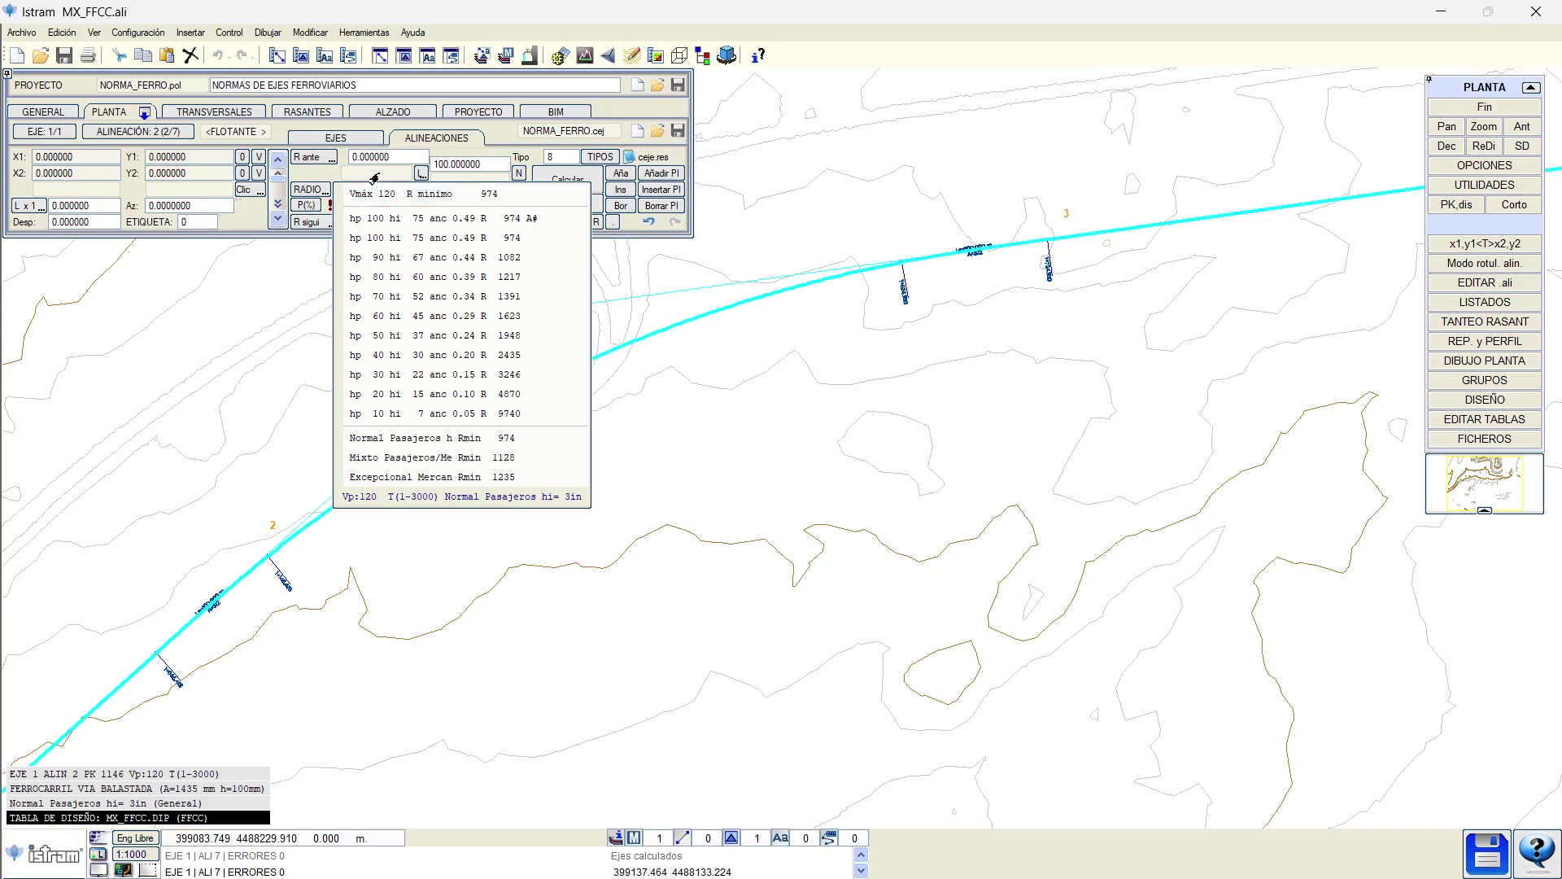
pyautogui.click(410, 193)
pyautogui.click(375, 189)
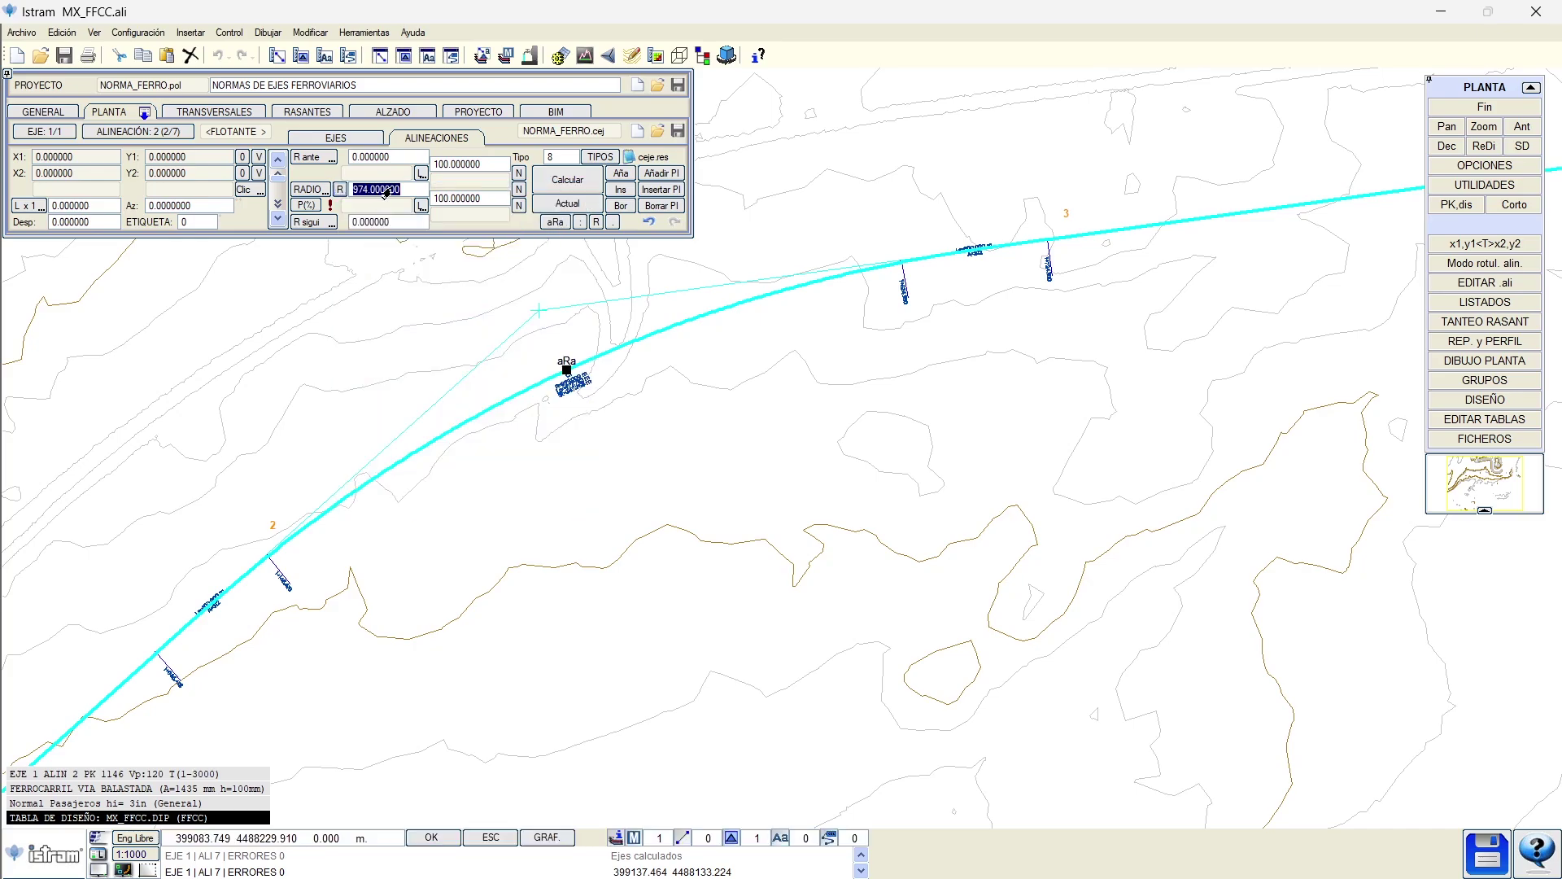
pyautogui.write('1200')
pyautogui.press('Return')
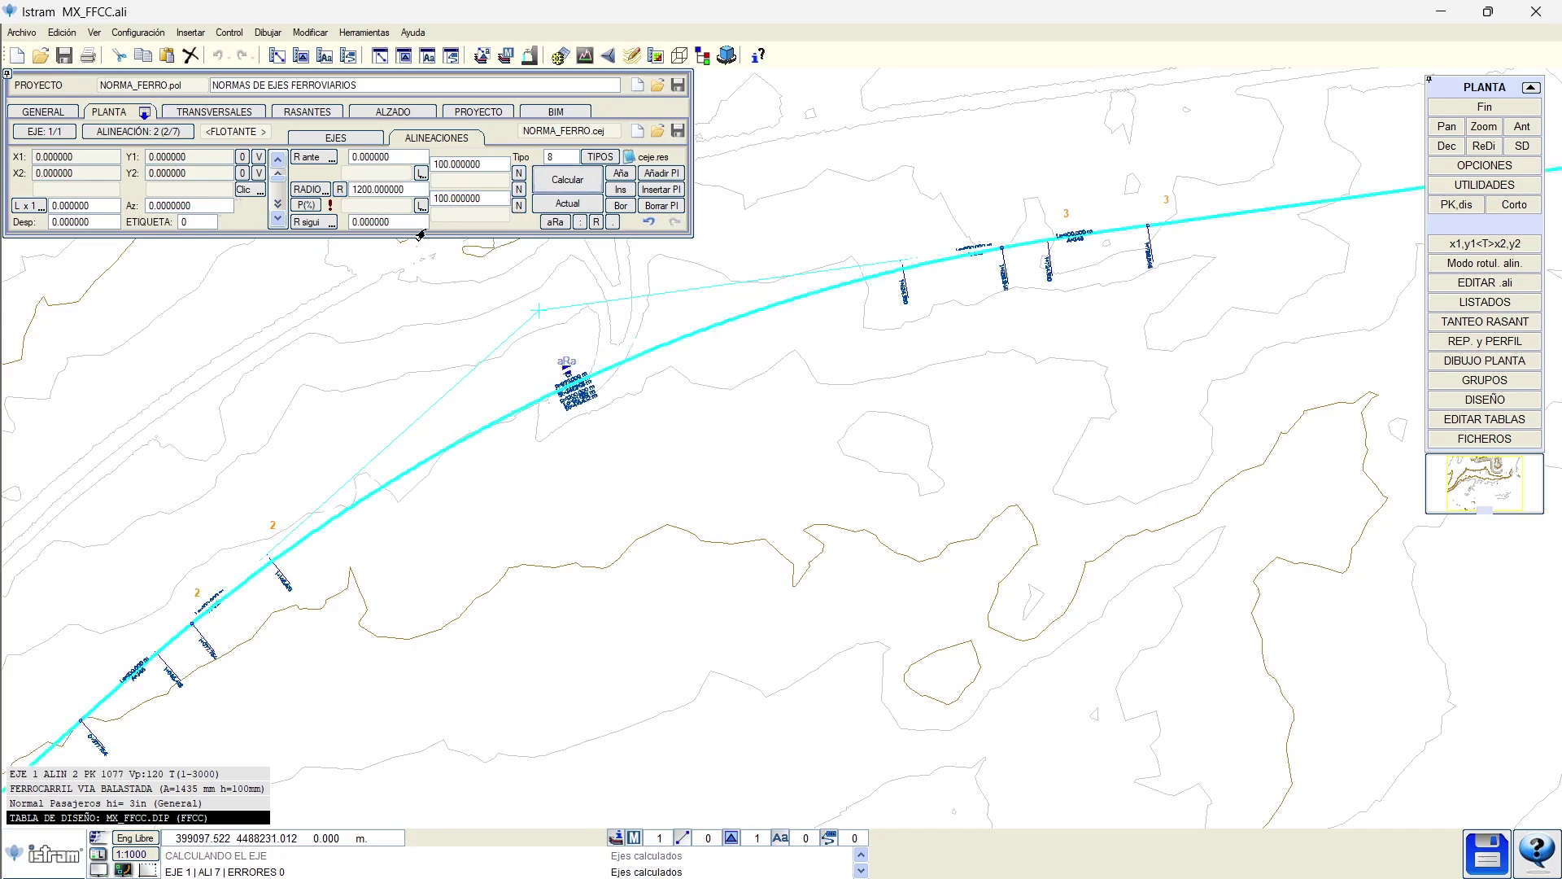
# Step: Switch to Excel and set the design radius (Radio de Diseño) in cell D13 to 1200
pyautogui.hotkey('alt', 'Tab')
pyautogui.hotkey('alt', 'Tab')
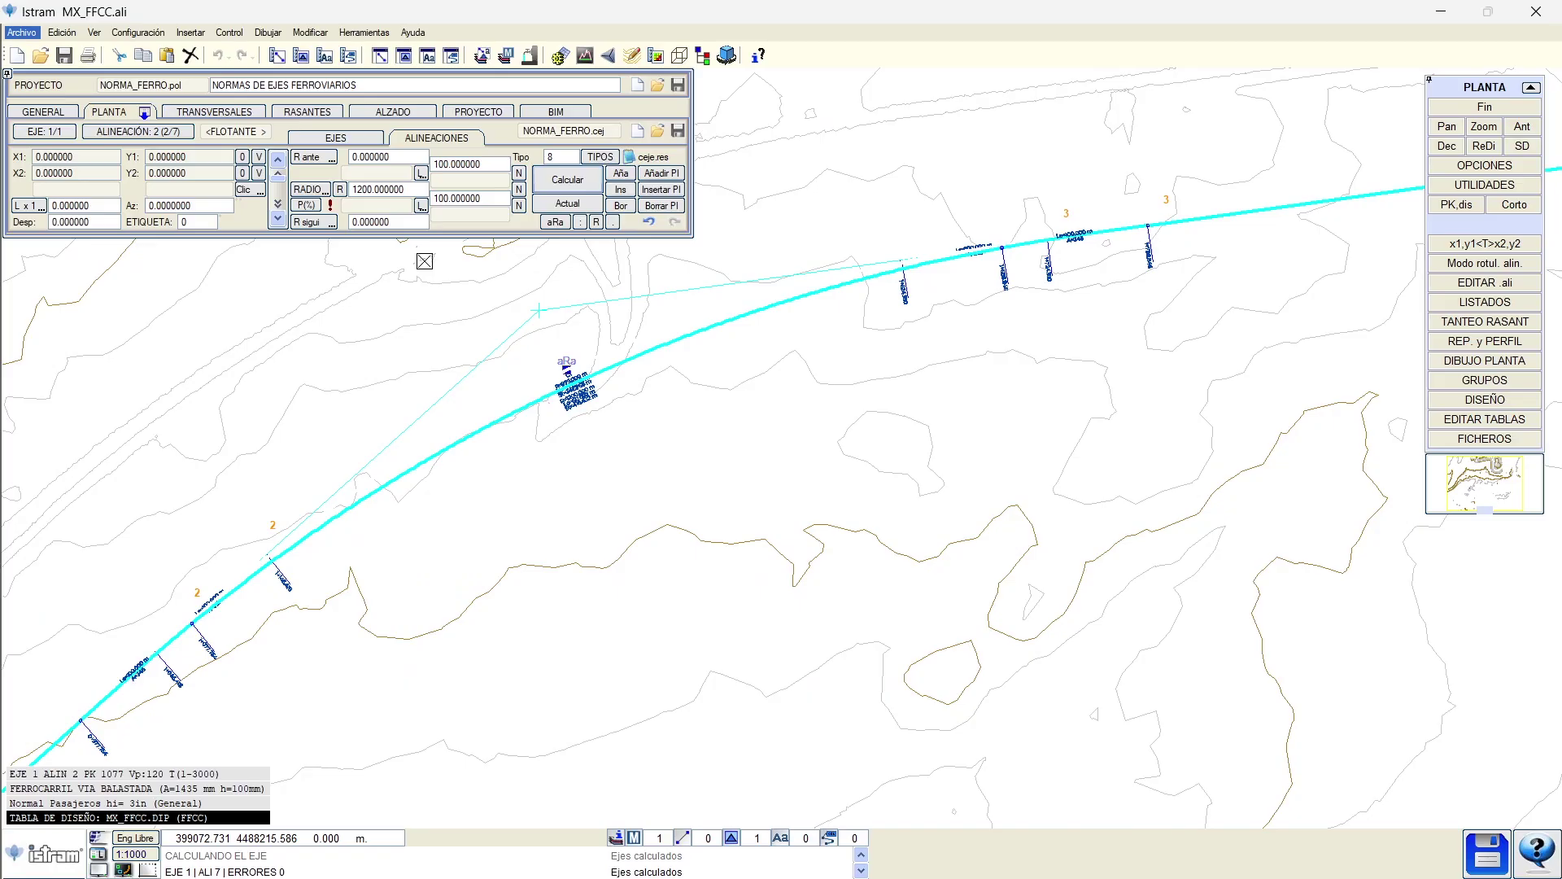
pyautogui.hotkey('alt', 'Tab')
pyautogui.click(798, 572)
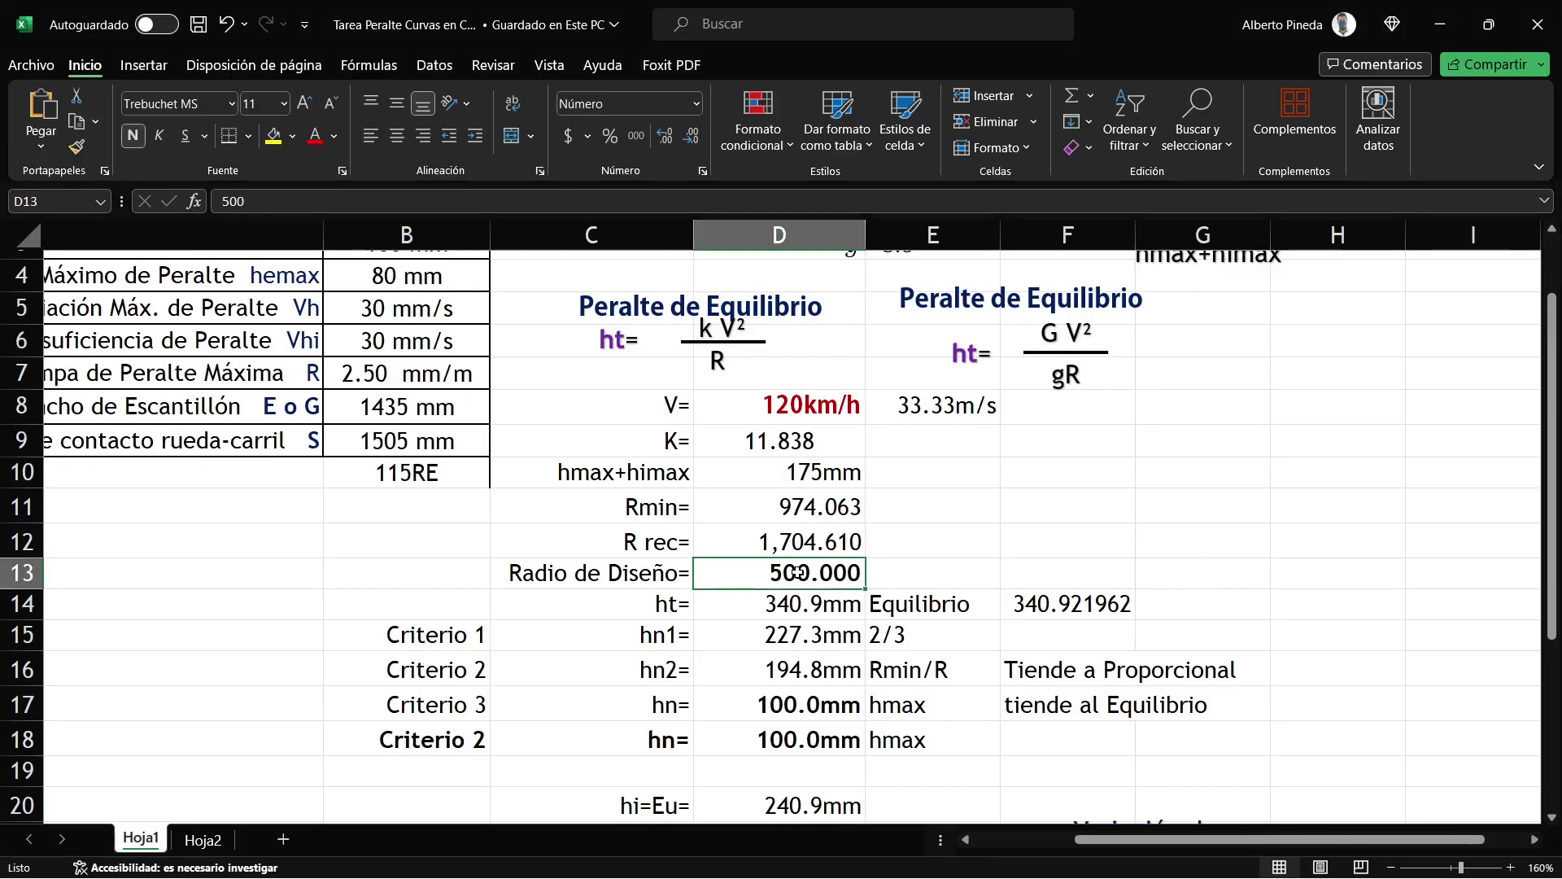
pyautogui.write('1200')
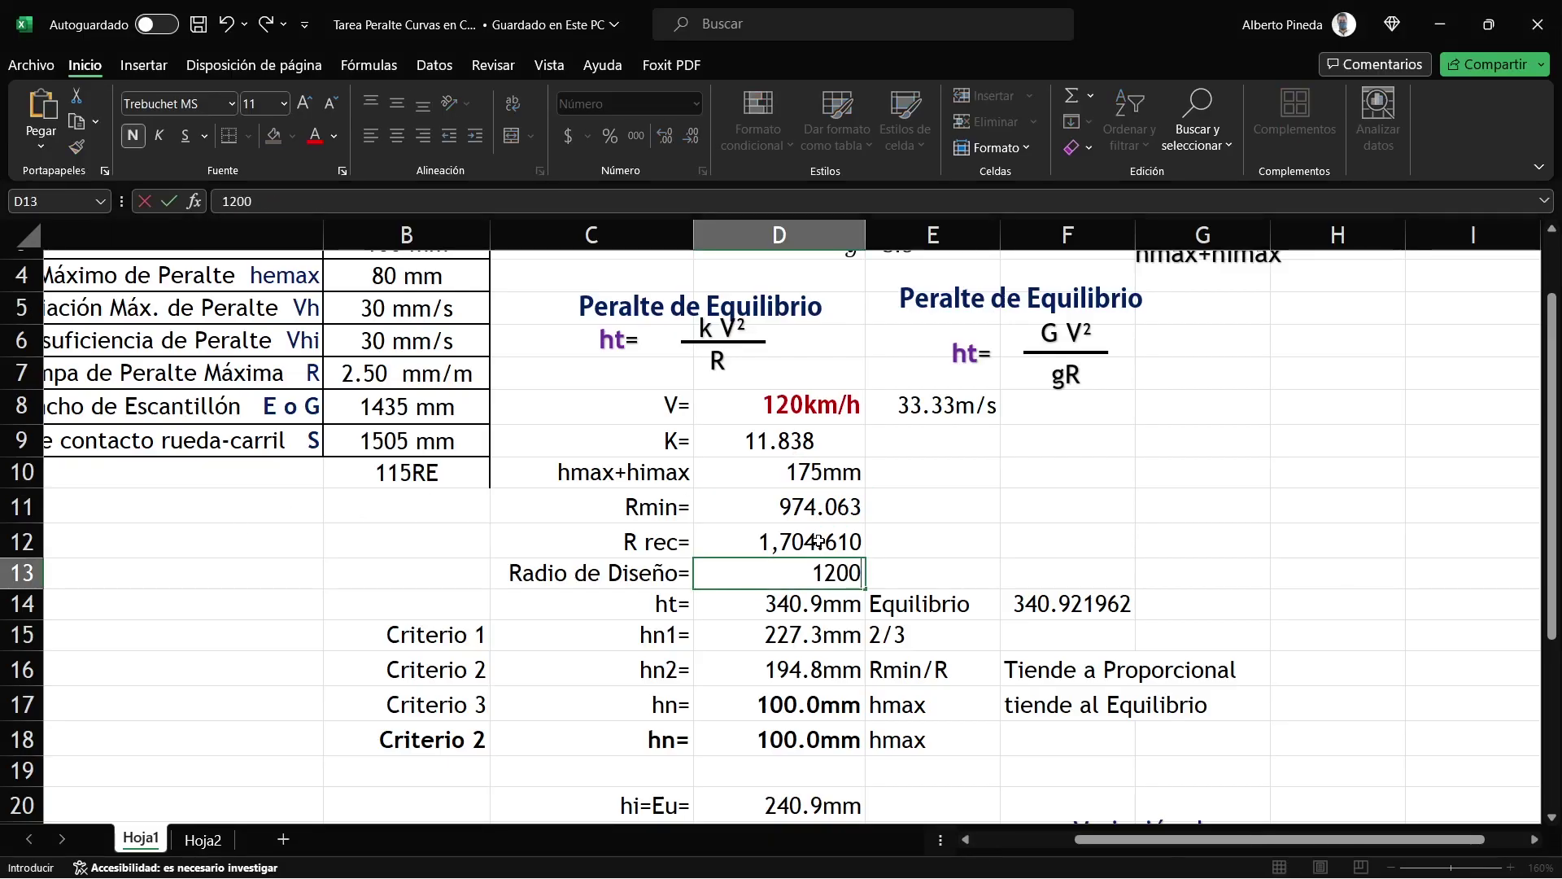
pyautogui.press('Return')
pyautogui.click(773, 565)
pyautogui.scroll(-1, 773, 561)
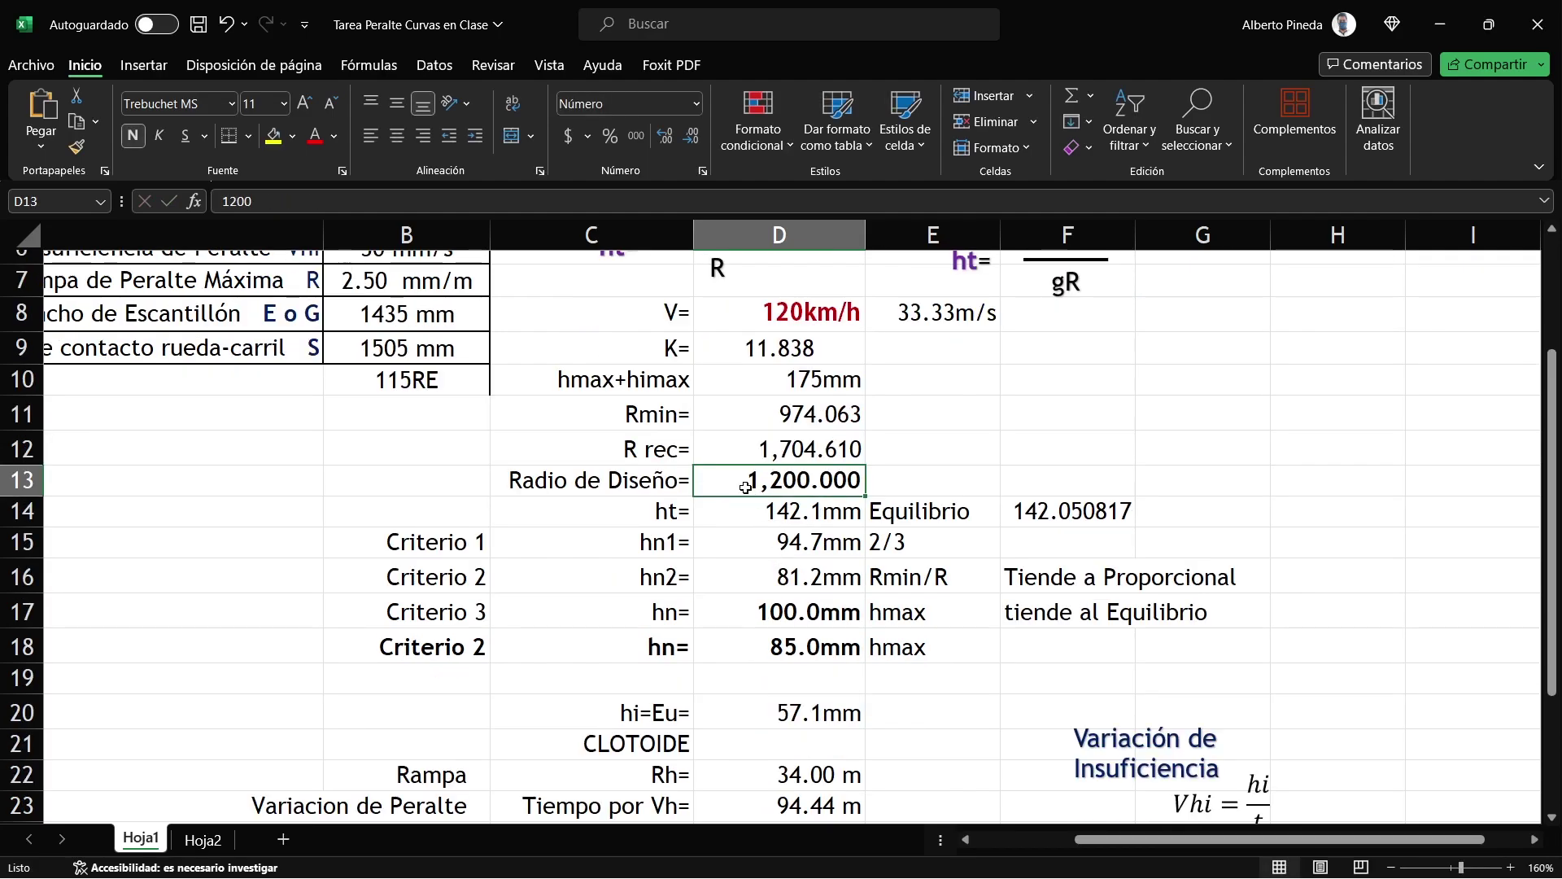
# Step: Examine the formulas for the minimum radius Rmin and the recommended radius R rec in cells D11 and D12
pyautogui.click(755, 419)
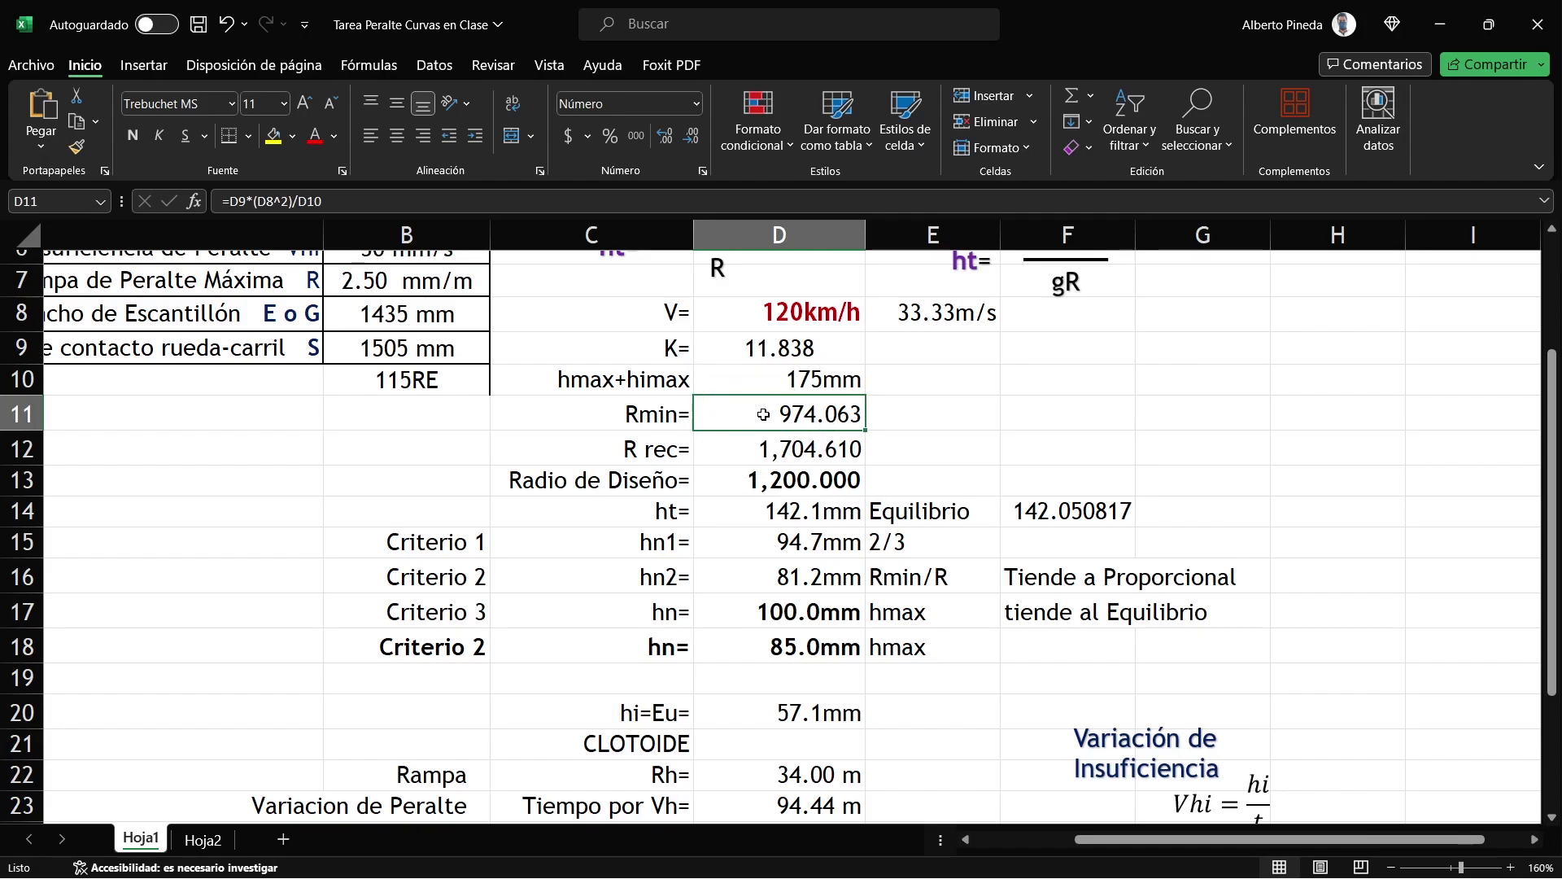
pyautogui.doubleClick(826, 416)
pyautogui.scroll(2, 505, 394)
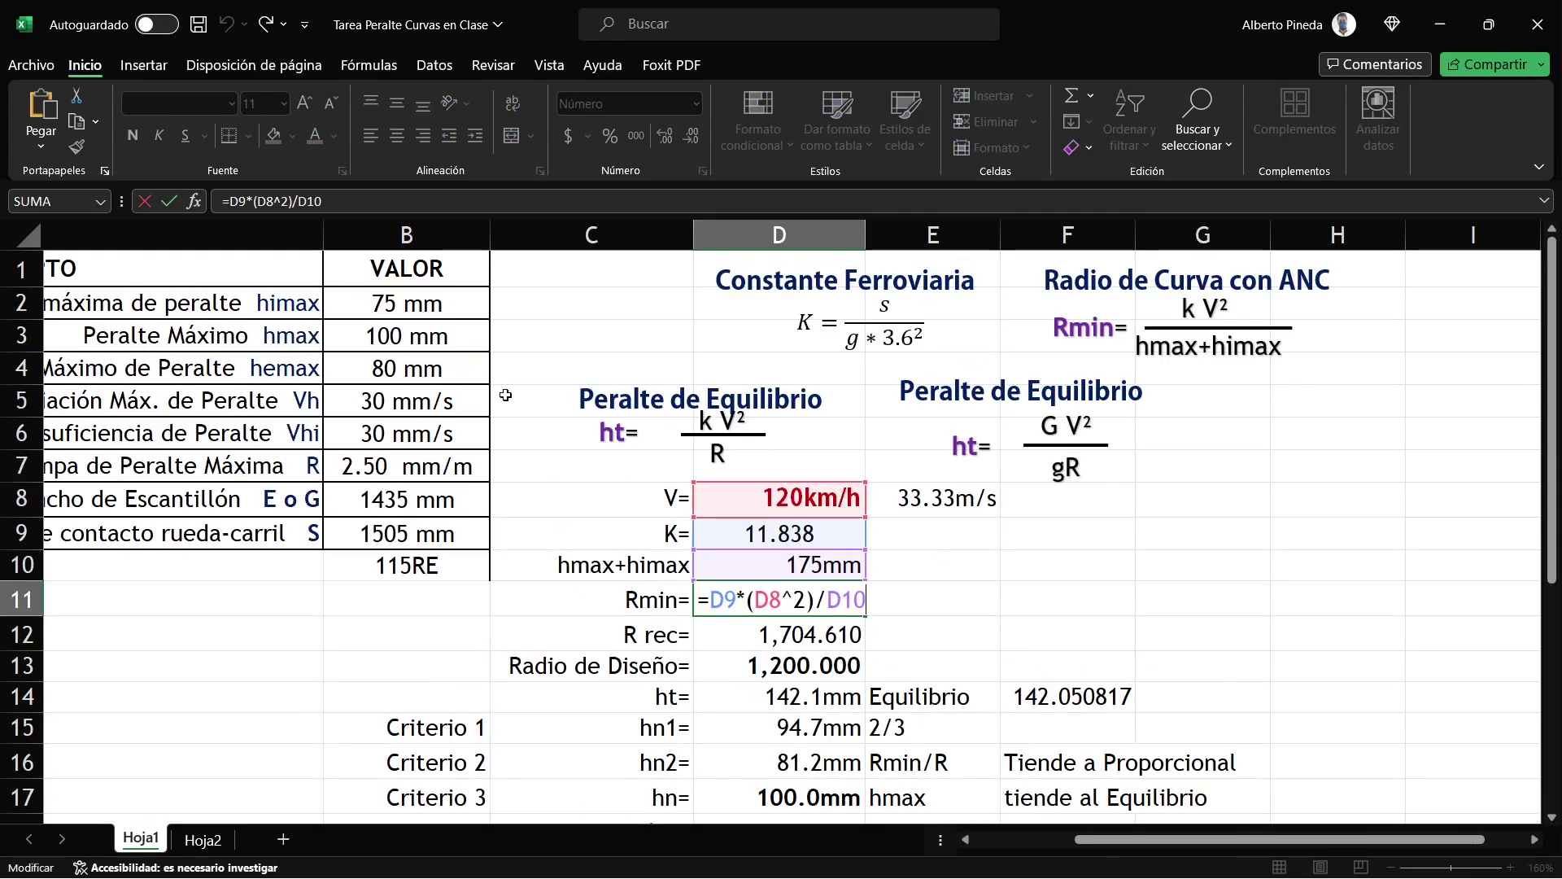
pyautogui.press('Escape')
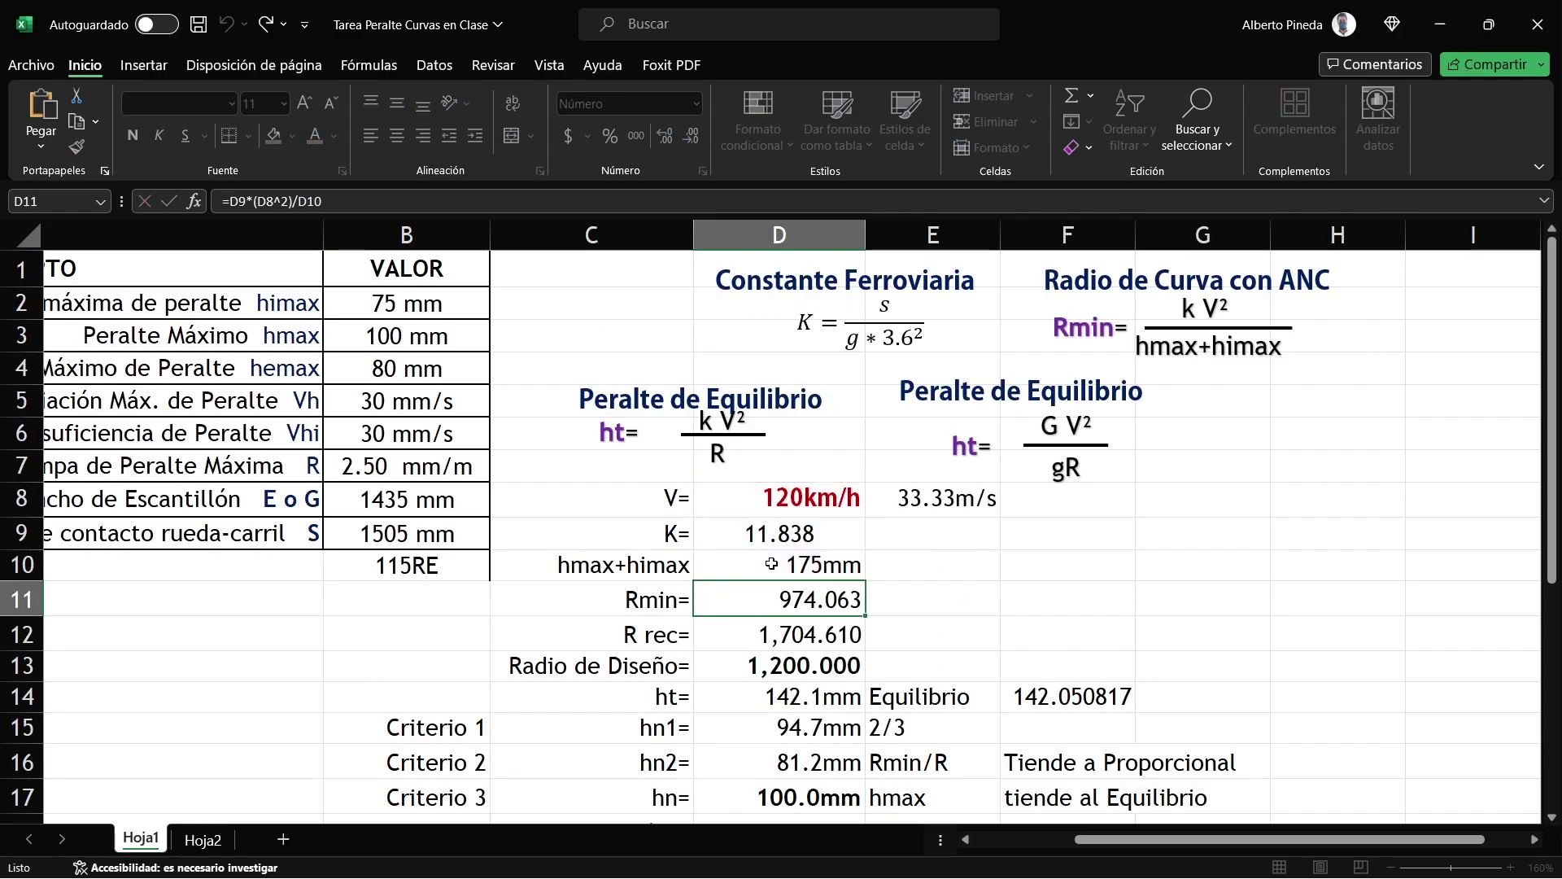
pyautogui.click(778, 633)
pyautogui.doubleClick(811, 634)
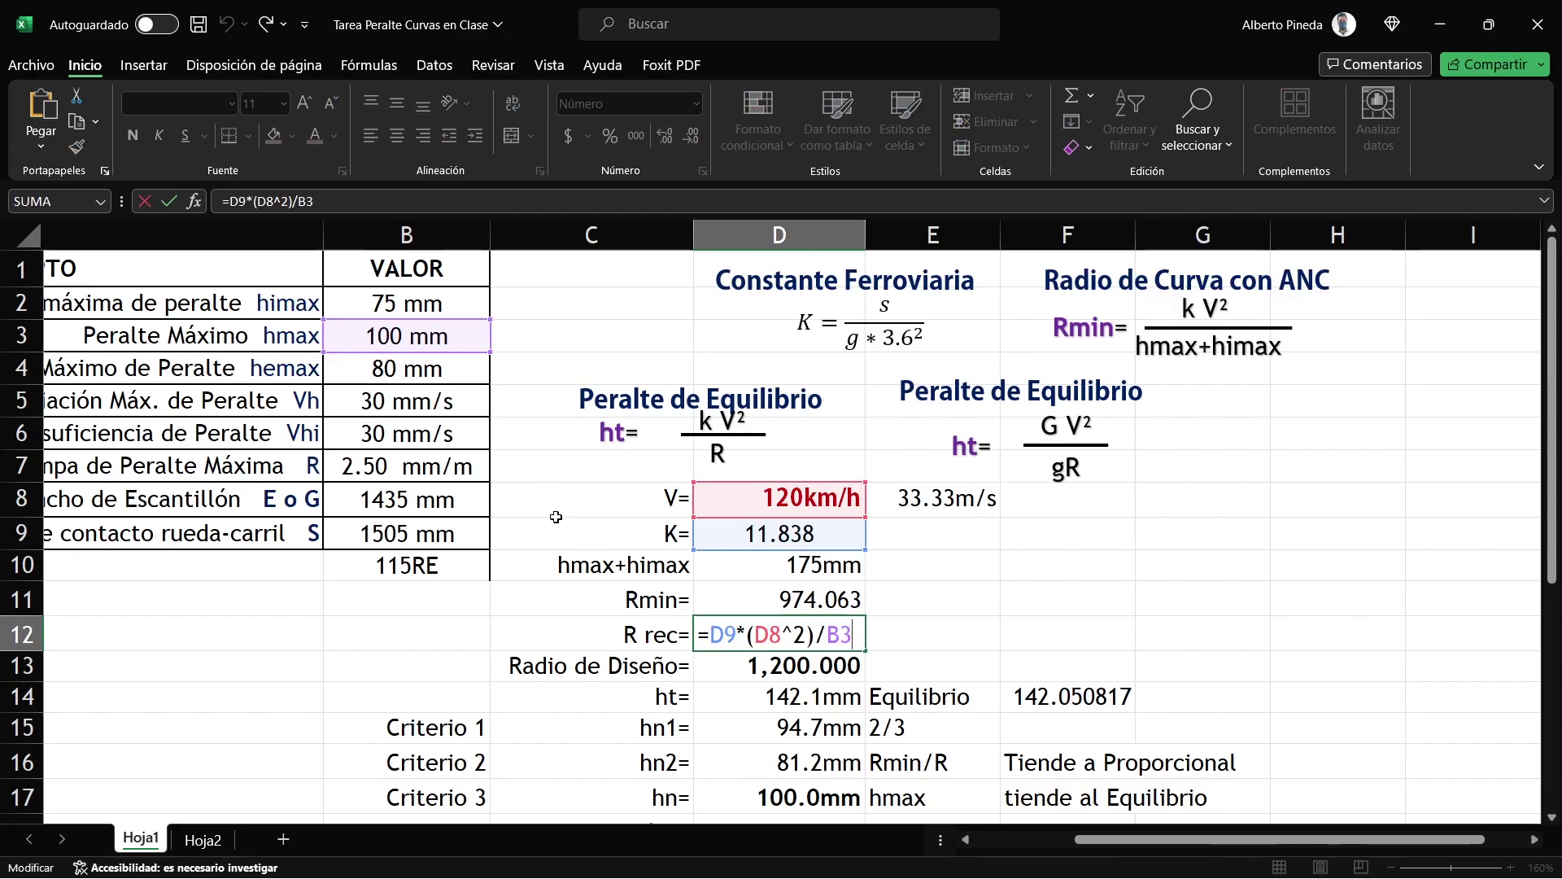
pyautogui.press('Escape')
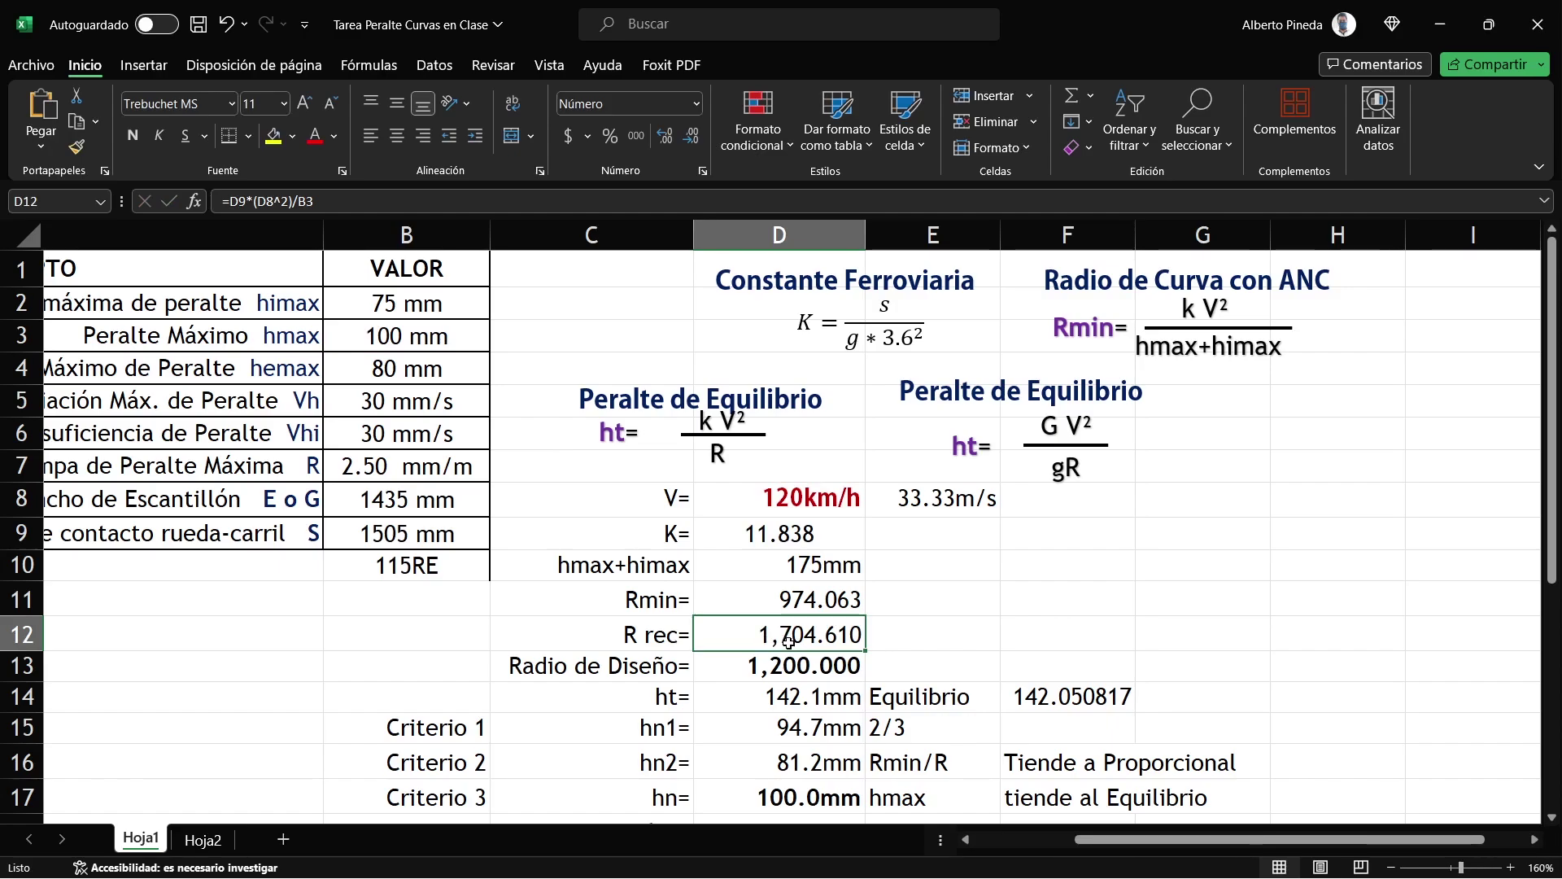
pyautogui.scroll(-1, 788, 643)
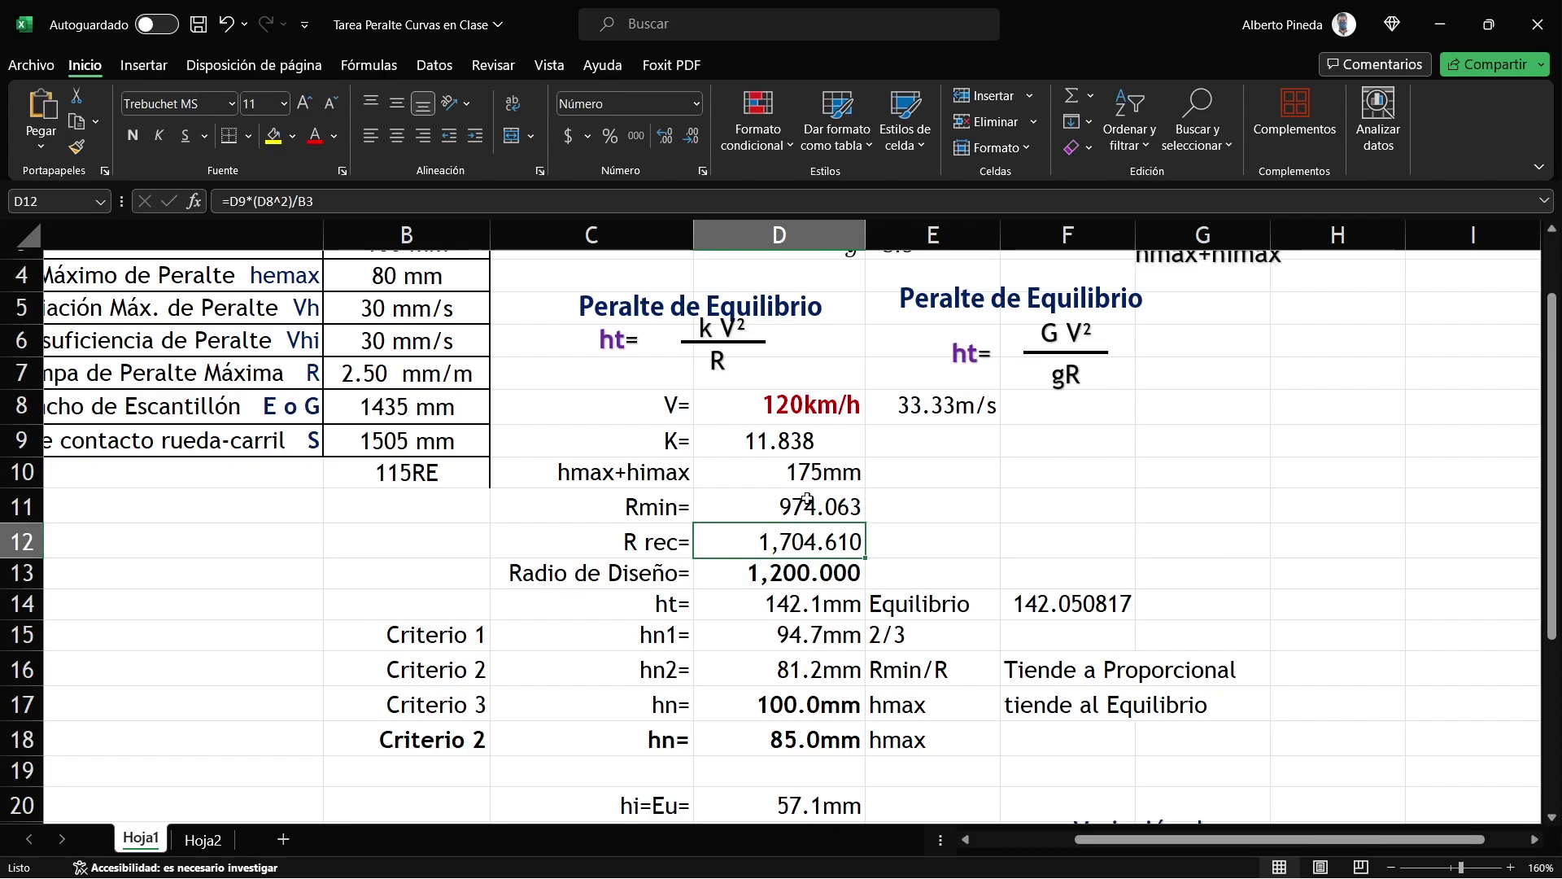
# Step: Compare the Excel results for the 1200 design radius with the cant and radius list of alignment 2 in Istram
pyautogui.click(765, 572)
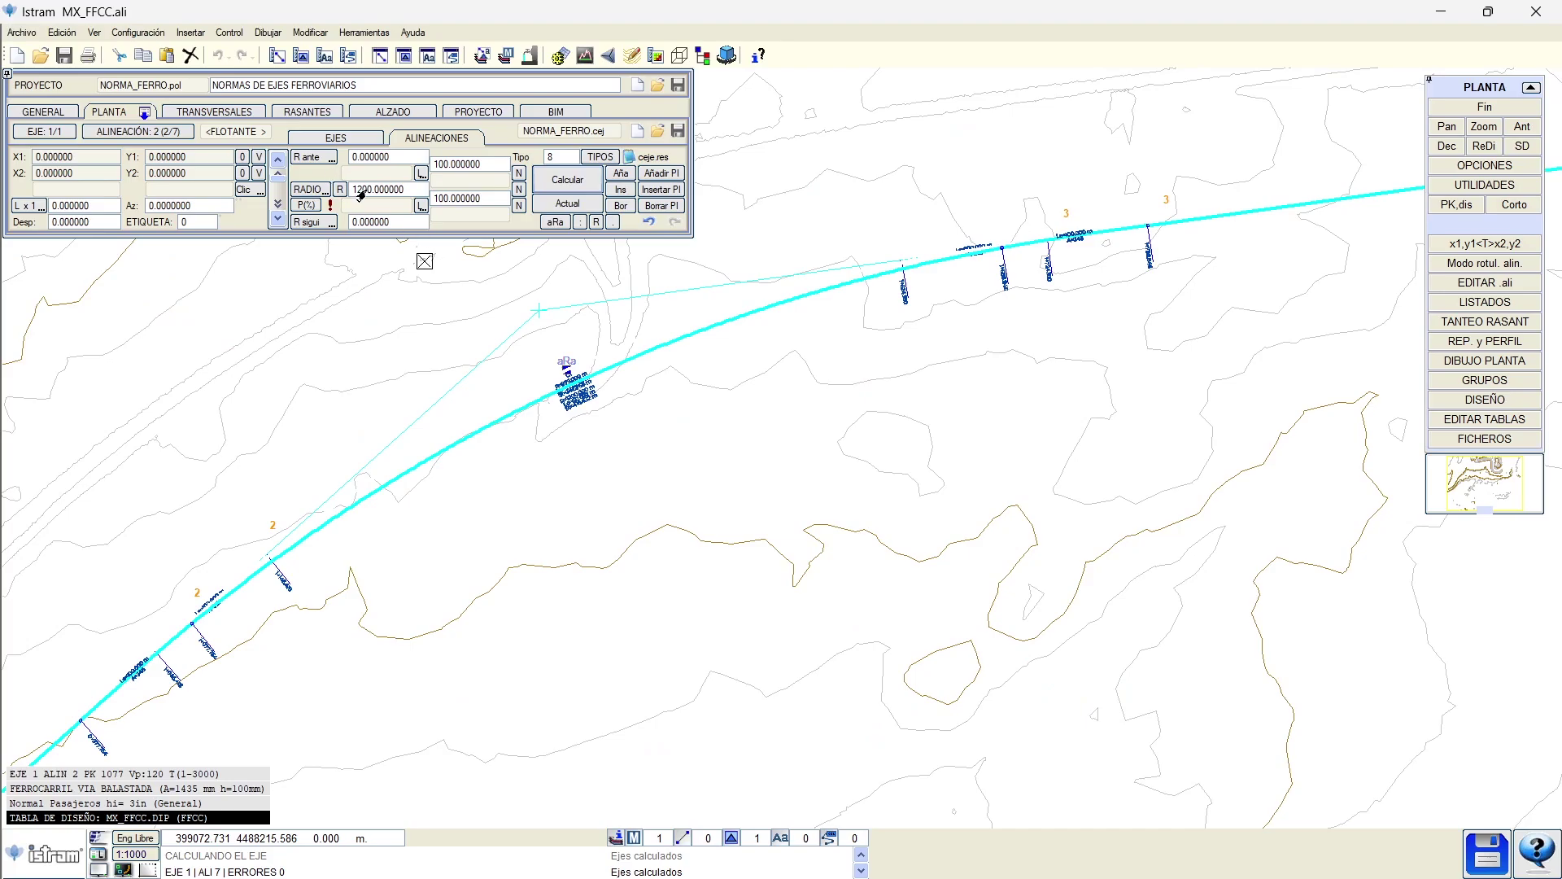
pyautogui.click(331, 190)
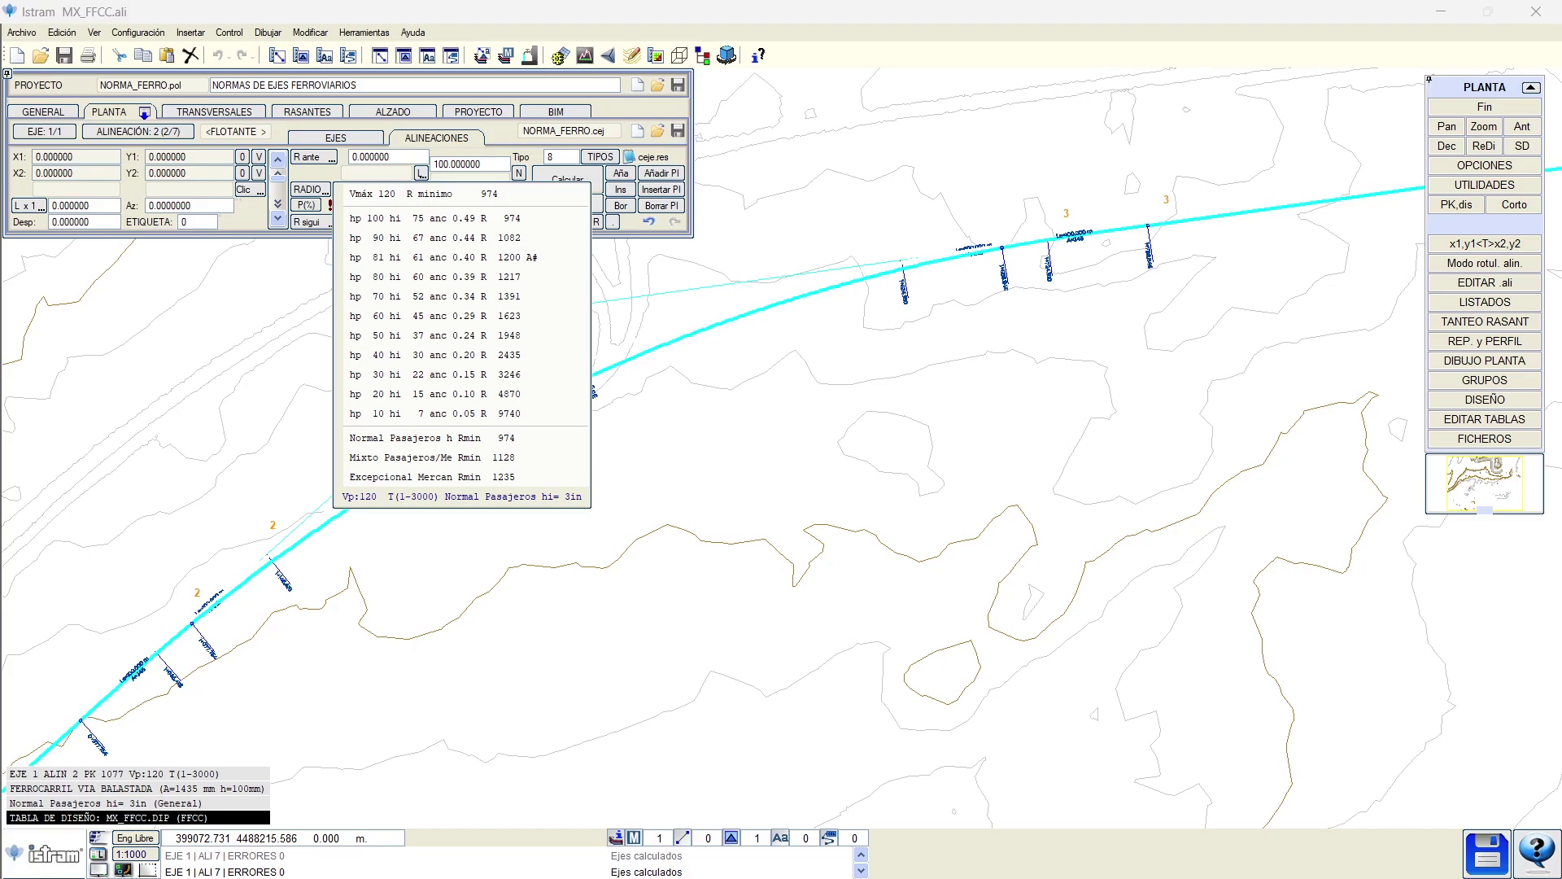
pyautogui.hotkey('alt', 'Tab')
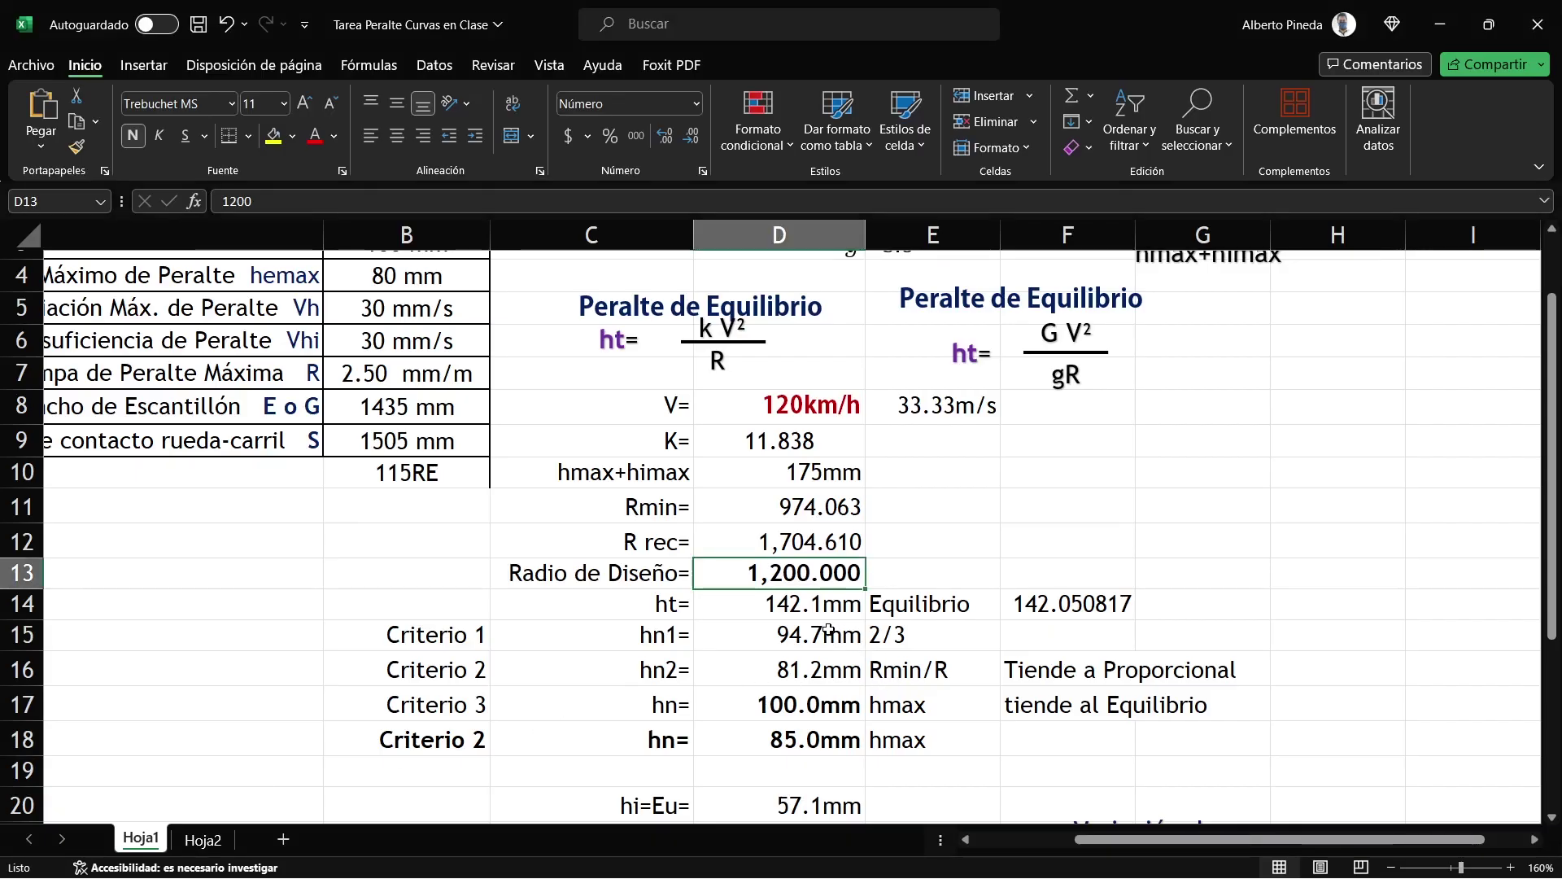
# Step: Examine the equilibrium cant ht formula in cell D14, and open the mode and cant definition of alignment 2 in Istram
pyautogui.press('Return')
pyautogui.scroll(-1, 805, 612)
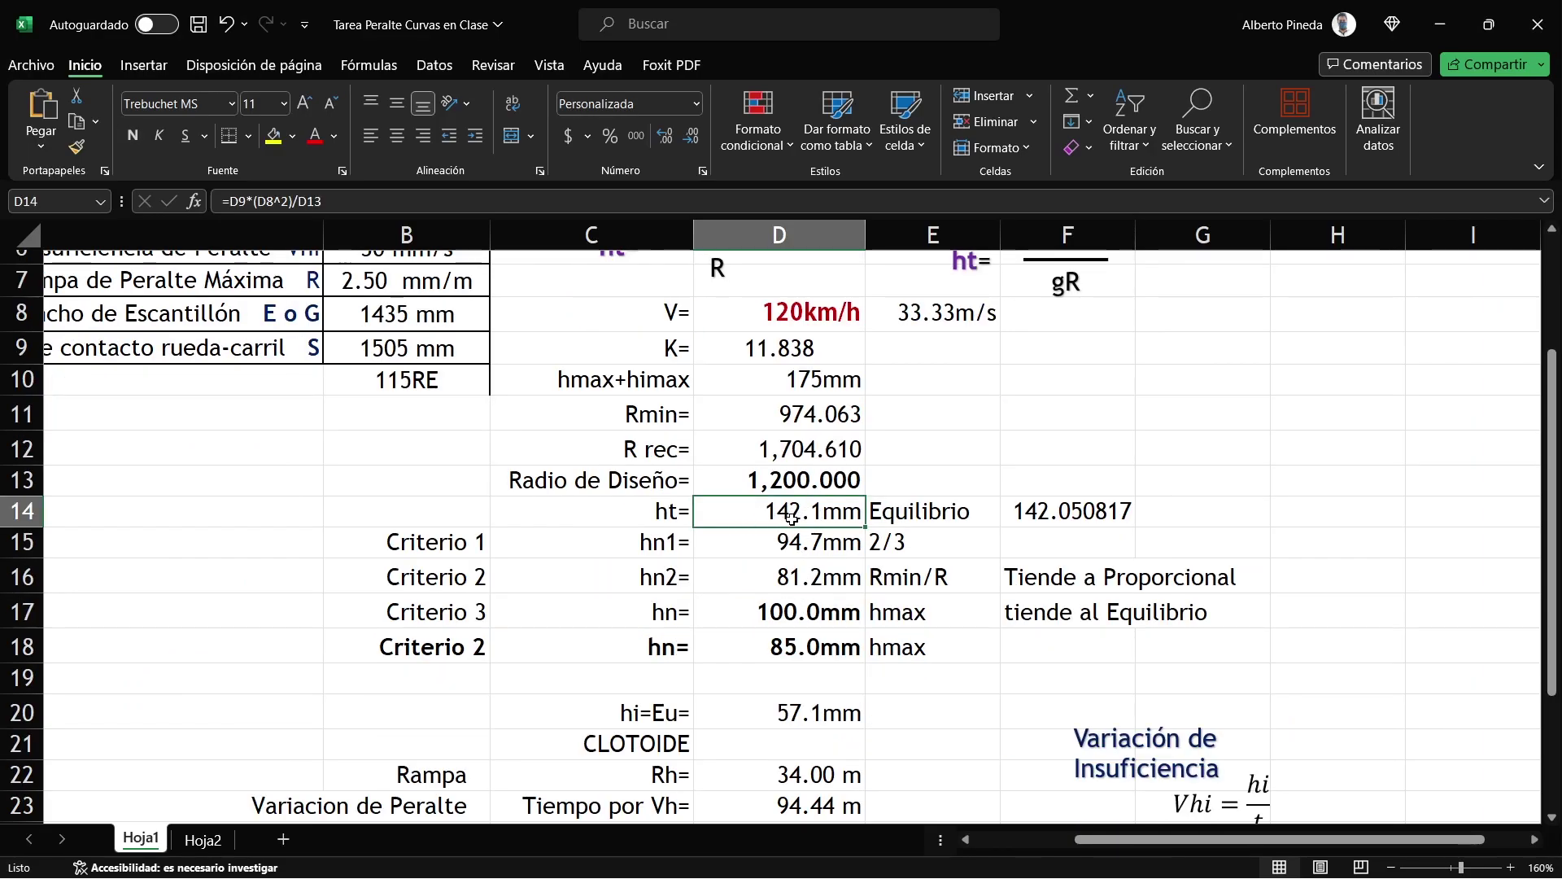
pyautogui.hotkey('alt', 'Tab')
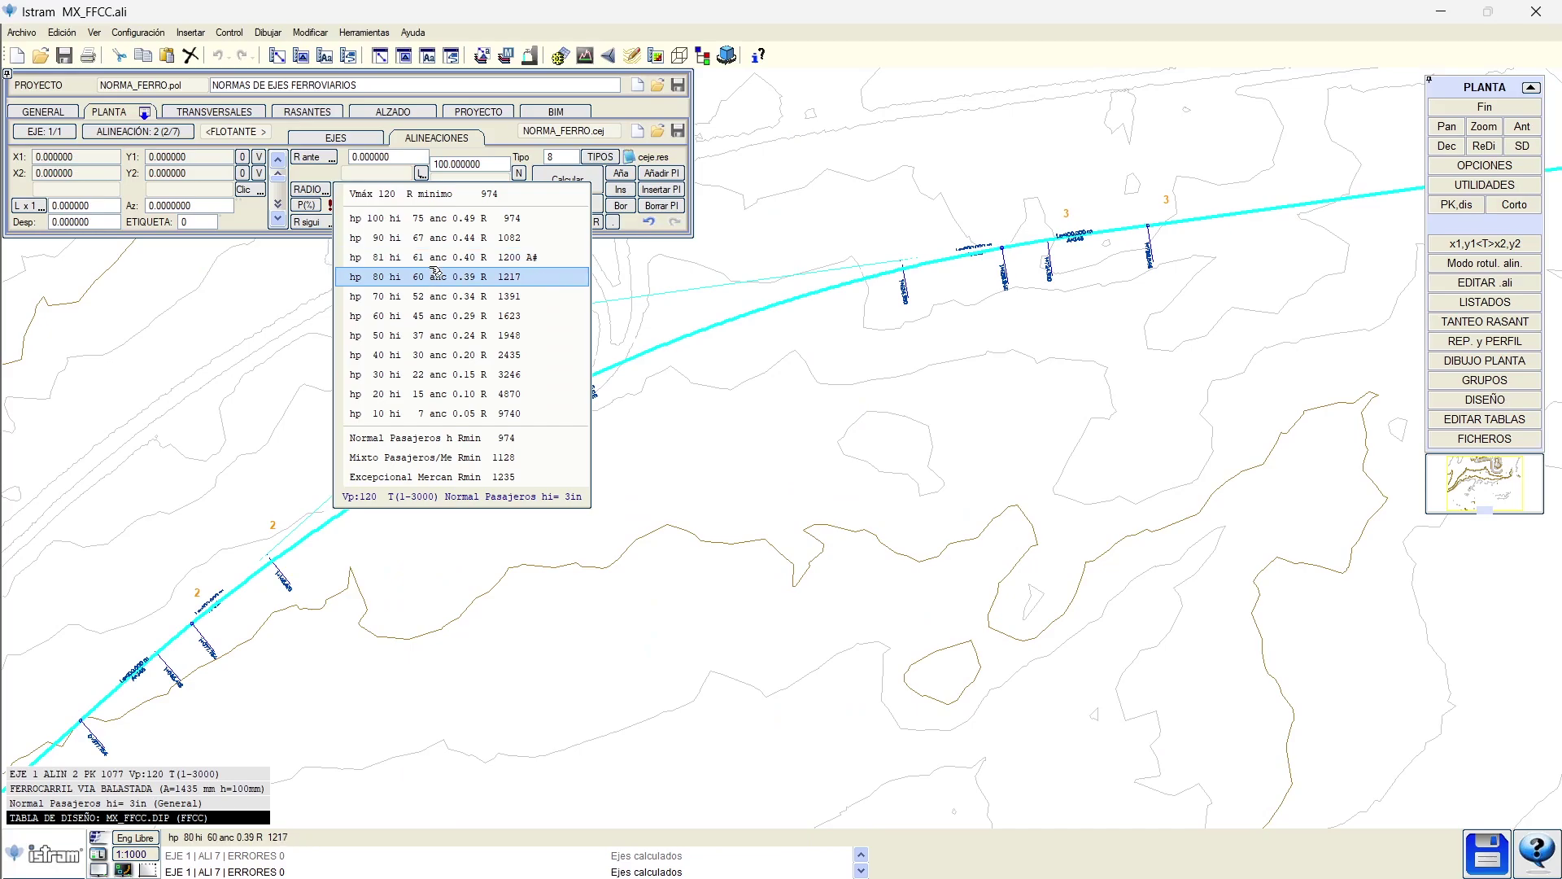
pyautogui.click(334, 171)
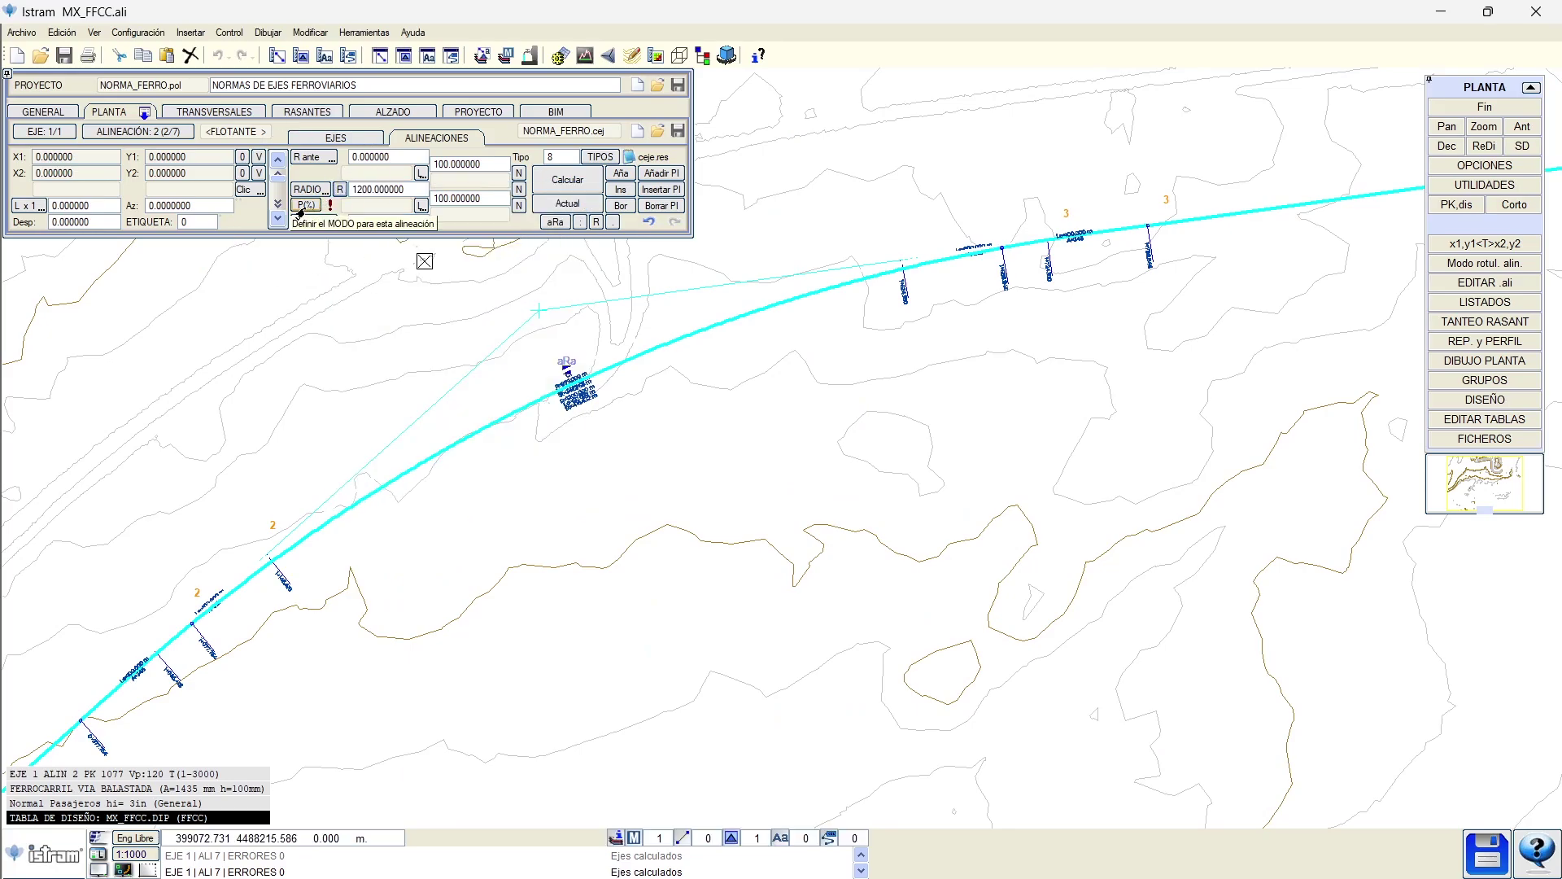
pyautogui.click(306, 205)
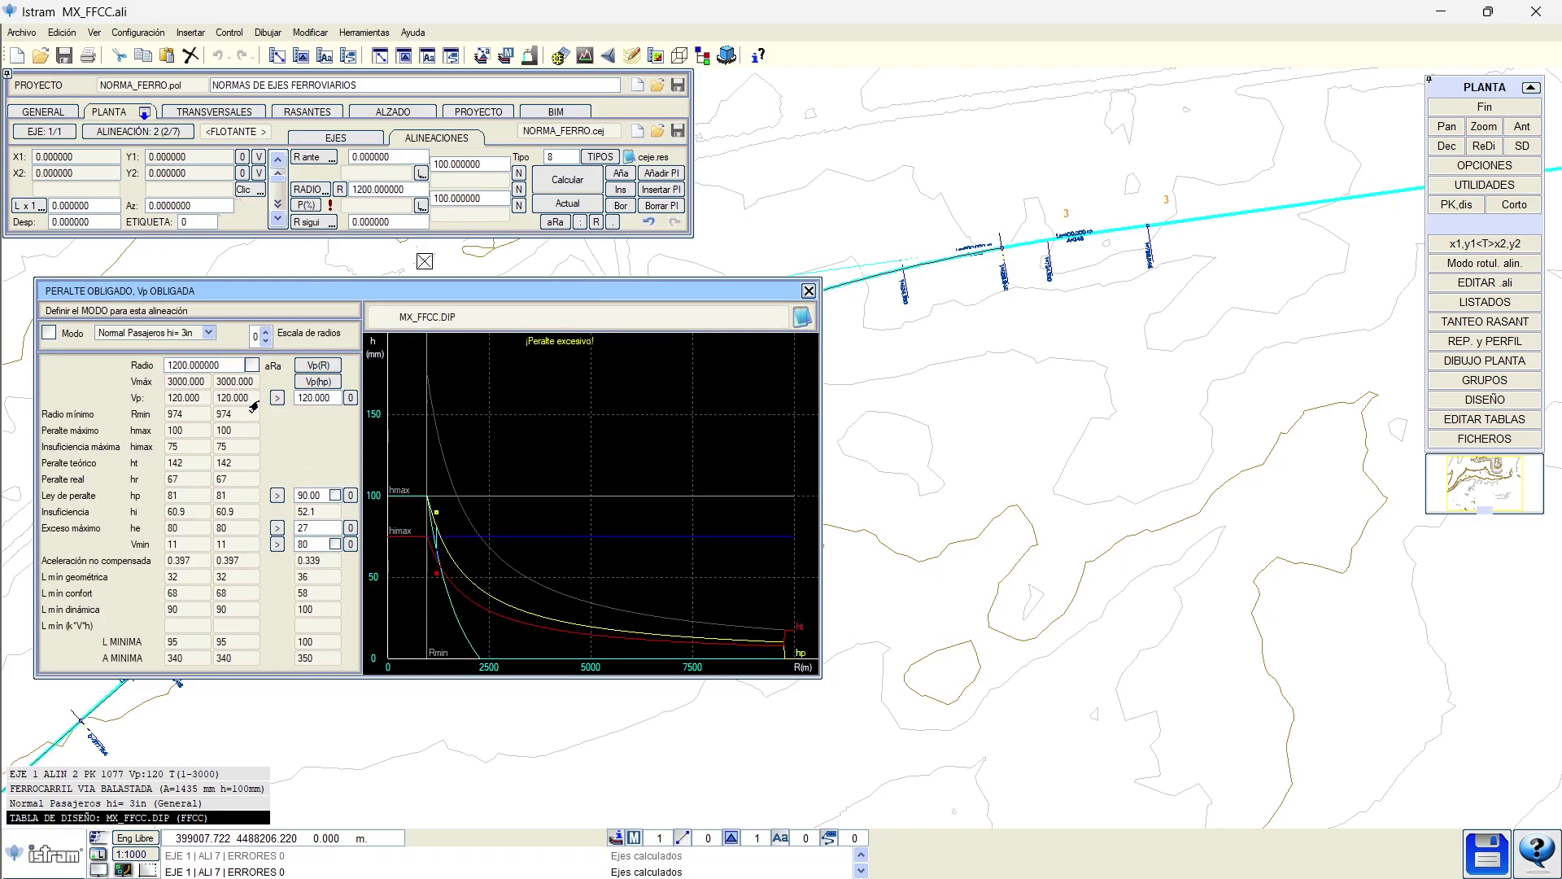
# Step: Apply the calculated cant law hp of 81.20 to alignment 2 in Istram
pyautogui.click(277, 495)
pyautogui.press('ctrl')
pyautogui.press('ctrl')
pyautogui.press('ctrl')
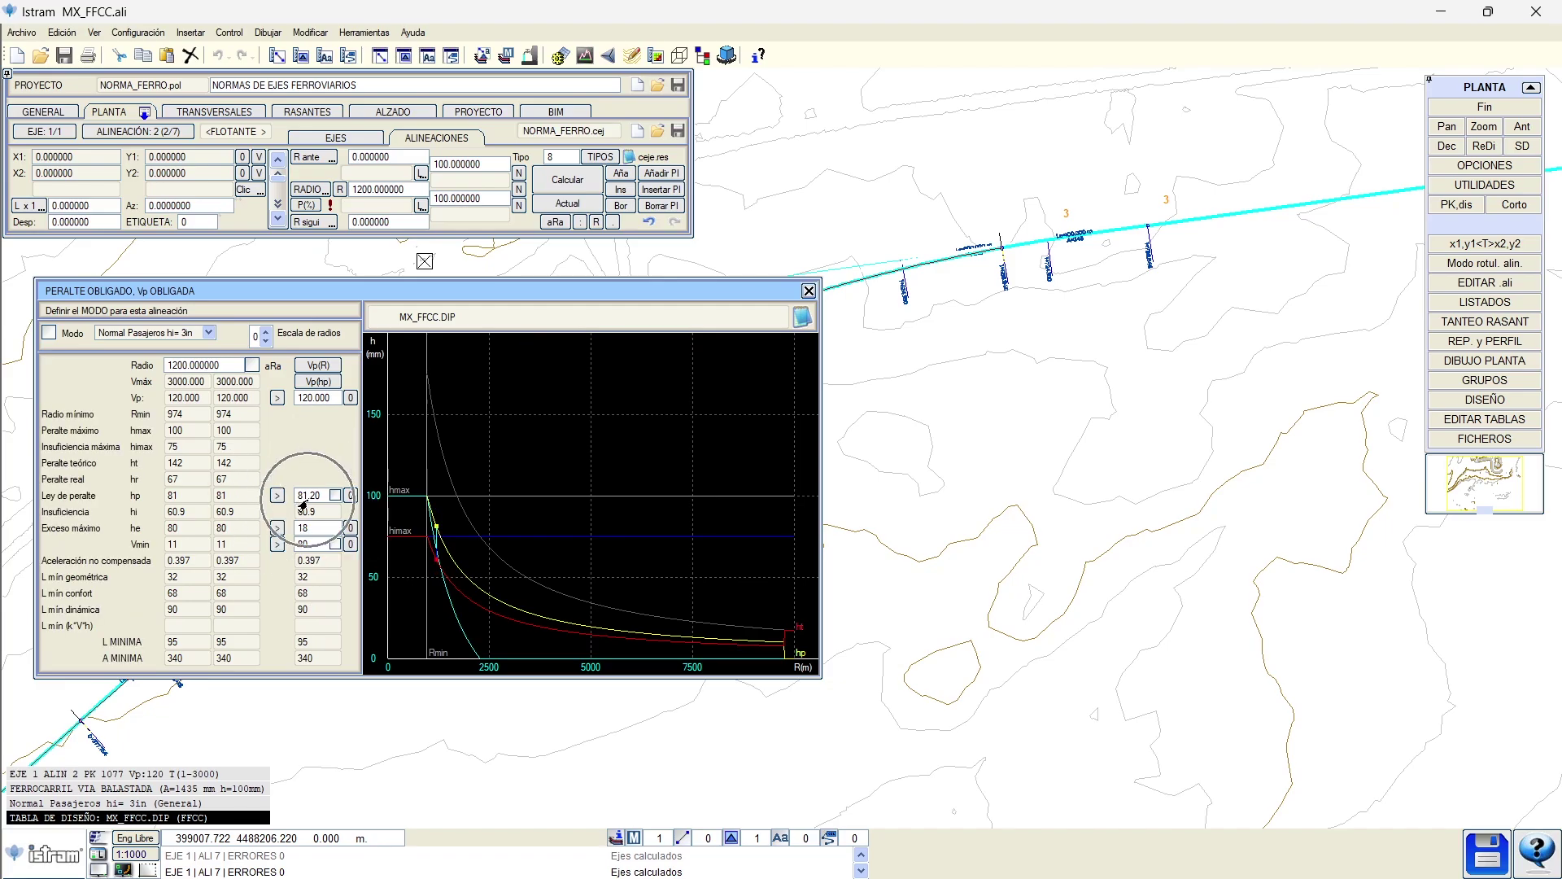
# Step: Switch to Excel and examine the formulas for hn2, hn1 and ht in cells D16, D15 and D14, checking them against Istram
pyautogui.press('alt')
pyautogui.hotkey('alt', 'Tab')
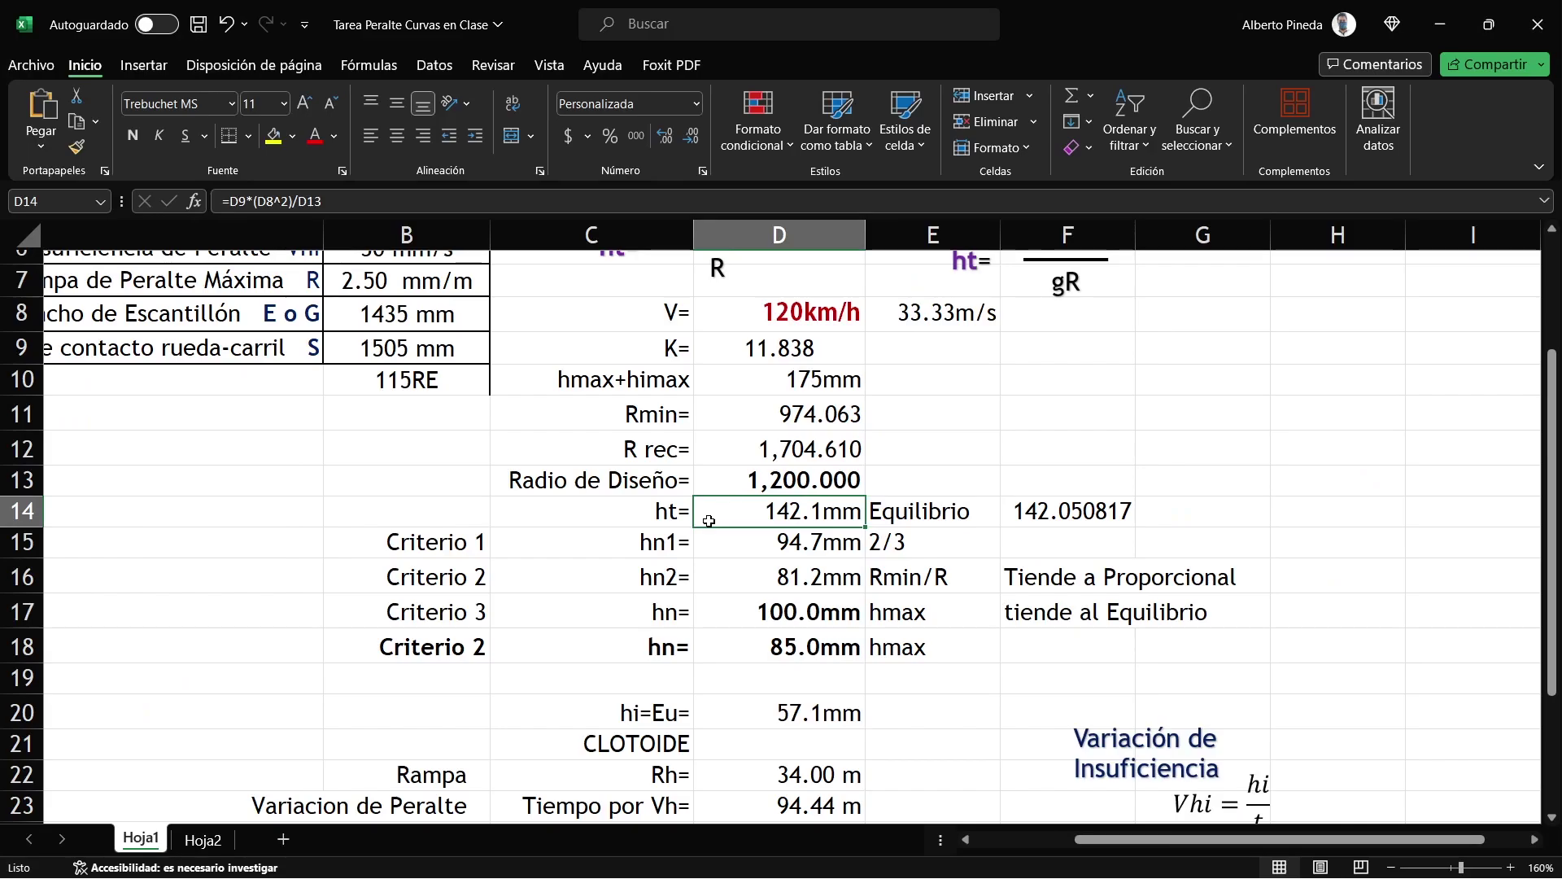
pyautogui.click(769, 577)
pyautogui.moveTo(770, 577); pyautogui.dragTo(1083, 577)
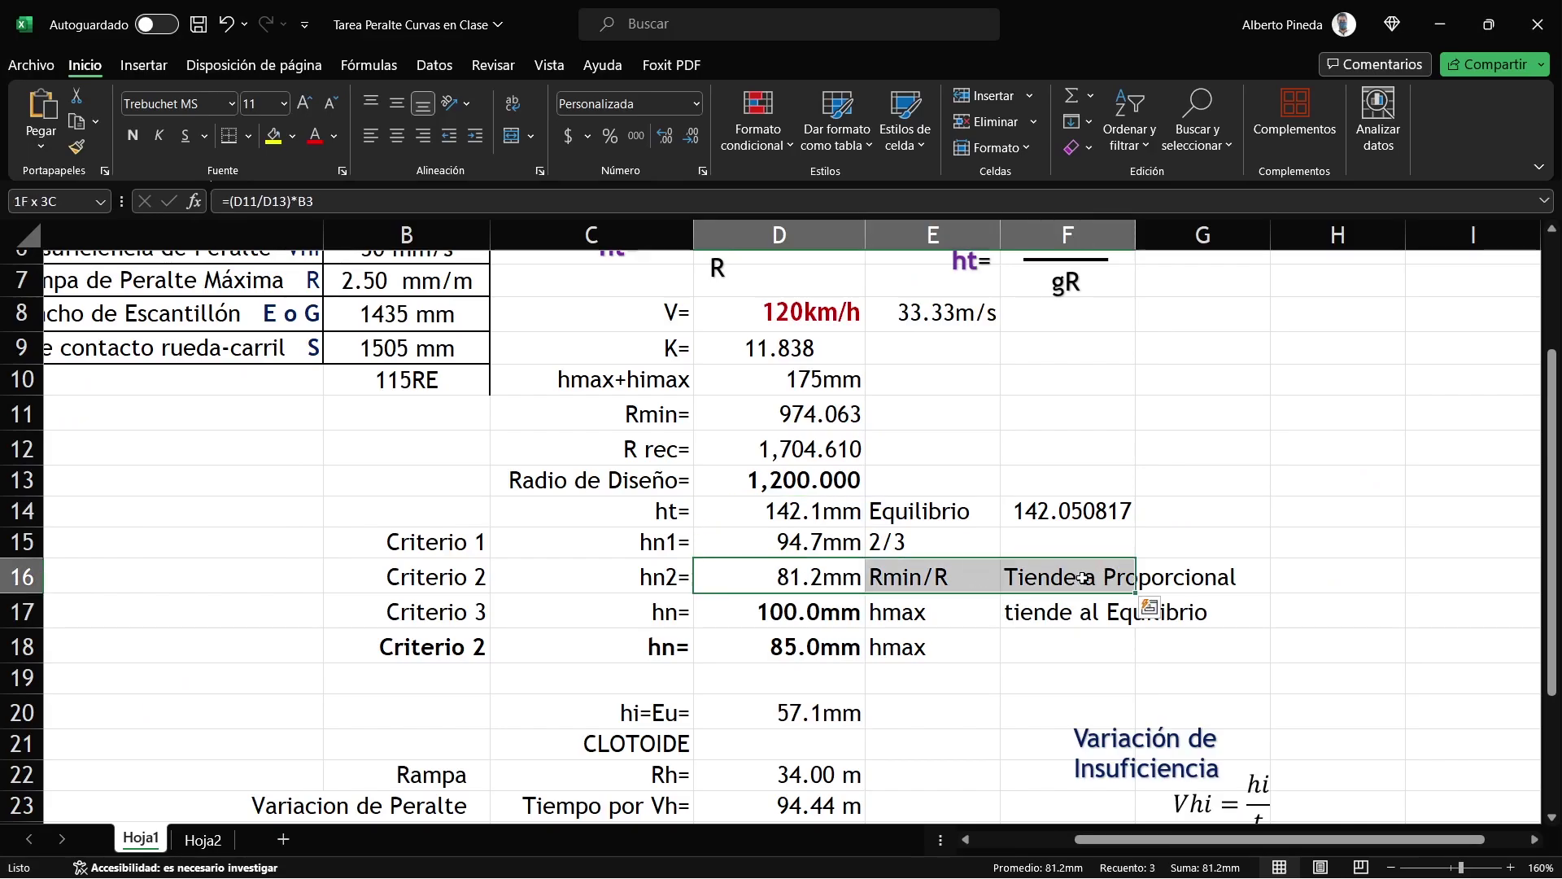
pyautogui.click(728, 545)
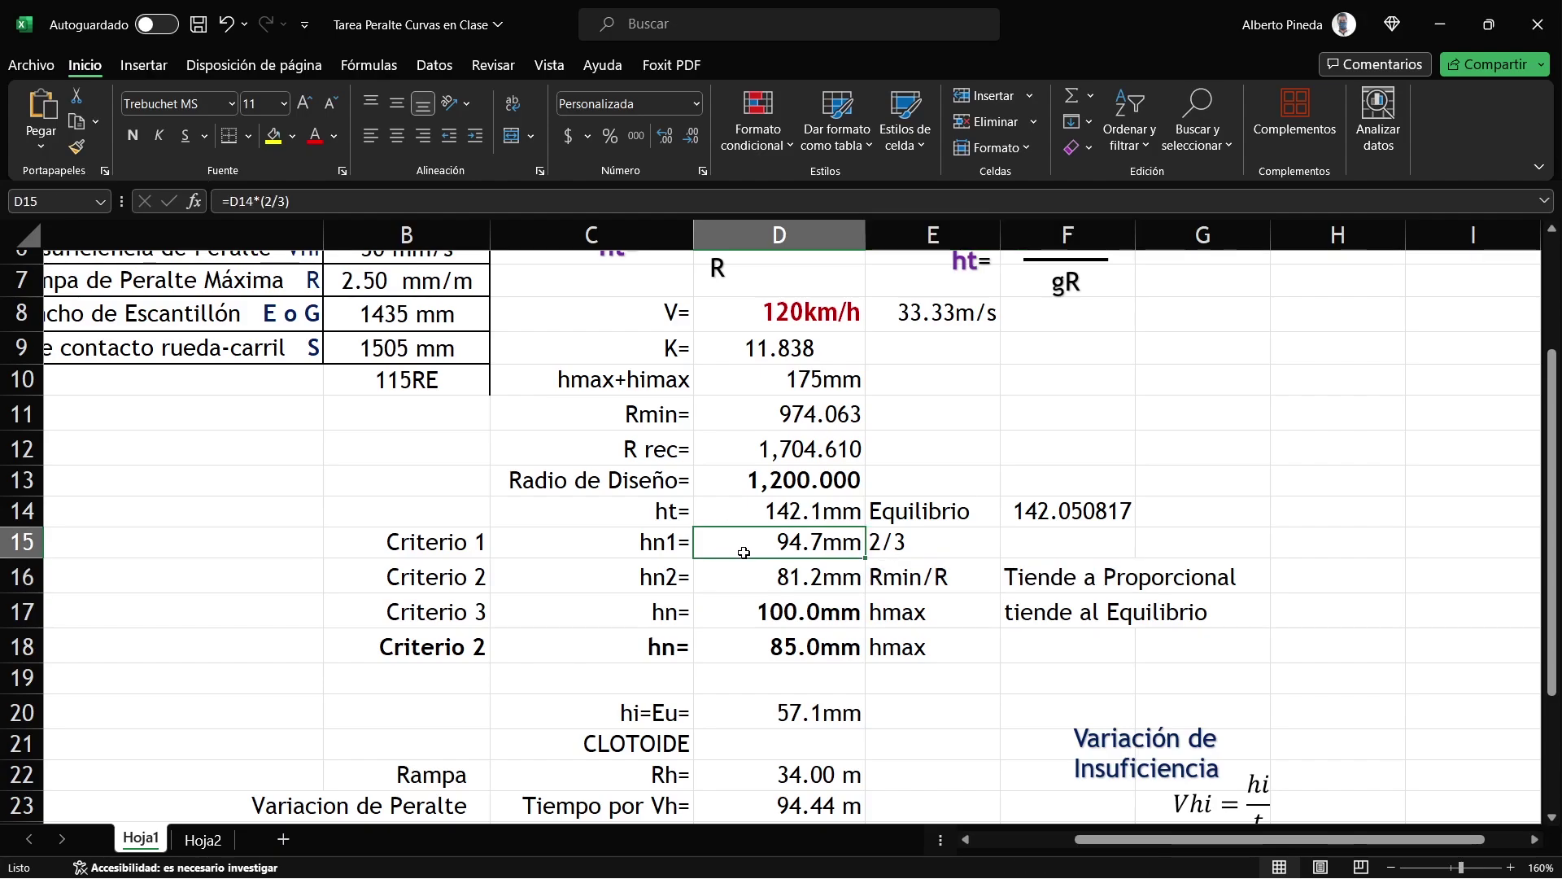
pyautogui.click(759, 521)
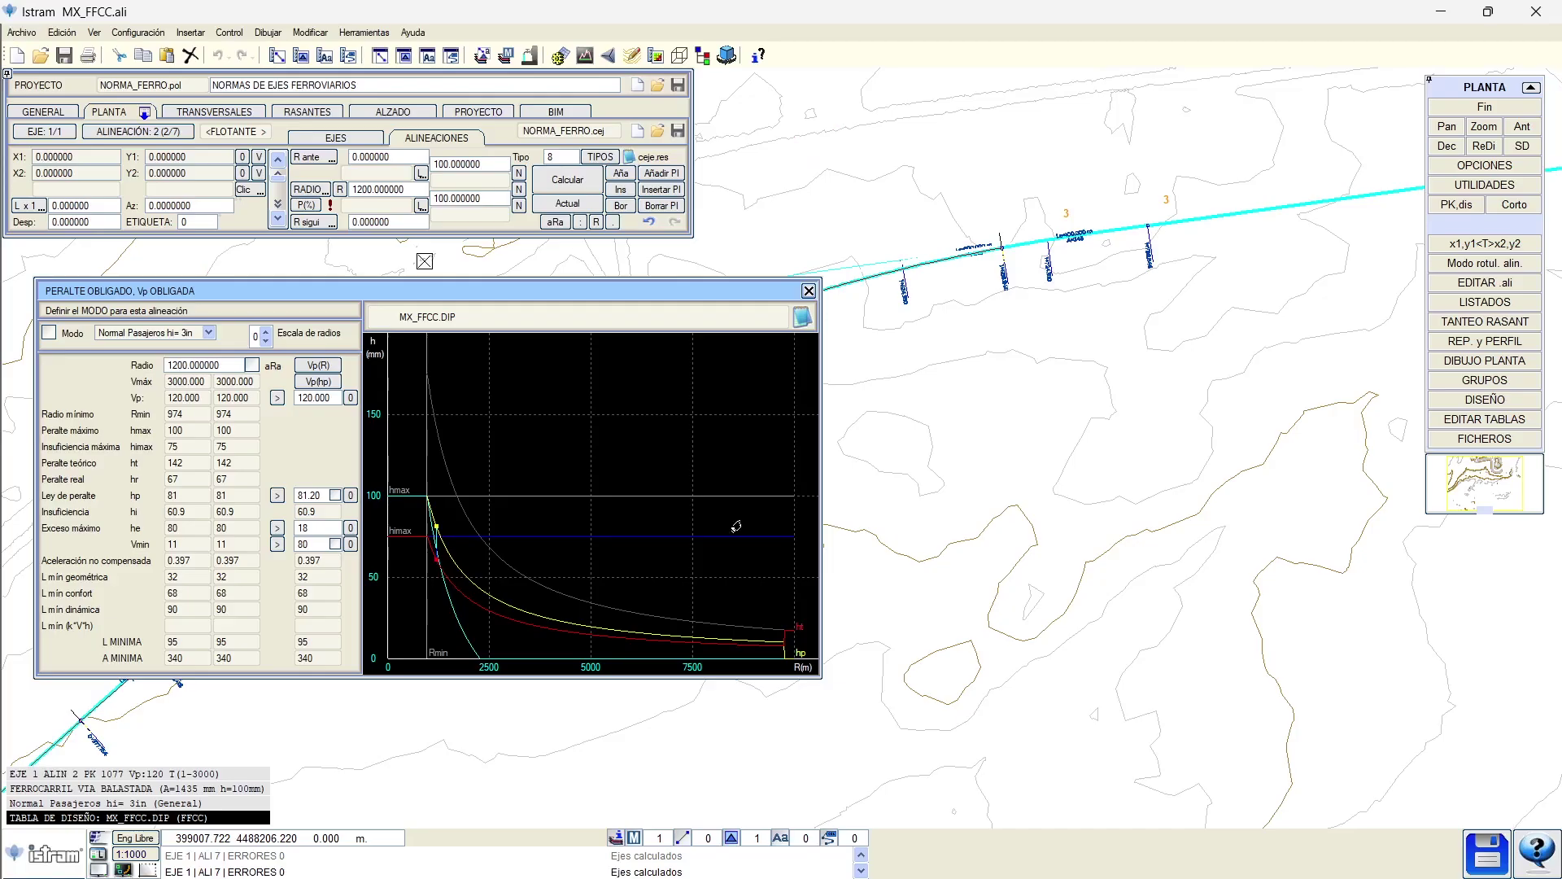
pyautogui.hotkey('alt', 'Tab')
pyautogui.hotkey('alt', 'Tab')
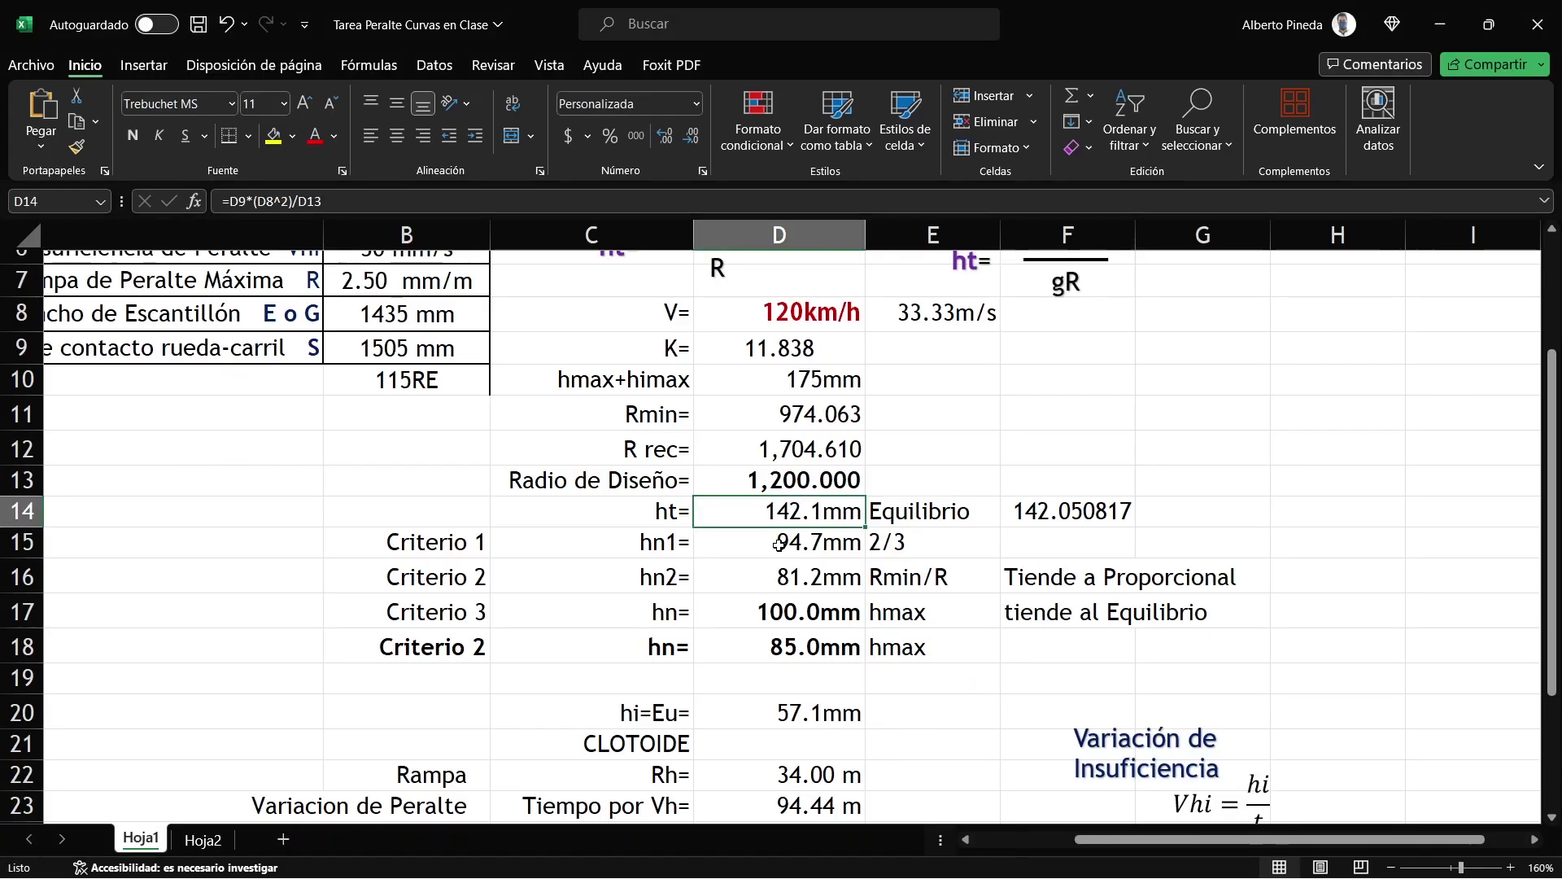
# Step: Compare the Criterio 1 (2/3) and Criterio 2 (Rmin/R) cant rows in Excel with the cant law hp in Istram
pyautogui.moveTo(642, 544); pyautogui.dragTo(895, 571)
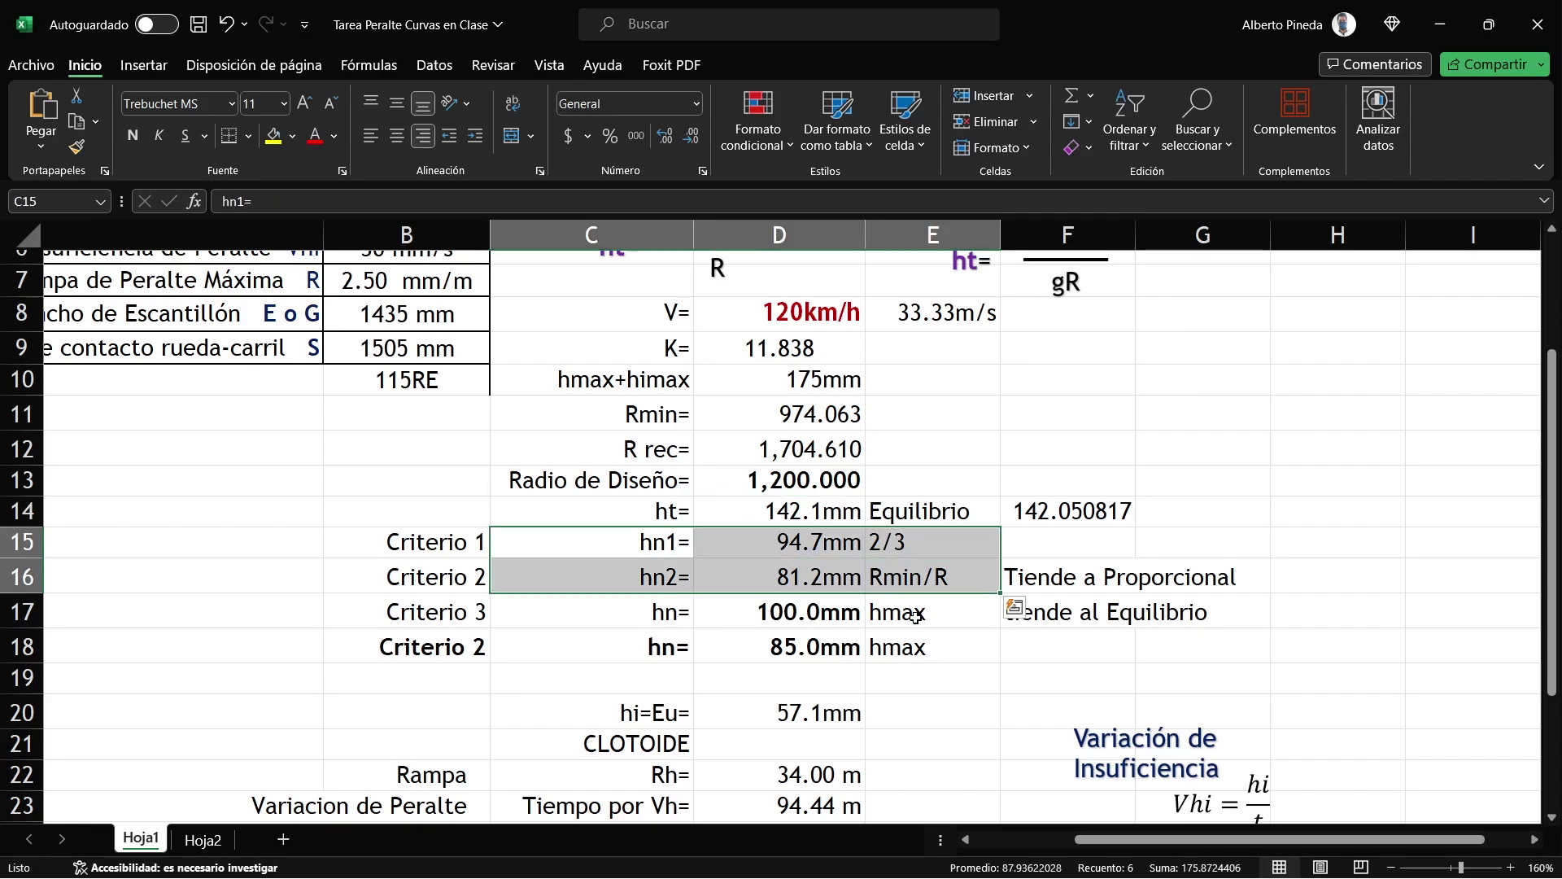
pyautogui.moveTo(655, 539); pyautogui.dragTo(895, 542)
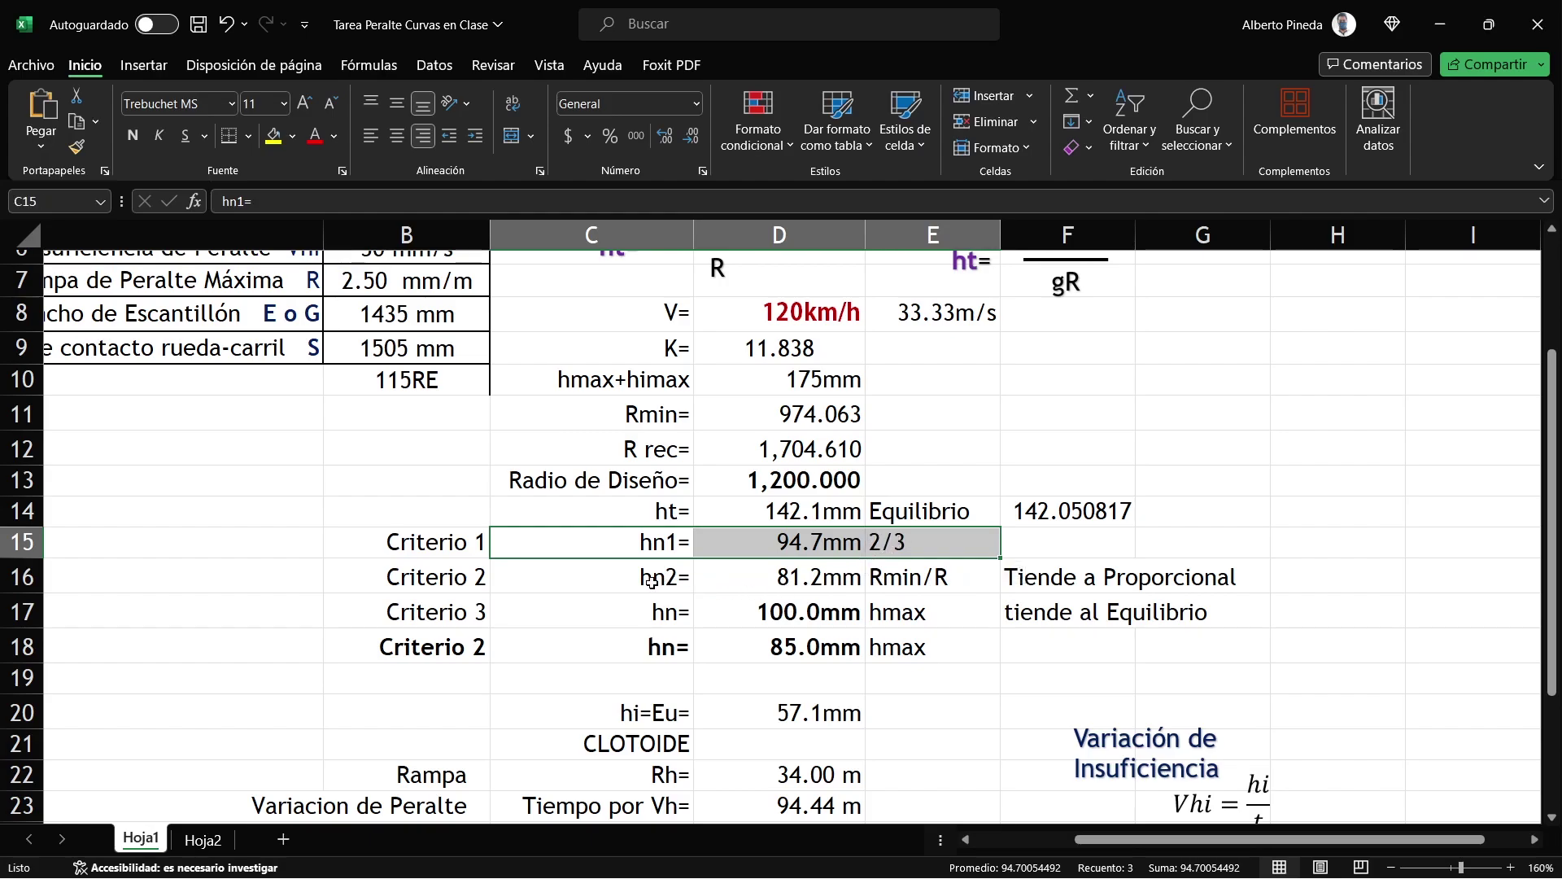
pyautogui.moveTo(651, 582); pyautogui.dragTo(876, 581)
pyautogui.hotkey('ctrl', 'q')
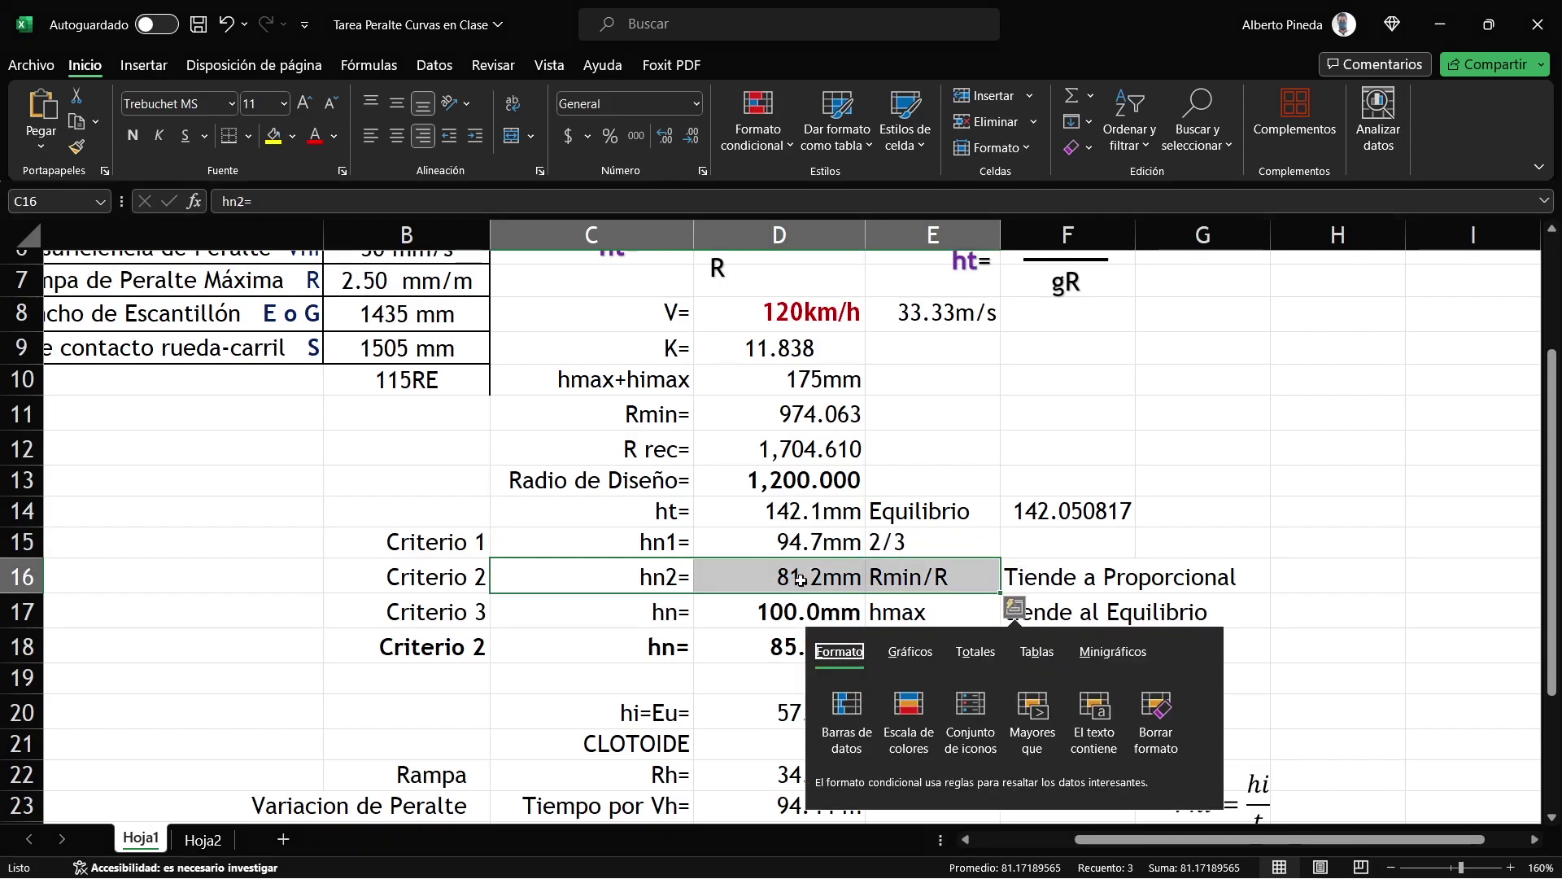
pyautogui.press('Escape')
pyautogui.click(832, 579)
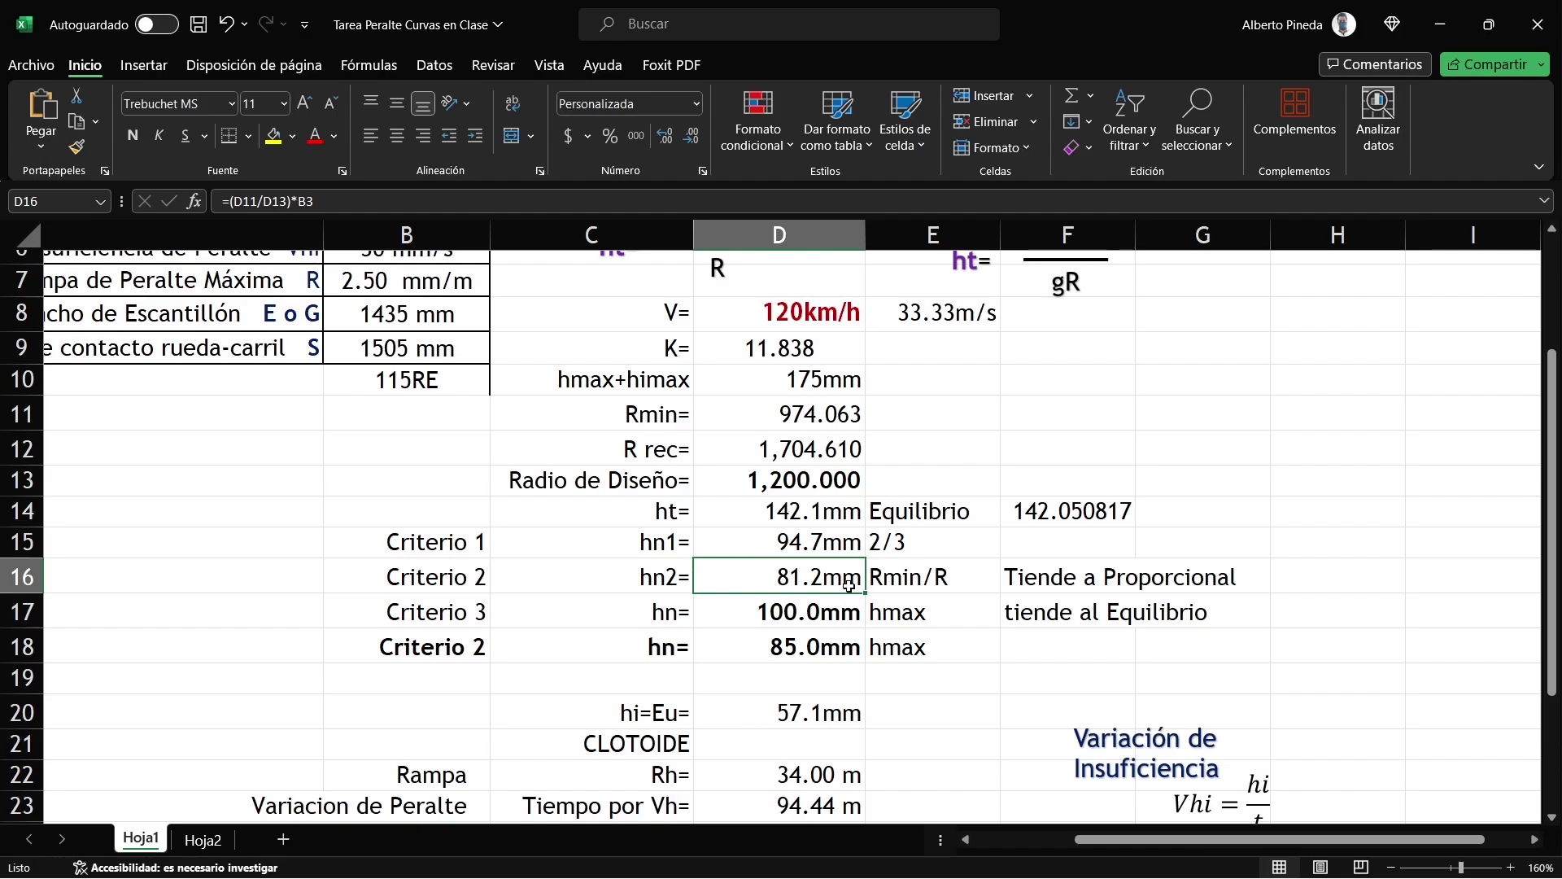
pyautogui.hotkey('alt', 'Tab')
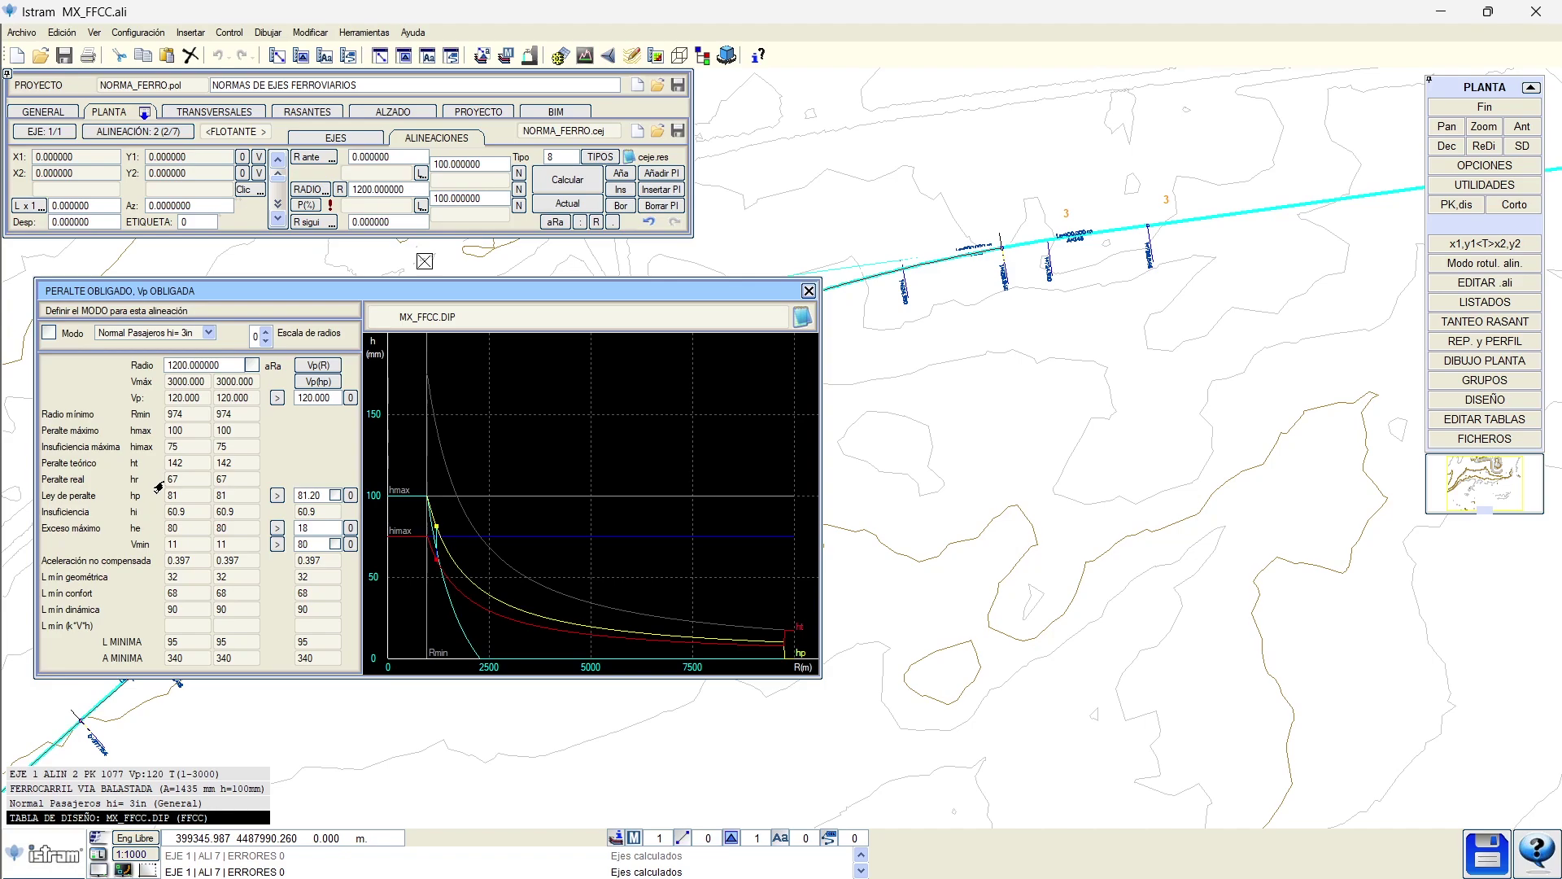
pyautogui.hotkey('alt', 'Tab')
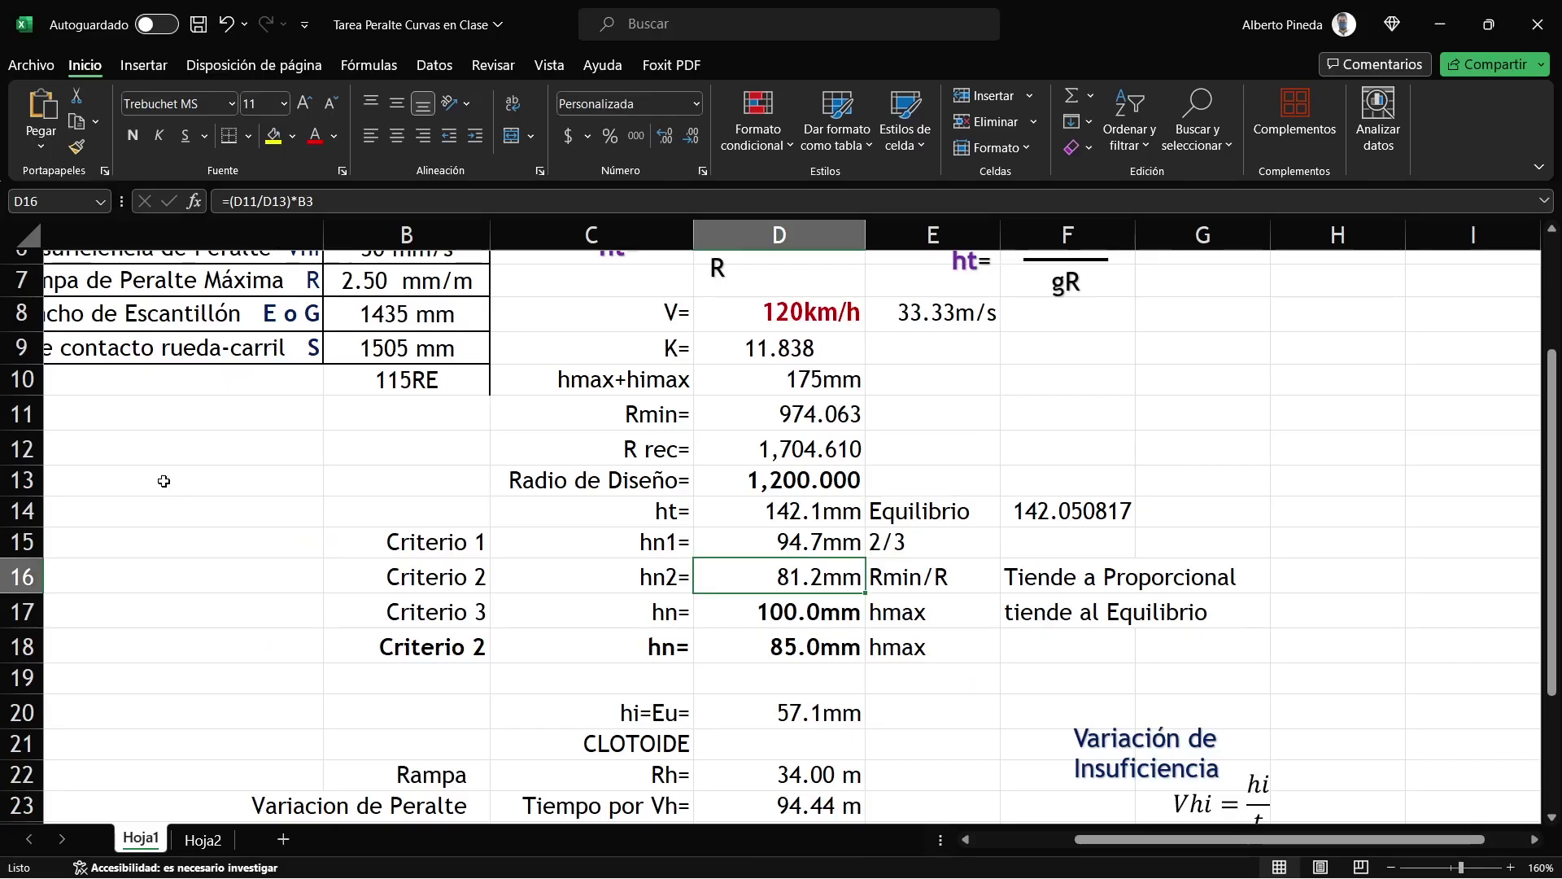
# Step: Examine the rounding formulas for hn in cells D17 and D18 and the hn1 and hn2 values they draw on
pyautogui.click(759, 612)
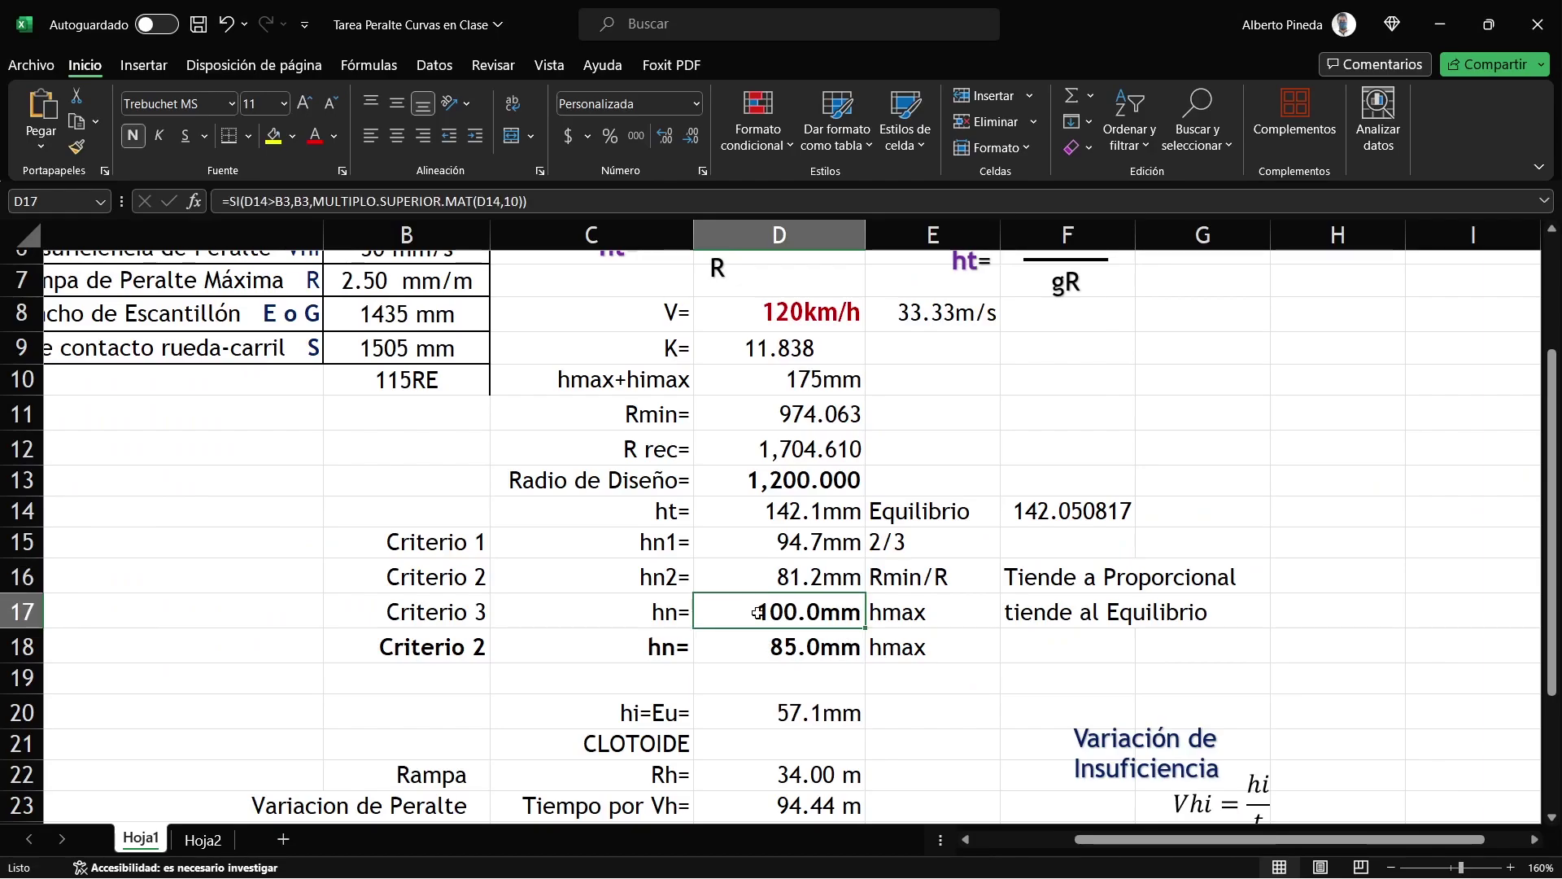
pyautogui.scroll(-1, 765, 644)
pyautogui.click(773, 559)
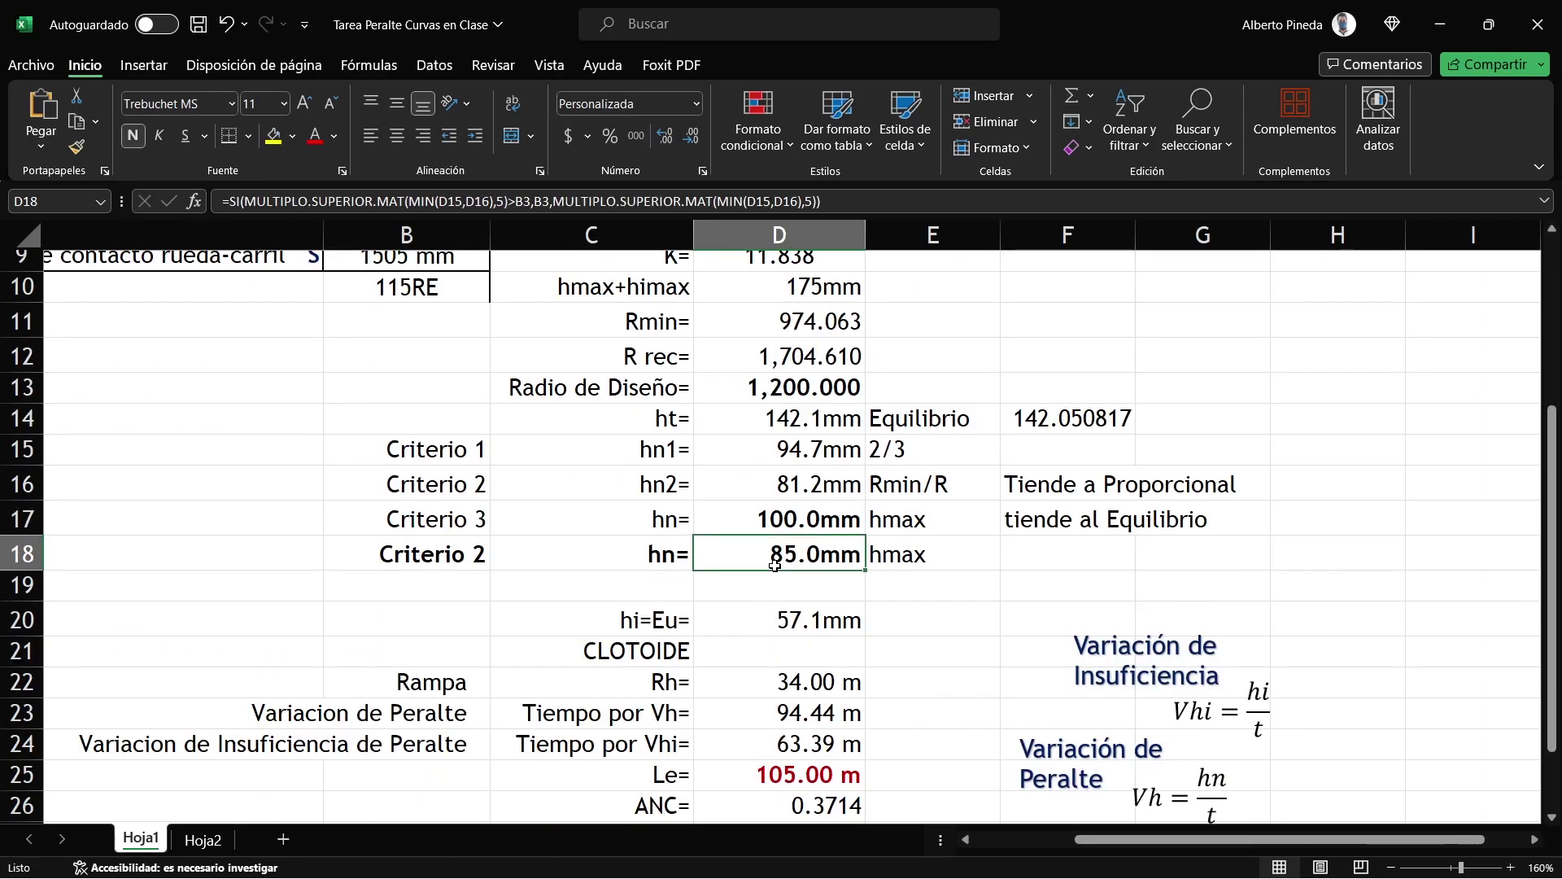
pyautogui.press('F2')
pyautogui.press('Escape')
pyautogui.moveTo(785, 449); pyautogui.dragTo(787, 480)
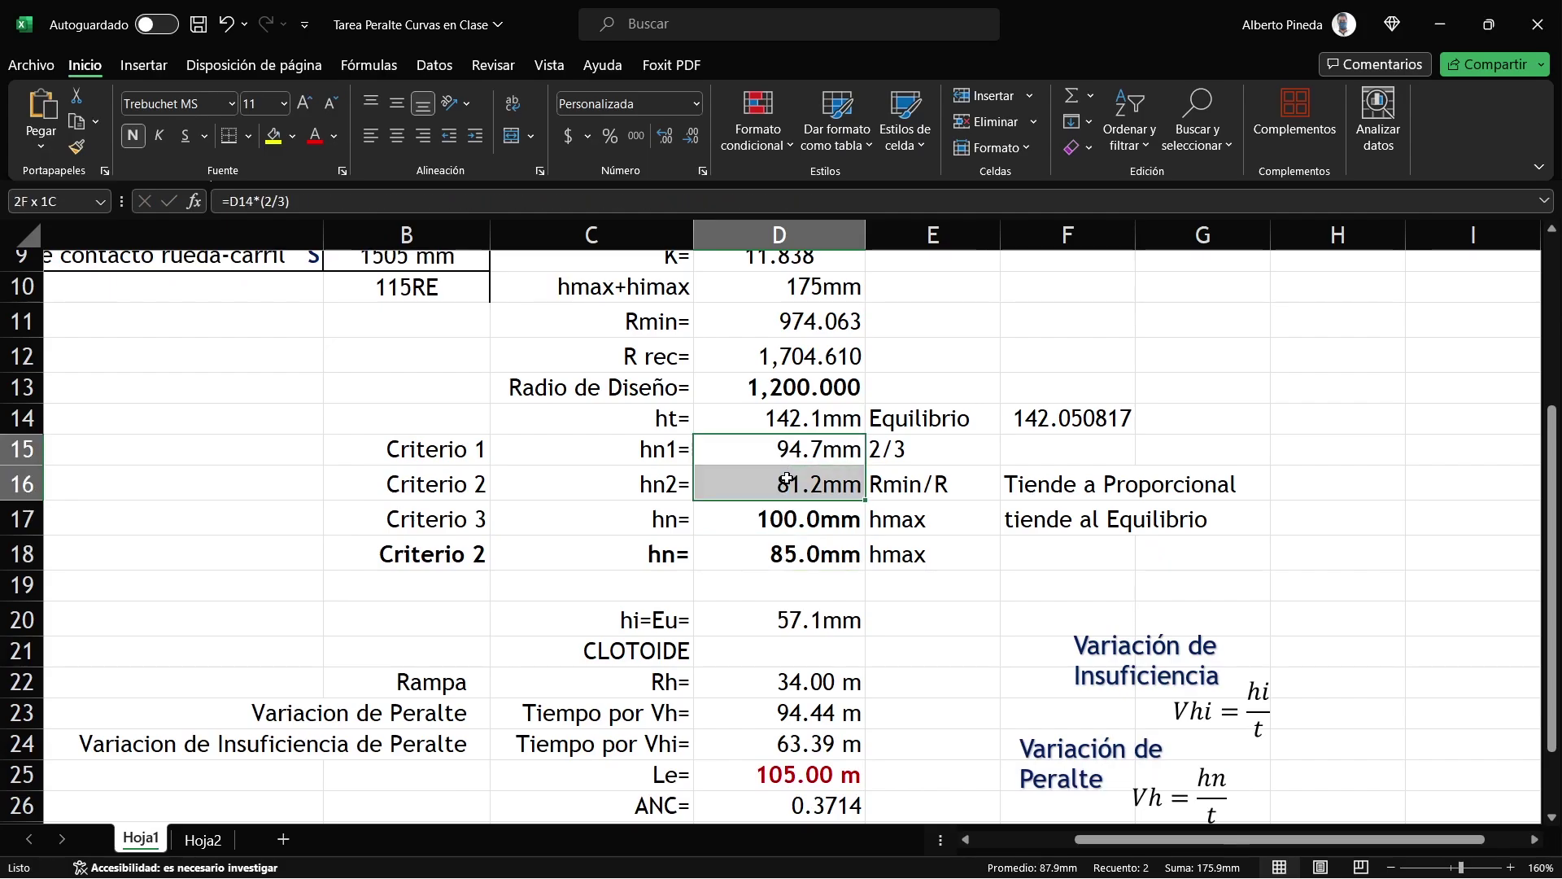
pyautogui.click(789, 550)
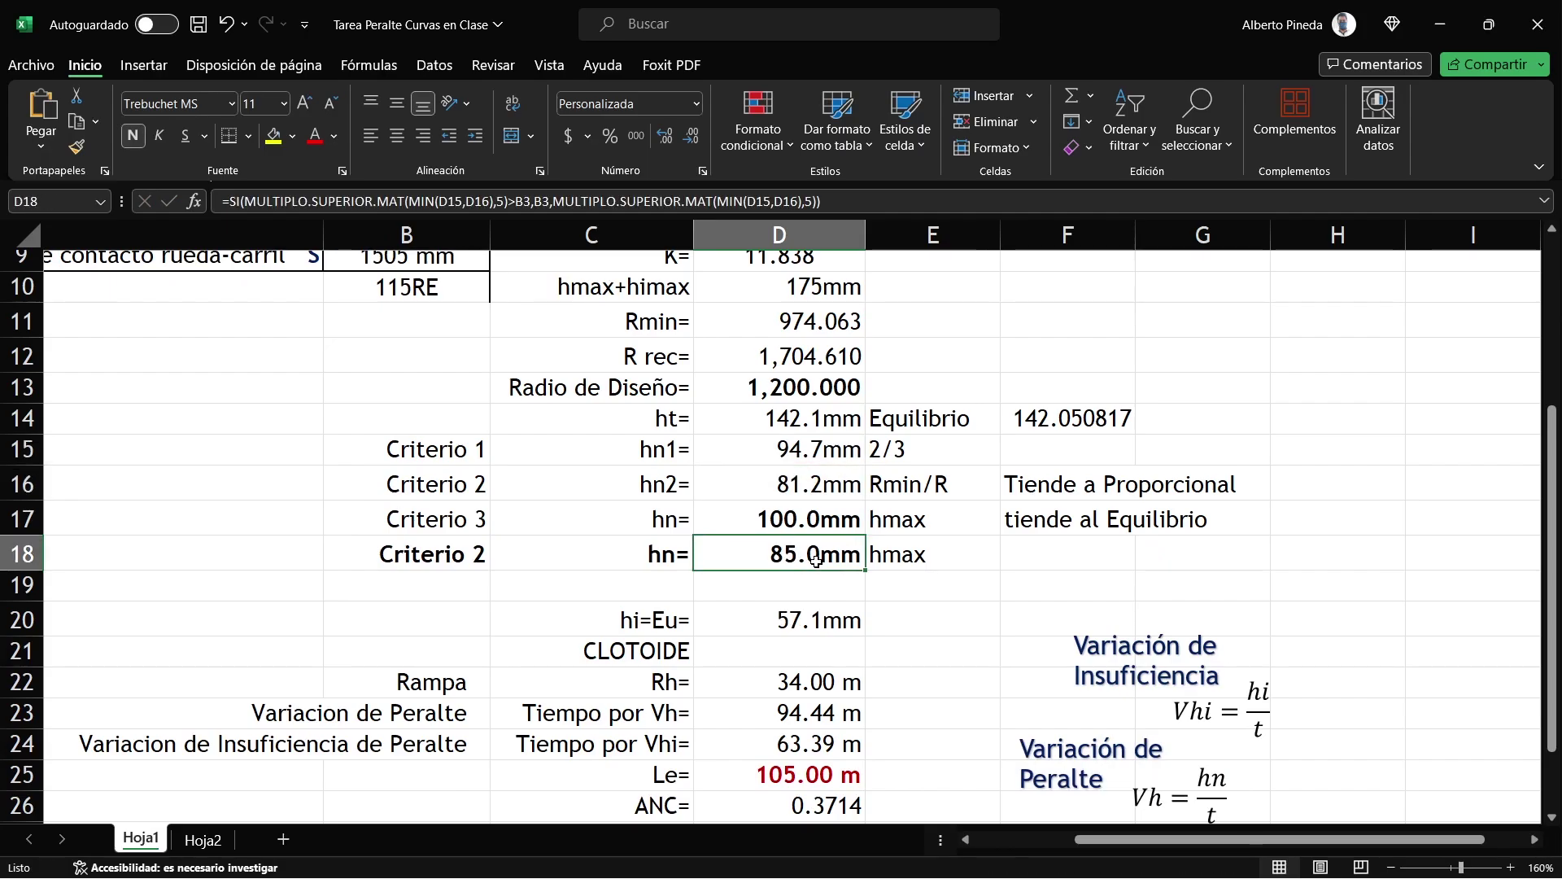
# Step: Review the Criterio 3 cant row against hn1, hn2 and the adopted hn in D18, and compare with Istram's cant values
pyautogui.click(791, 519)
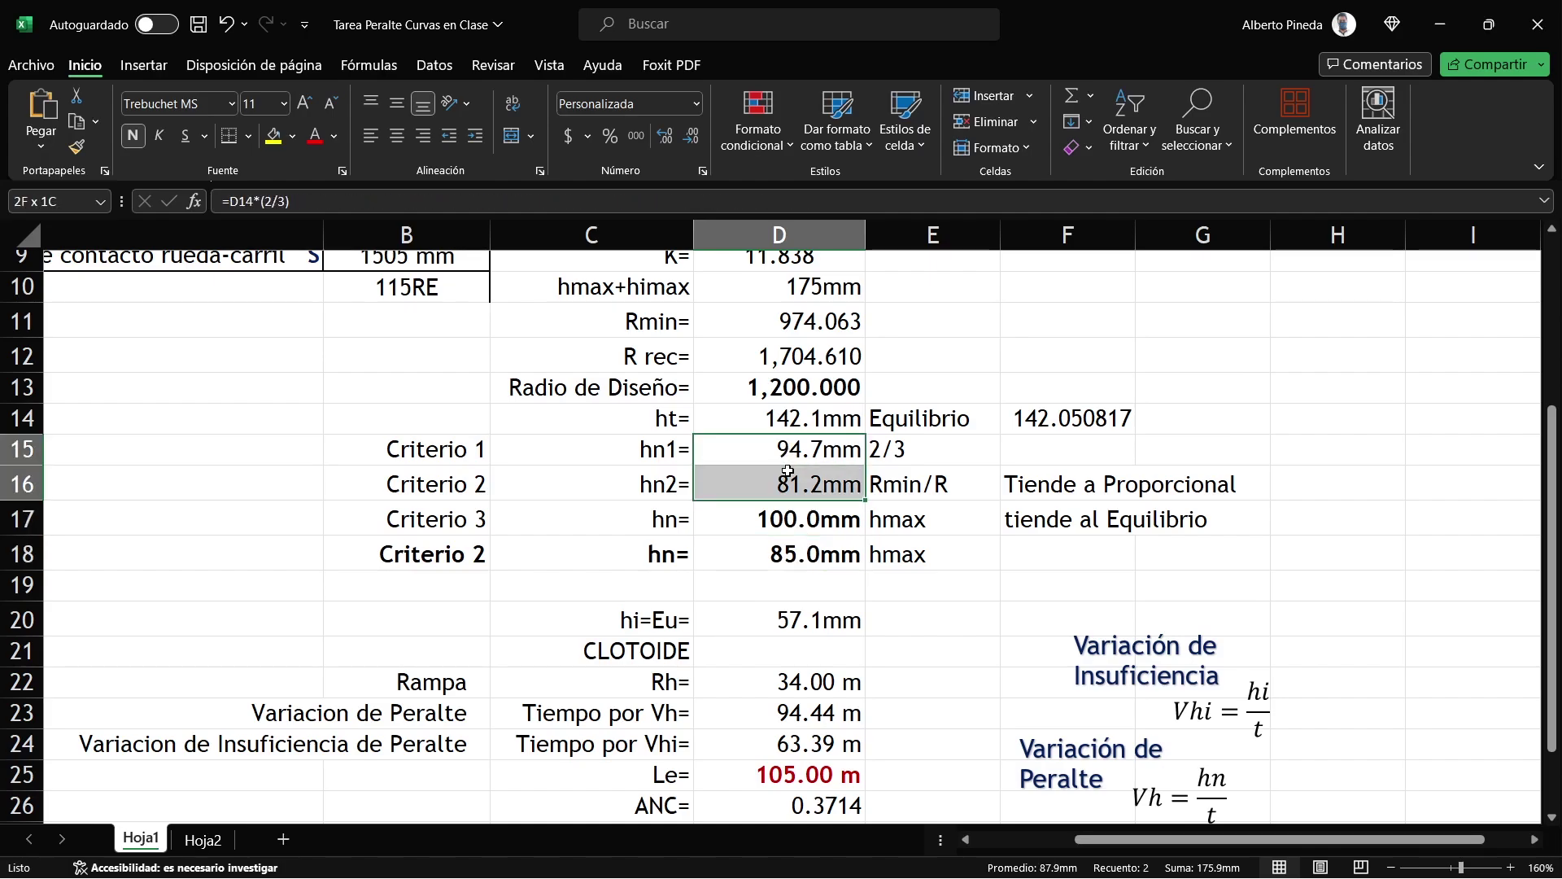
pyautogui.moveTo(781, 449); pyautogui.dragTo(779, 483)
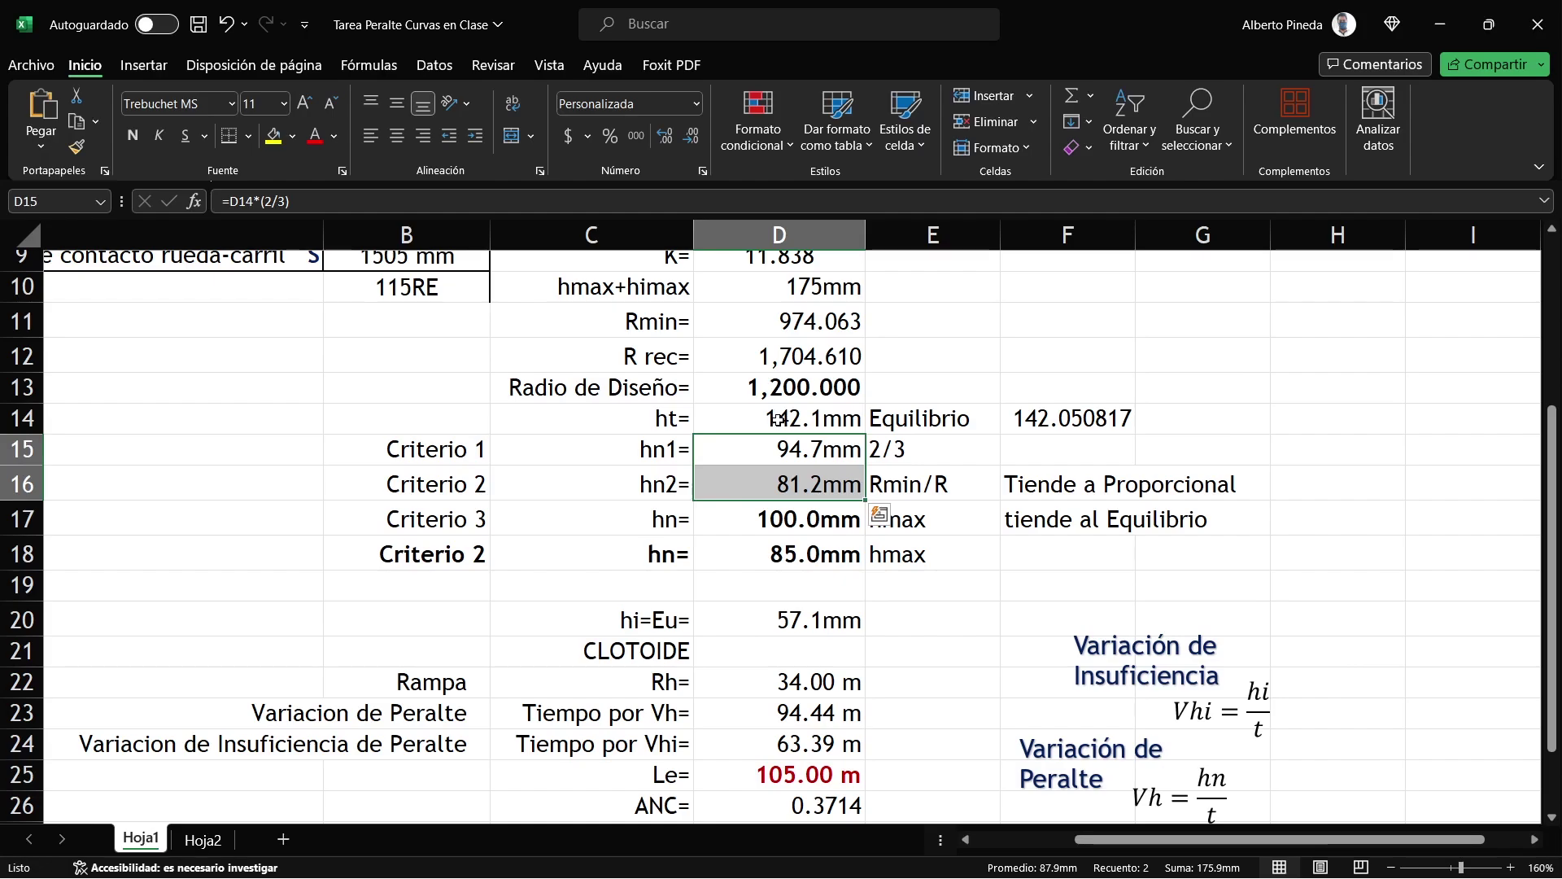
pyautogui.click(803, 519)
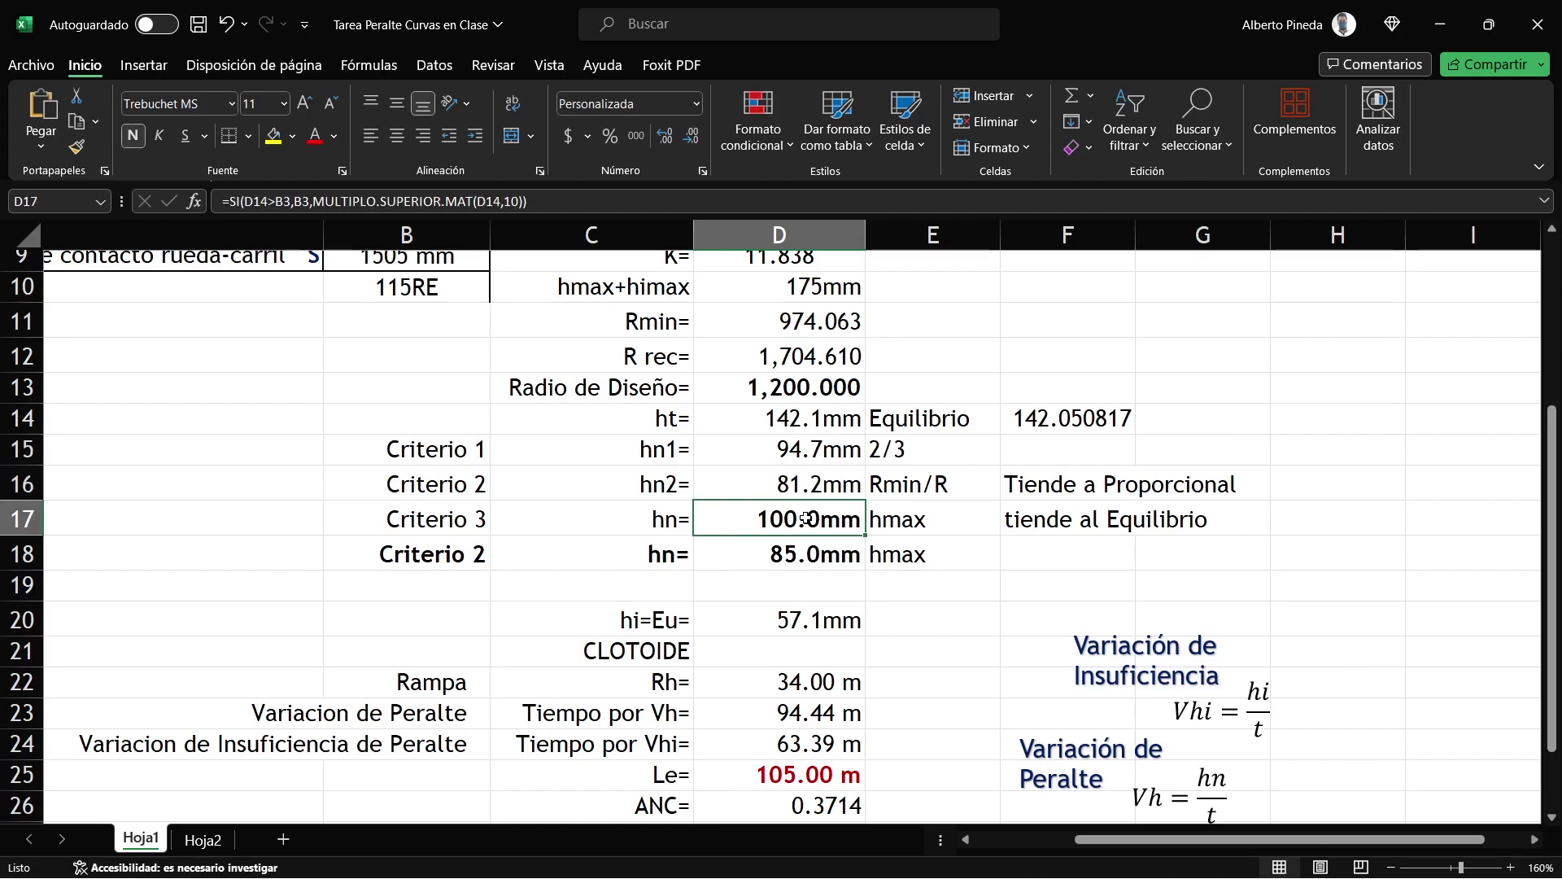
pyautogui.moveTo(1011, 519); pyautogui.dragTo(686, 521)
pyautogui.click(708, 521)
pyautogui.moveTo(410, 523); pyautogui.dragTo(793, 521)
pyautogui.click(793, 553)
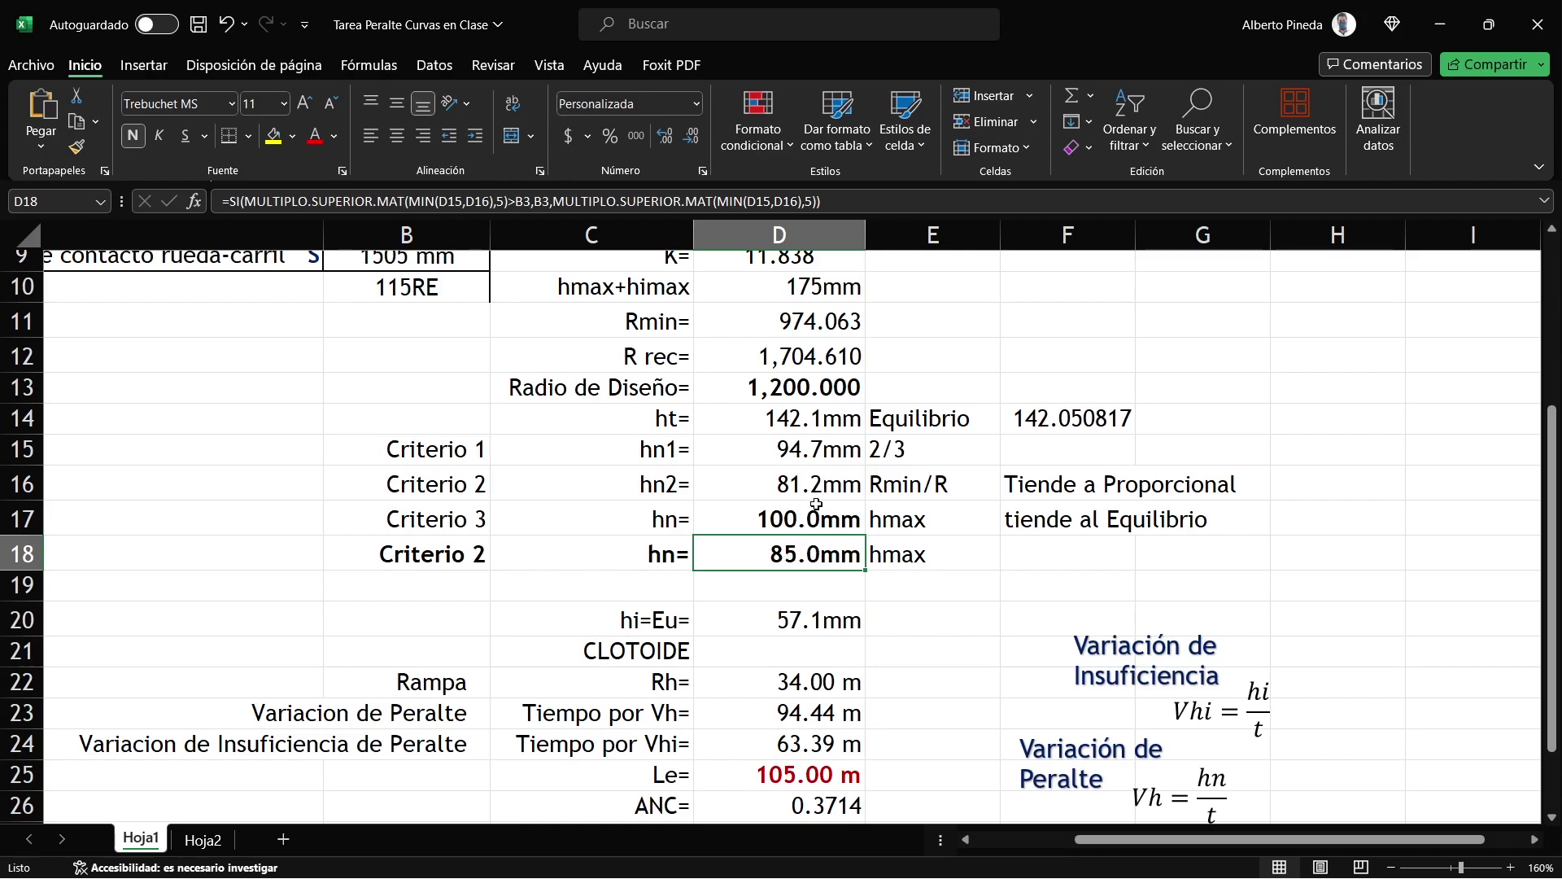
pyautogui.hotkey('alt', 'Tab')
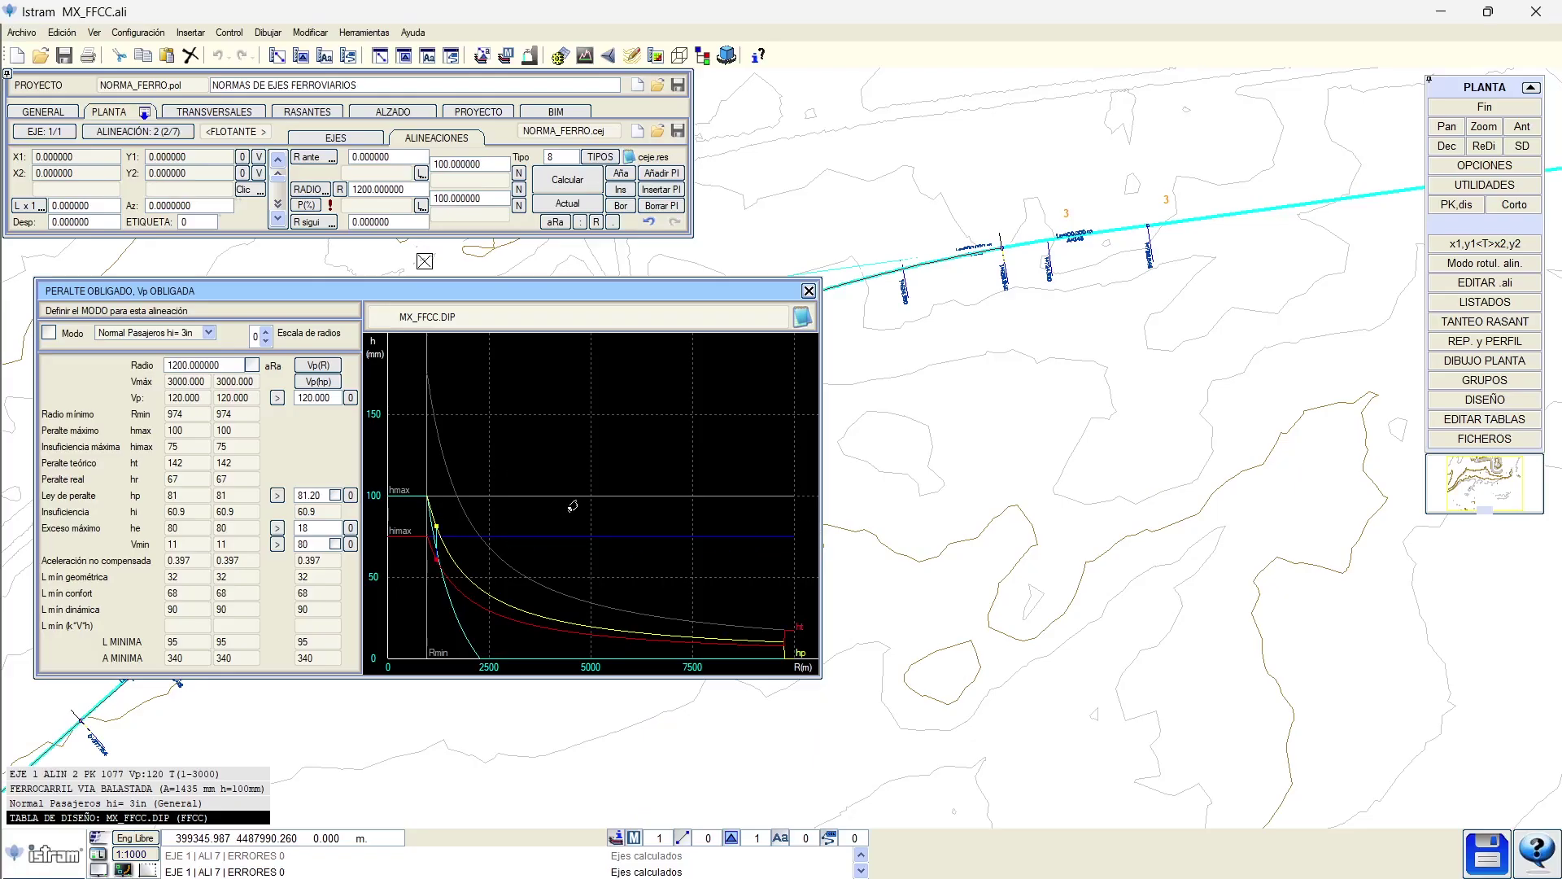
pyautogui.hotkey('alt', 'Tab')
pyautogui.scroll(-1, 764, 506)
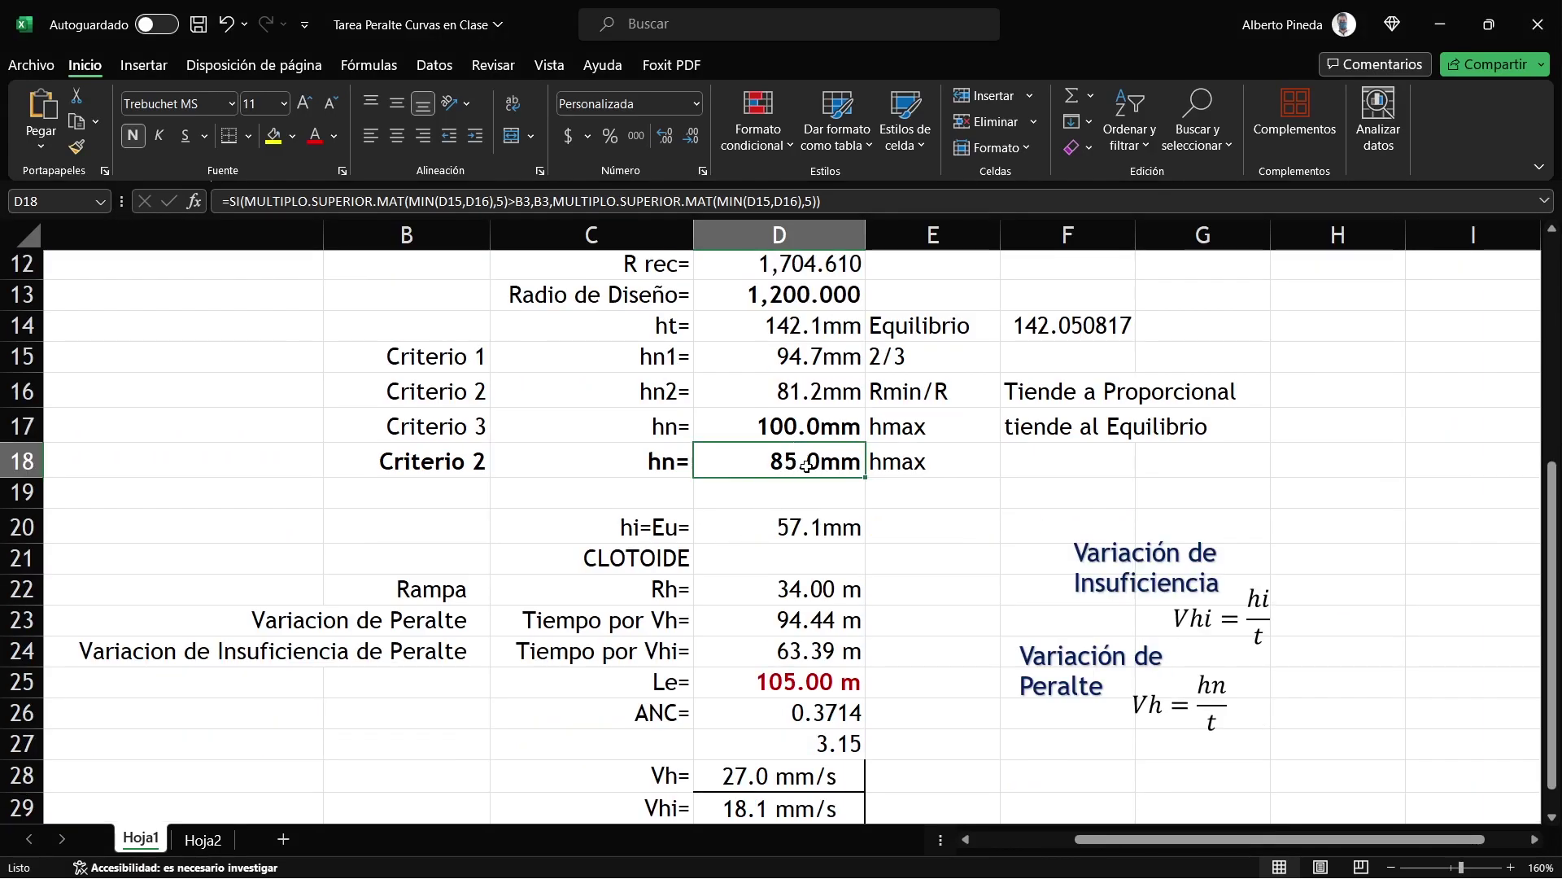
pyautogui.scroll(1, 801, 561)
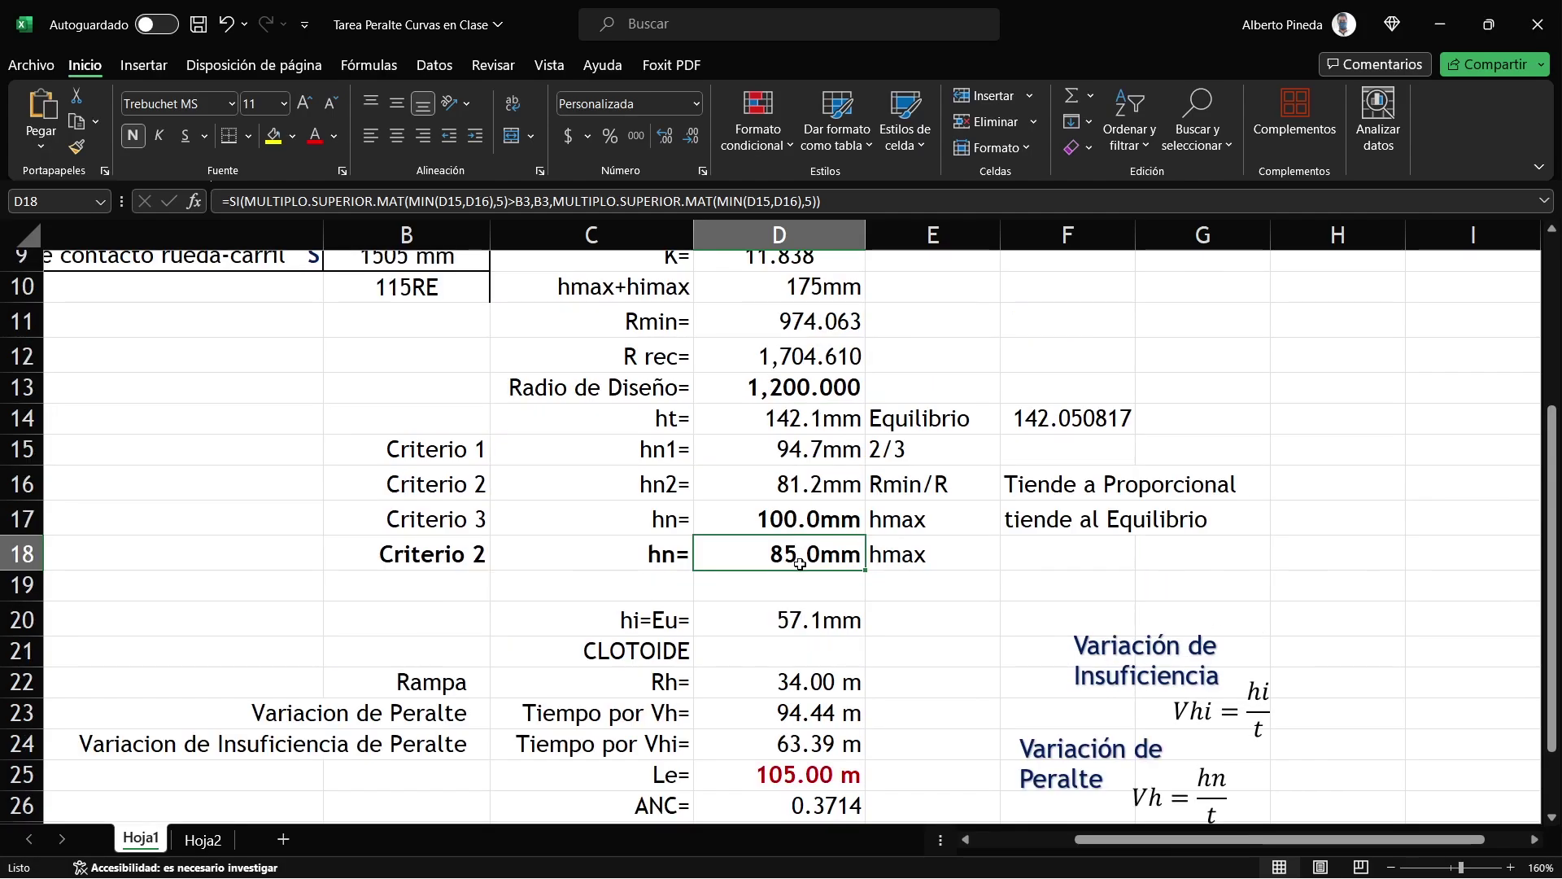
# Step: Examine the cant deficiency formula hi=Eu in cell D20, =D14-D18, together with its ht and hn inputs
pyautogui.doubleClick(801, 563)
pyautogui.hotkey('ctrl', 'Return')
pyautogui.click(750, 616)
pyautogui.click(781, 421)
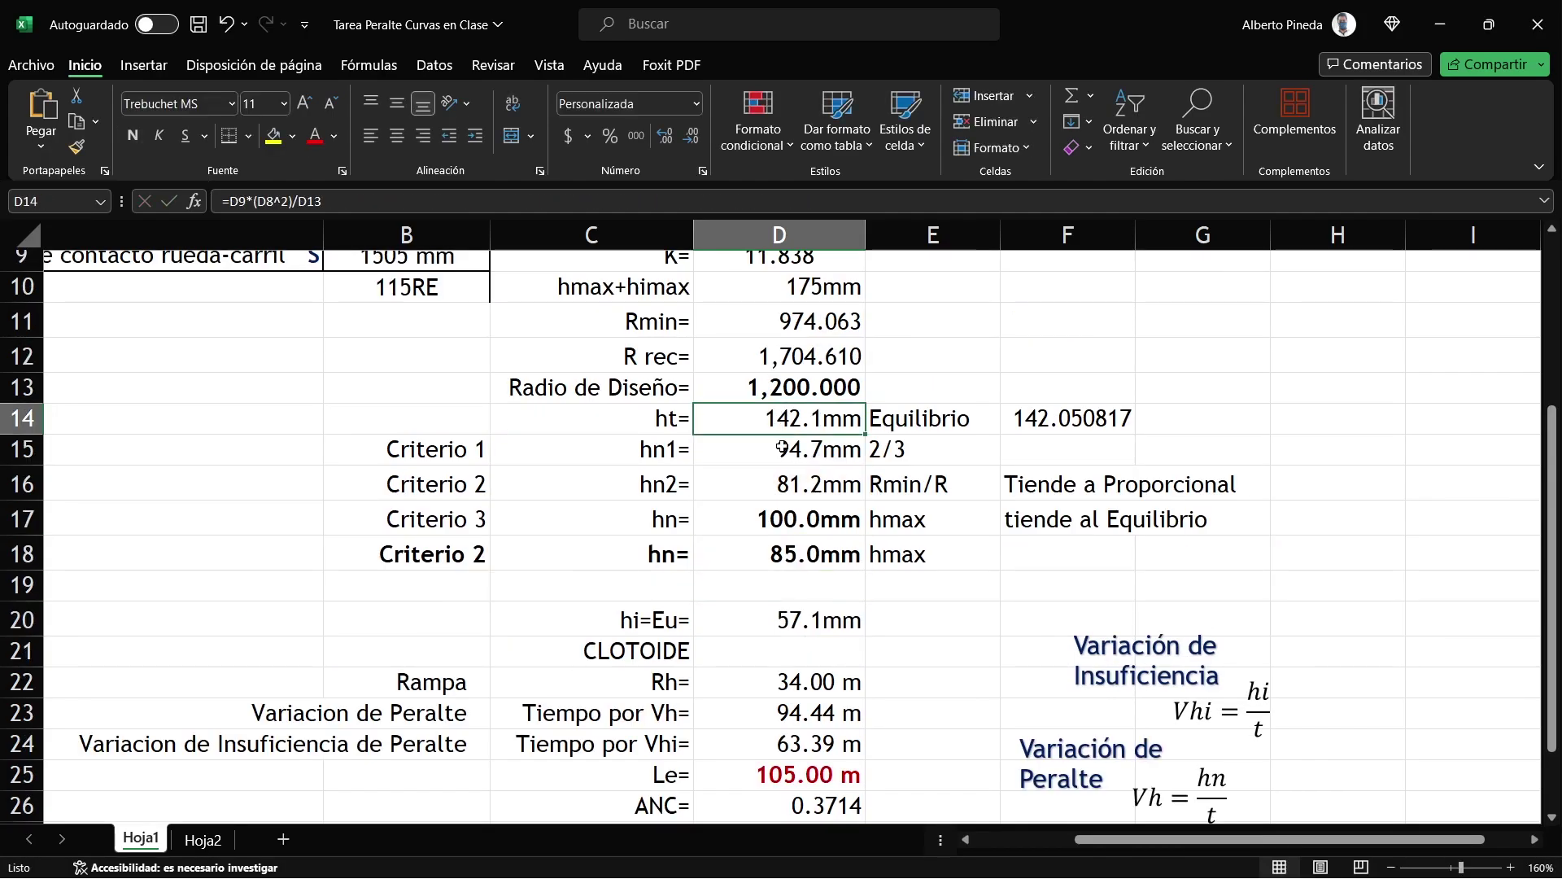
pyautogui.press('F2')
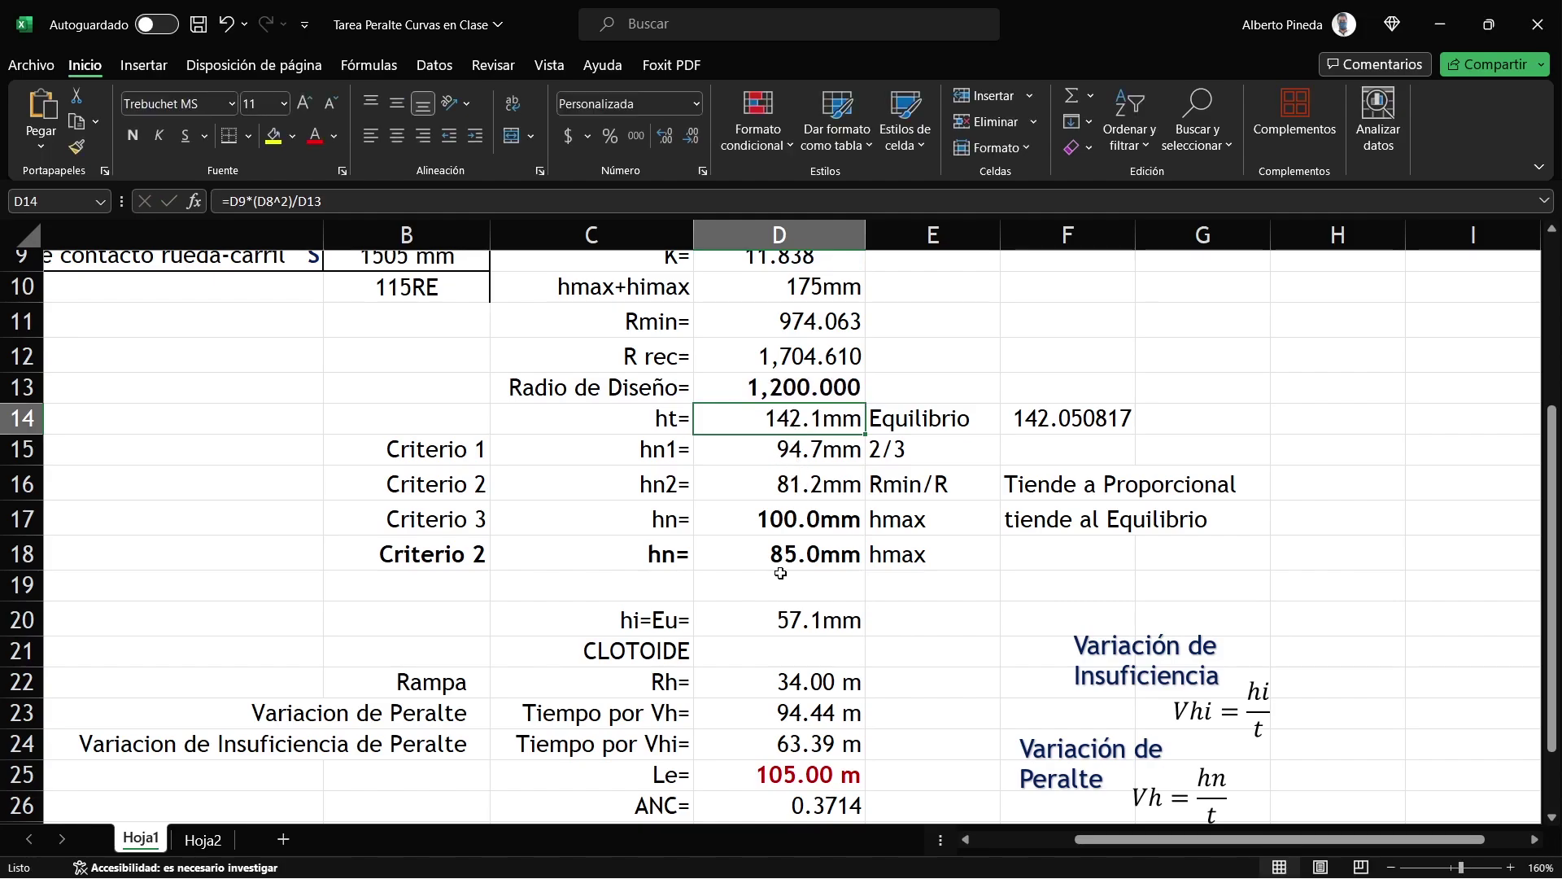
pyautogui.click(785, 555)
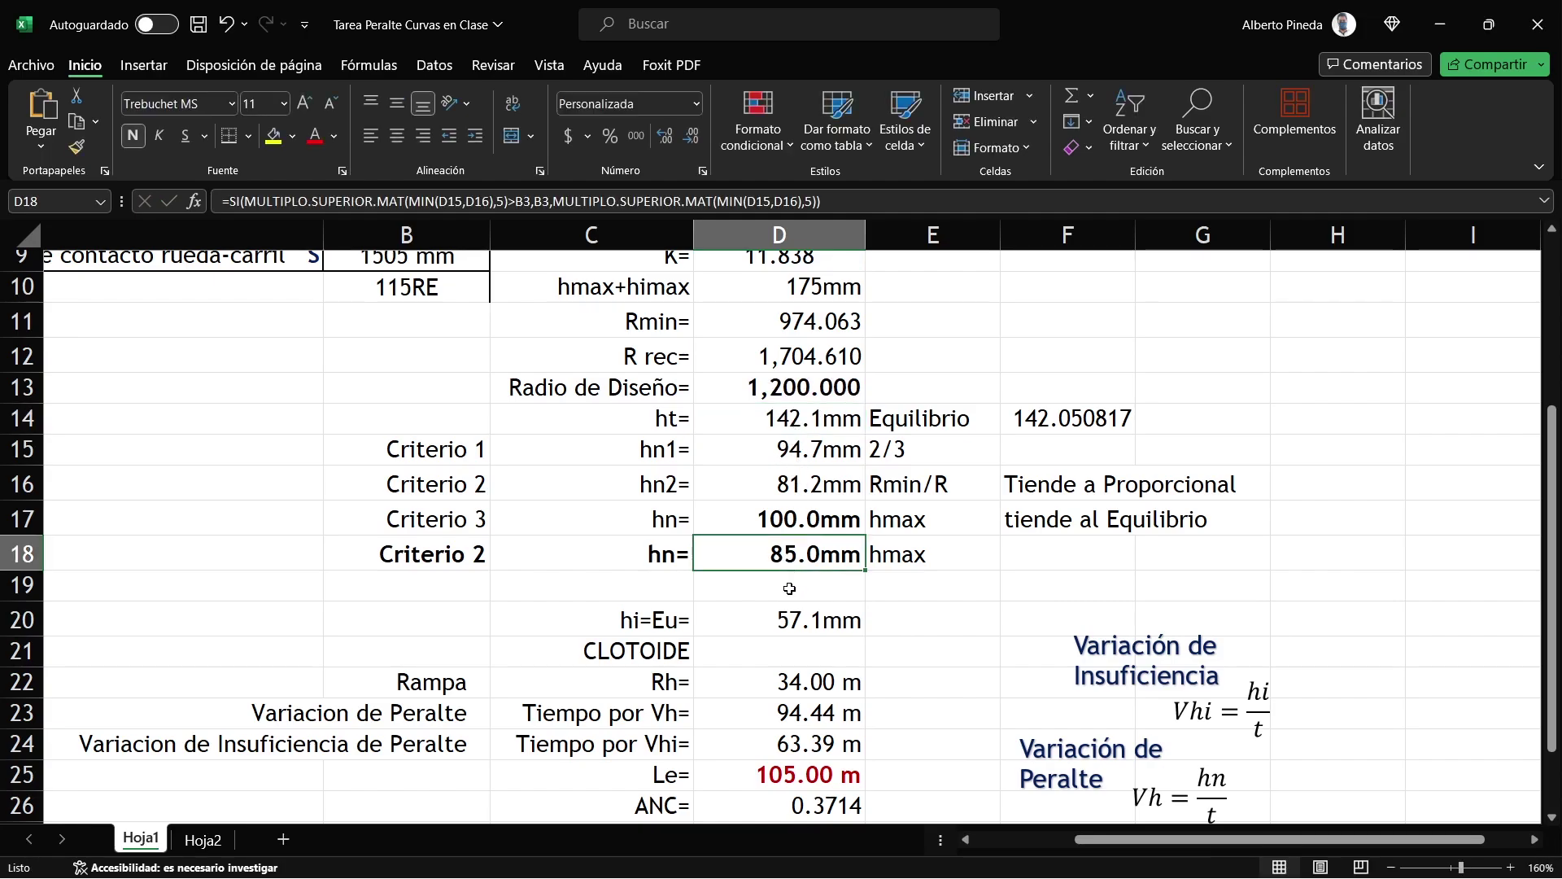
pyautogui.click(774, 419)
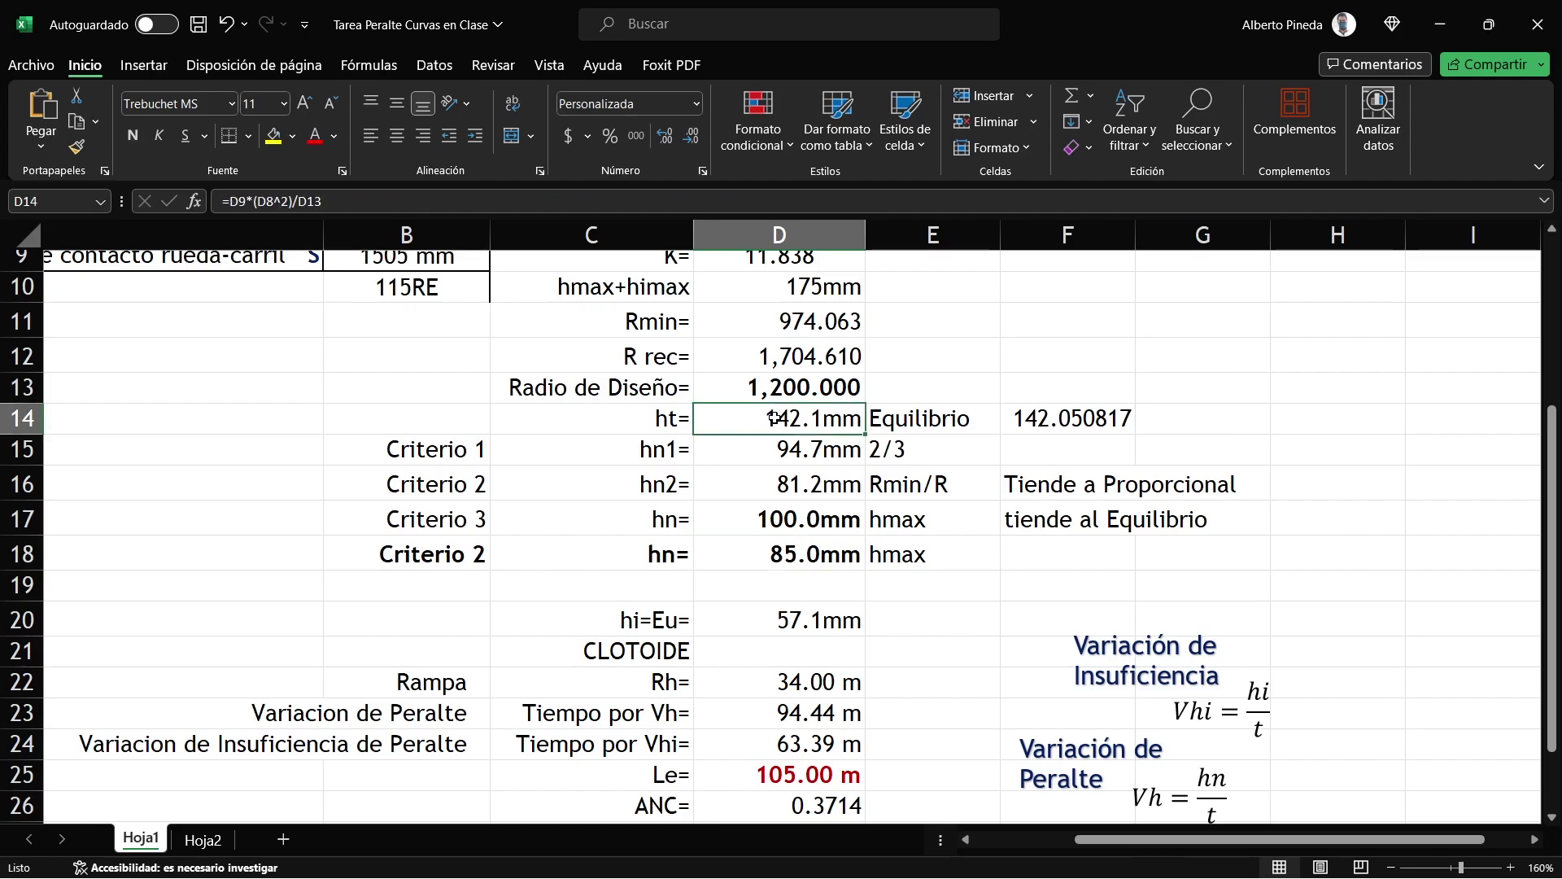
pyautogui.click(767, 551)
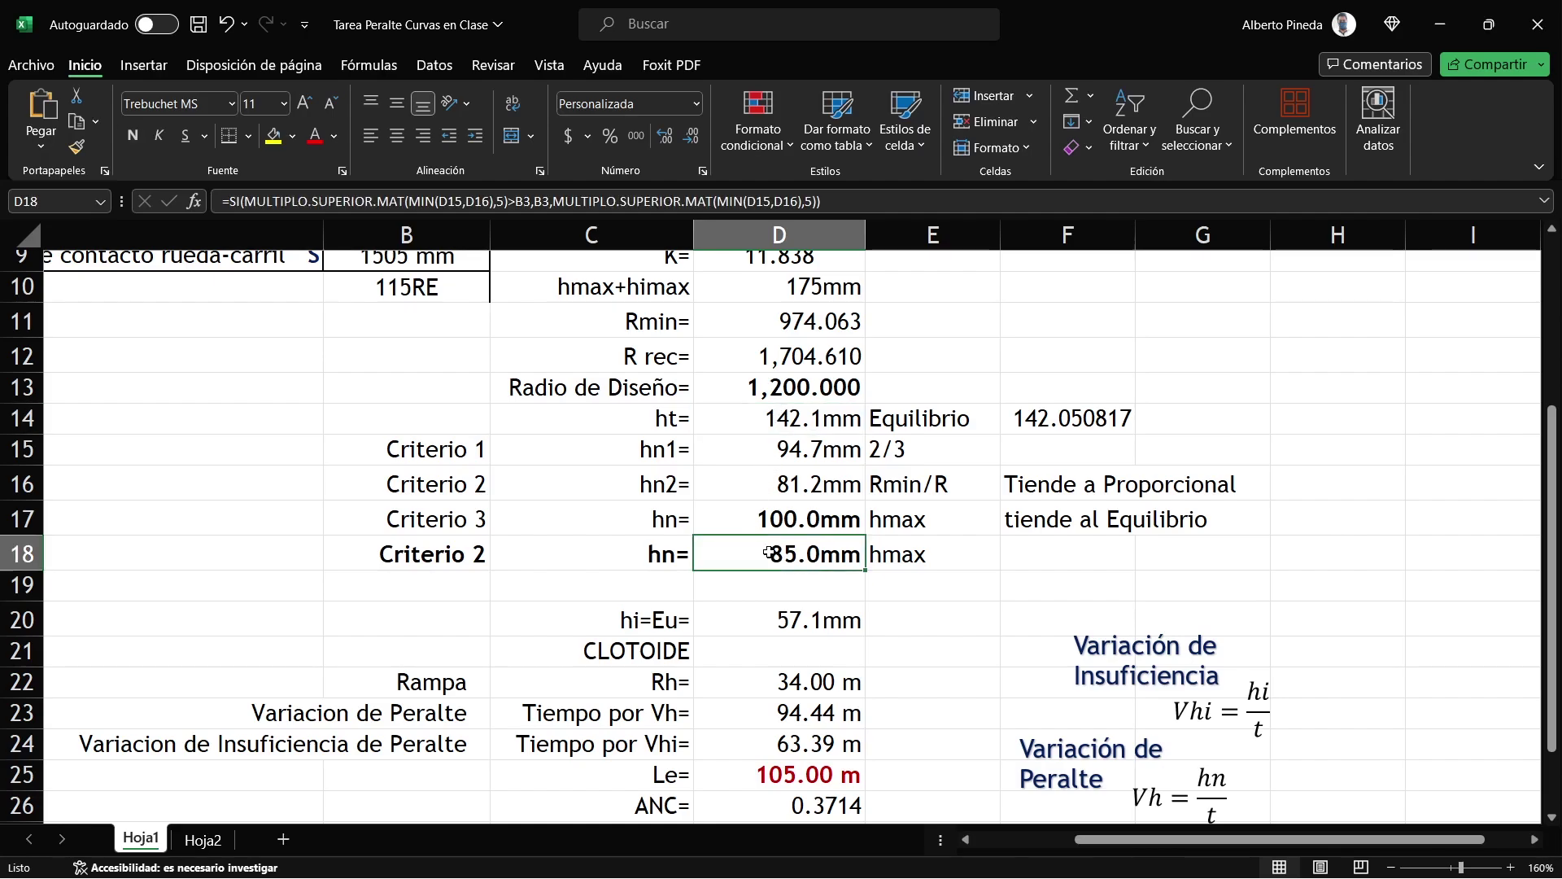
pyautogui.click(781, 610)
pyautogui.write('=D14-D18')
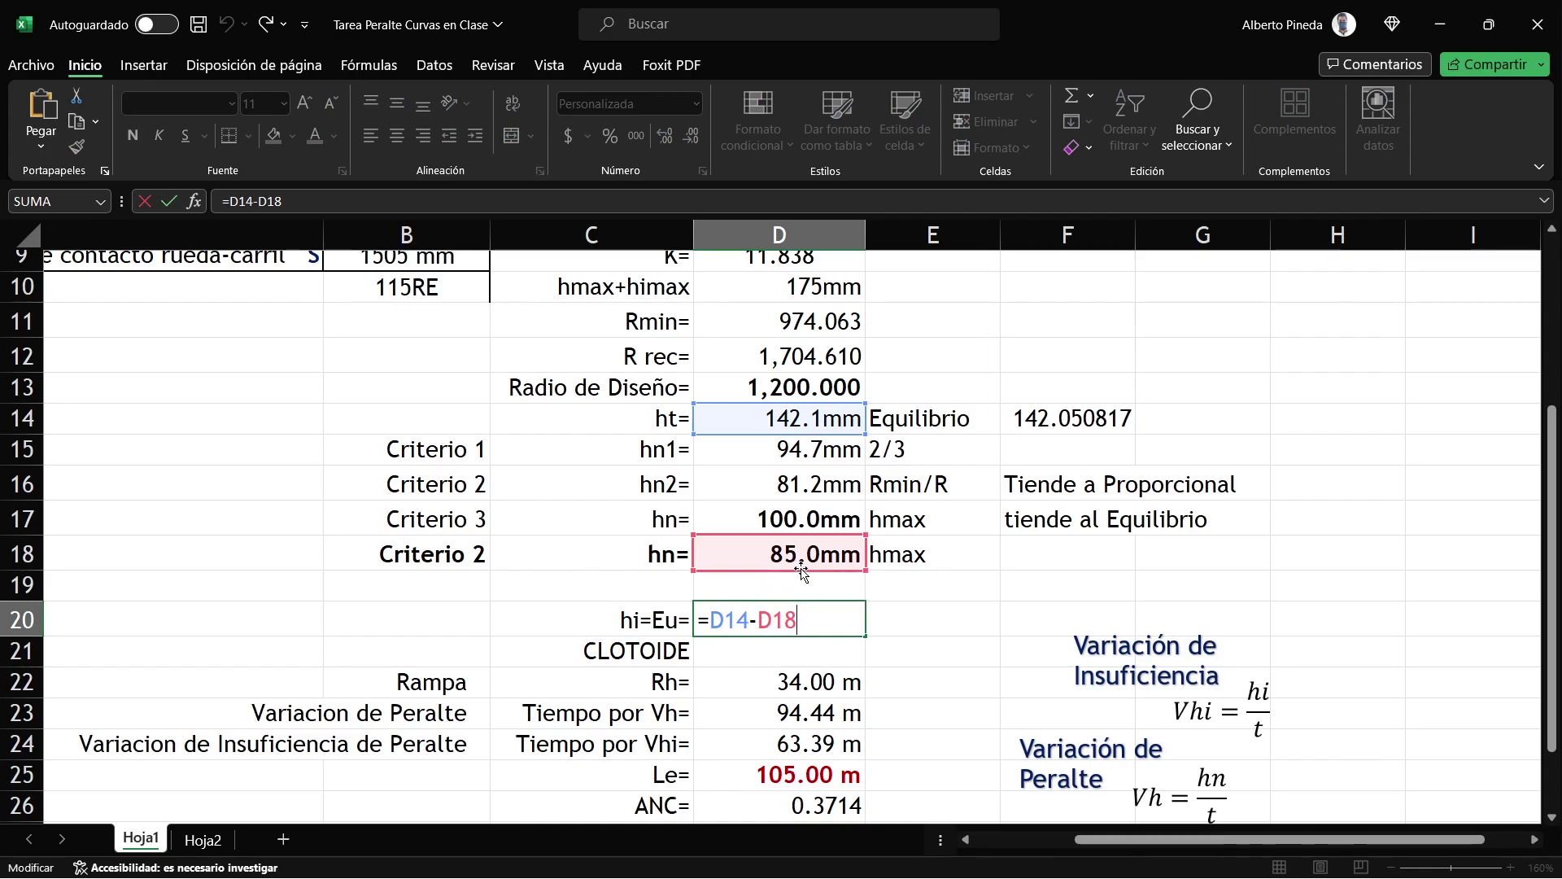
pyautogui.hotkey('ctrl', 'Return')
# Step: Compare the cant deficiency hi=Eu in Excel cell D20 with the Insuficiencia hi row in Istram
pyautogui.hotkey('alt', 'Tab')
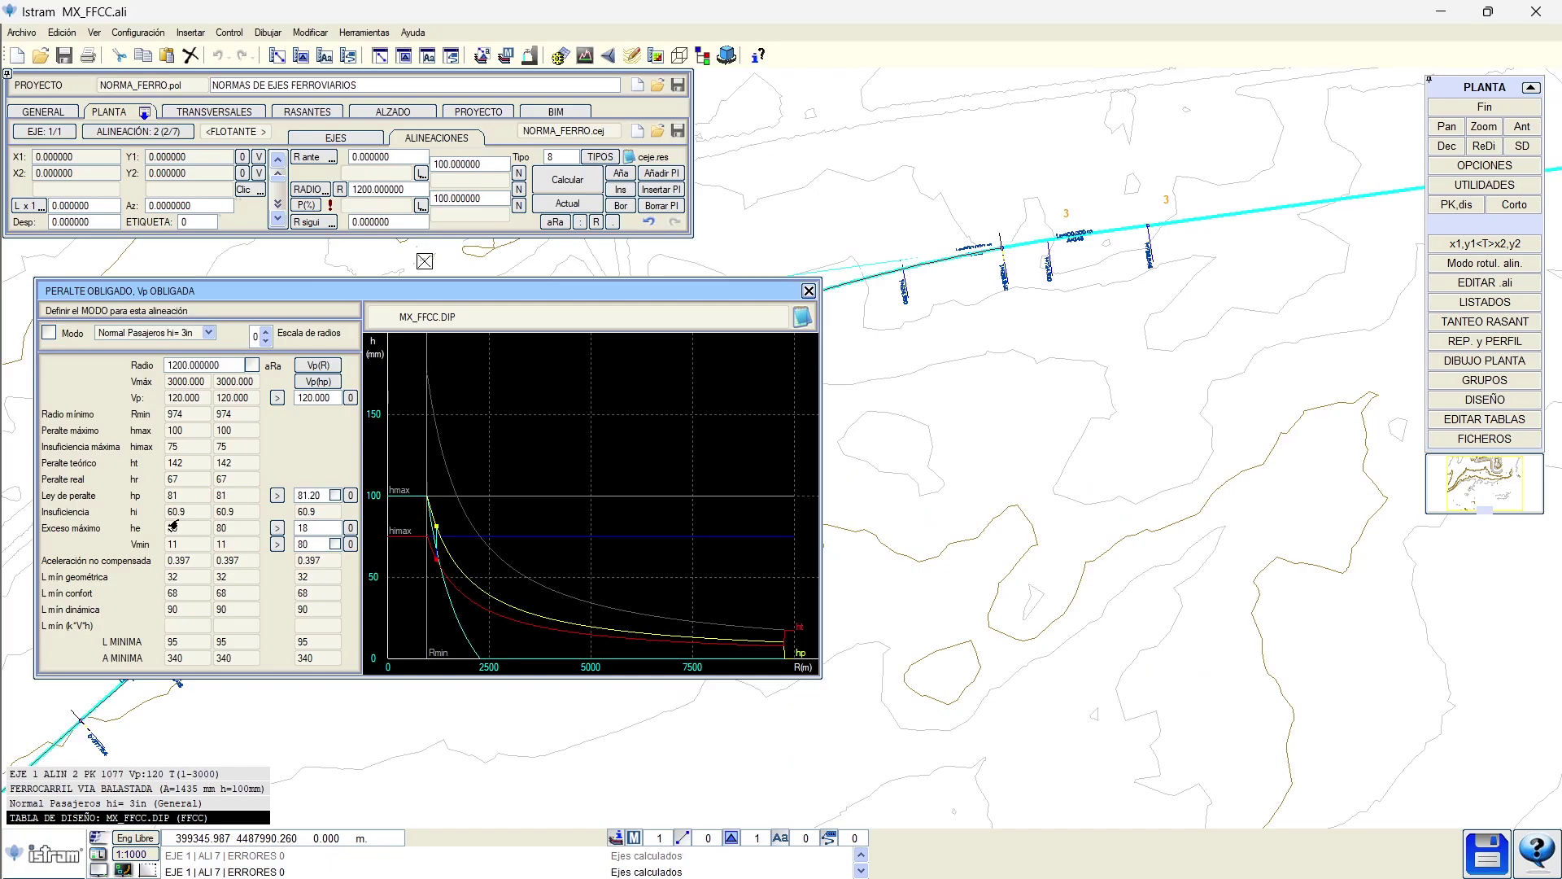
pyautogui.hotkey('alt', 'Tab')
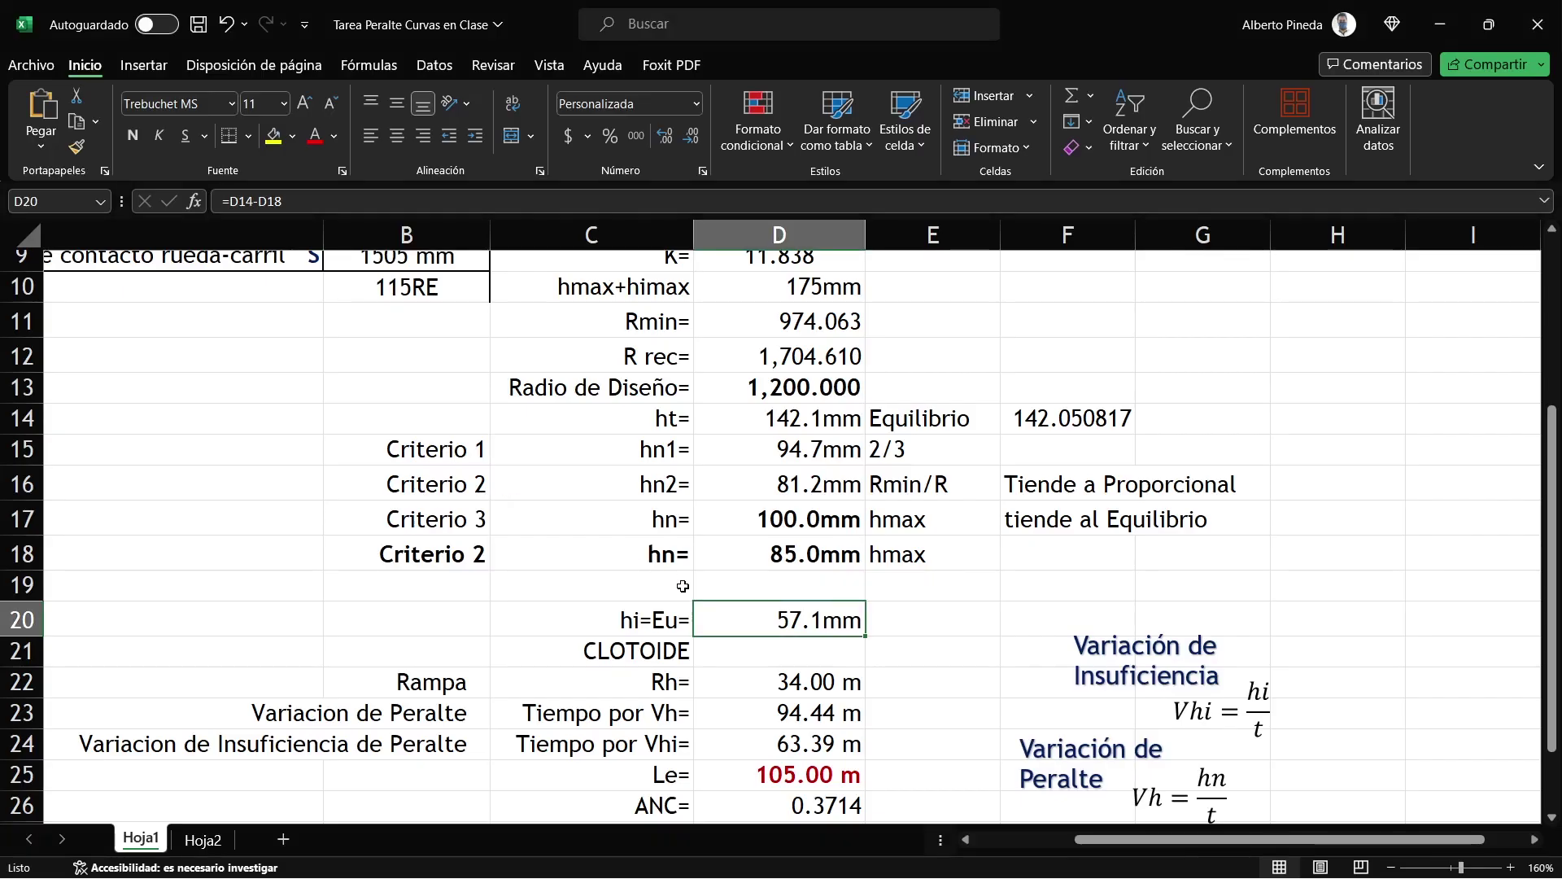
pyautogui.hotkey('alt', 'Tab')
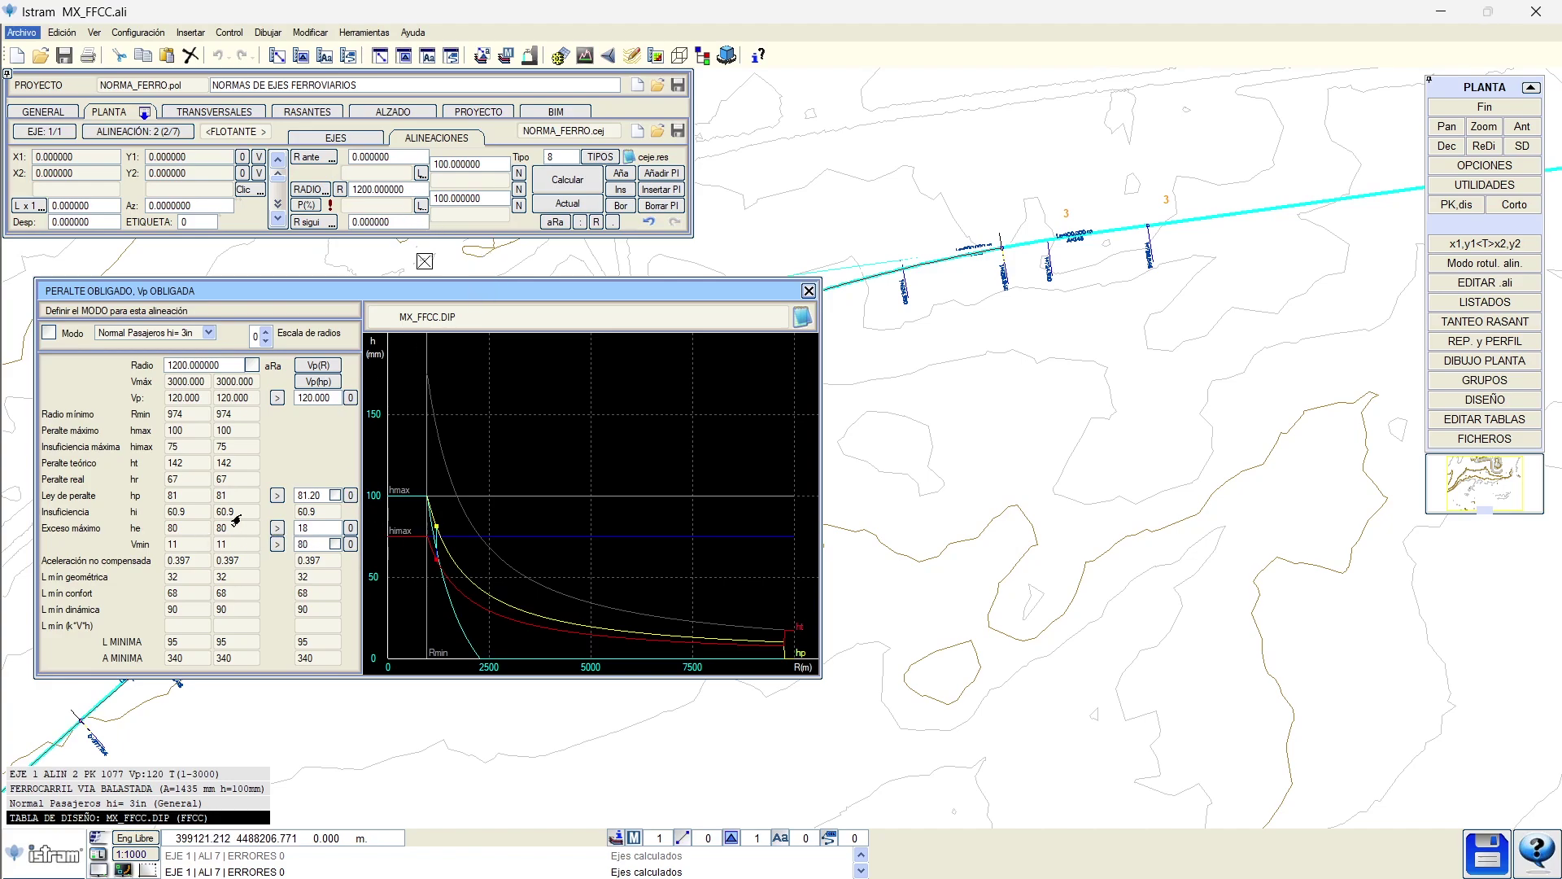
pyautogui.hotkey('alt', 'Tab')
pyautogui.hotkey('alt', 'Tab')
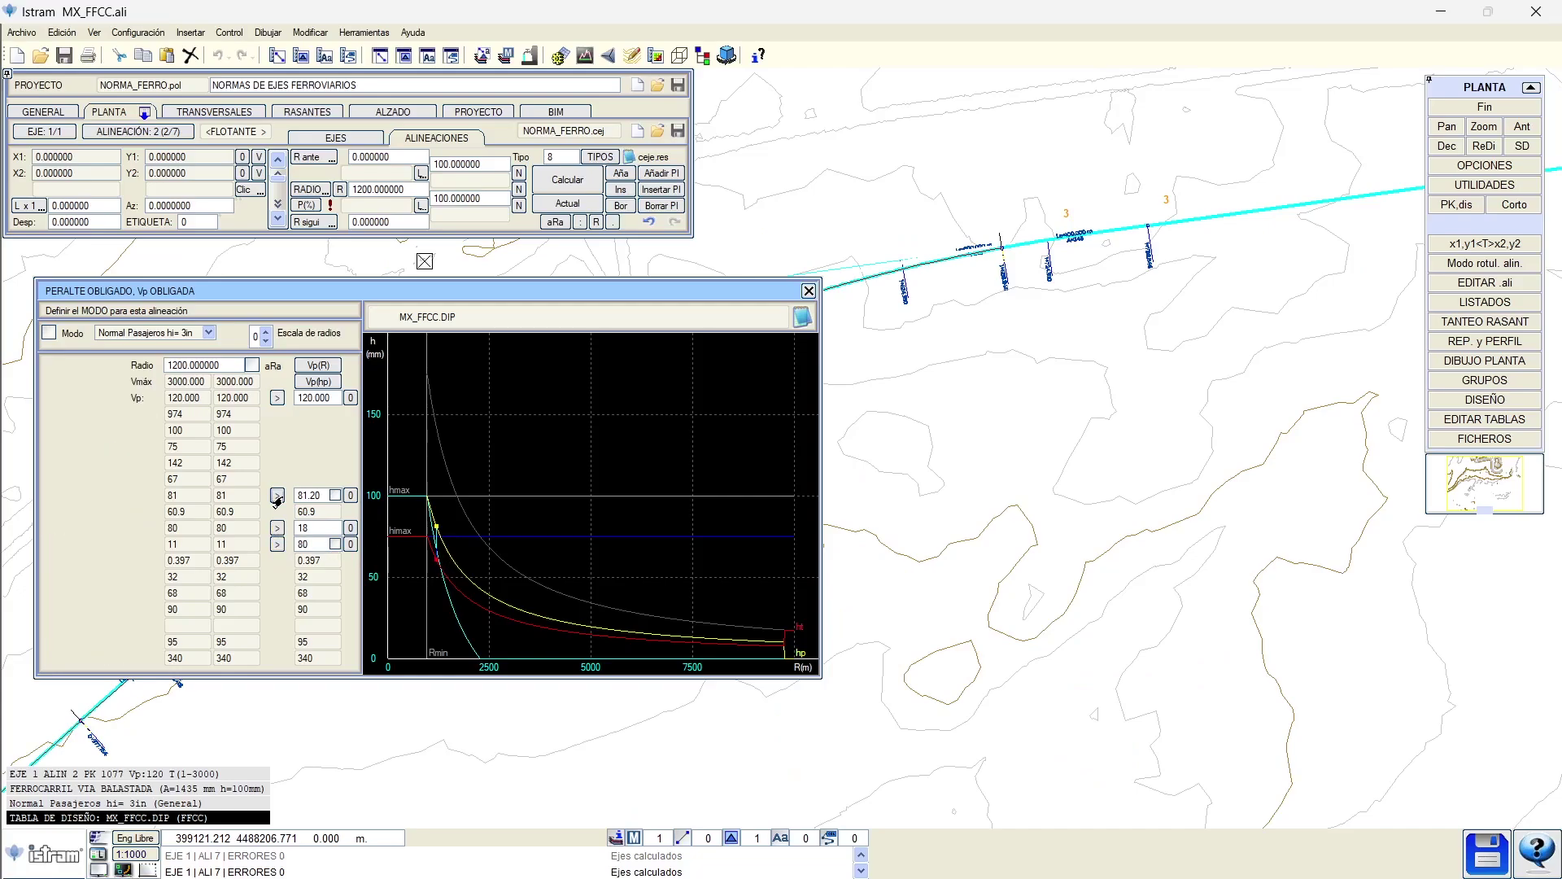
# Step: Try adopting the design table's maximum cant excess he of 80 as the curve's own value in Istram
pyautogui.click(303, 546)
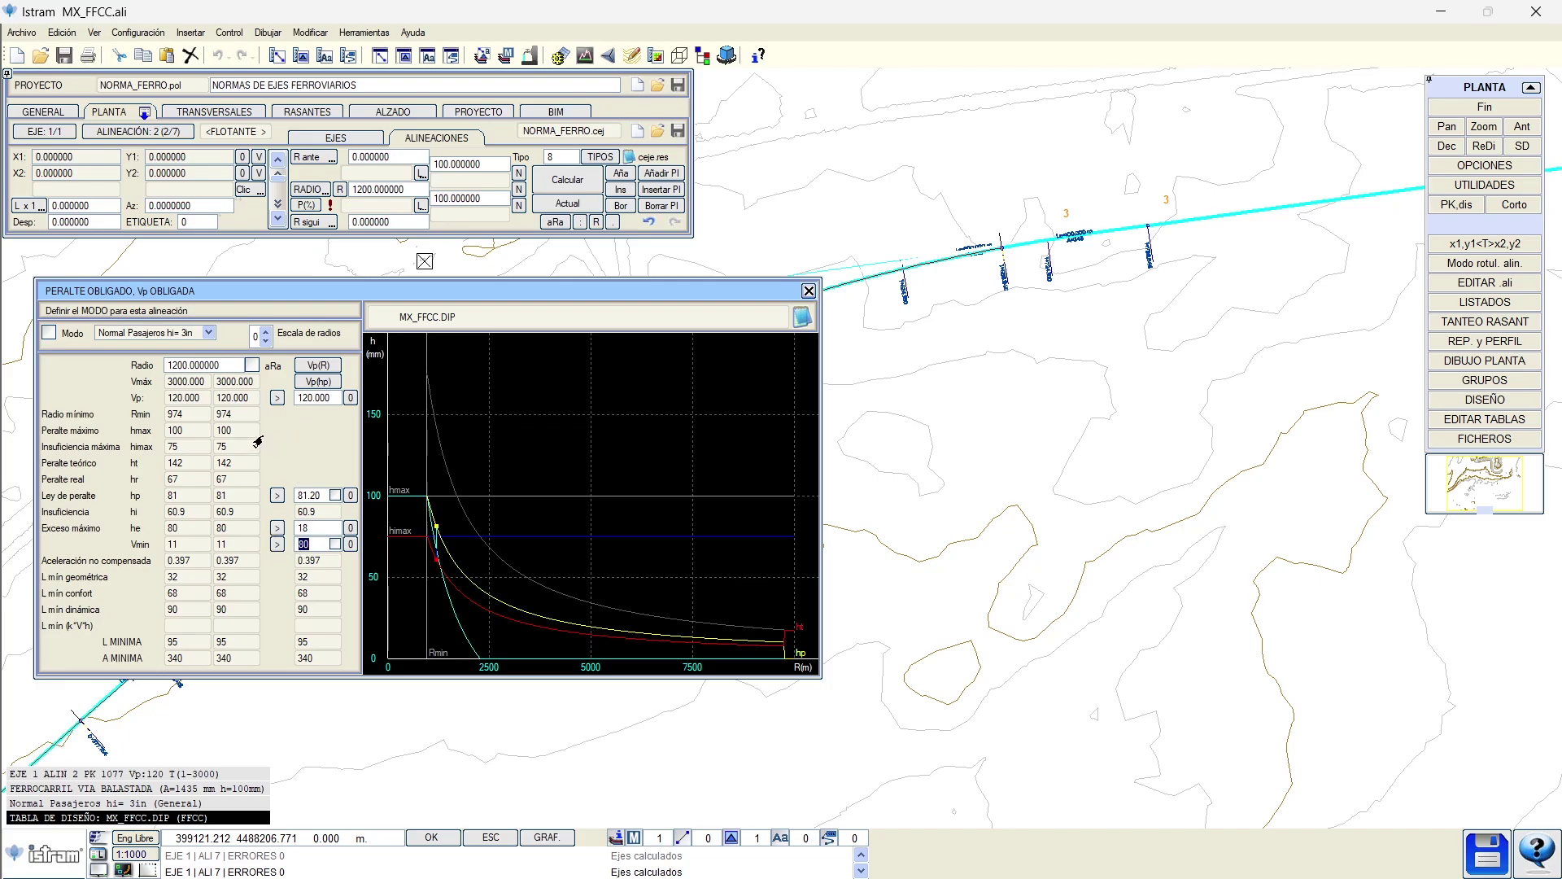
pyautogui.click(313, 399)
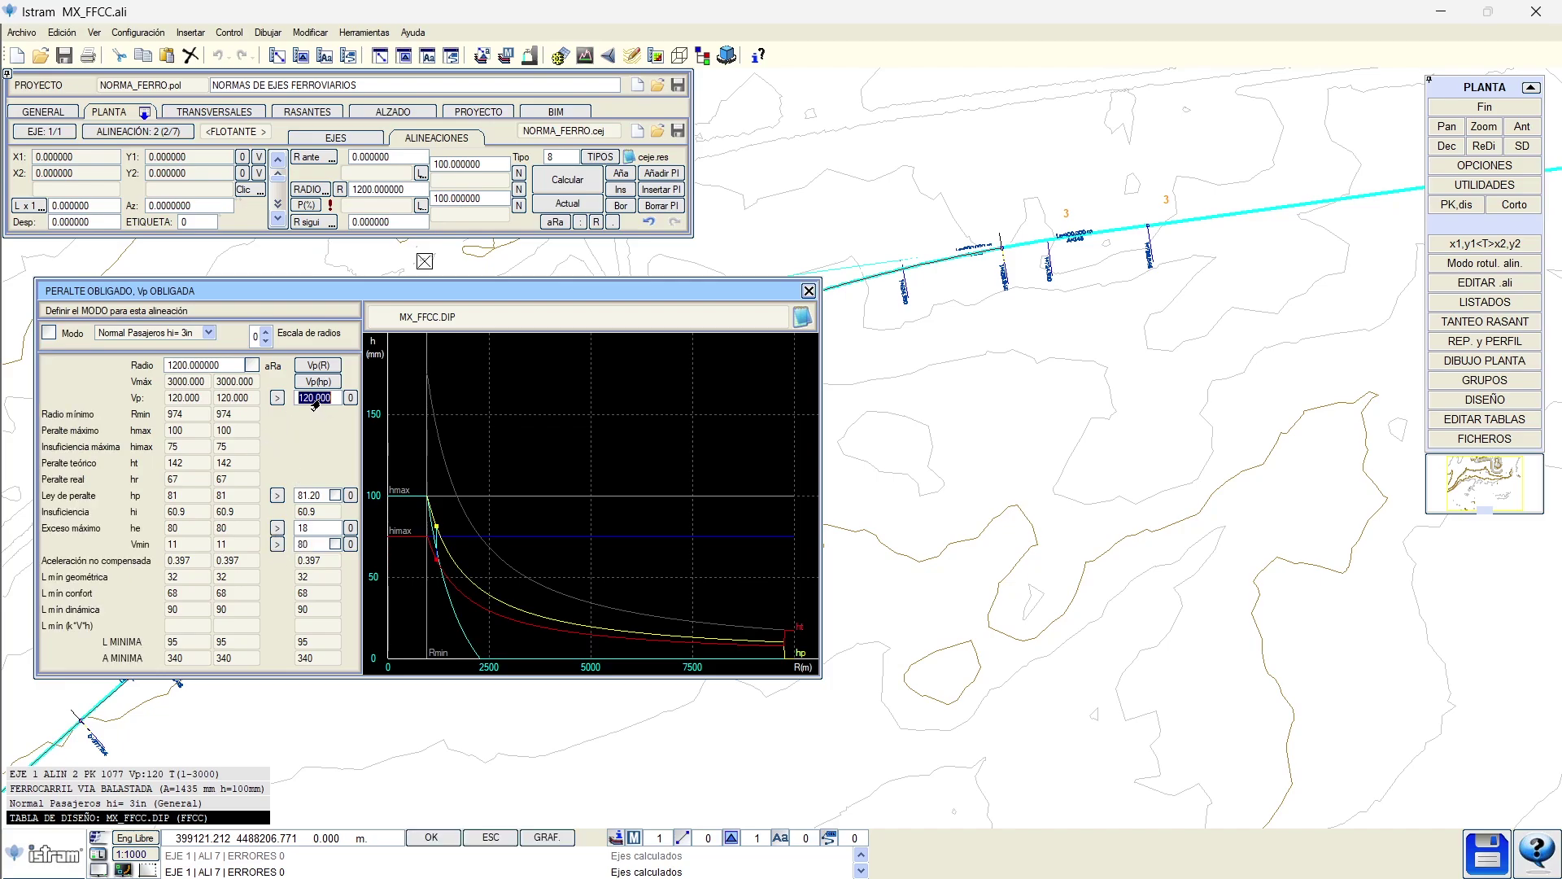
pyautogui.click(306, 544)
pyautogui.click(294, 530)
pyautogui.click(312, 529)
pyautogui.click(304, 544)
pyautogui.click(277, 530)
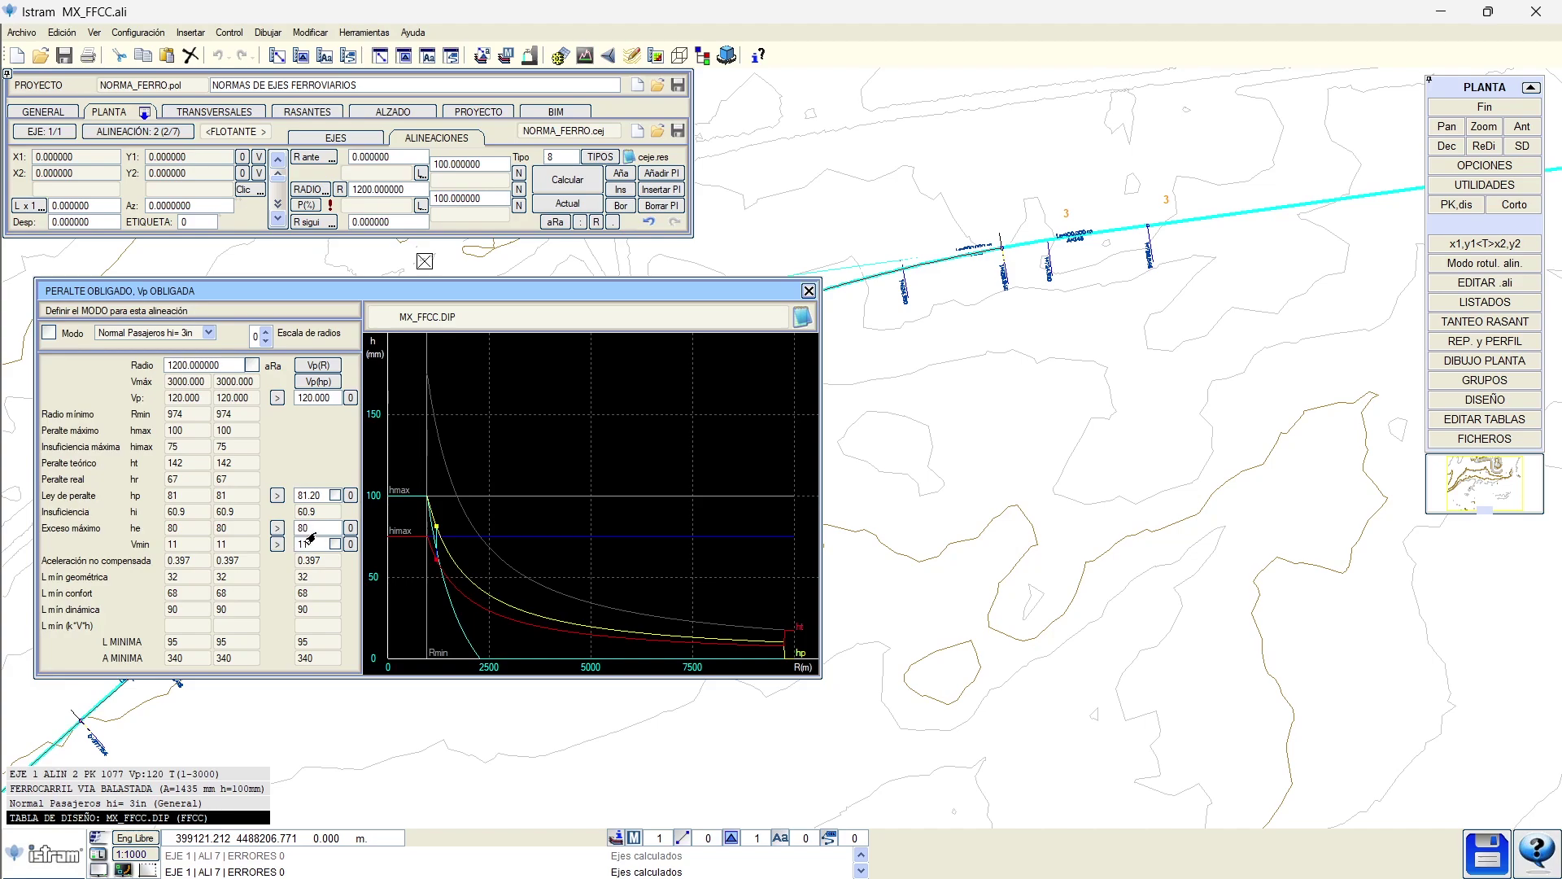
# Step: Check the maximum cant excess hemax entry in row 4 of the Excel parameter table
pyautogui.hotkey('alt', 'Tab')
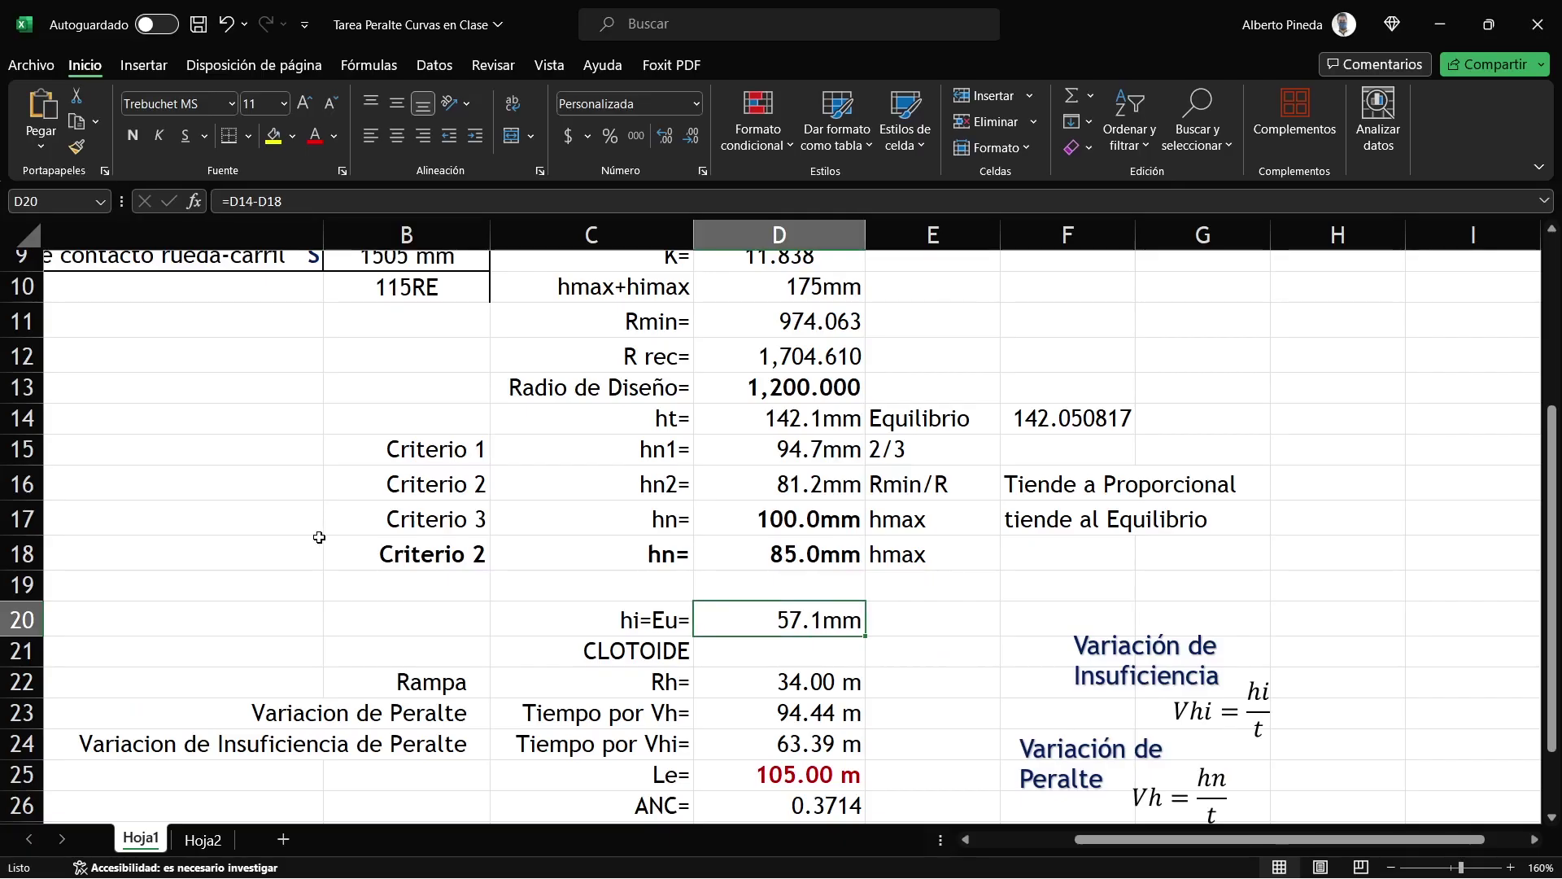
pyautogui.scroll(3, 687, 575)
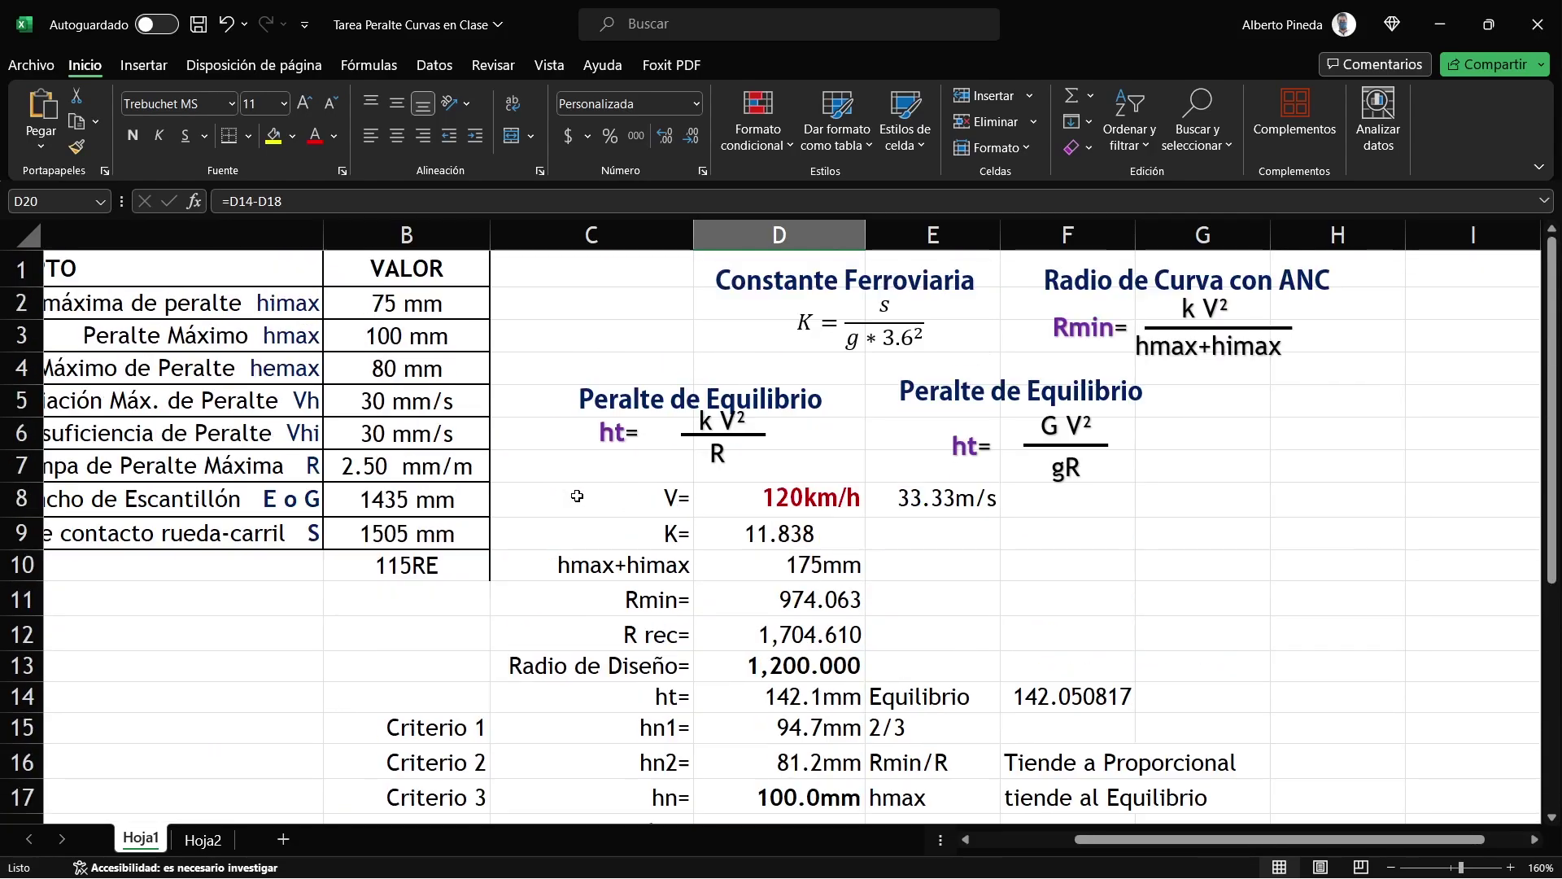
pyautogui.click(281, 373)
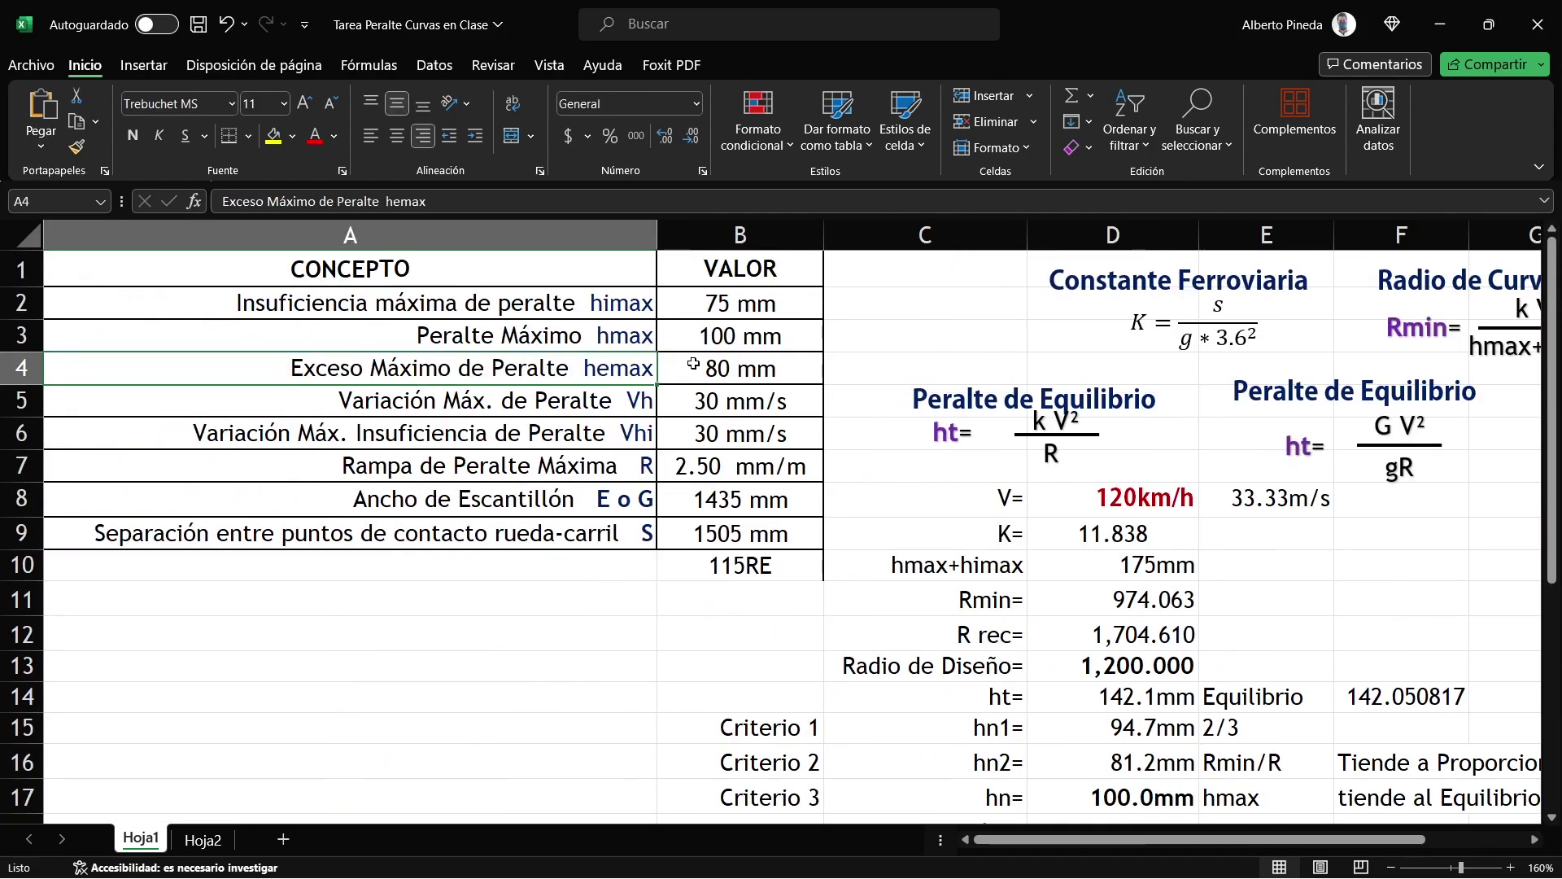
pyautogui.moveTo(670, 368); pyautogui.dragTo(652, 367)
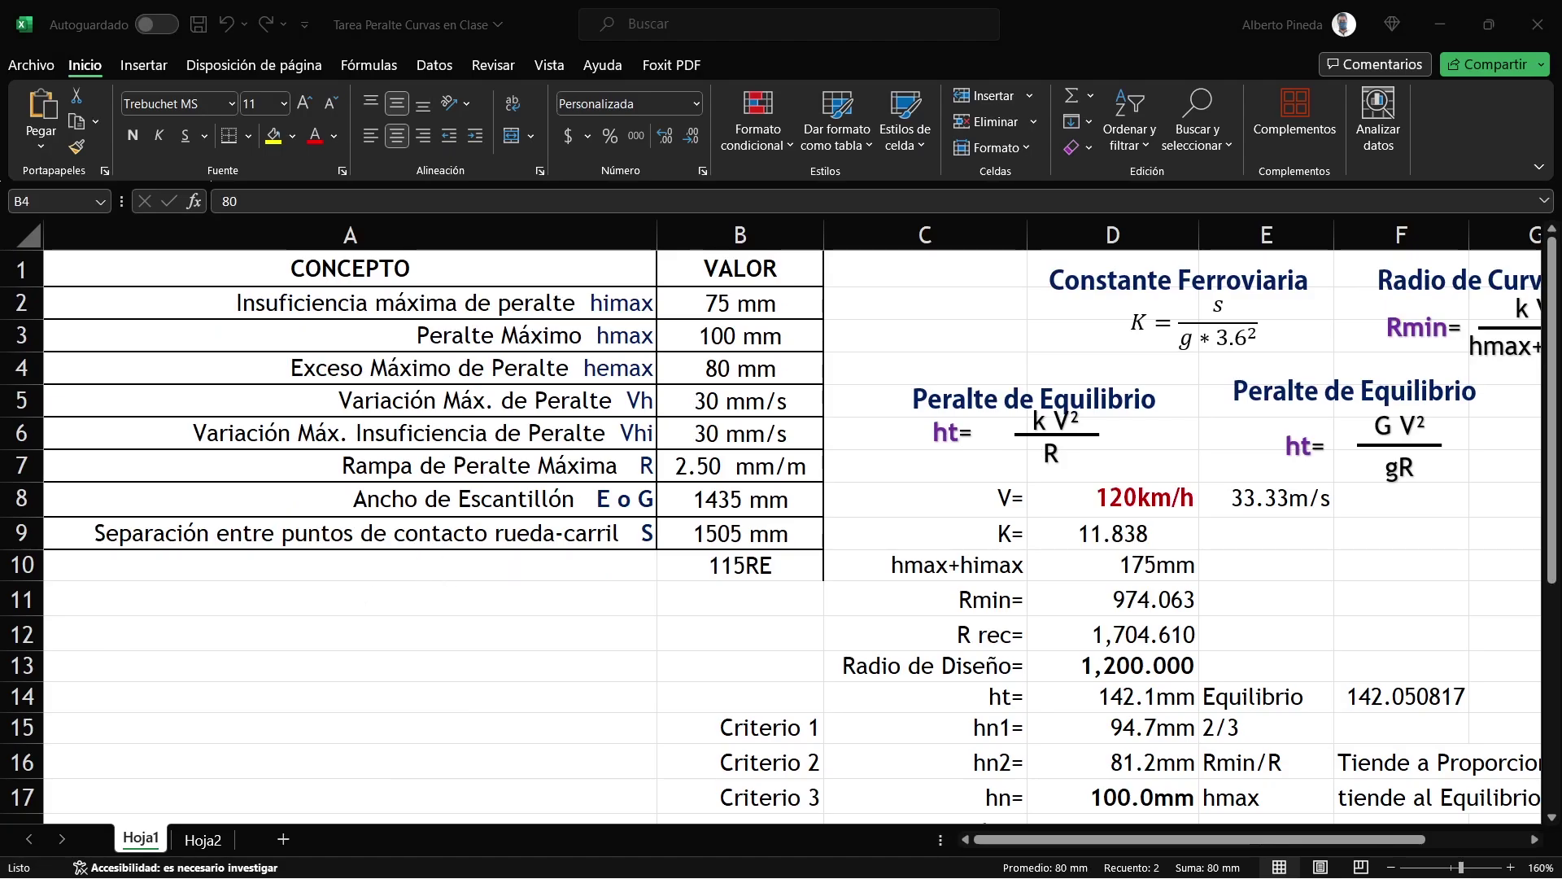
# Step: Back in Istram, set the curve's minimum speed Vmin to 80 and close the forced cant dialog
pyautogui.hotkey('alt', 'Tab')
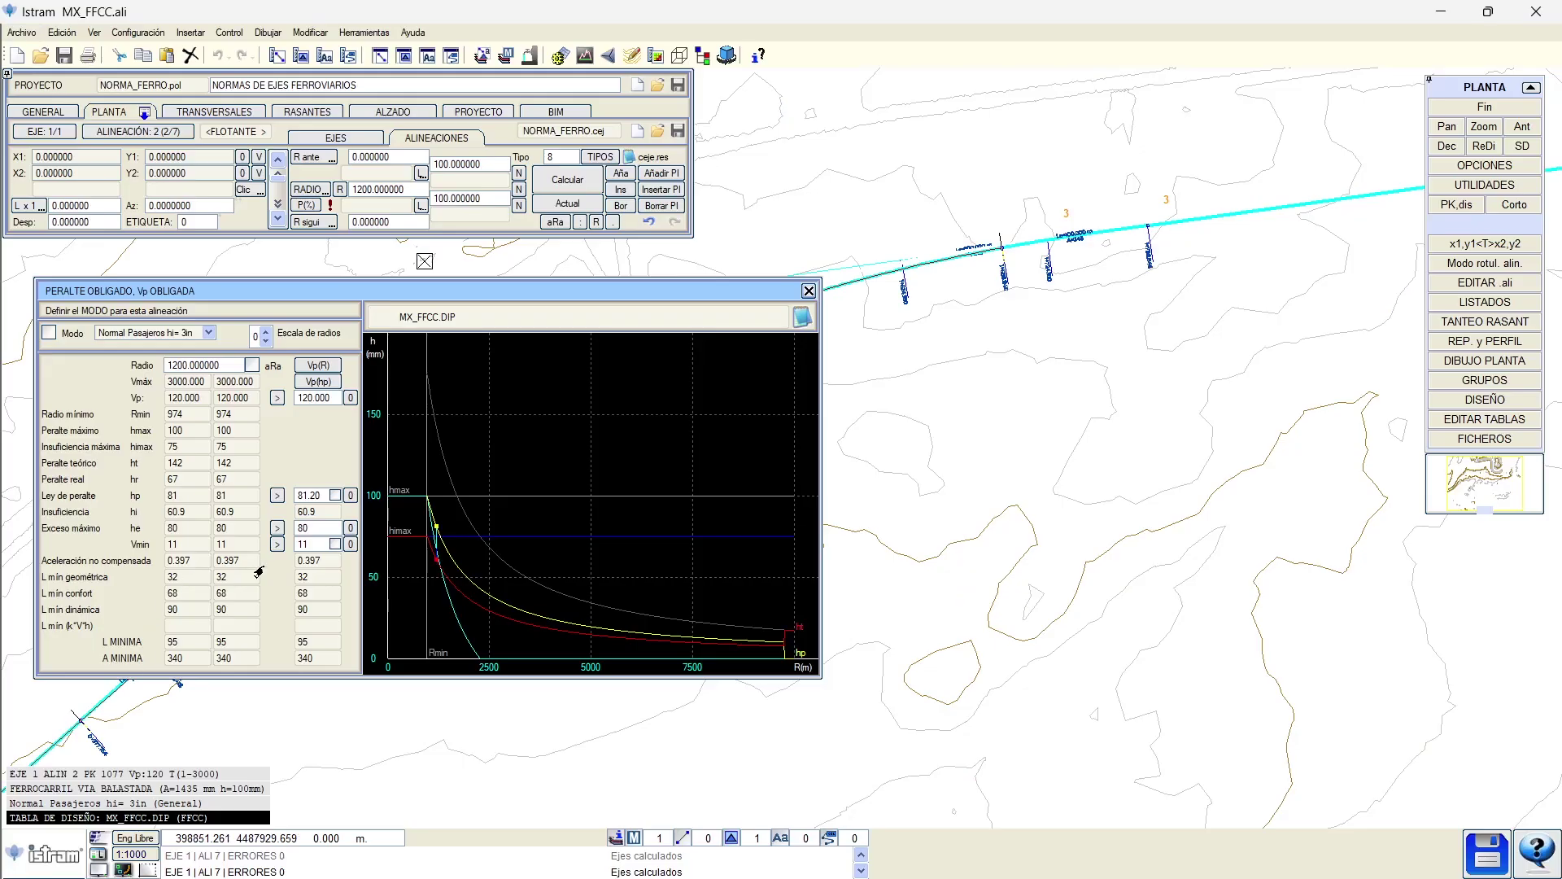
pyautogui.click(303, 545)
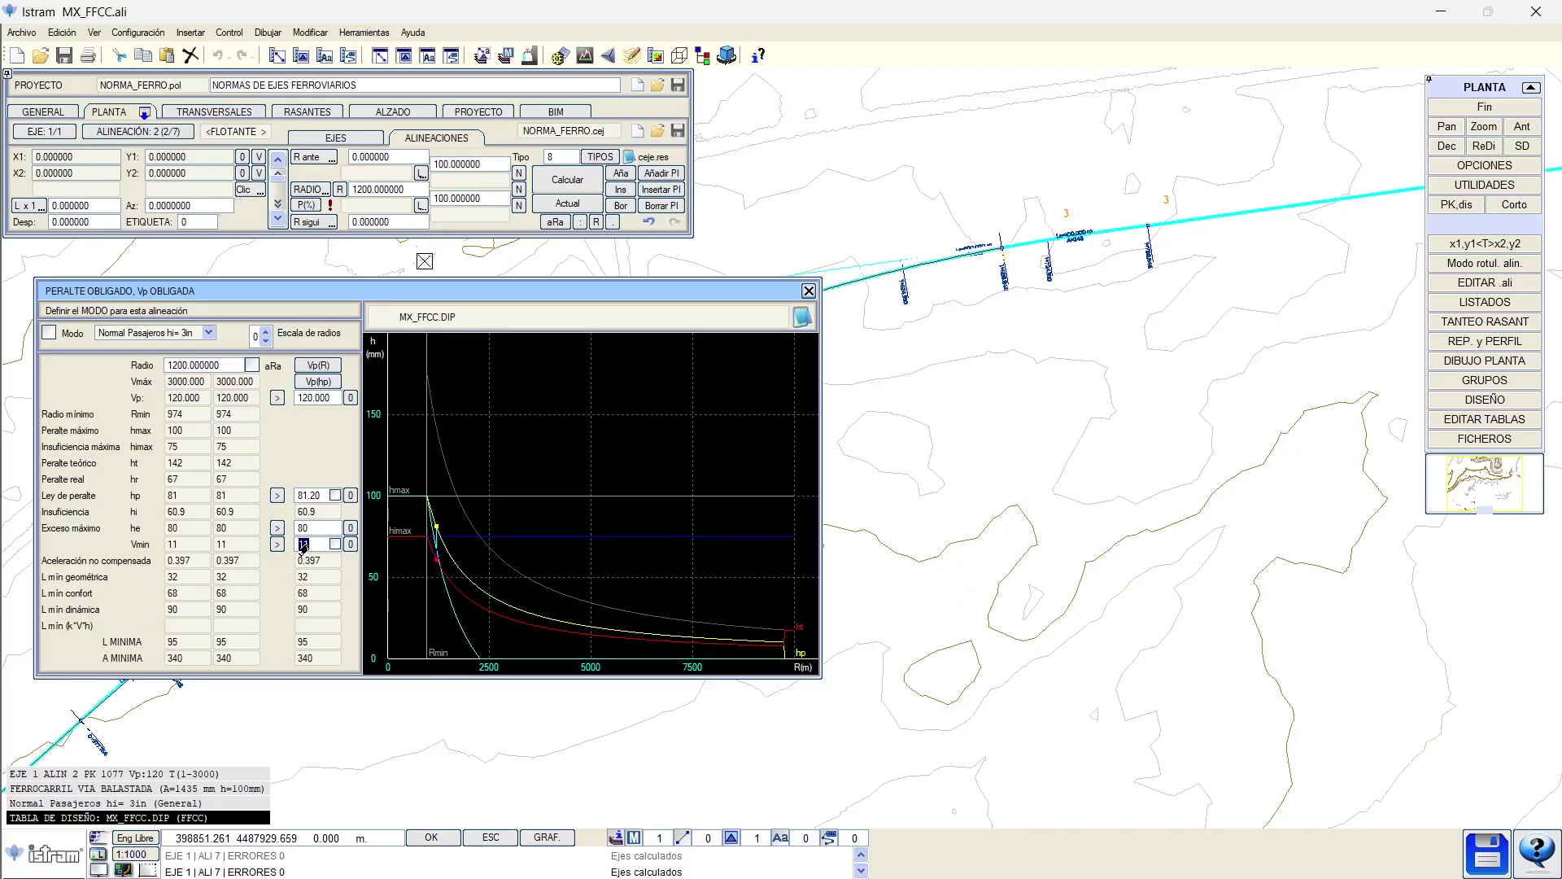
pyautogui.write('80')
pyautogui.press('Return')
pyautogui.click(301, 542)
pyautogui.write('85')
pyautogui.press('Return')
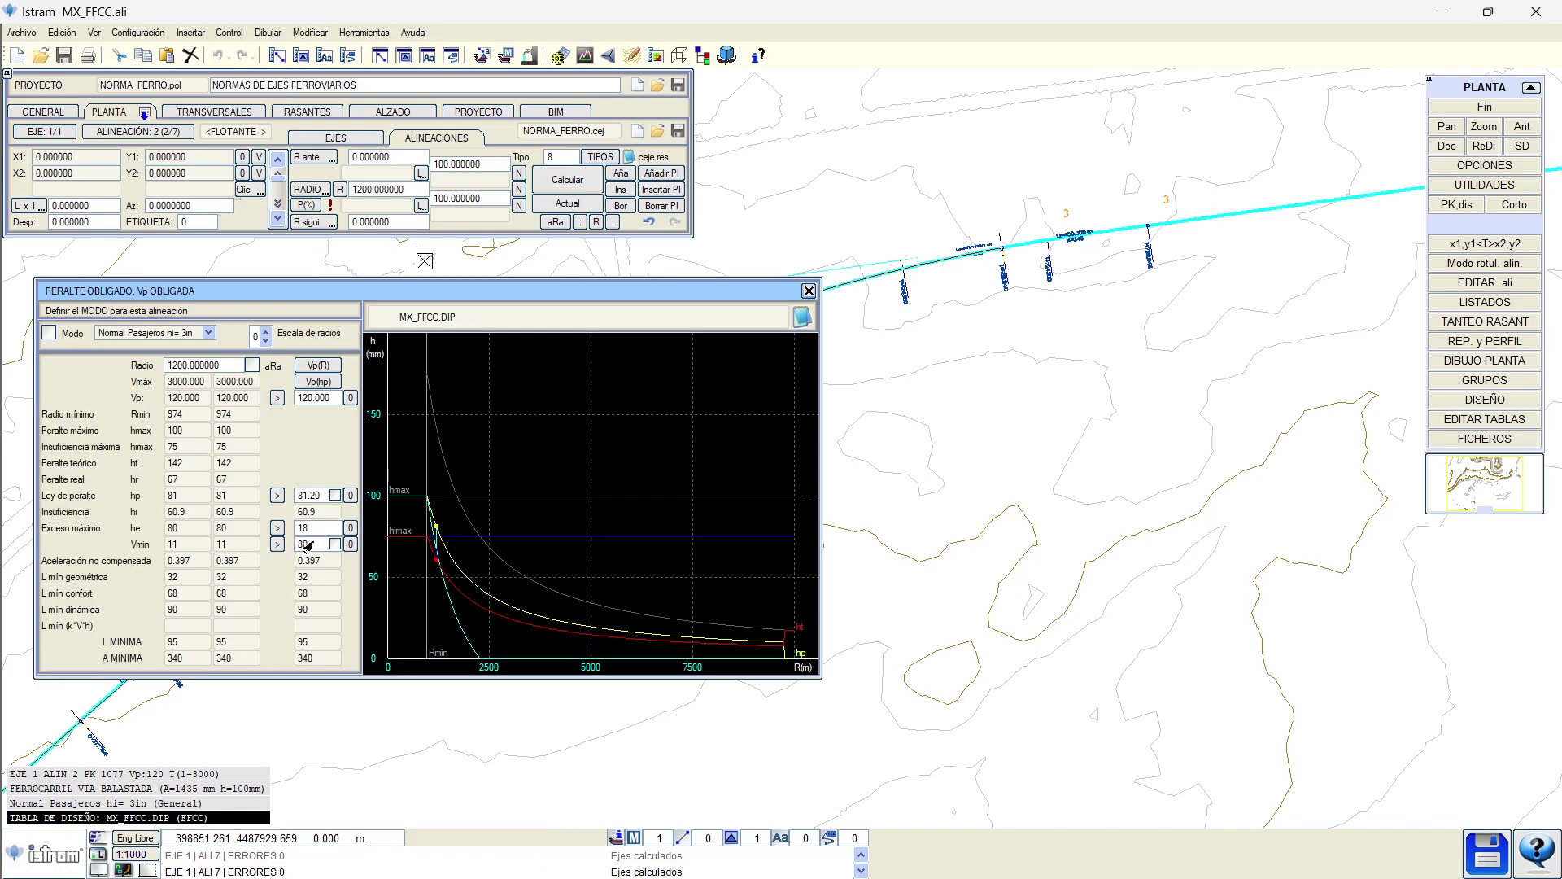
pyautogui.click(277, 543)
pyautogui.click(306, 544)
pyautogui.write('80')
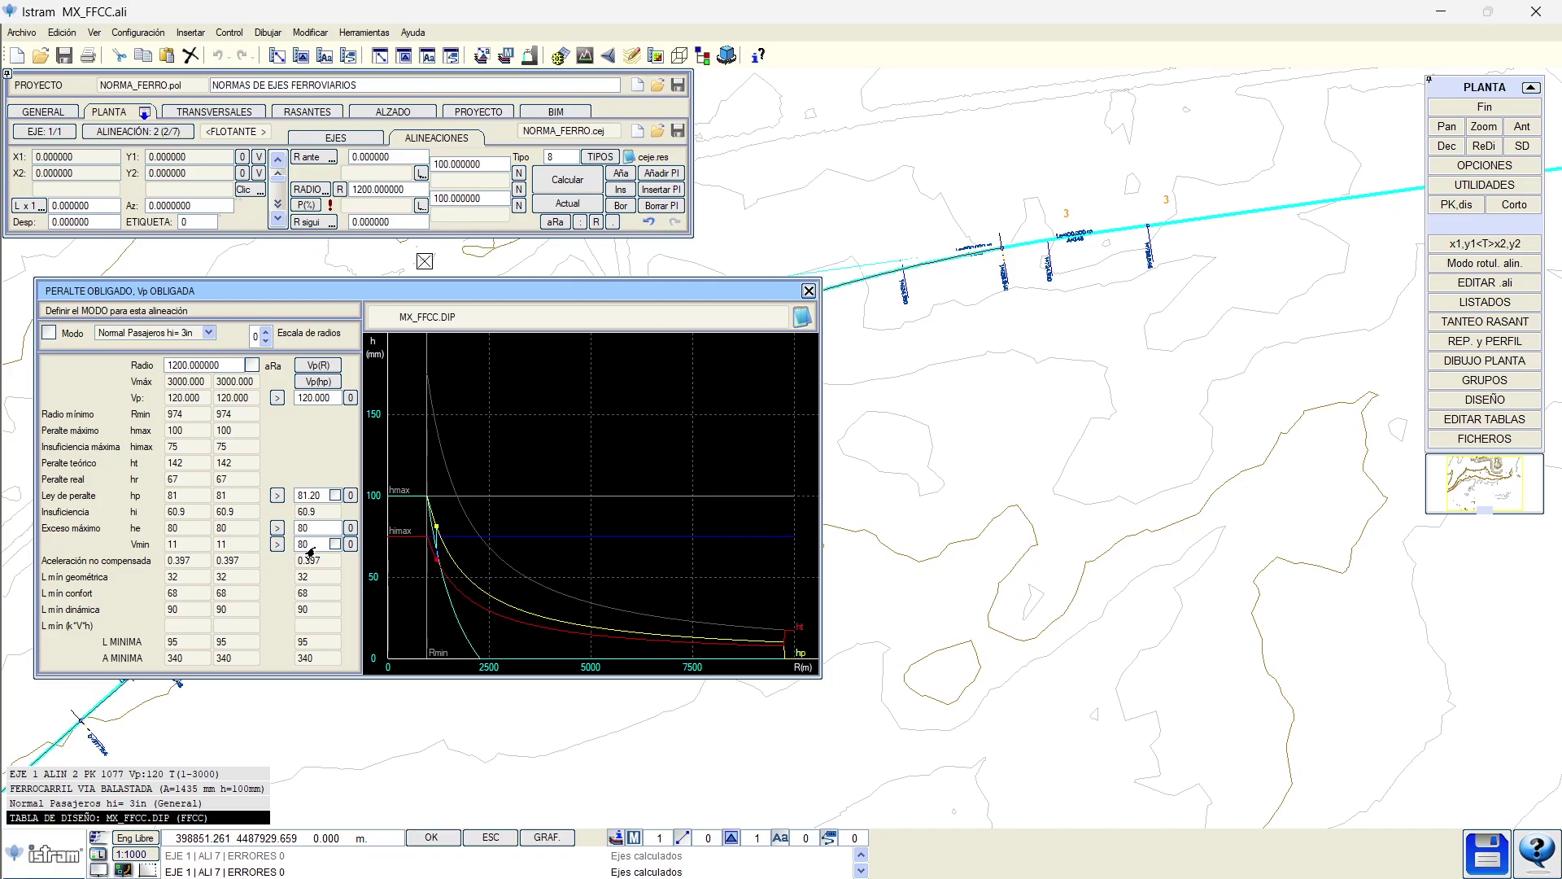
pyautogui.press('Return')
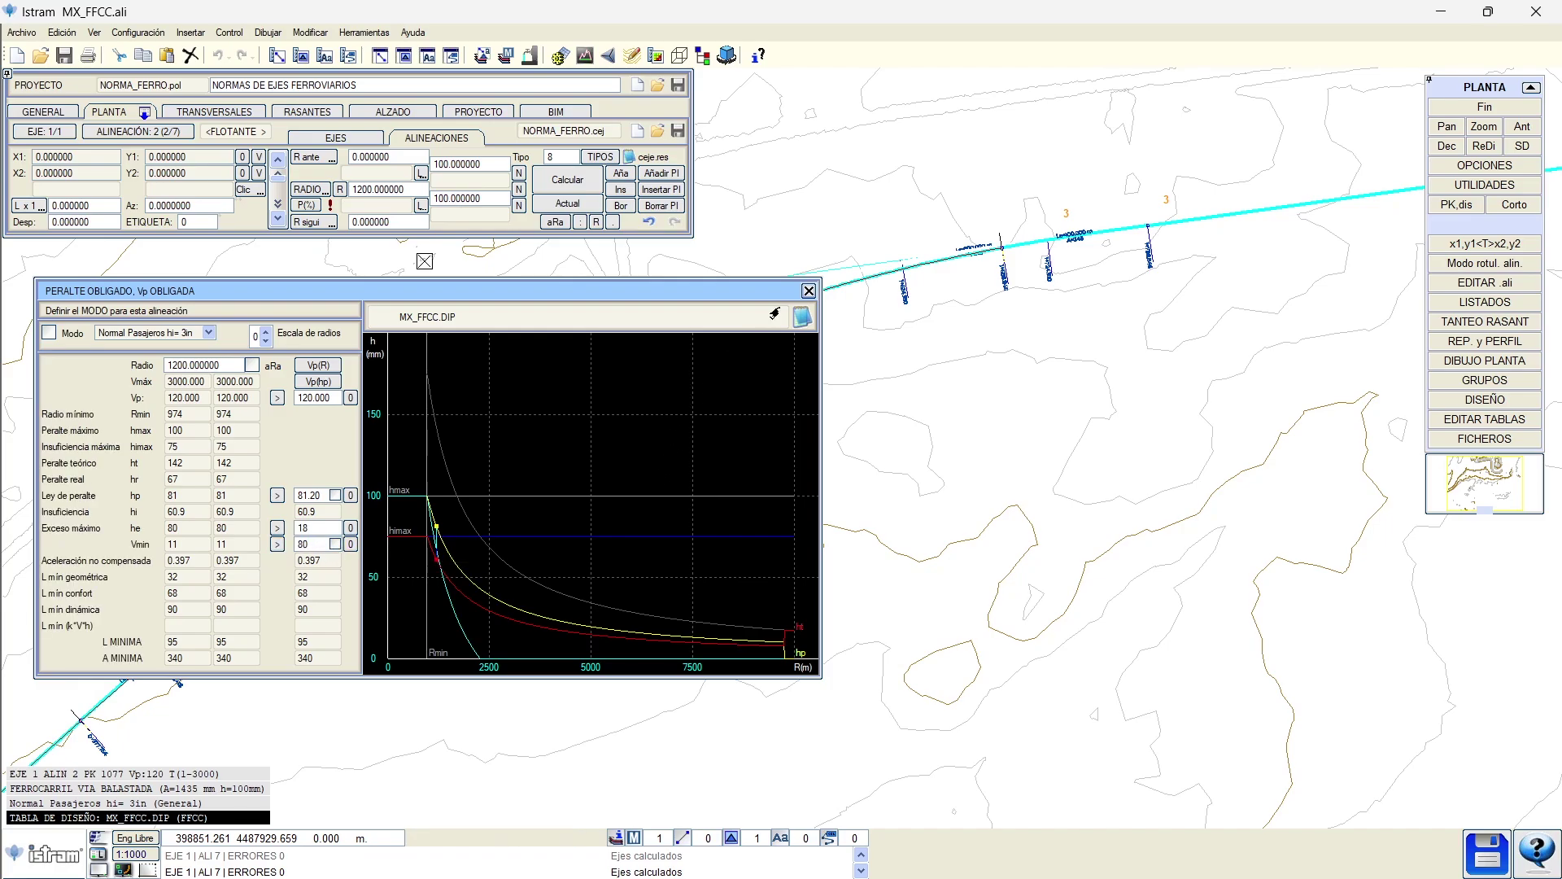
pyautogui.click(809, 290)
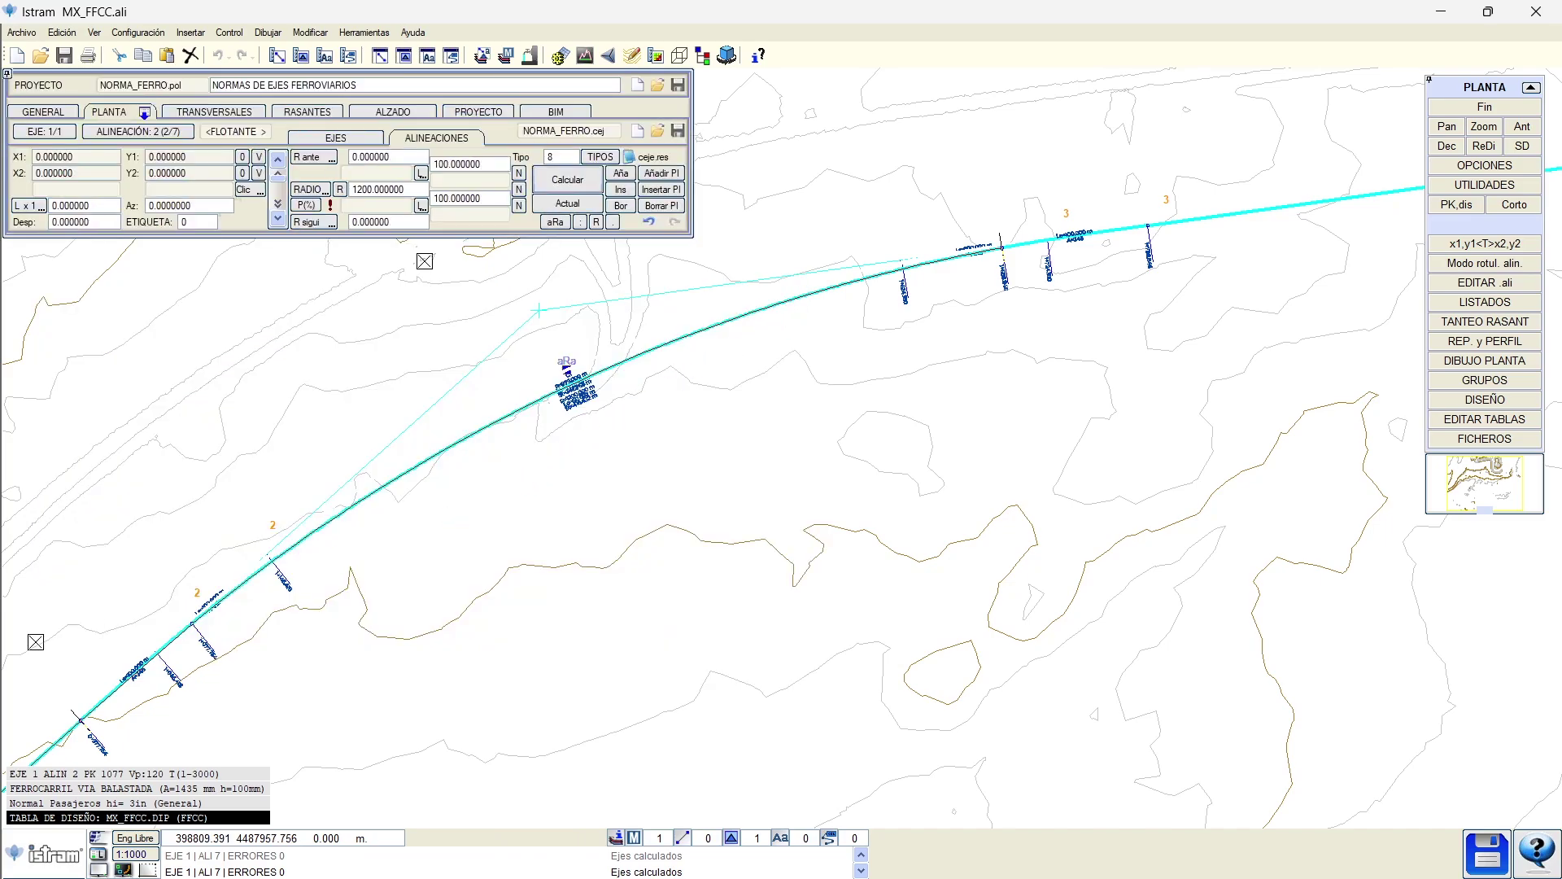
# Step: Review the adopted cant hn in D18 and the clothoid ramp length formula Rh in D22 in Excel
pyautogui.hotkey('alt', 'Tab')
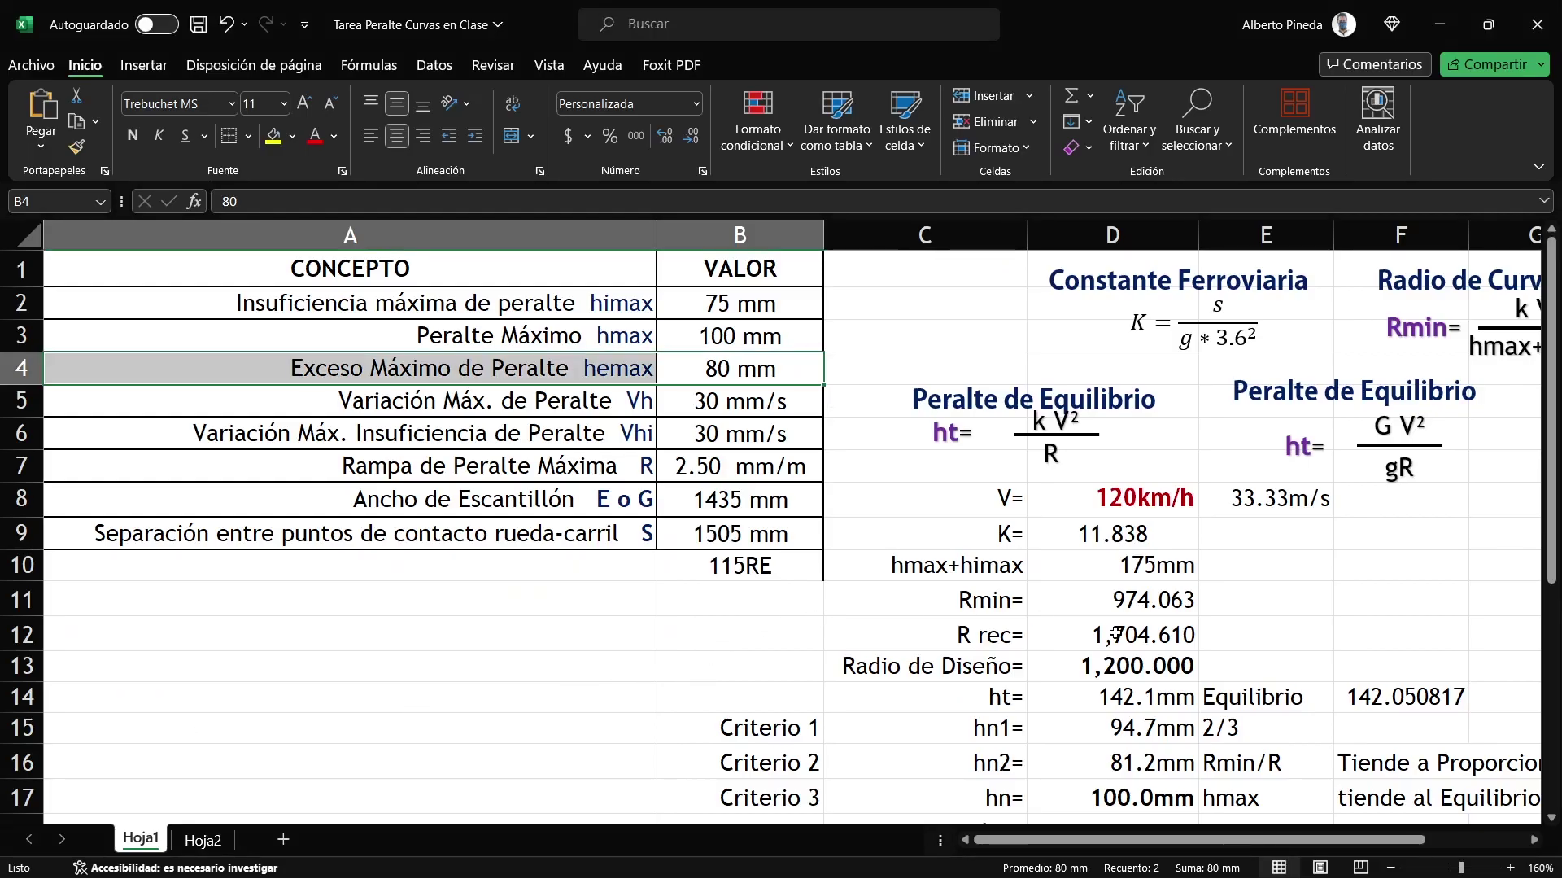
pyautogui.scroll(-1, 1137, 649)
pyautogui.scroll(-1, 1137, 649)
pyautogui.click(1127, 651)
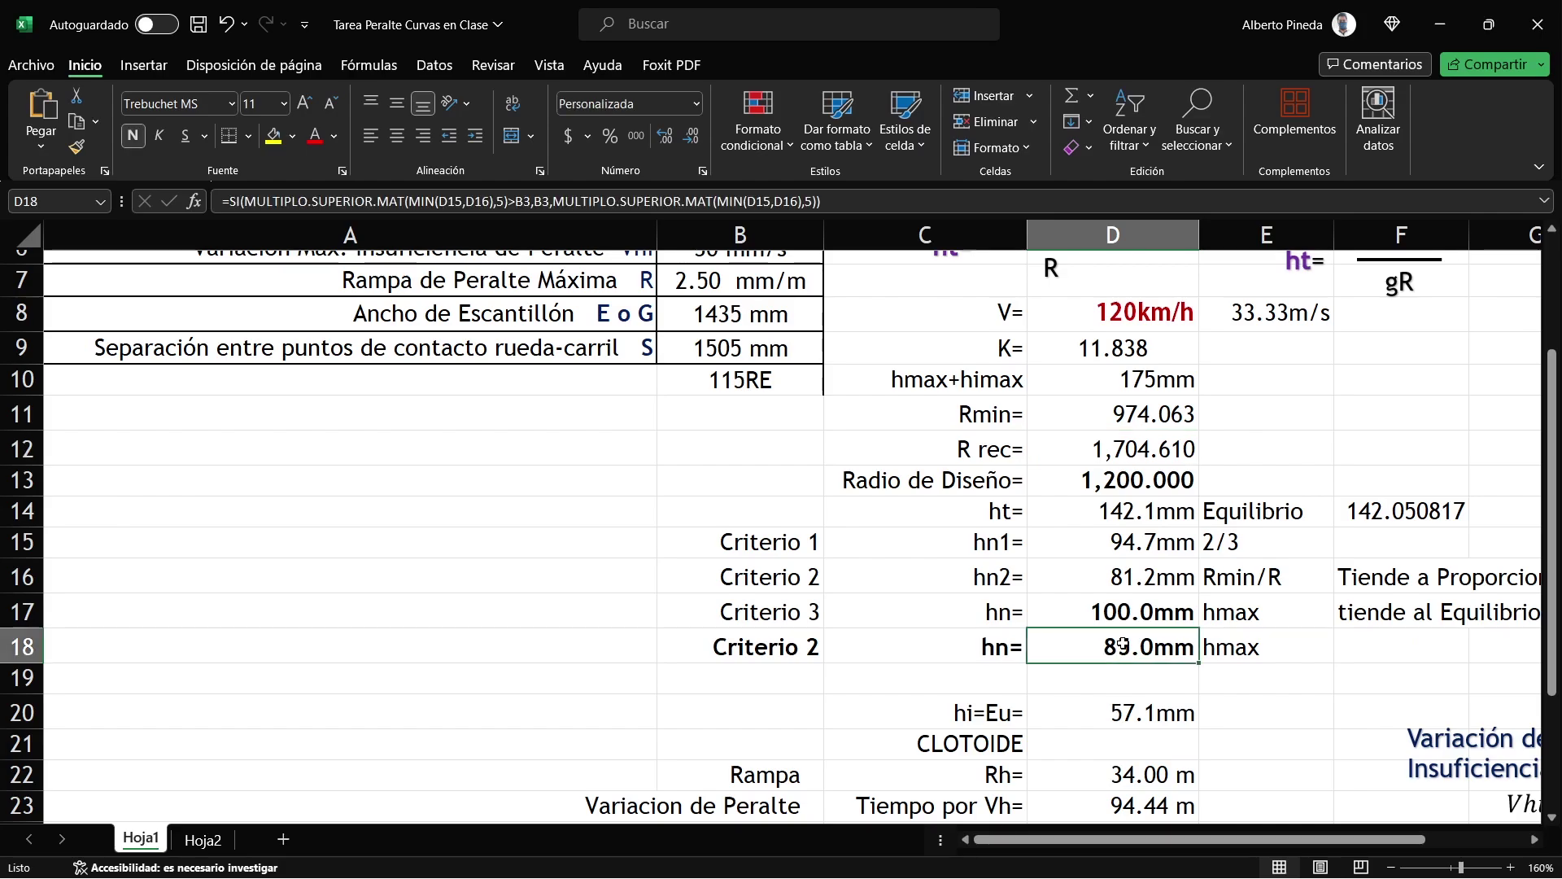
pyautogui.scroll(-1, 1127, 653)
pyautogui.scroll(-1, 1127, 653)
pyautogui.click(1121, 601)
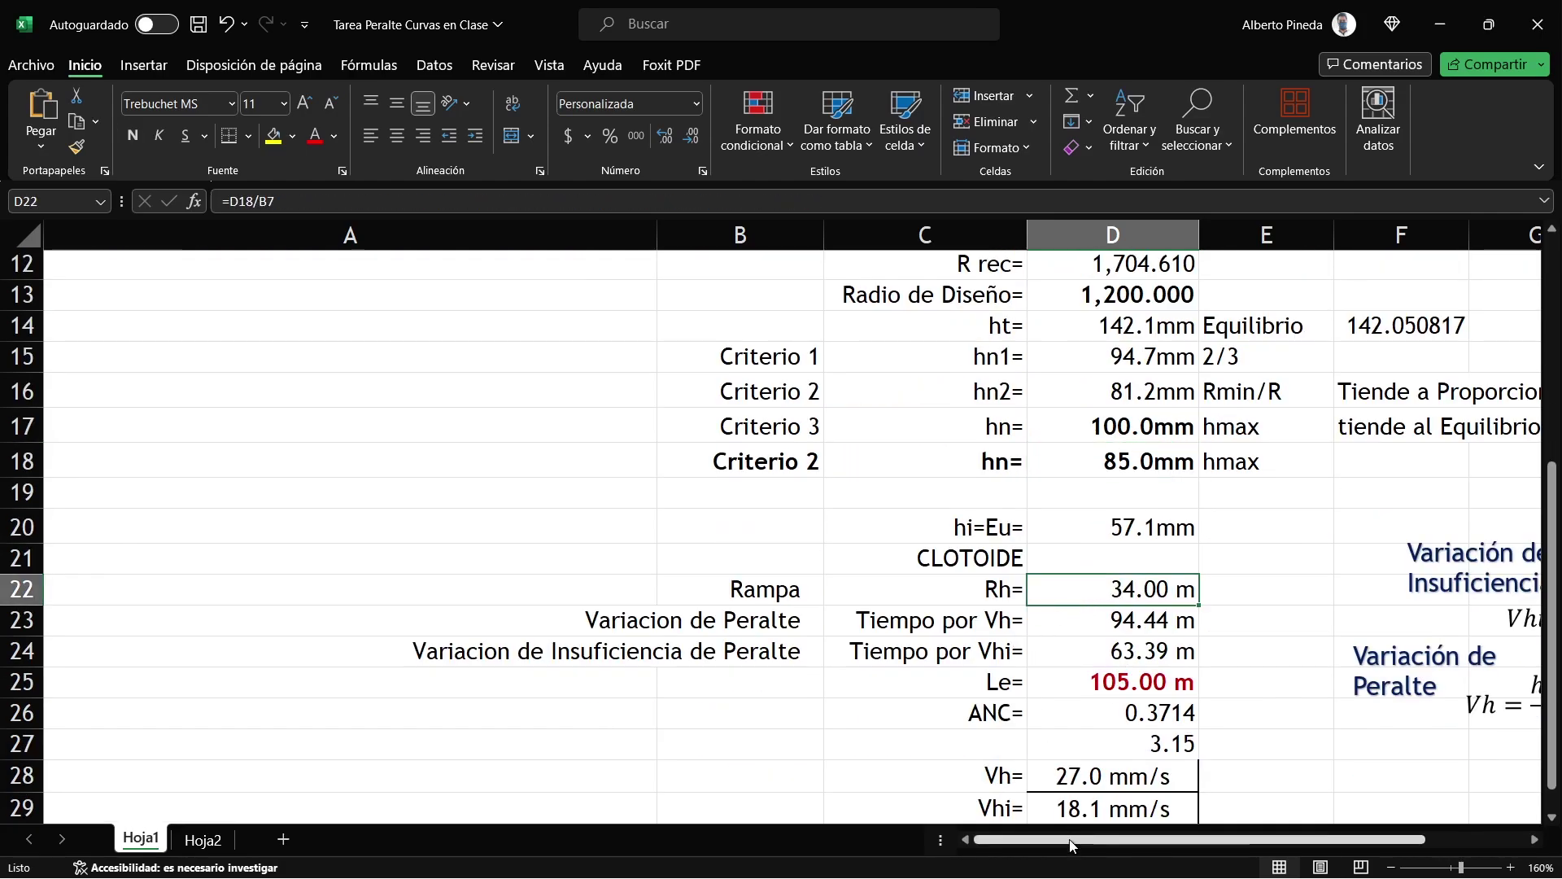
pyautogui.moveTo(1075, 842); pyautogui.dragTo(1095, 844)
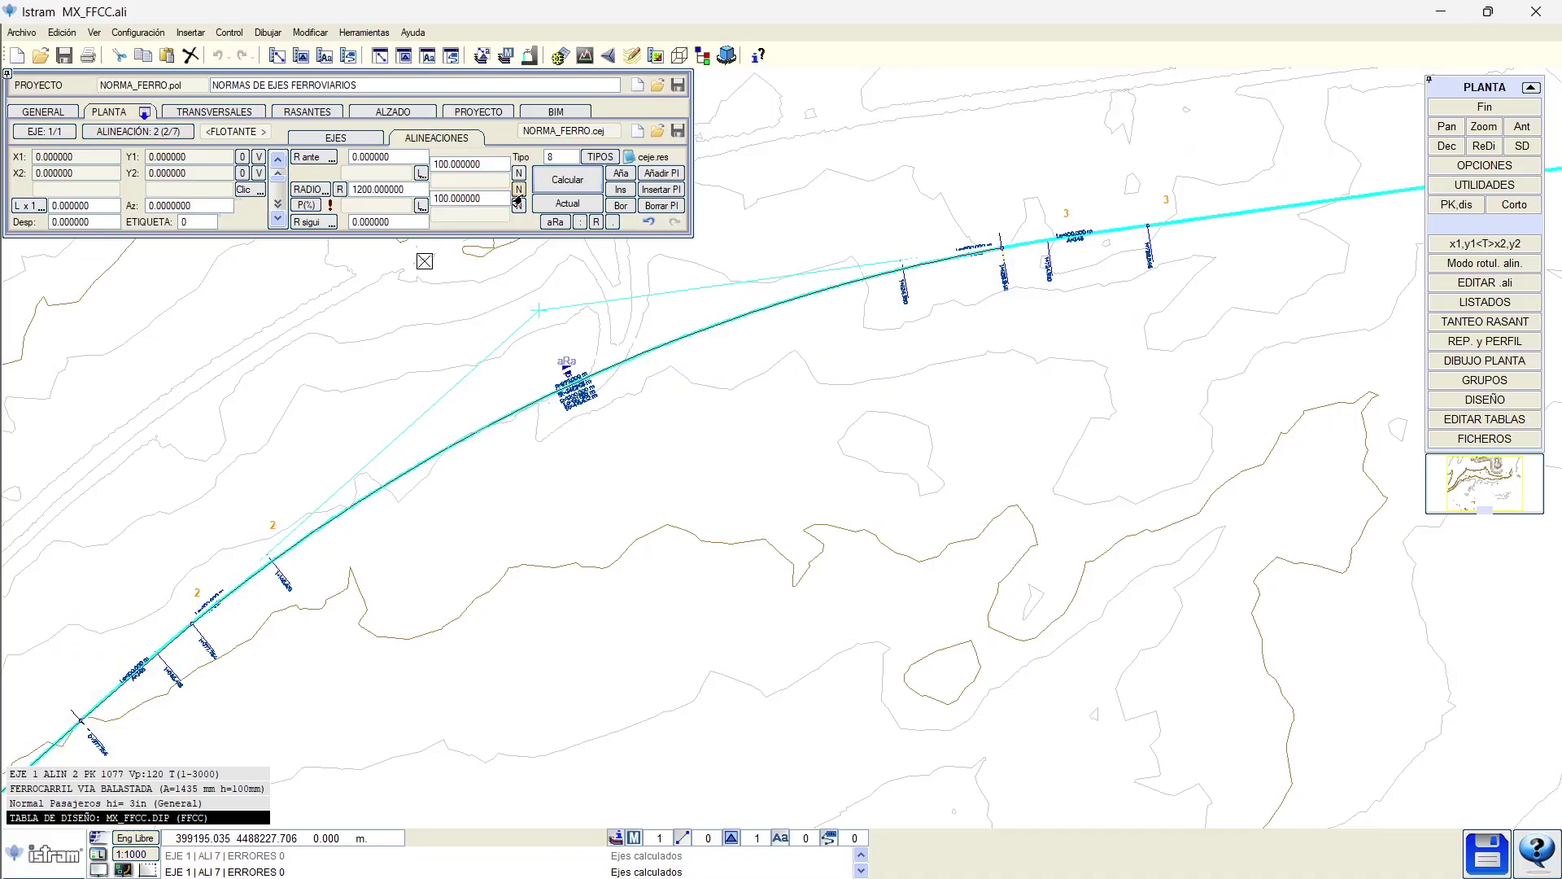
# Step: In Istram, apply the minimum clothoid length L MINIMA of 95 to the curve and recheck its design norm values
pyautogui.click(519, 197)
pyautogui.click(670, 213)
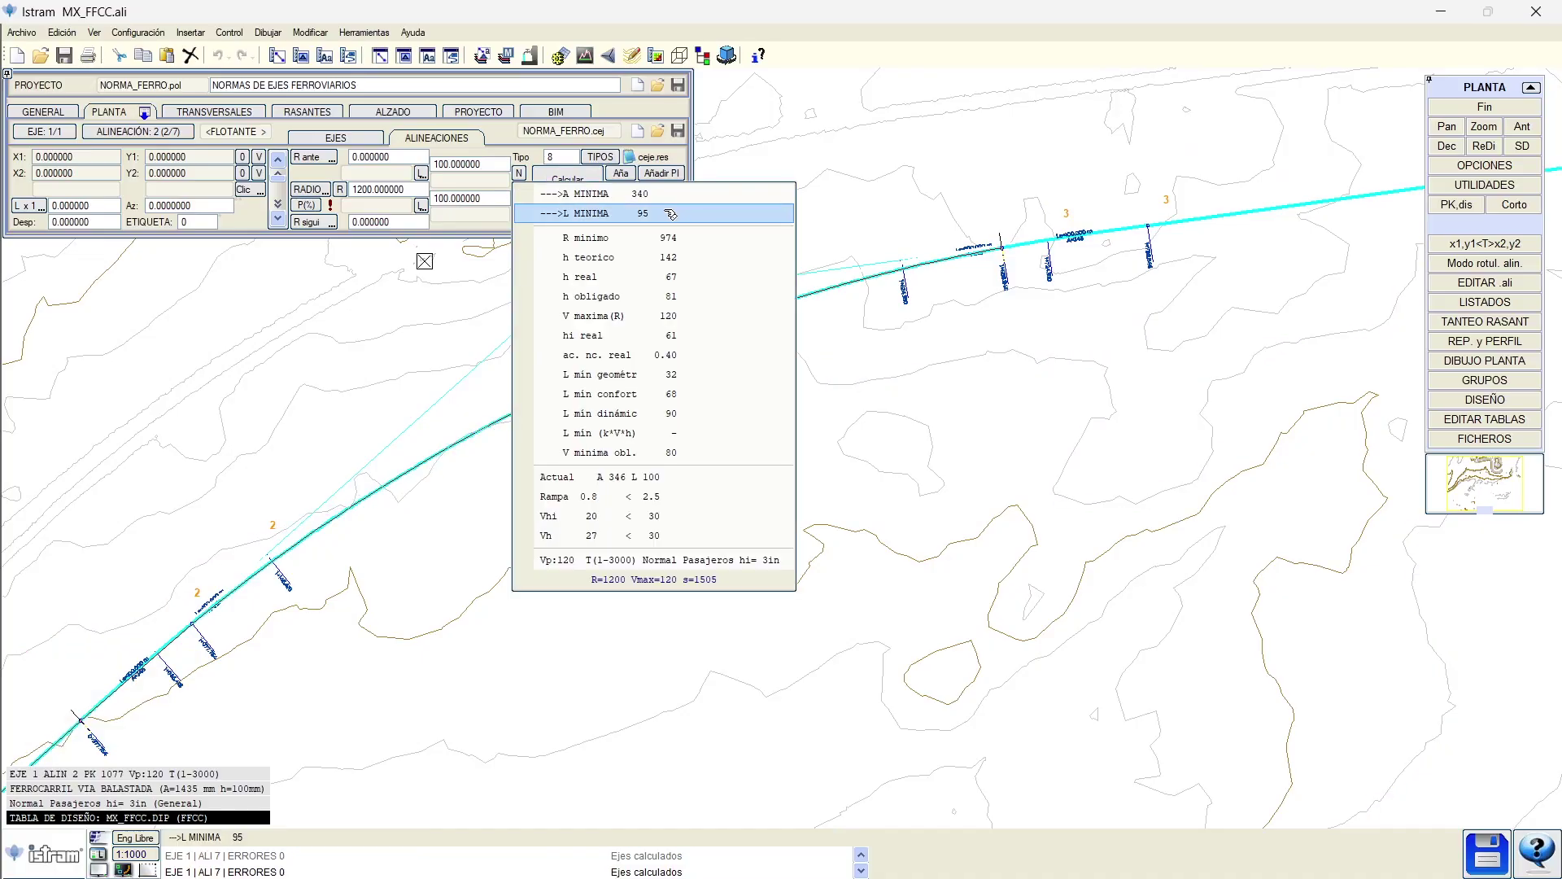
pyautogui.click(671, 213)
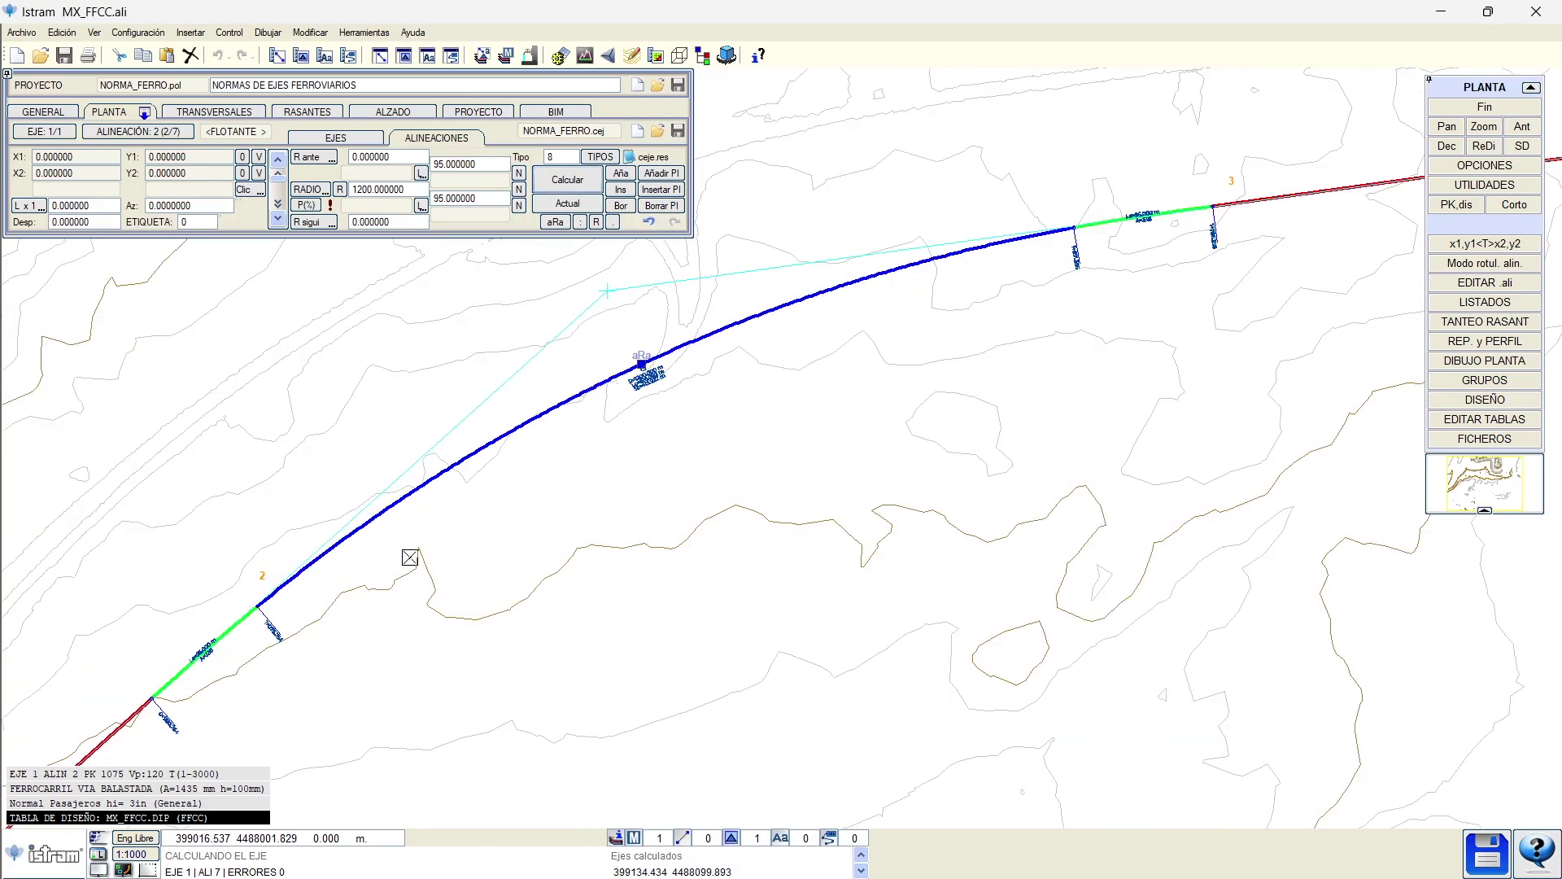
pyautogui.click(518, 192)
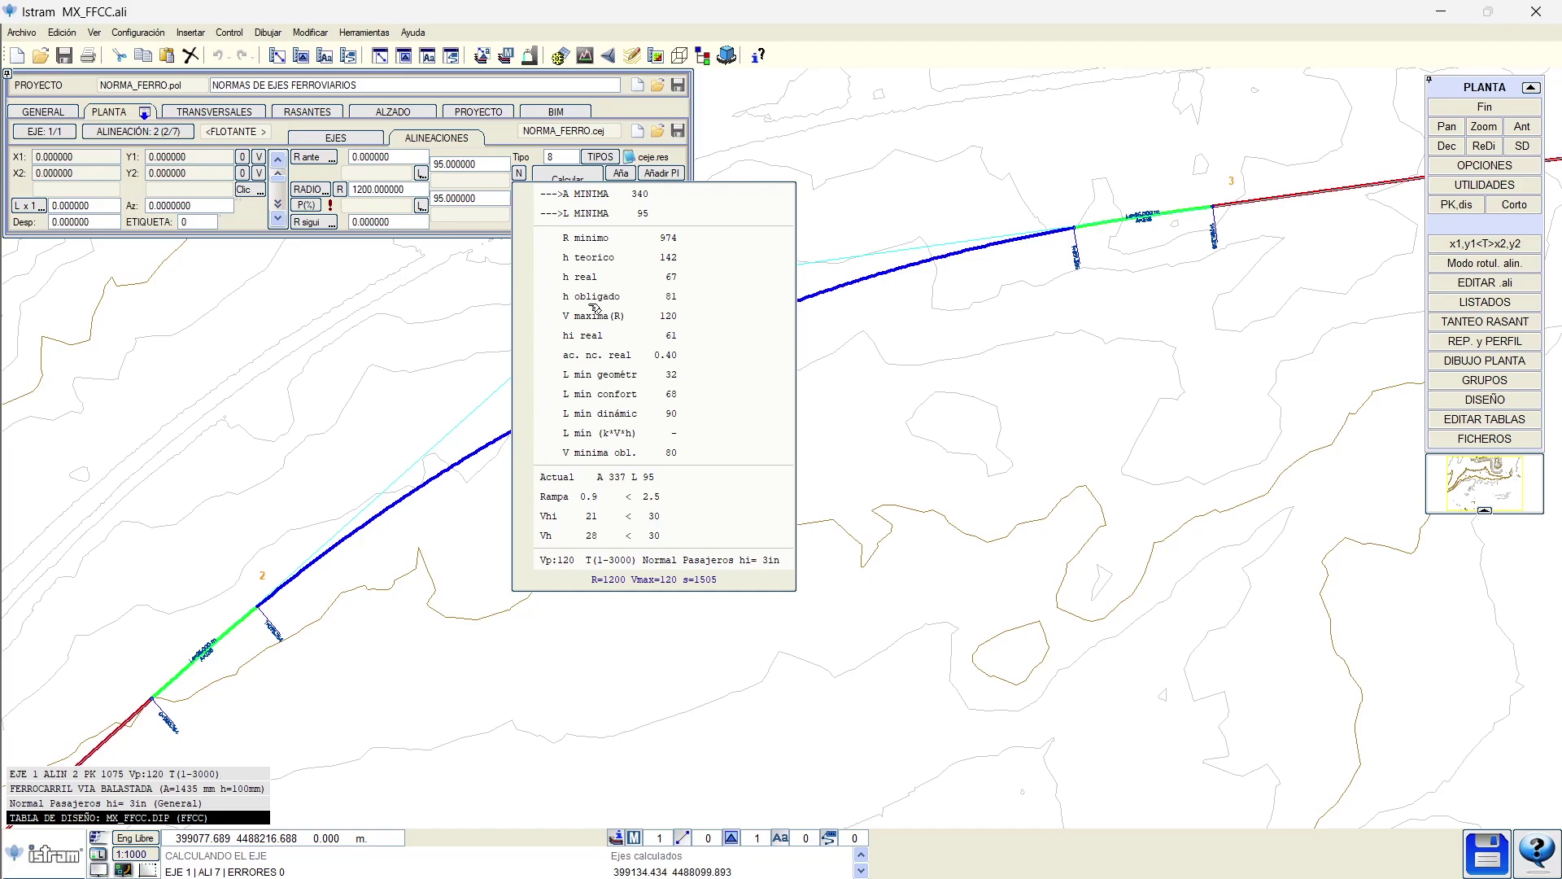
pyautogui.click(680, 307)
# Step: Open MX_FFCC.DIP in Notepad++ from the curve's forced cant dialog and set the RedH cant rounding to 5
pyautogui.click(301, 208)
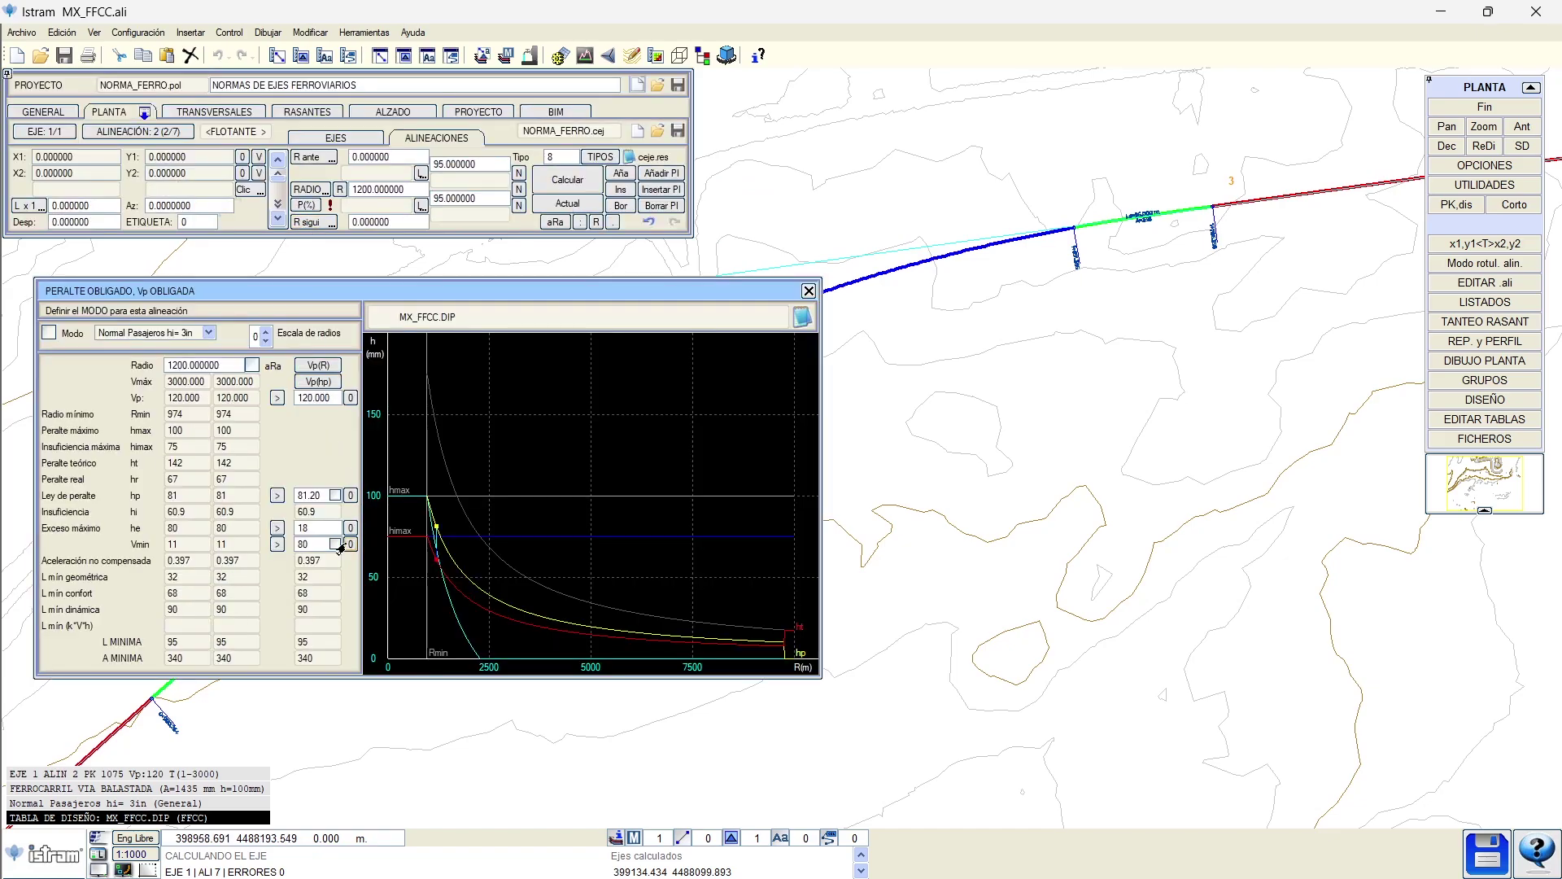
pyautogui.doubleClick(309, 496)
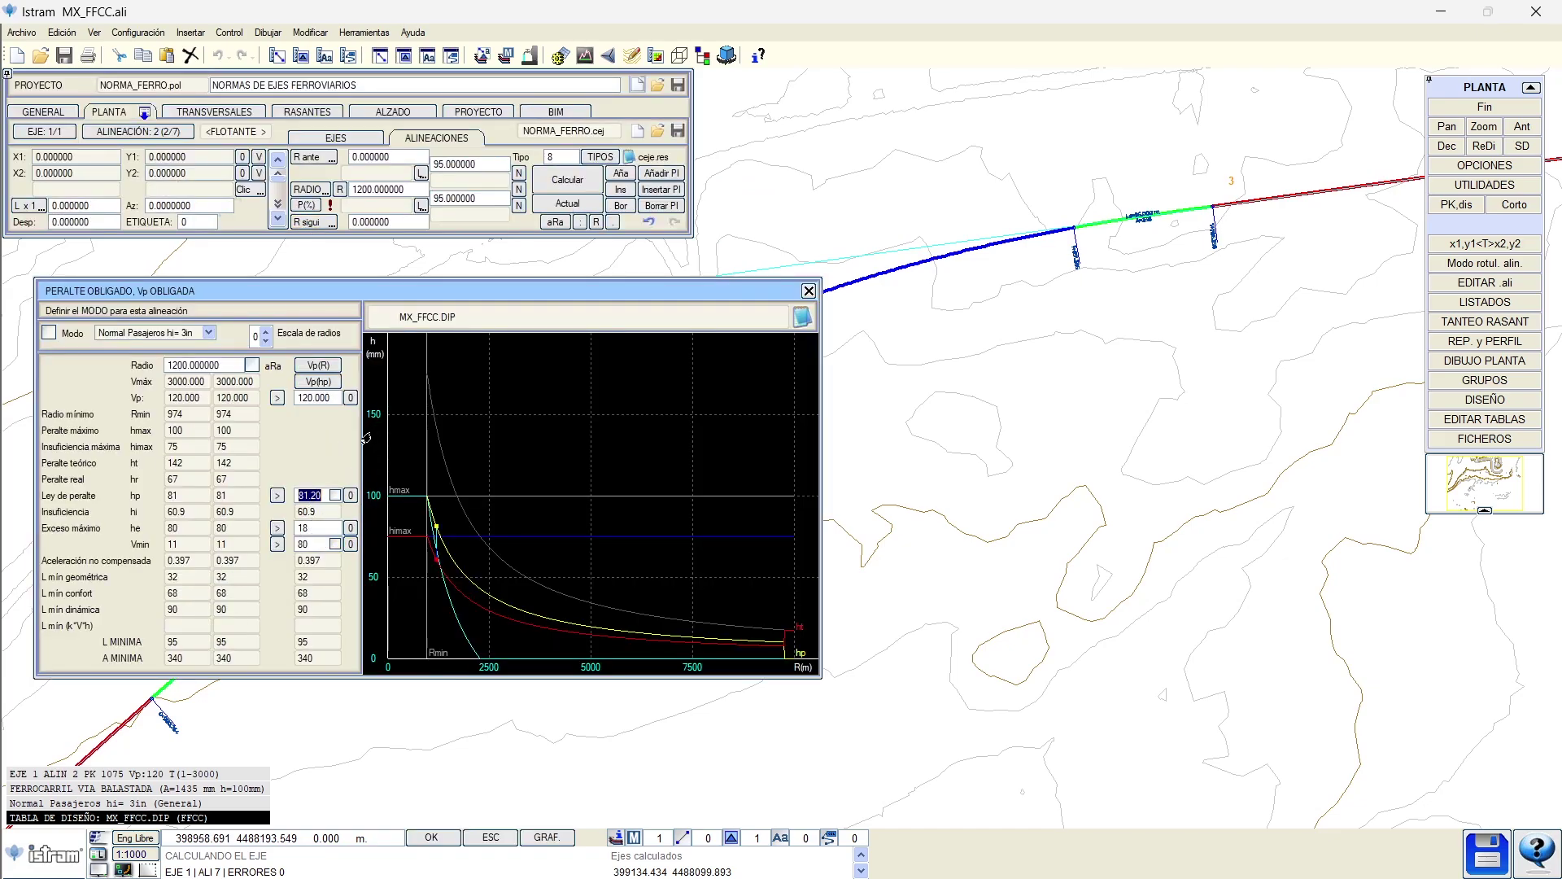
pyautogui.click(802, 317)
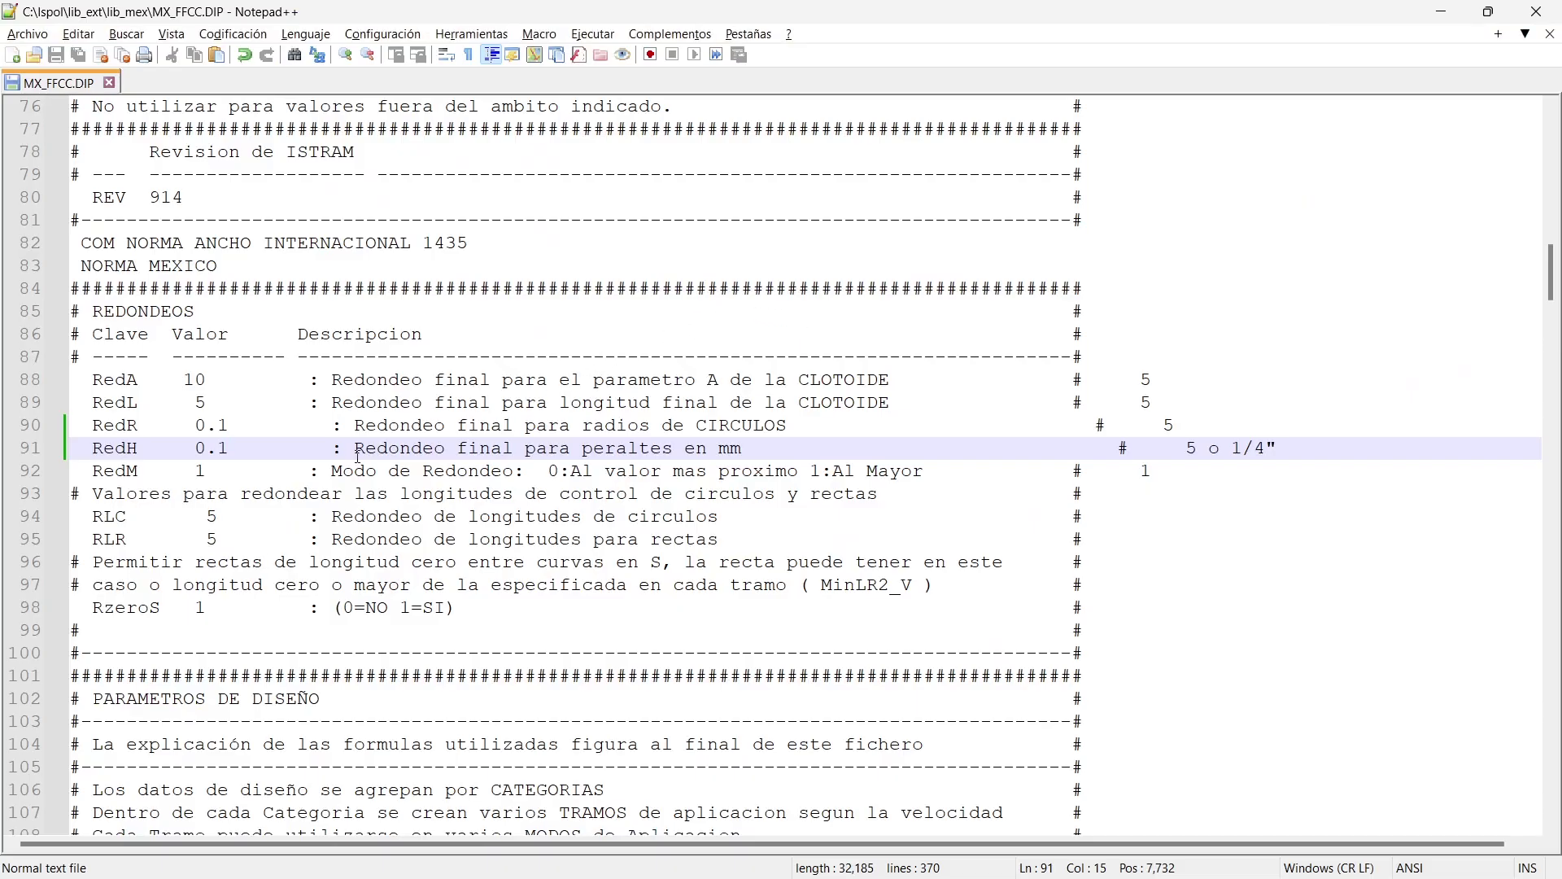
pyautogui.press('BackSpace')
pyautogui.press('BackSpace')
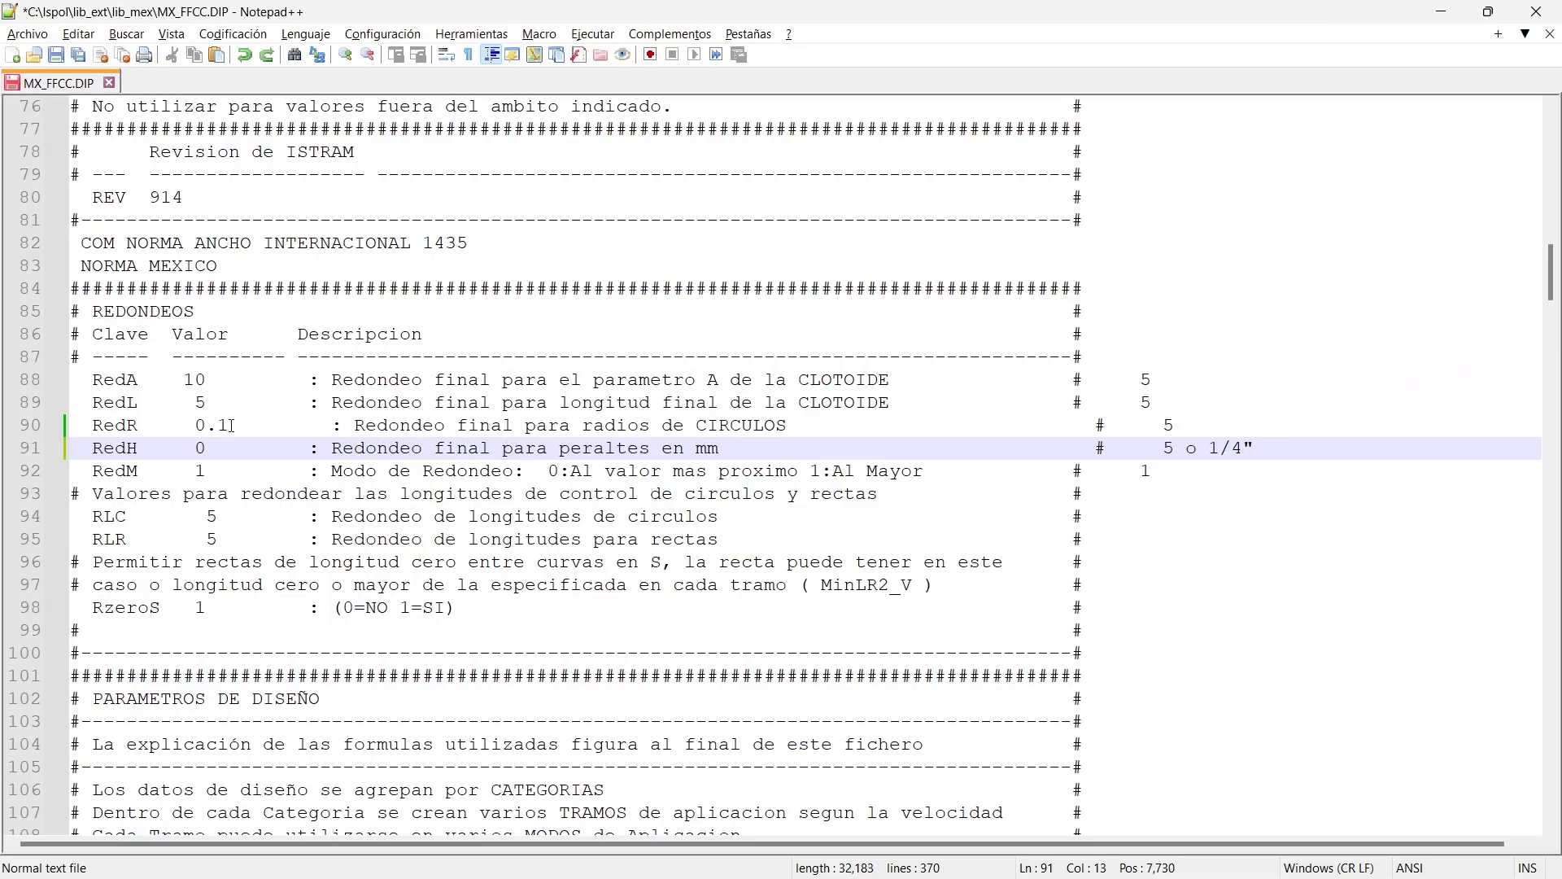
# Step: Set the RedR rounding for circle radii to 5 and save the design table file
pyautogui.press('Up')
pyautogui.press('Delete')
pyautogui.press('Delete')
pyautogui.press('BackSpace')
pyautogui.write('5')
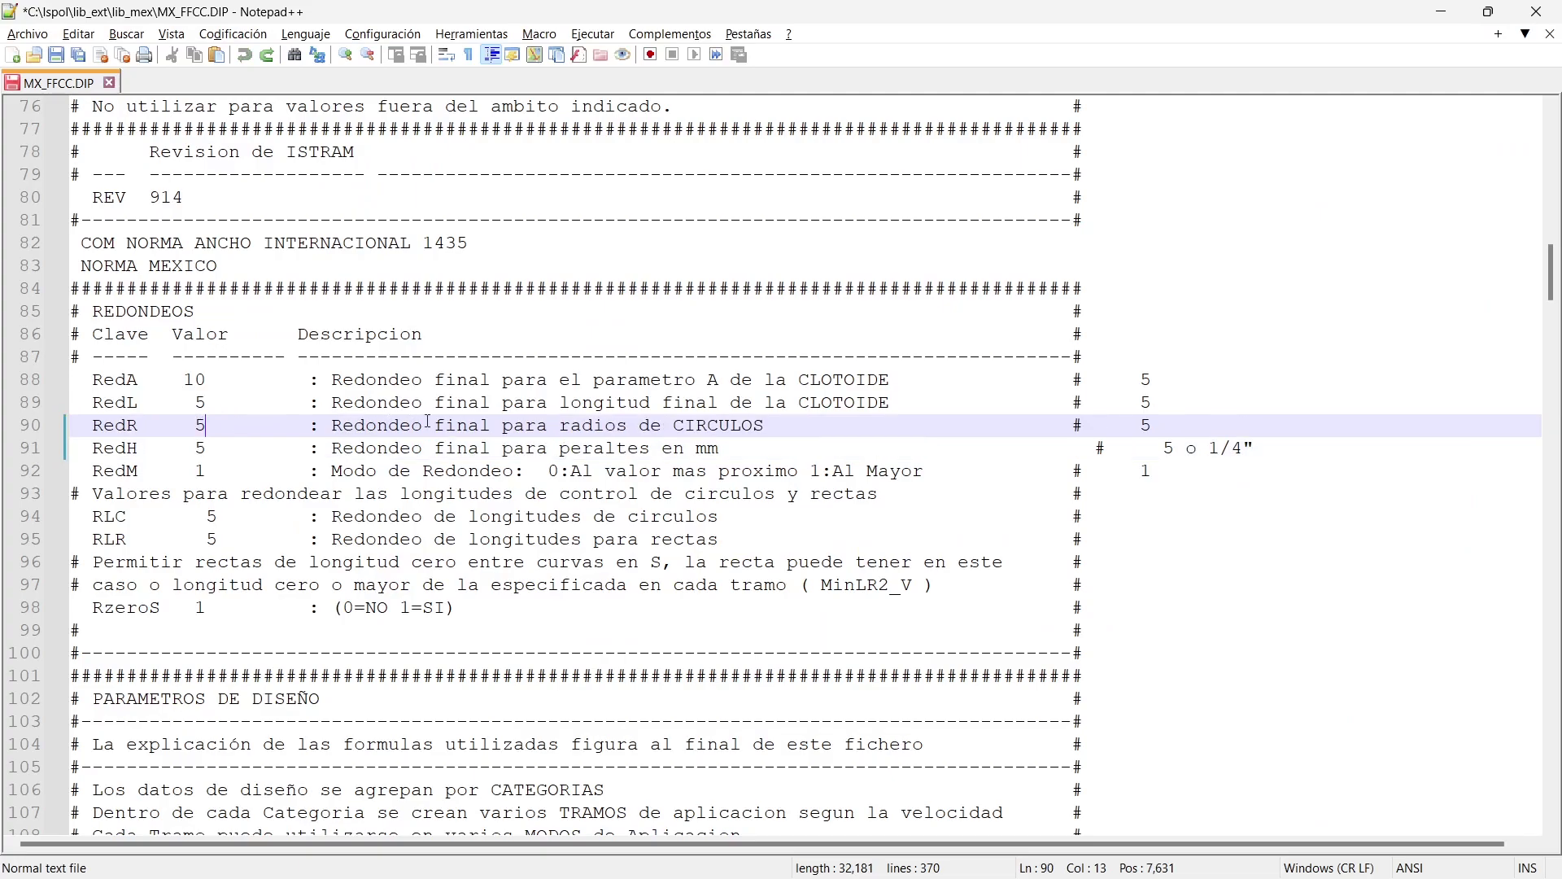
pyautogui.click(201, 444)
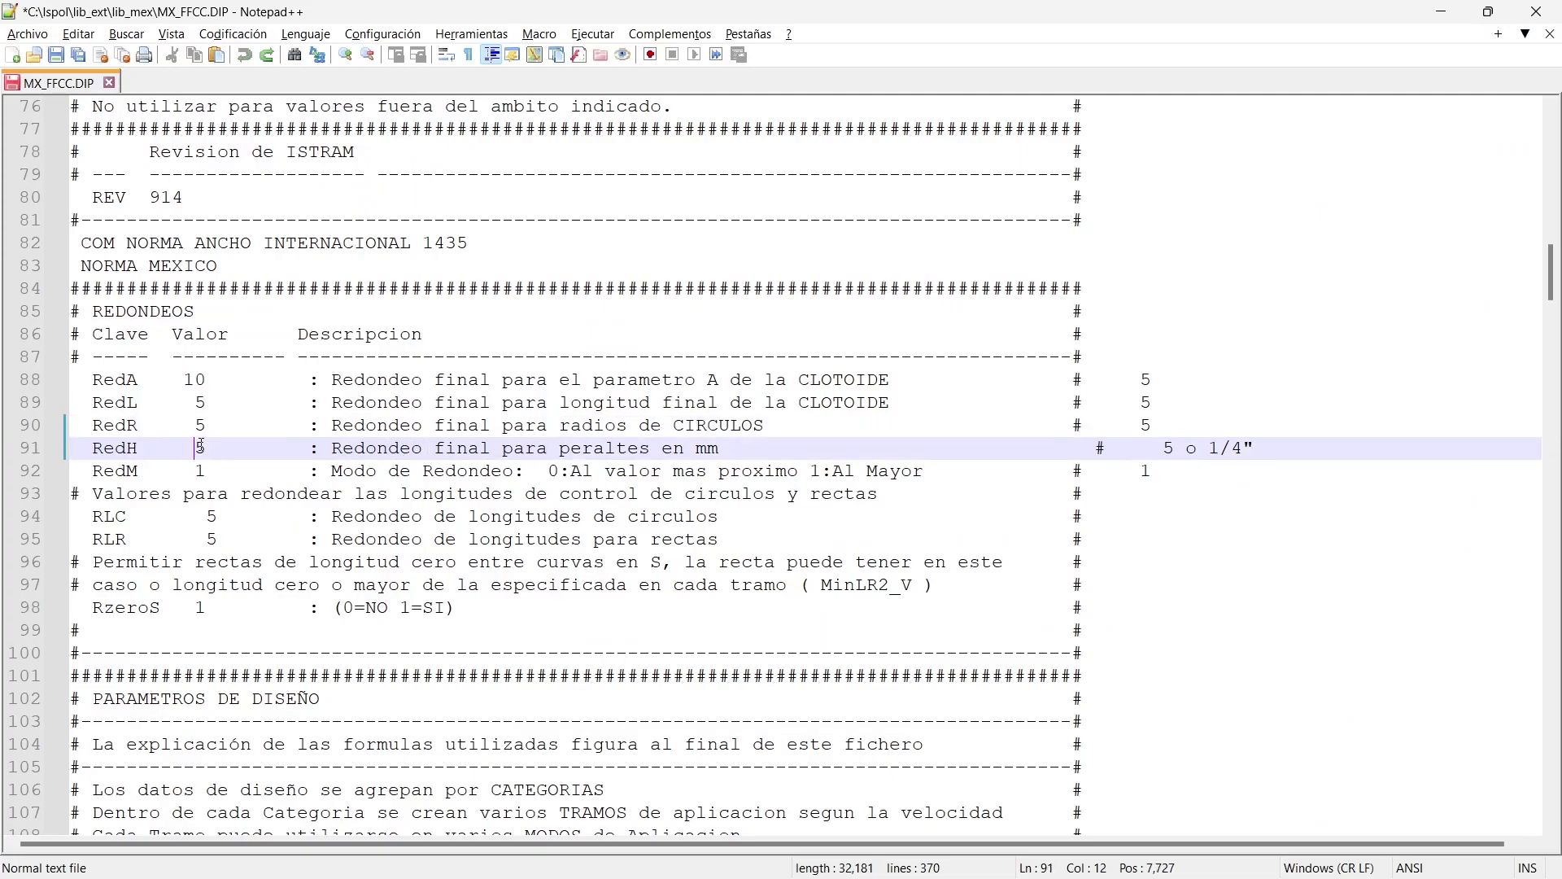
pyautogui.hotkey('ctrl', 's')
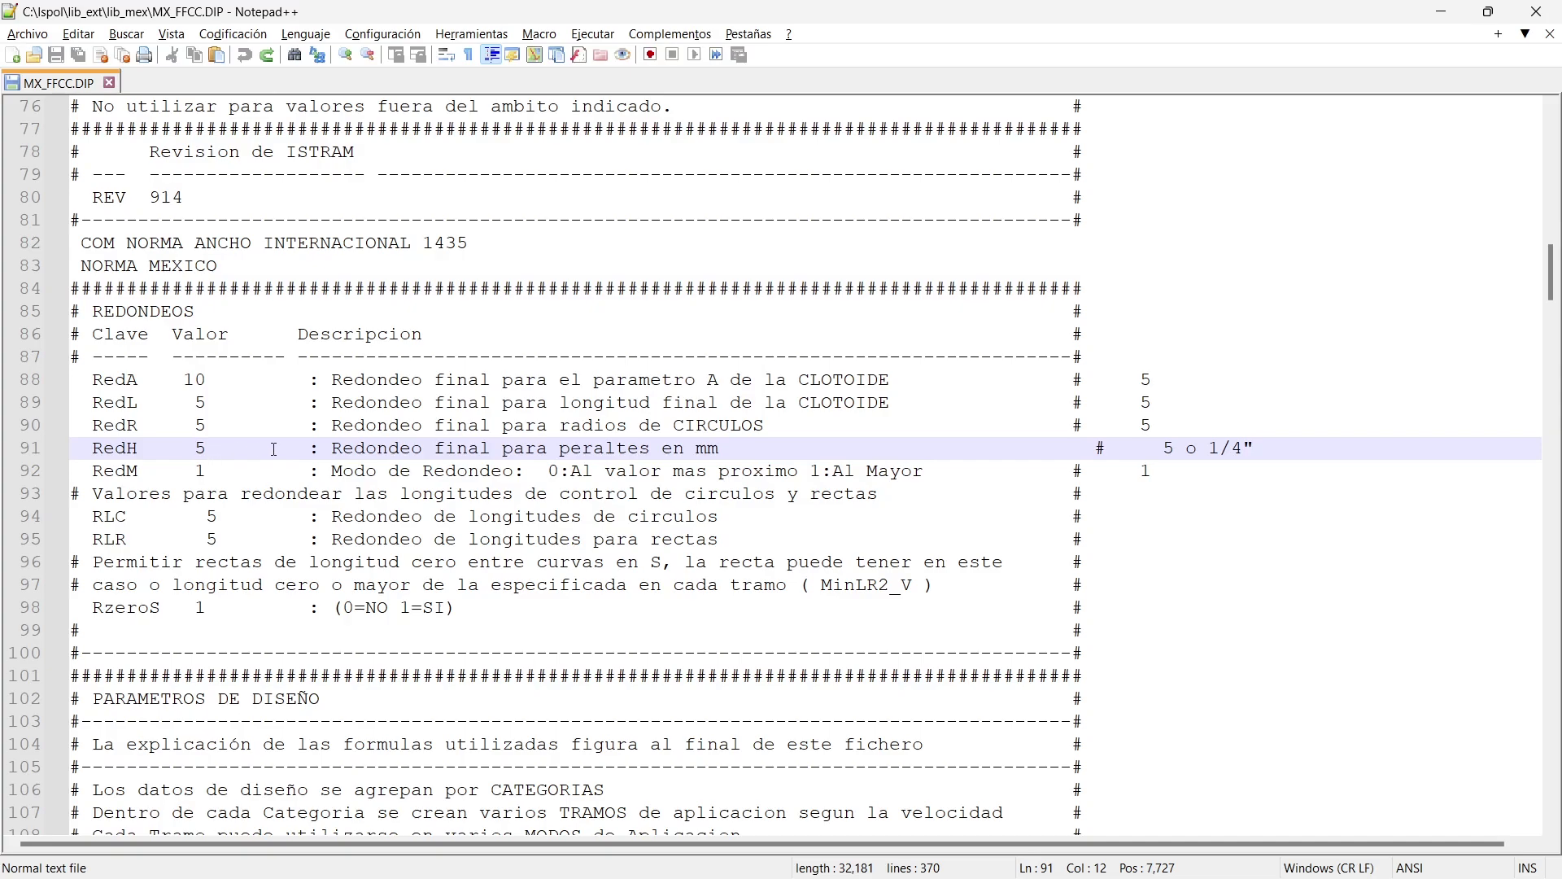
pyautogui.doubleClick(204, 450)
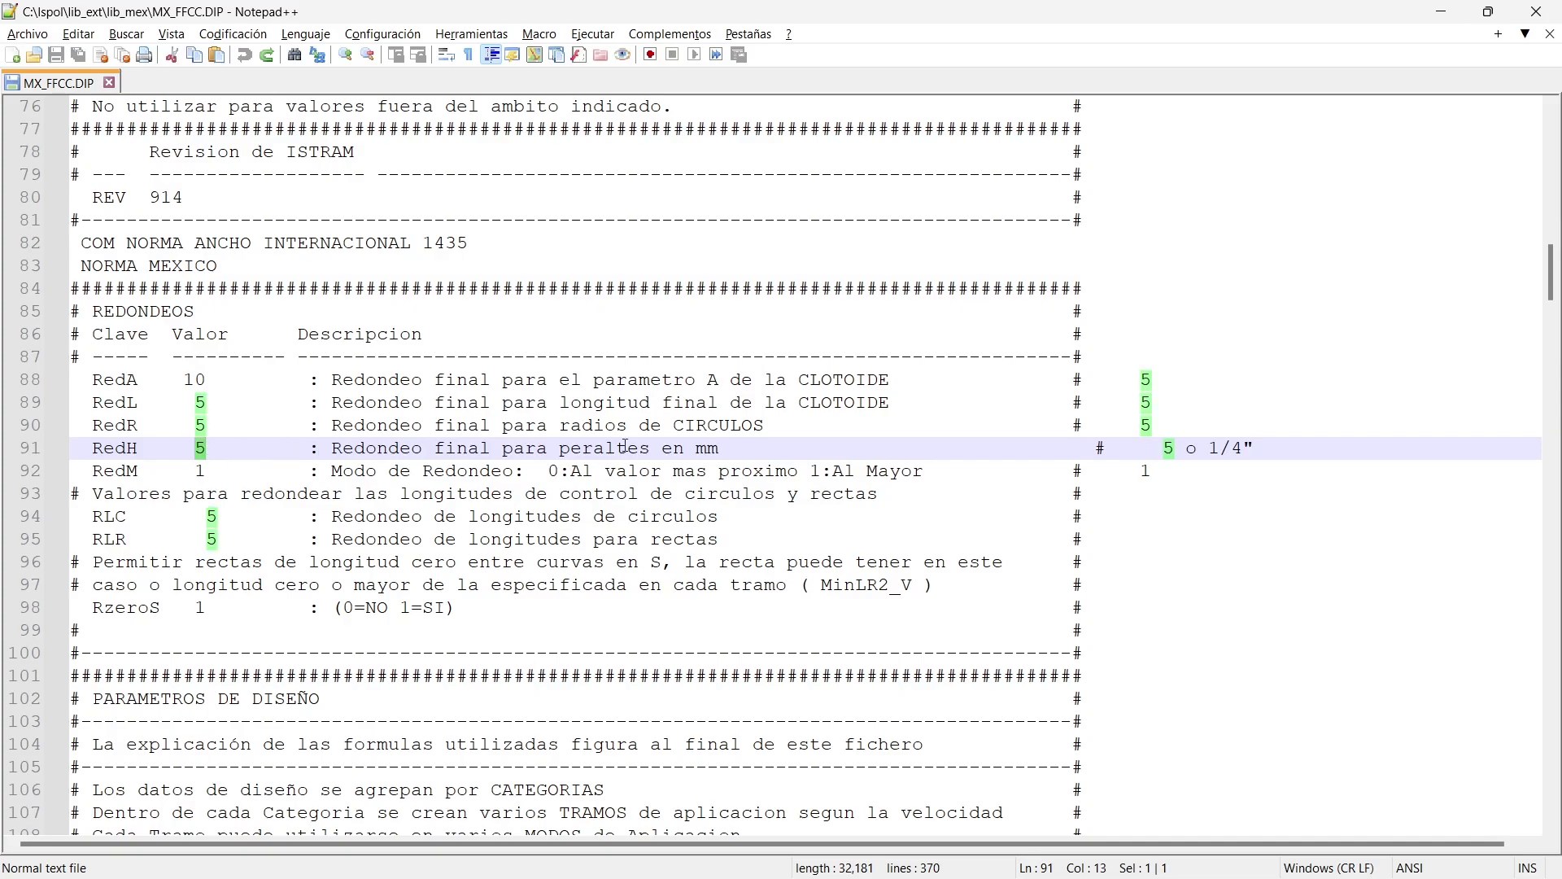
# Step: Recalculate the axis in Istram, adopt the table's cant law hp of 85 for the curve, and return to Excel
pyautogui.hotkey('alt', 'Tab')
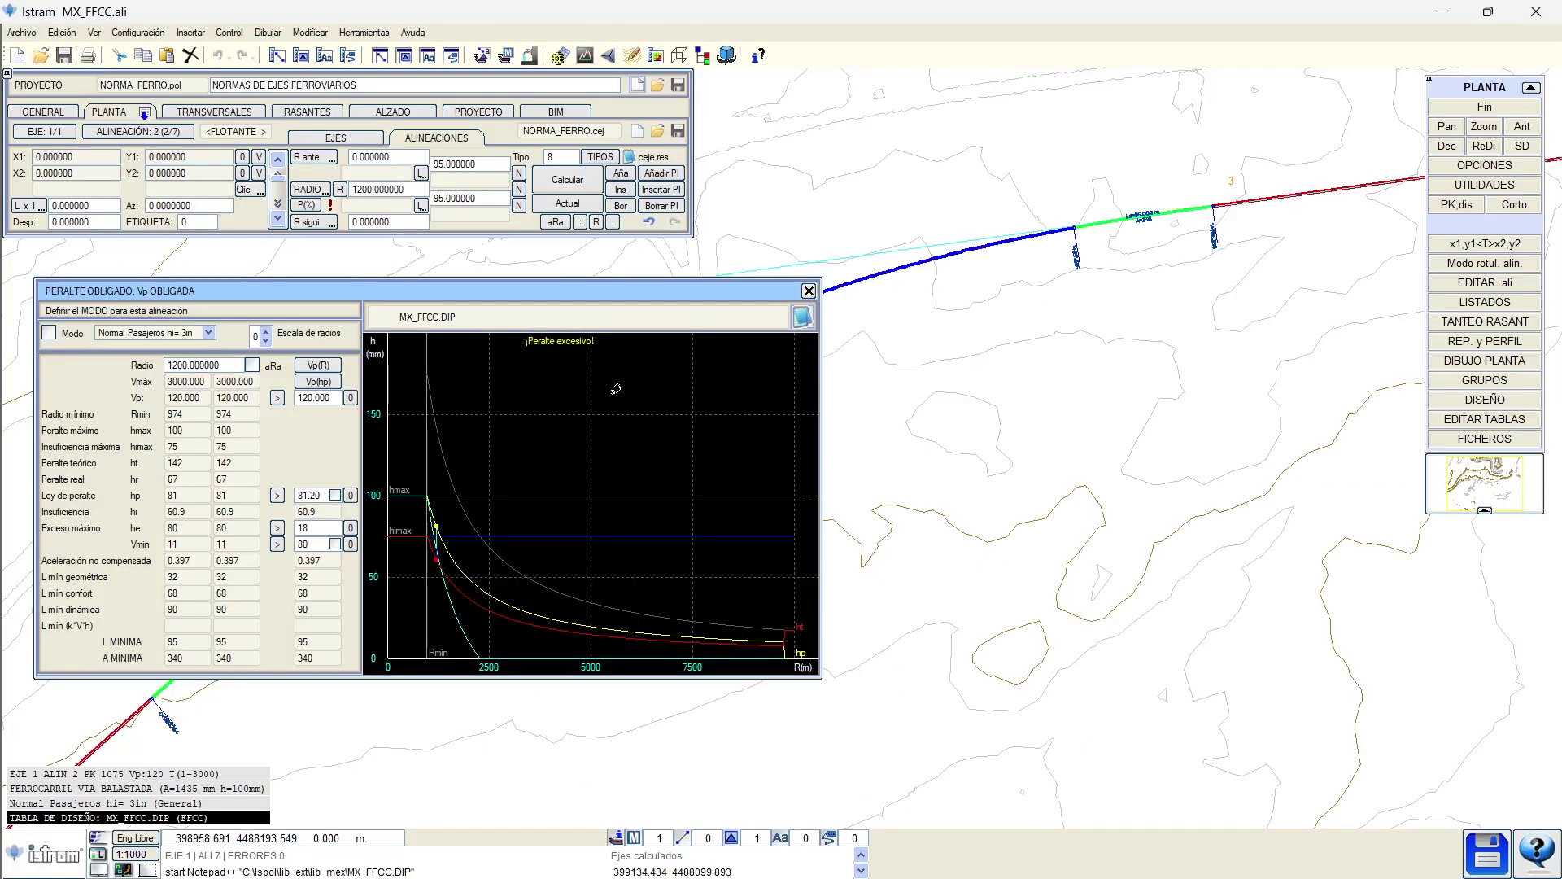
pyautogui.click(564, 181)
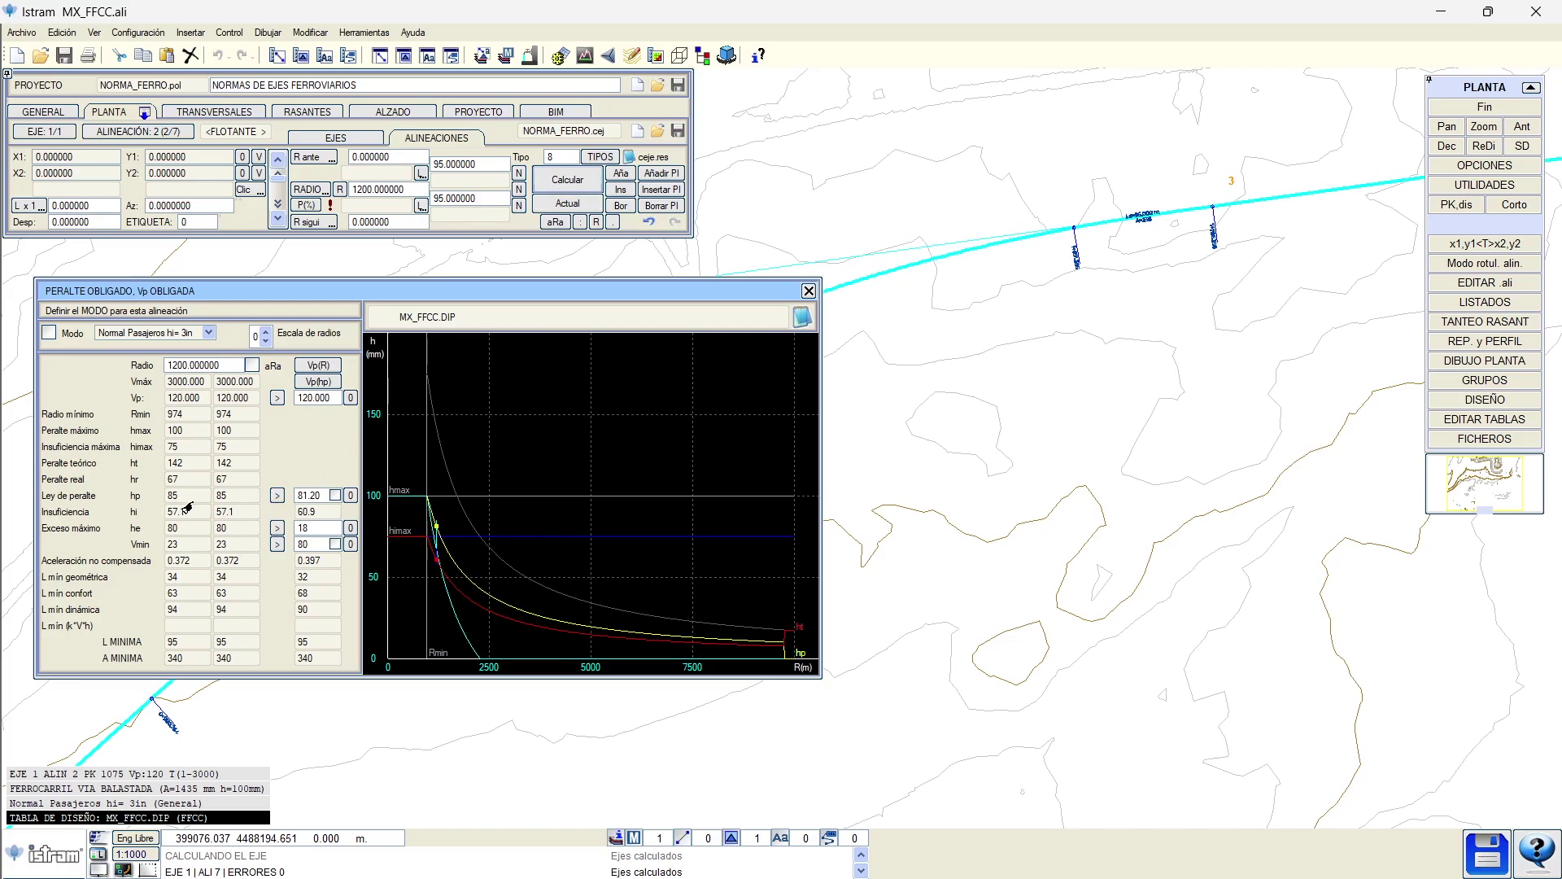
pyautogui.click(277, 498)
pyautogui.hotkey('alt', 'Tab')
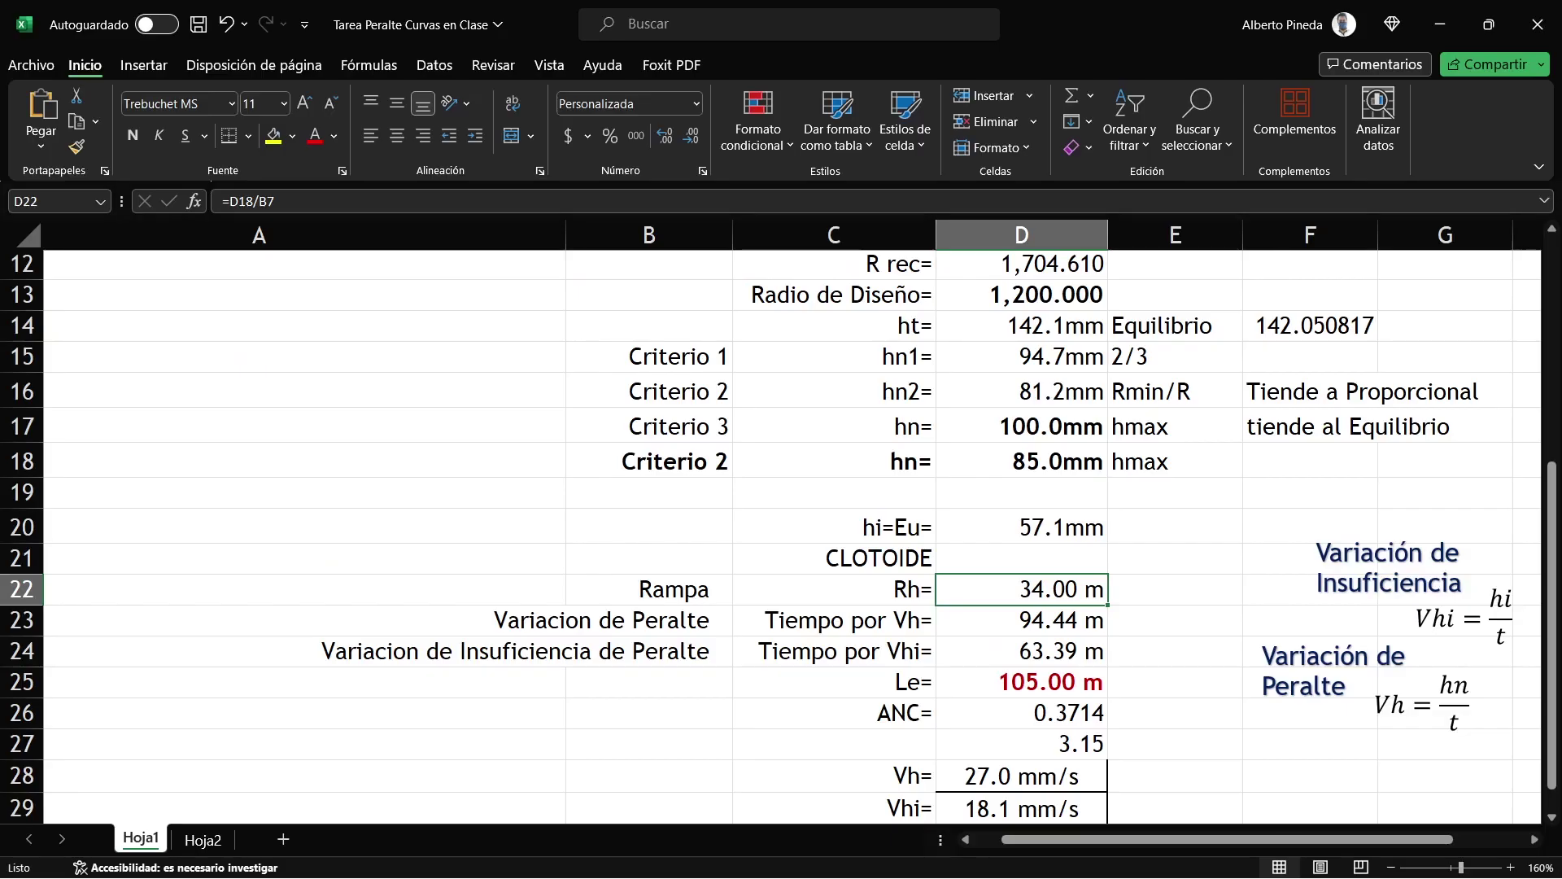
# Step: Review the cant criteria hn1, hn2 and hn and the cant deficiency hi=Eu in D15 to D20 of the Excel sheet
pyautogui.click(1053, 470)
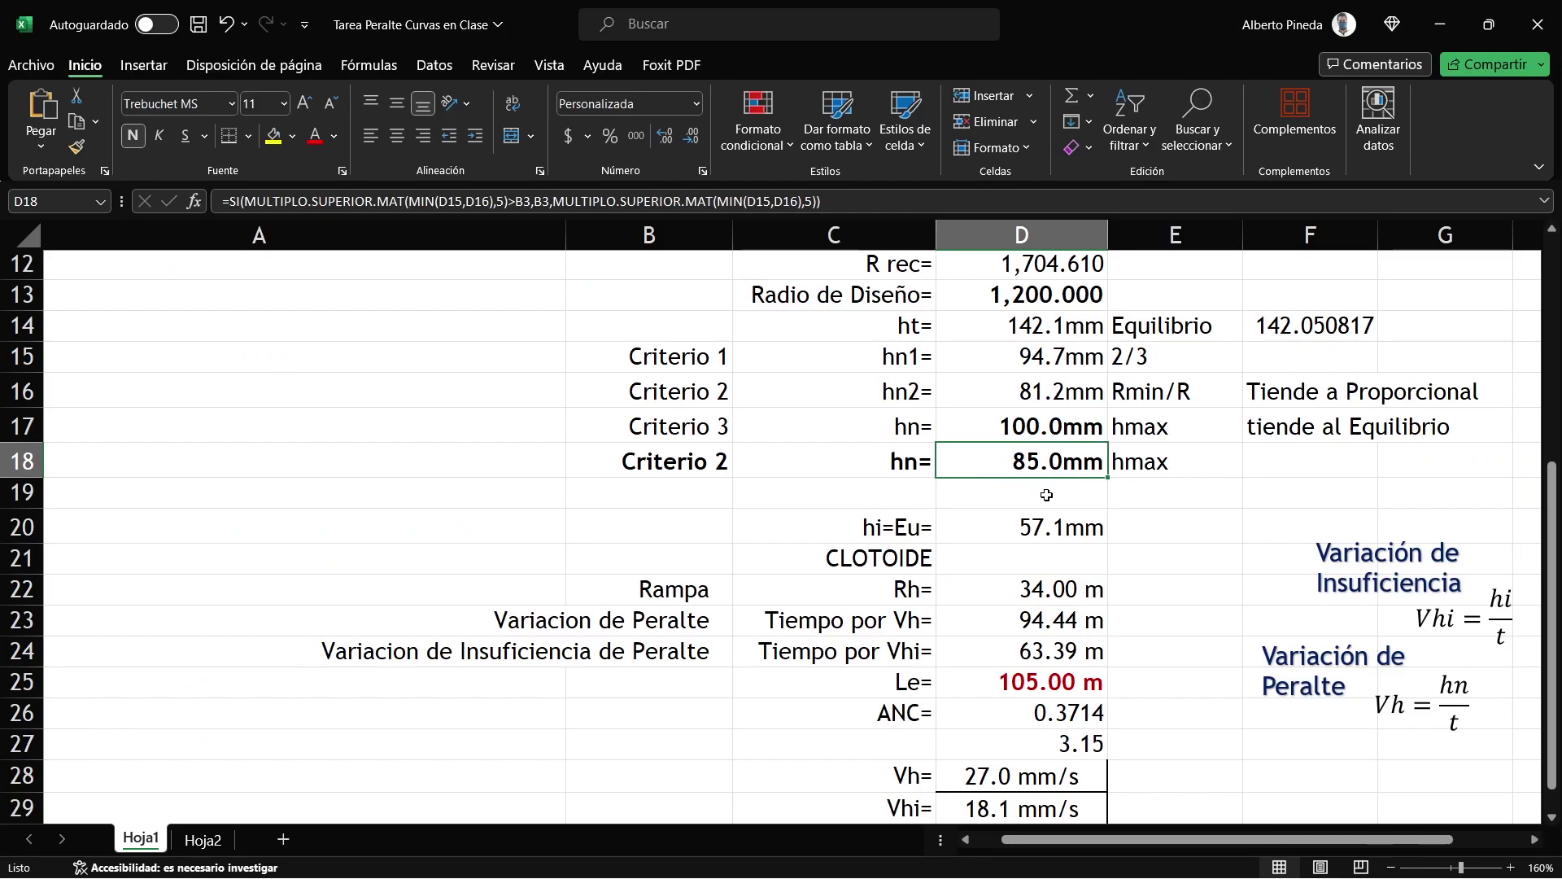
pyautogui.click(1045, 524)
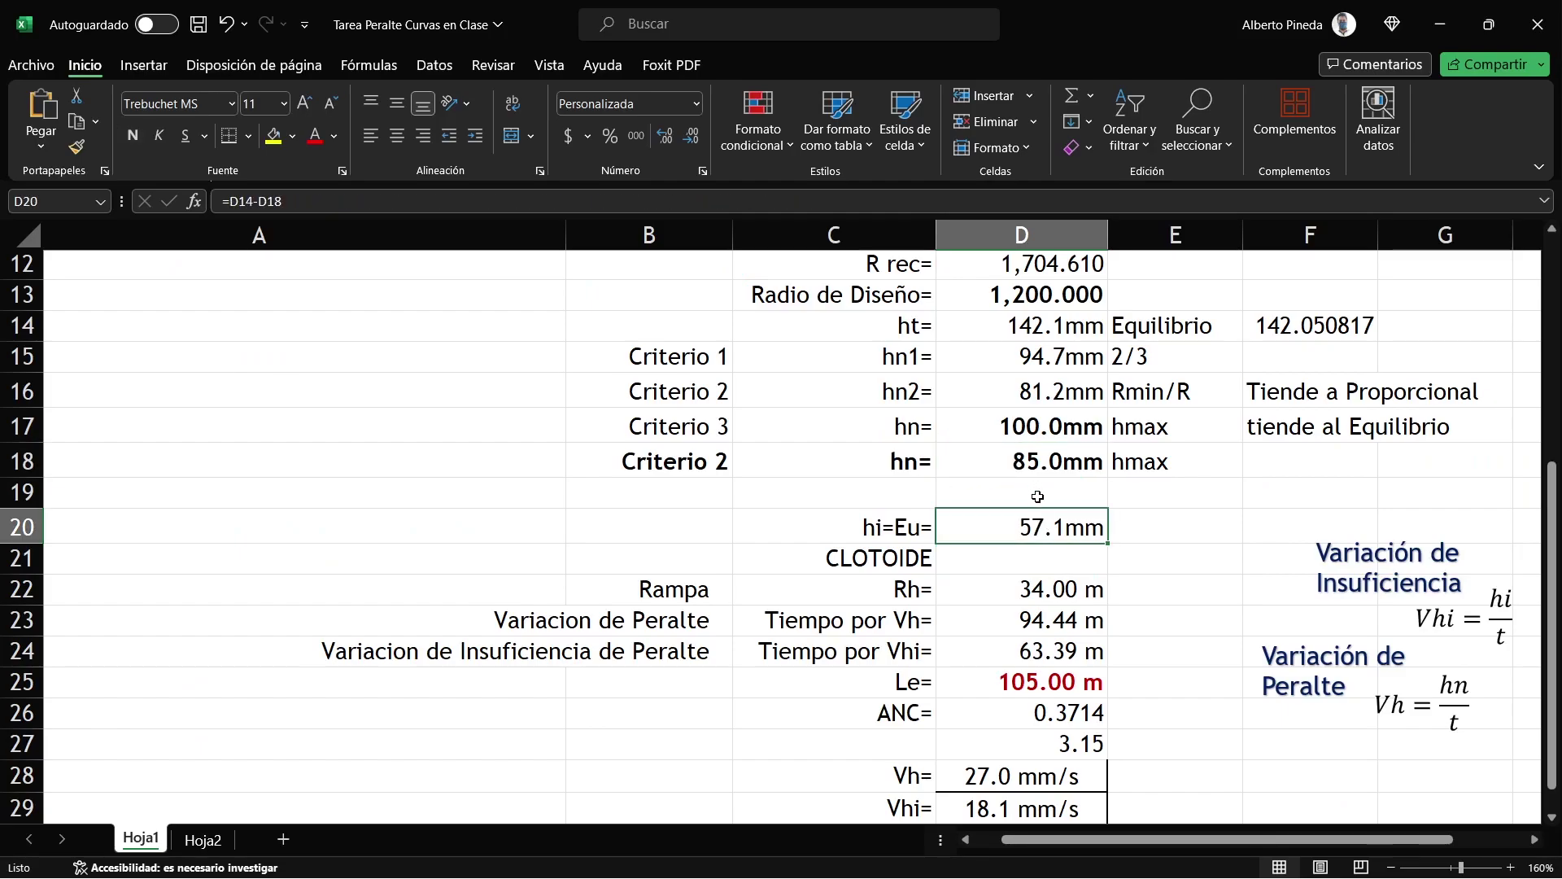
pyautogui.scroll(-1, 1037, 497)
pyautogui.moveTo(911, 370); pyautogui.dragTo(1019, 368)
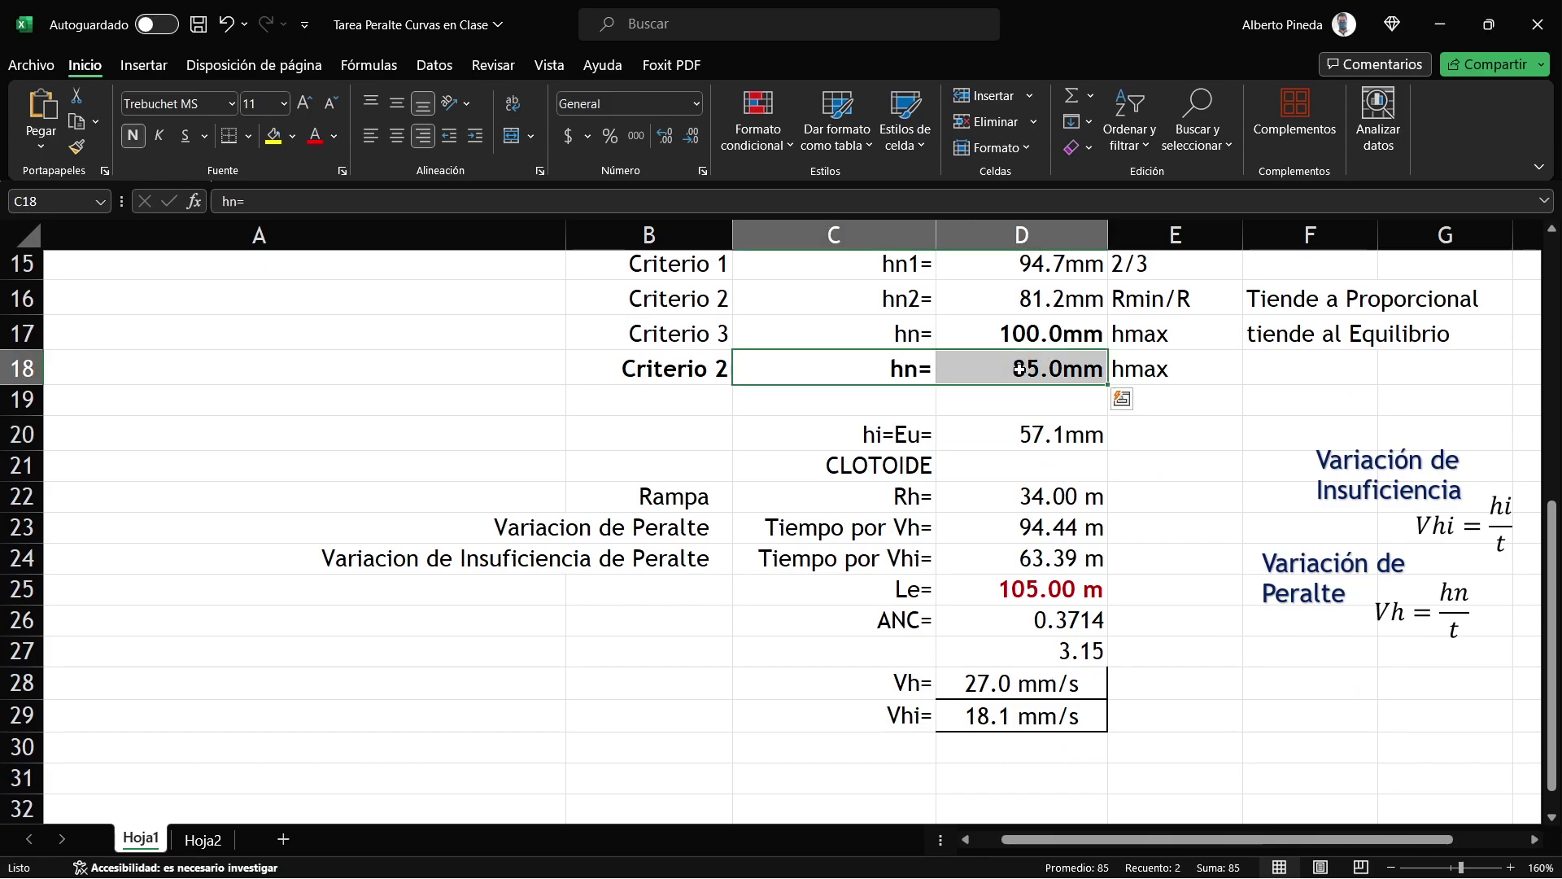
pyautogui.click(1032, 263)
pyautogui.click(1009, 299)
pyautogui.click(1048, 334)
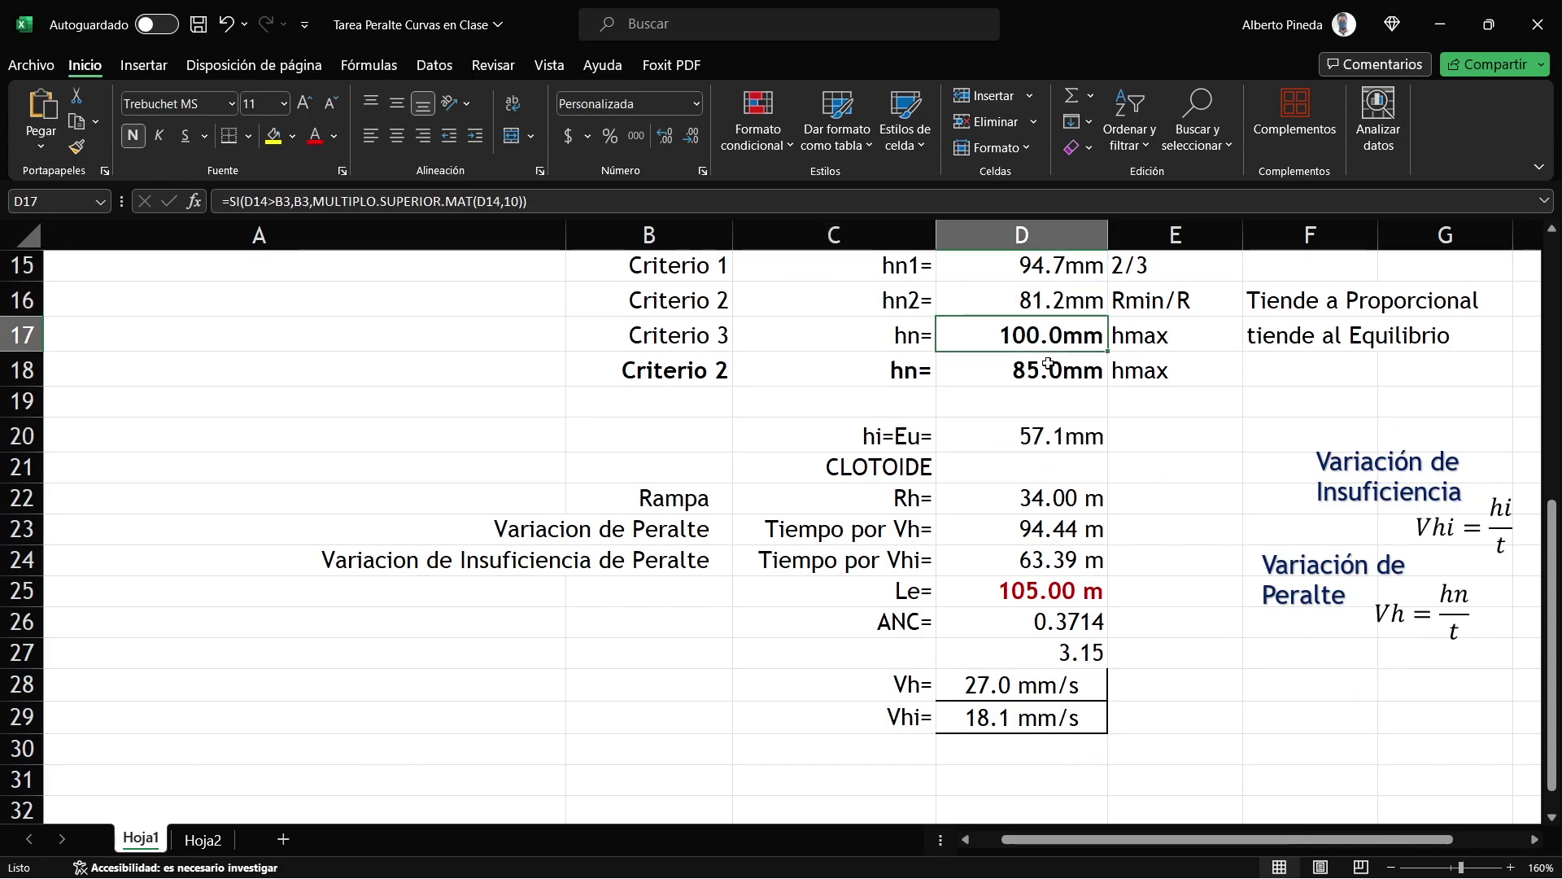
pyautogui.click(1048, 368)
pyautogui.click(1056, 439)
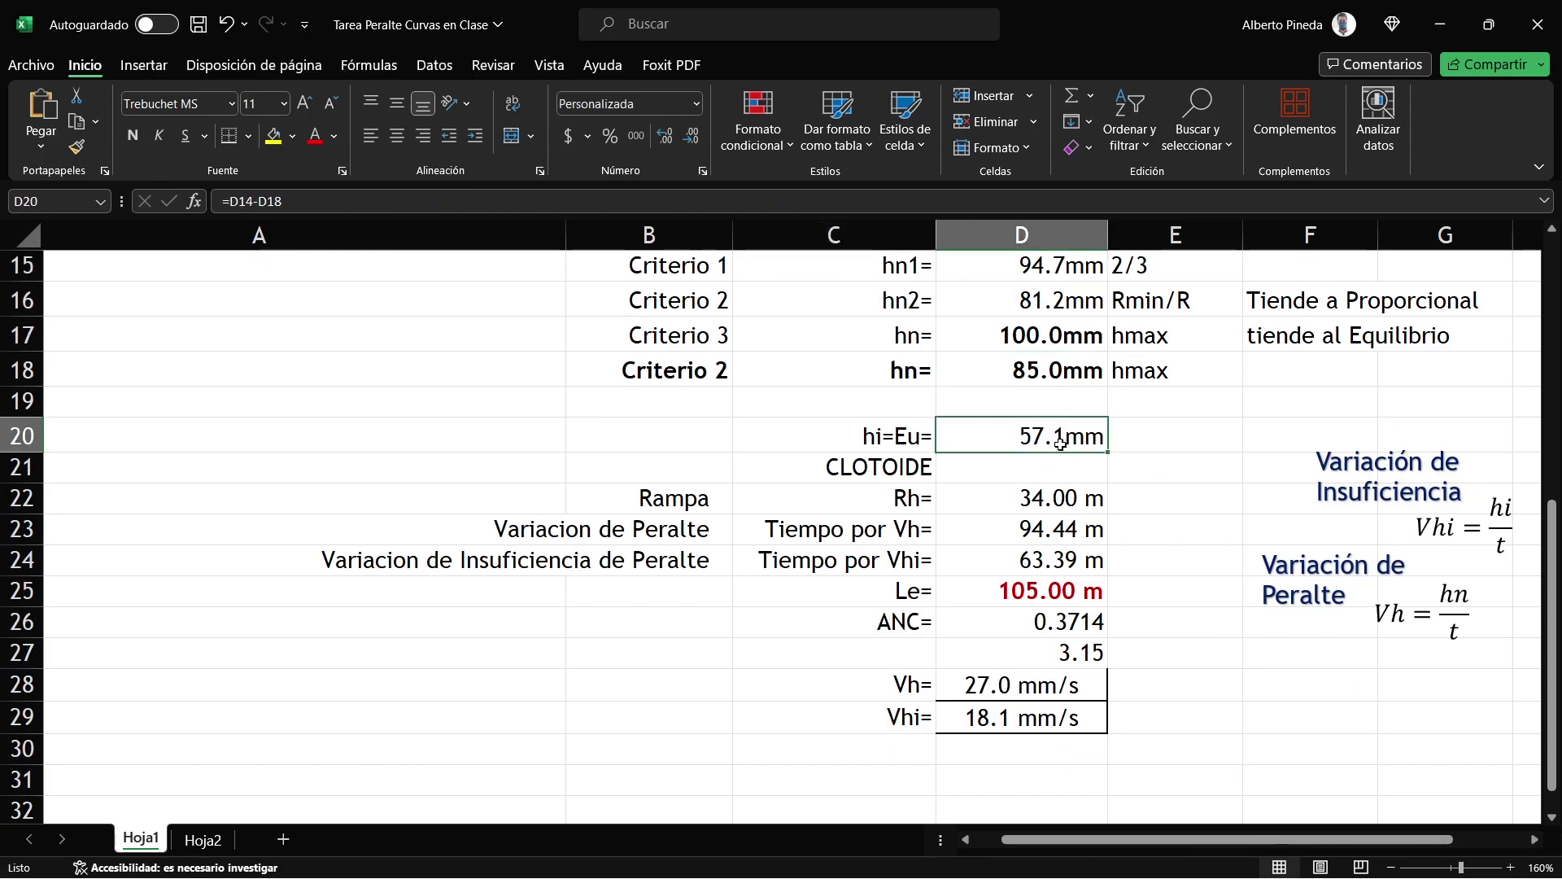
# Step: Switch to Istram, close the forced cant dialog and show the design norm values for the 1200 m curve's clothoid
pyautogui.hotkey('alt', 'Tab')
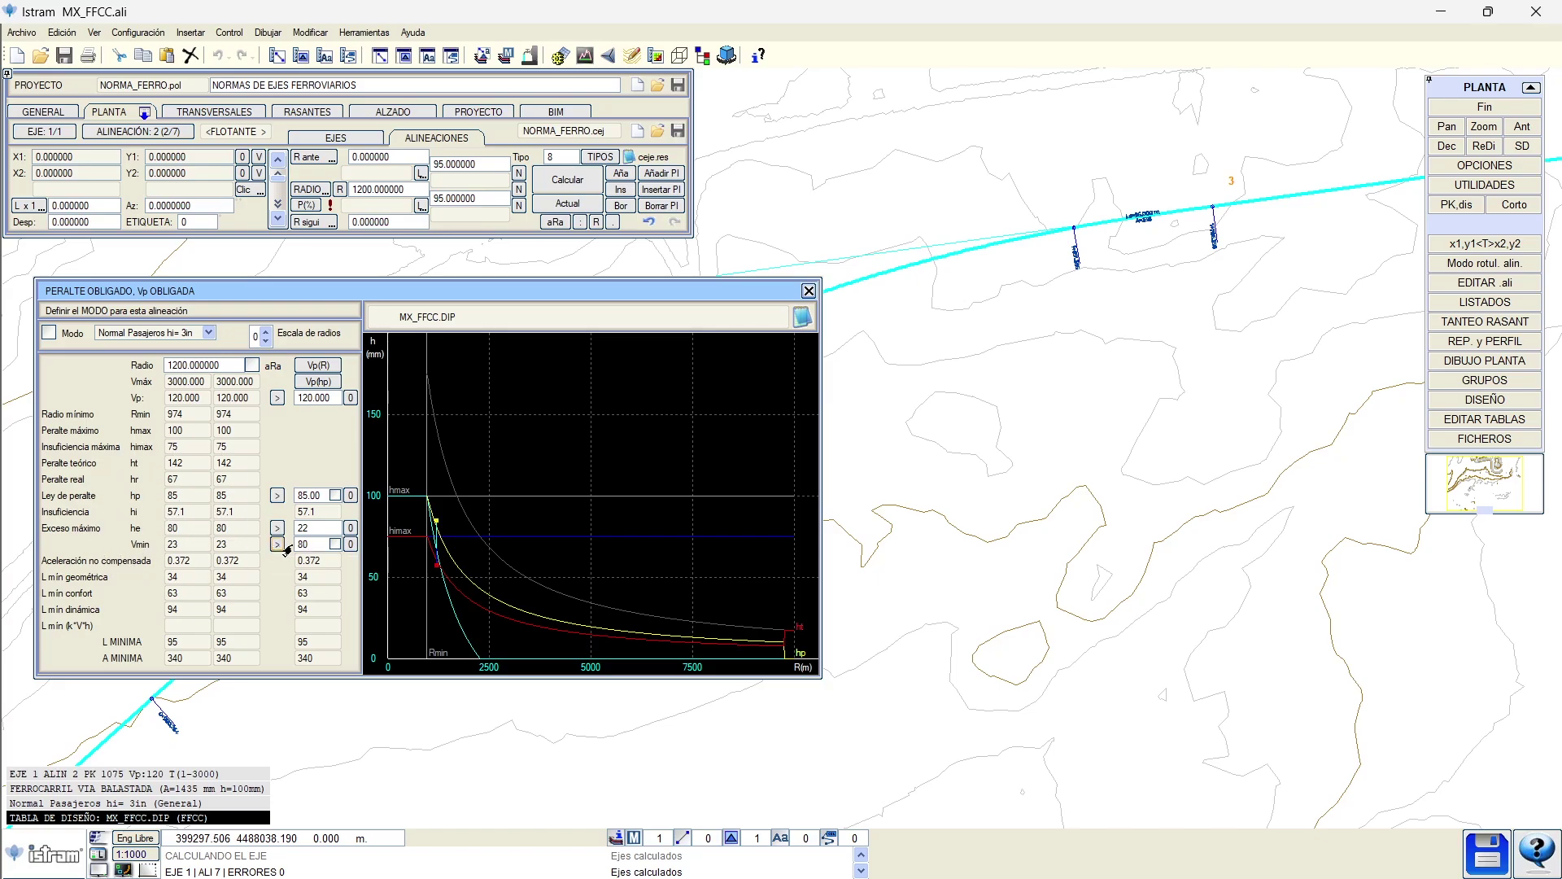
pyautogui.click(808, 290)
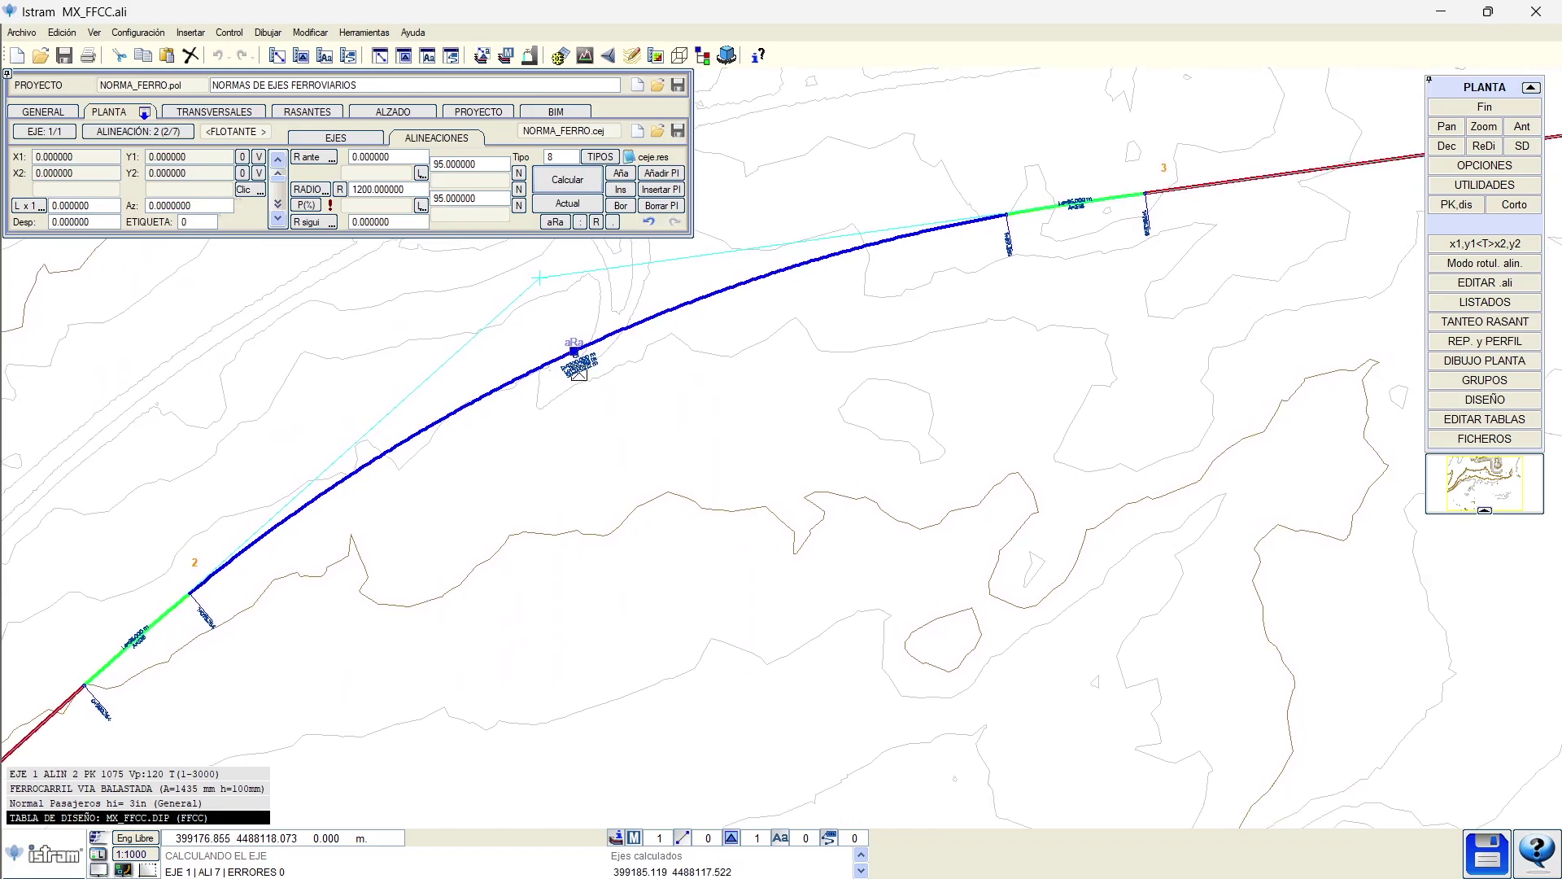
pyautogui.scroll(2, 540, 369)
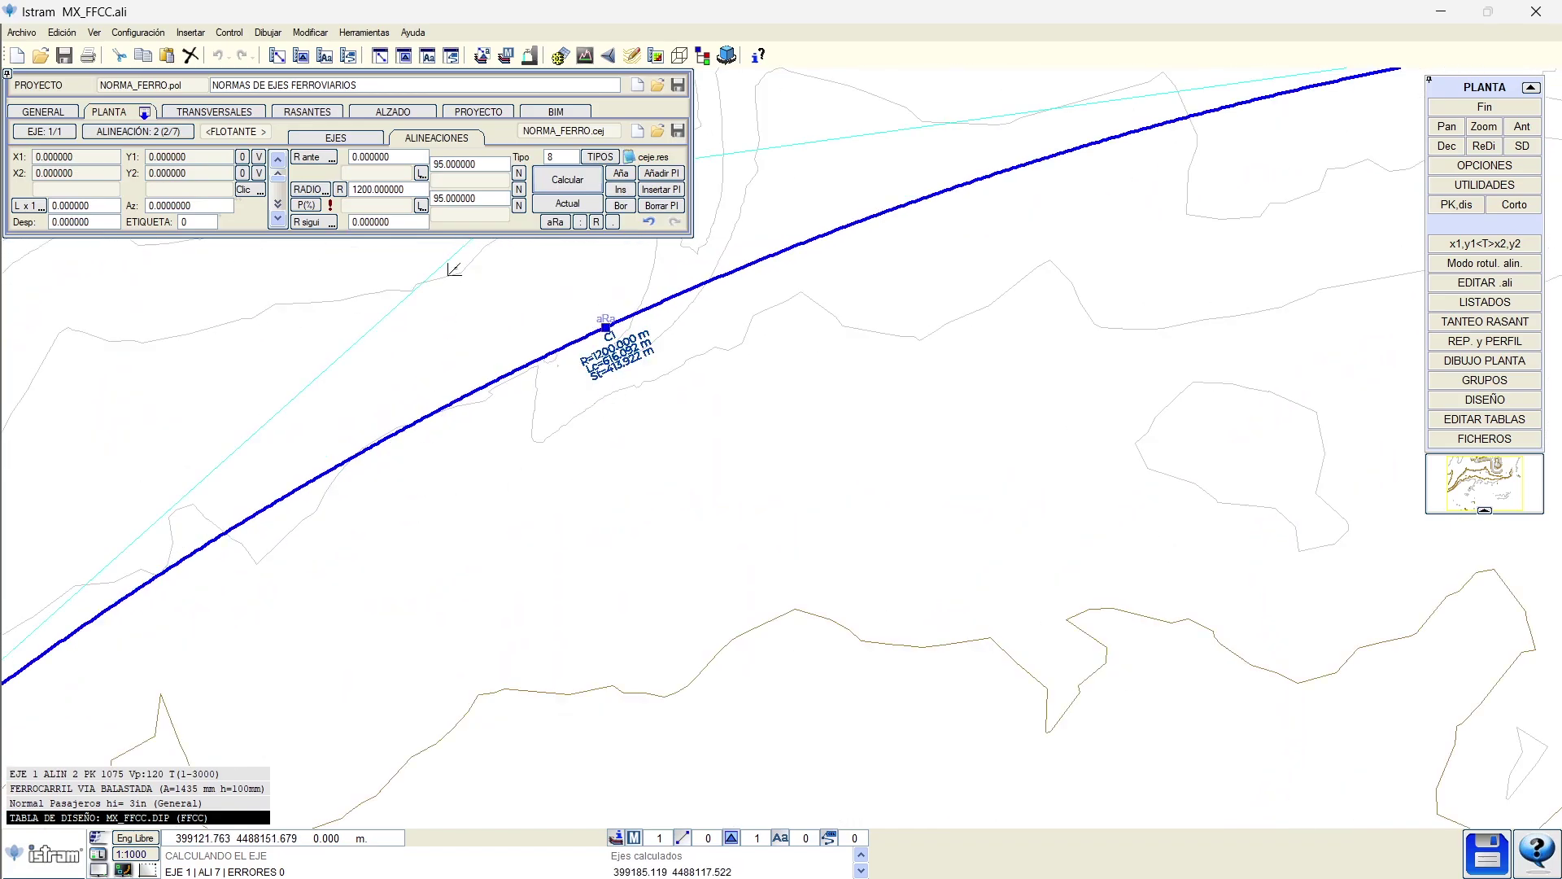
pyautogui.click(518, 189)
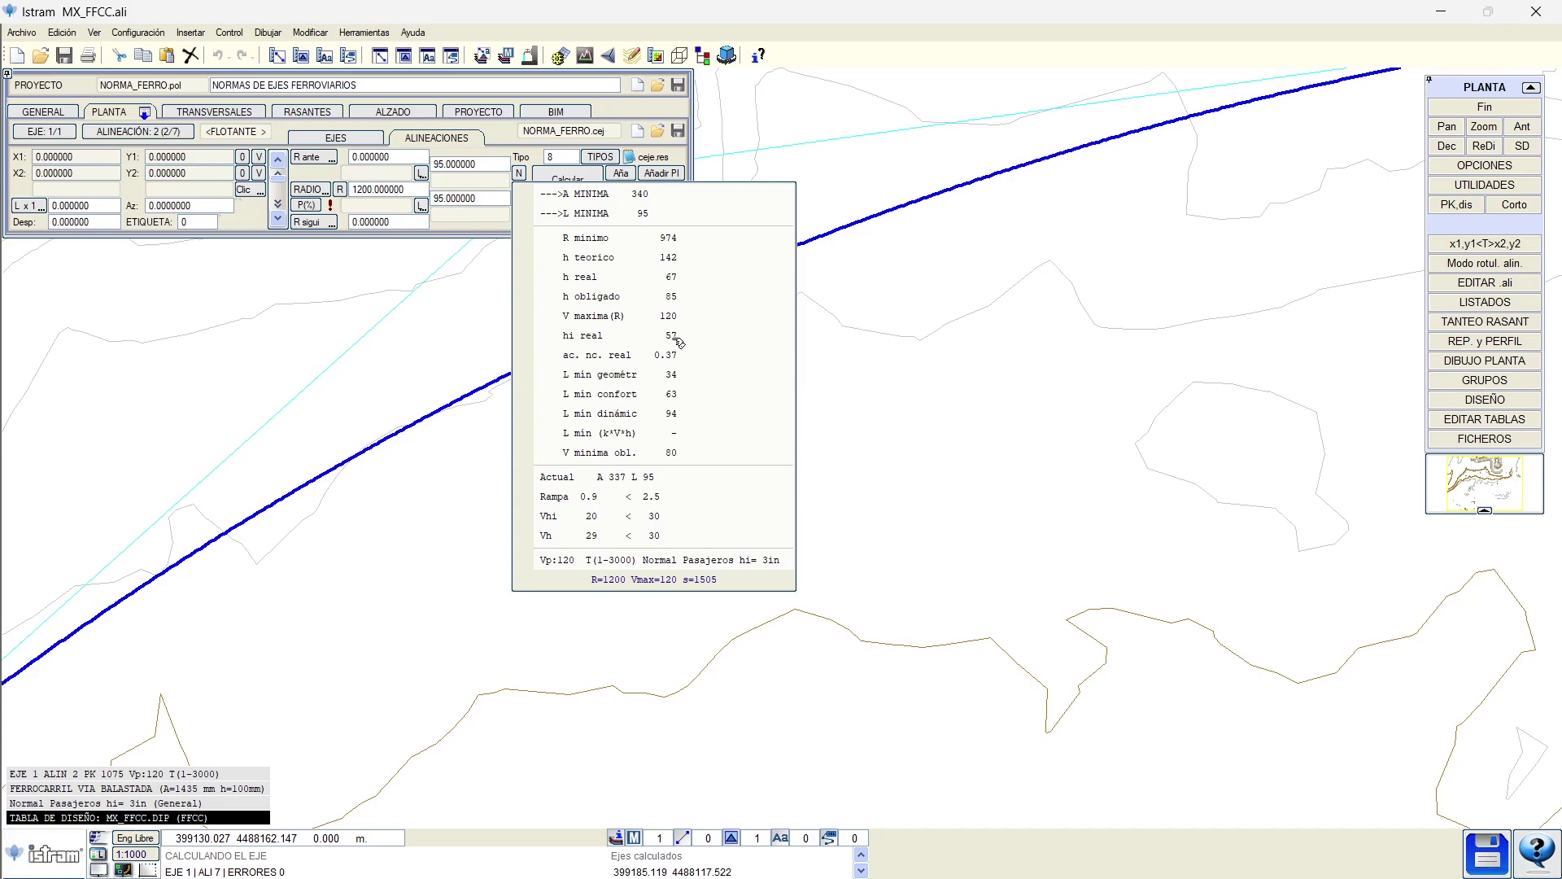
# Step: Compare Istram's hi real with Excel's hi=Eu, check L min geométr in the norm values, and return to Excel
pyautogui.hotkey('alt', 'Tab')
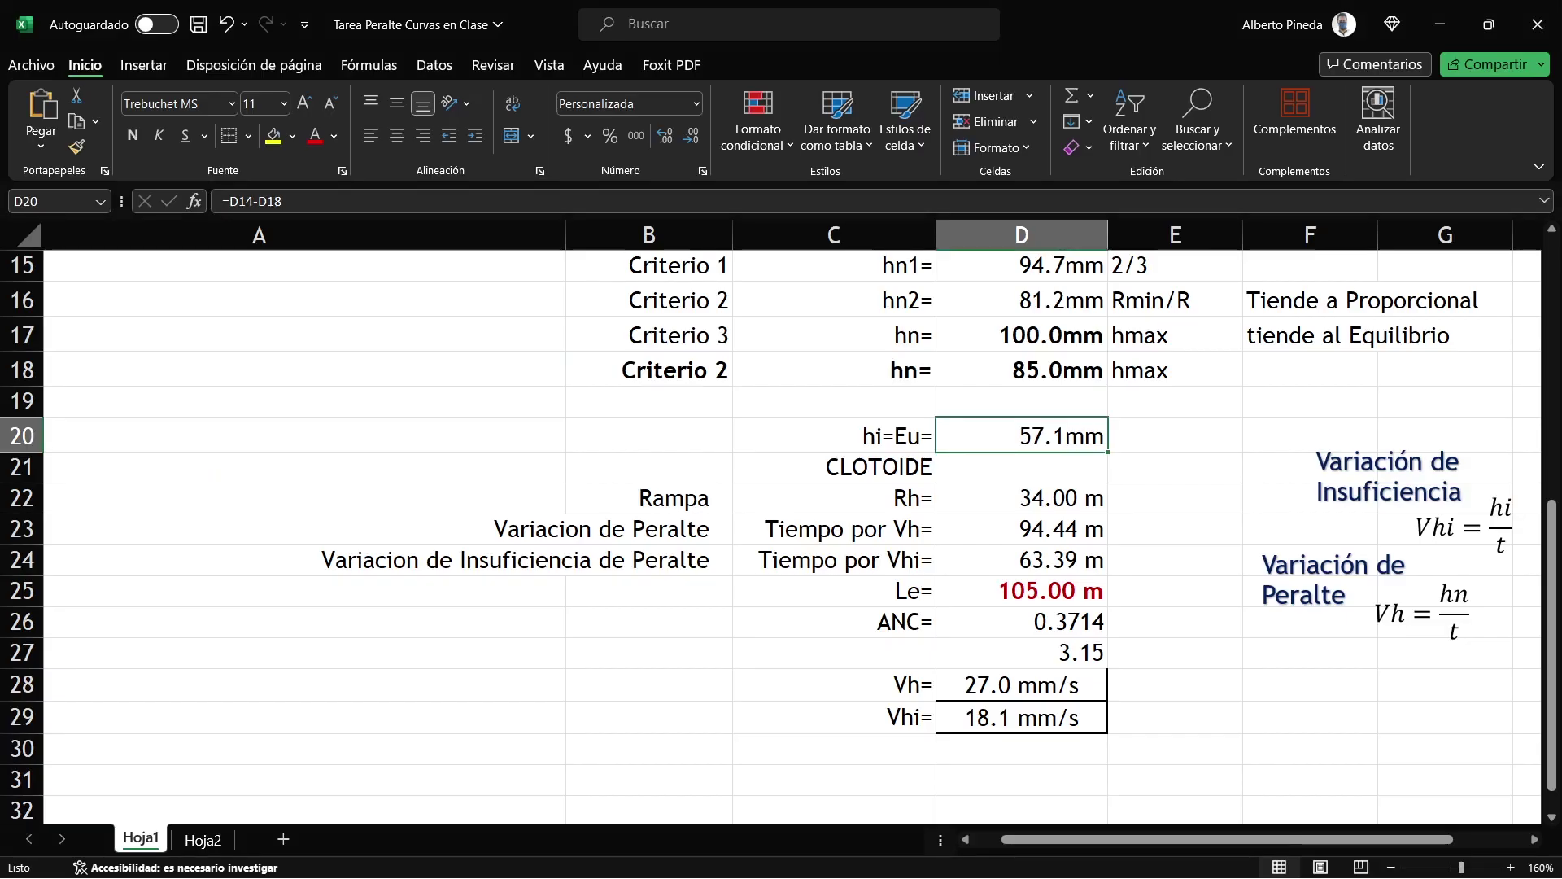
pyautogui.hotkey('alt', 'Tab')
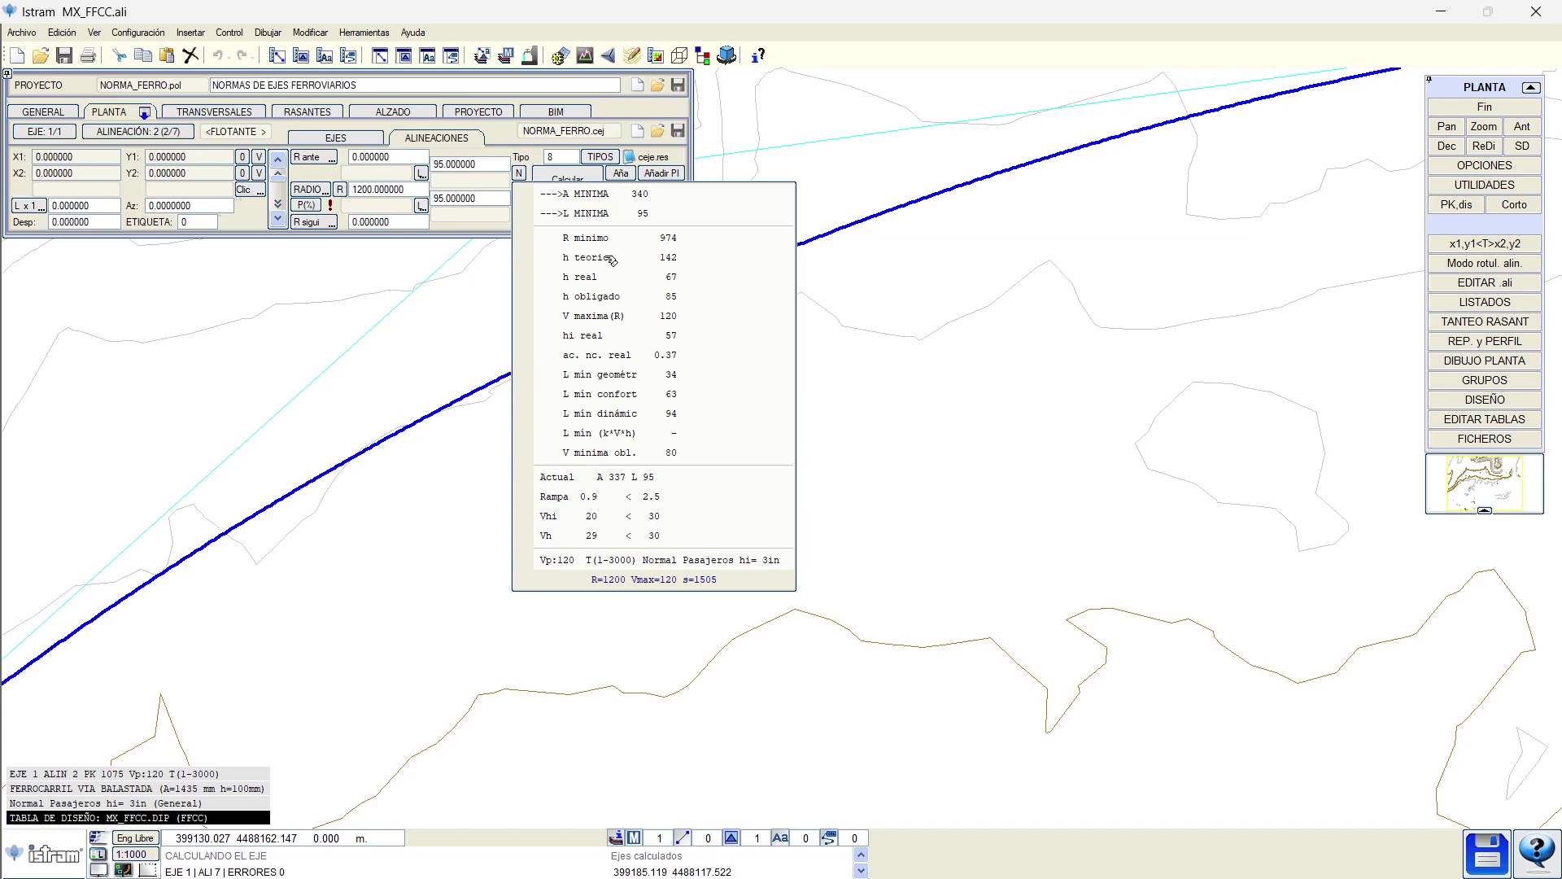
pyautogui.click(625, 379)
pyautogui.hotkey('alt', 'Tab')
# Step: Examine the Rampa clothoid length formula =D18/B7 in D22 together with the cells it references
pyautogui.click(874, 476)
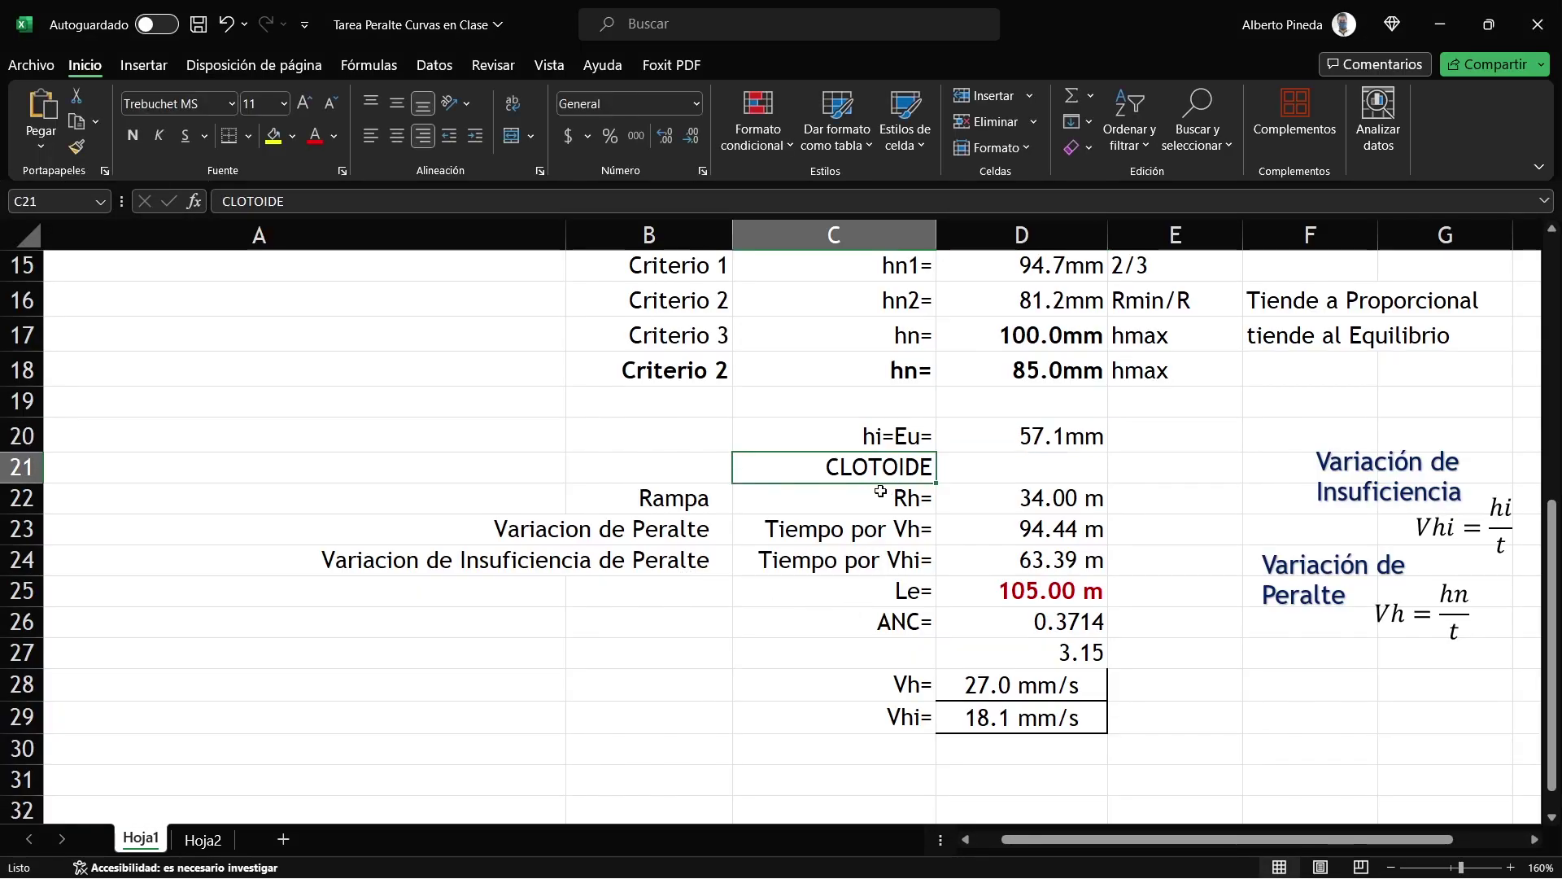
pyautogui.moveTo(703, 505); pyautogui.dragTo(1019, 494)
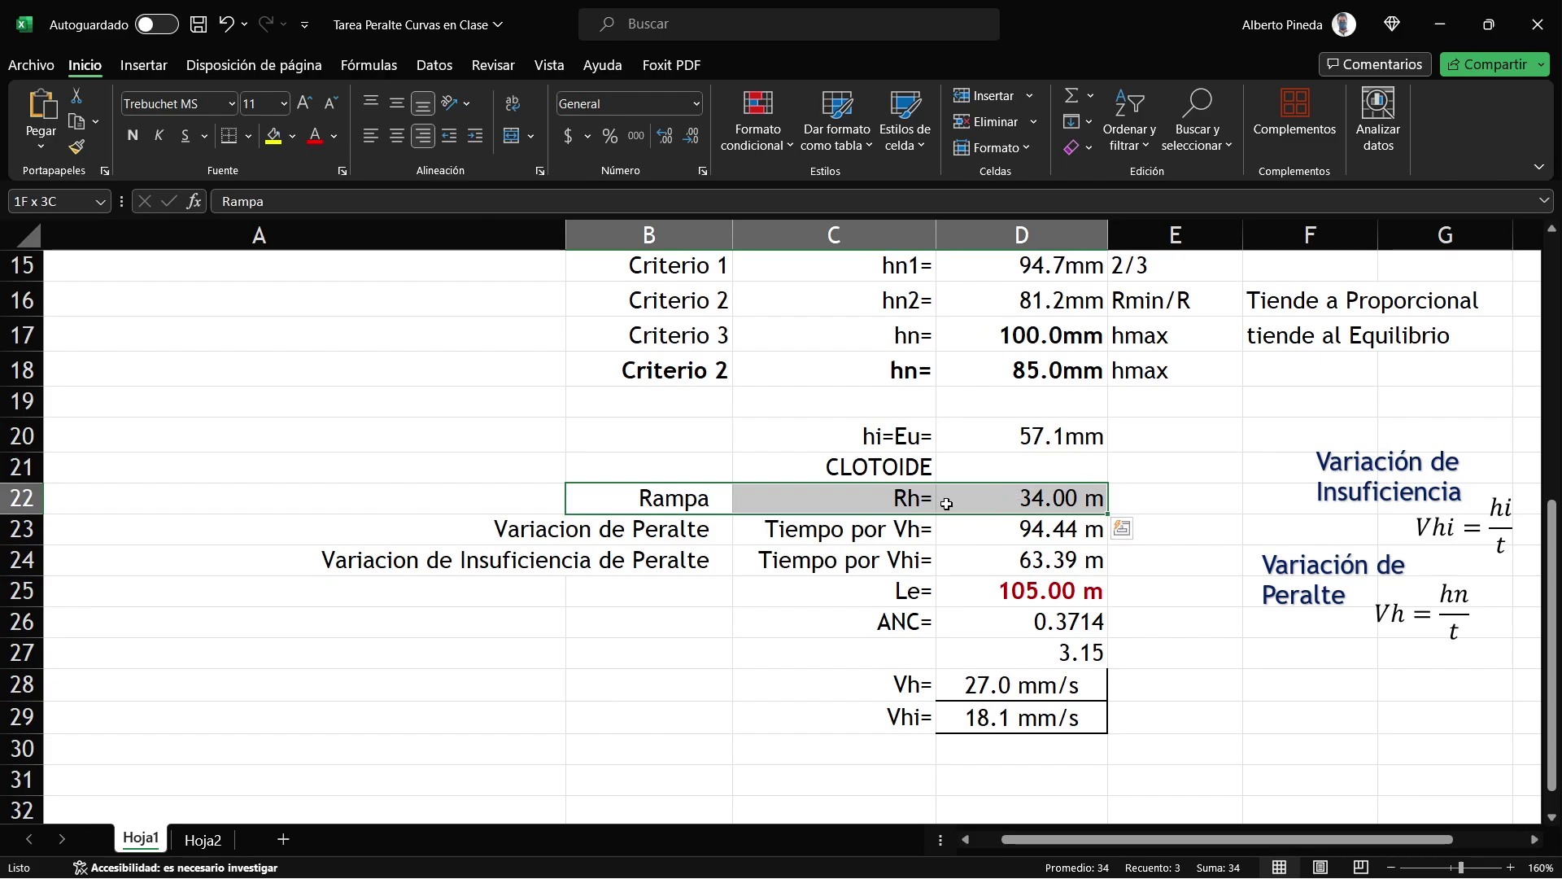
pyautogui.click(1015, 498)
pyautogui.doubleClick(1012, 512)
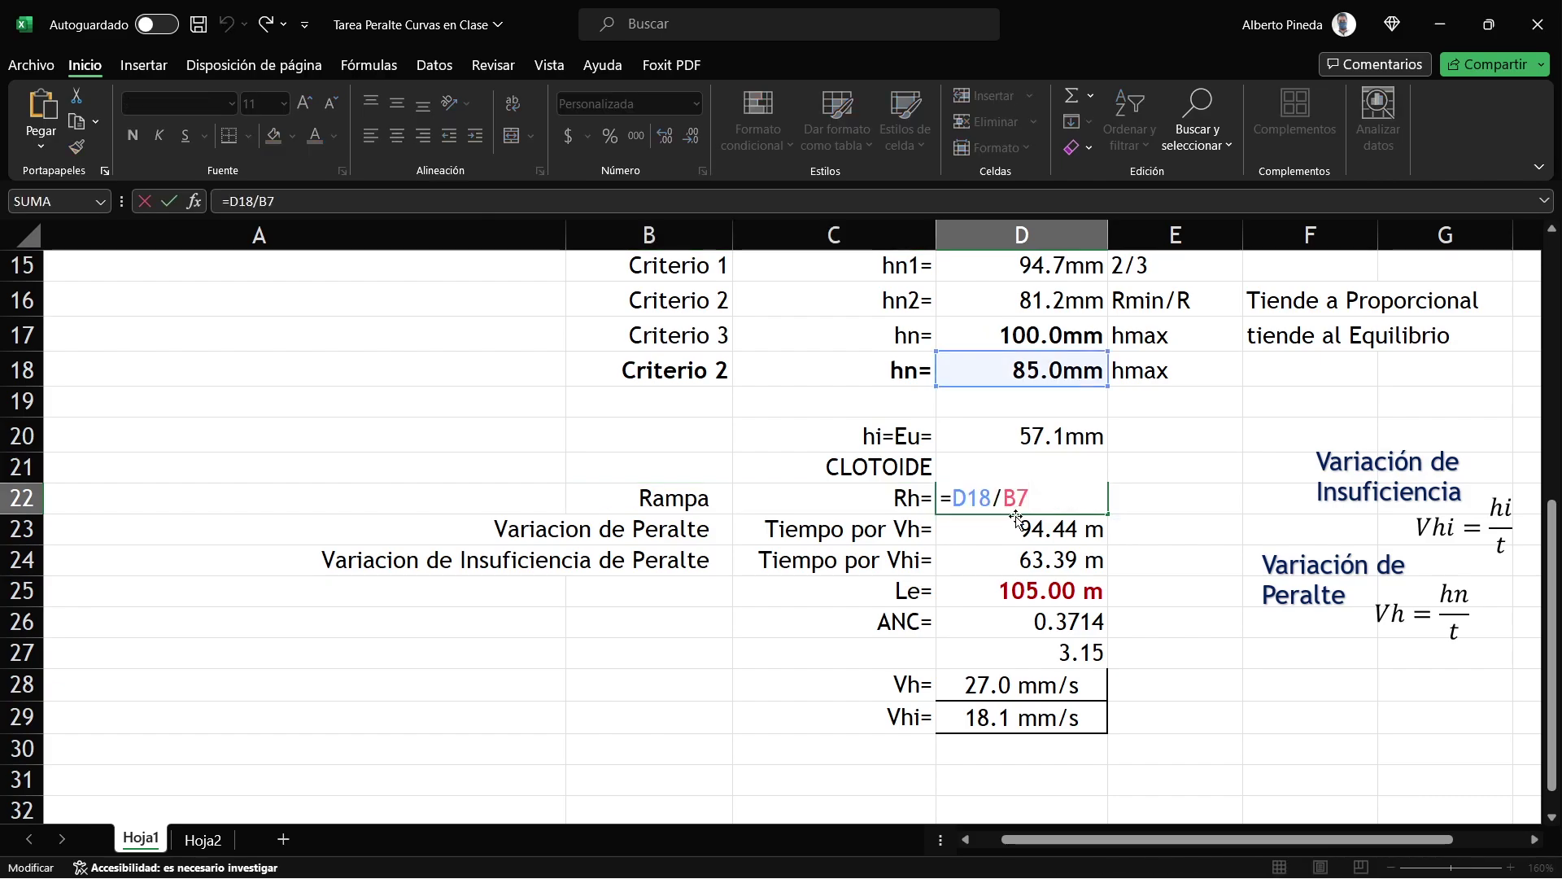
pyautogui.scroll(1, 1016, 405)
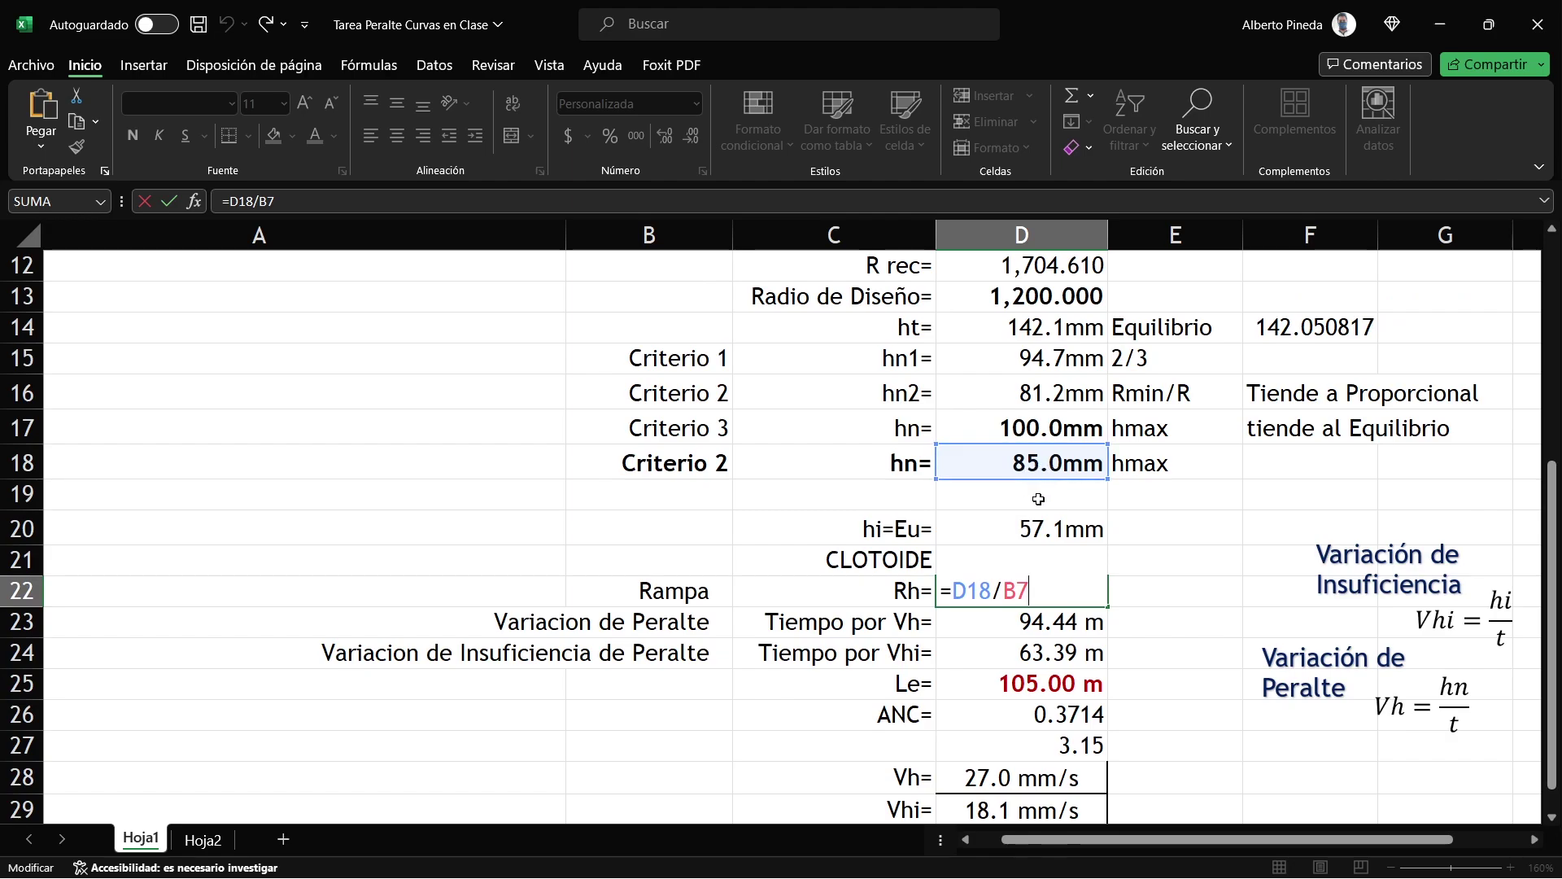
pyautogui.scroll(2, 1039, 495)
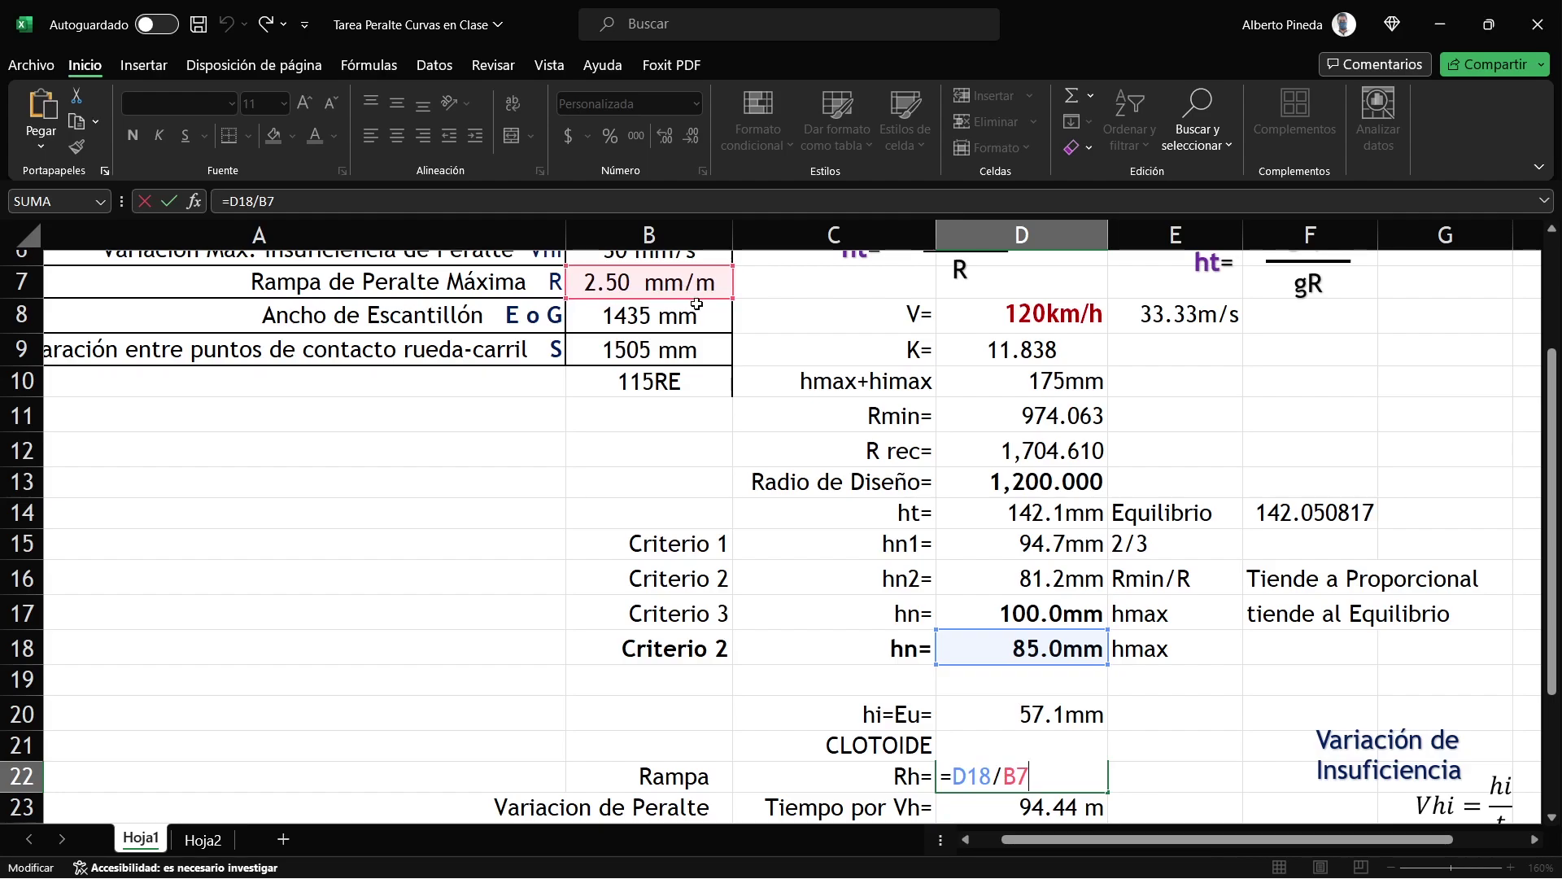
pyautogui.hotkey('ctrl', 'Return')
pyautogui.scroll(-1, 1001, 644)
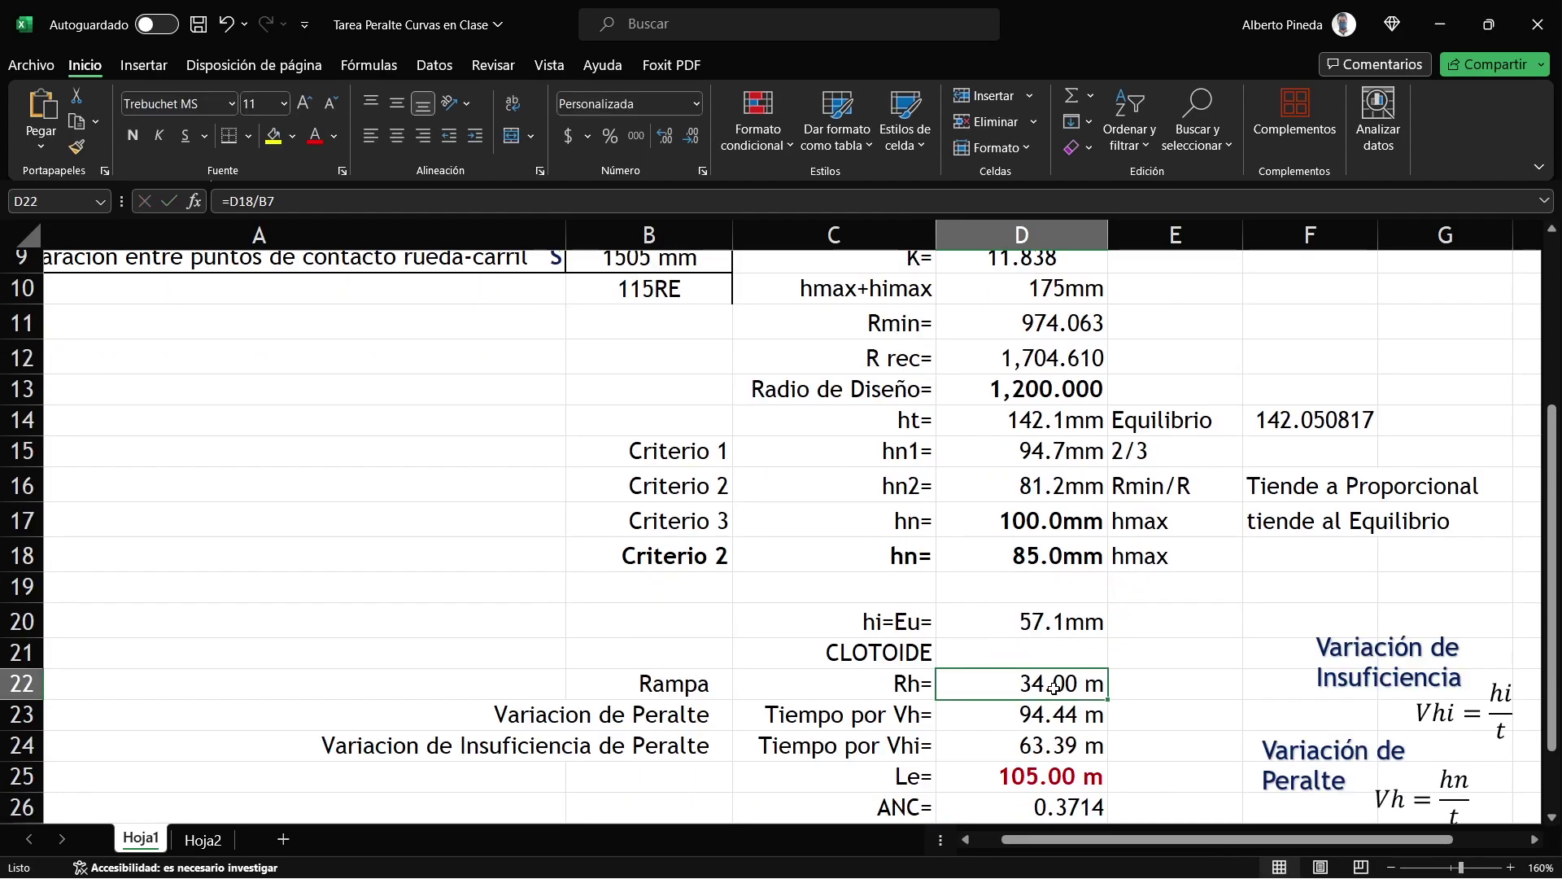
# Step: Check L min confort in Istram's norm values and find the matching Tiempo por Vhi length in D24 of Excel
pyautogui.hotkey('alt', 'Tab')
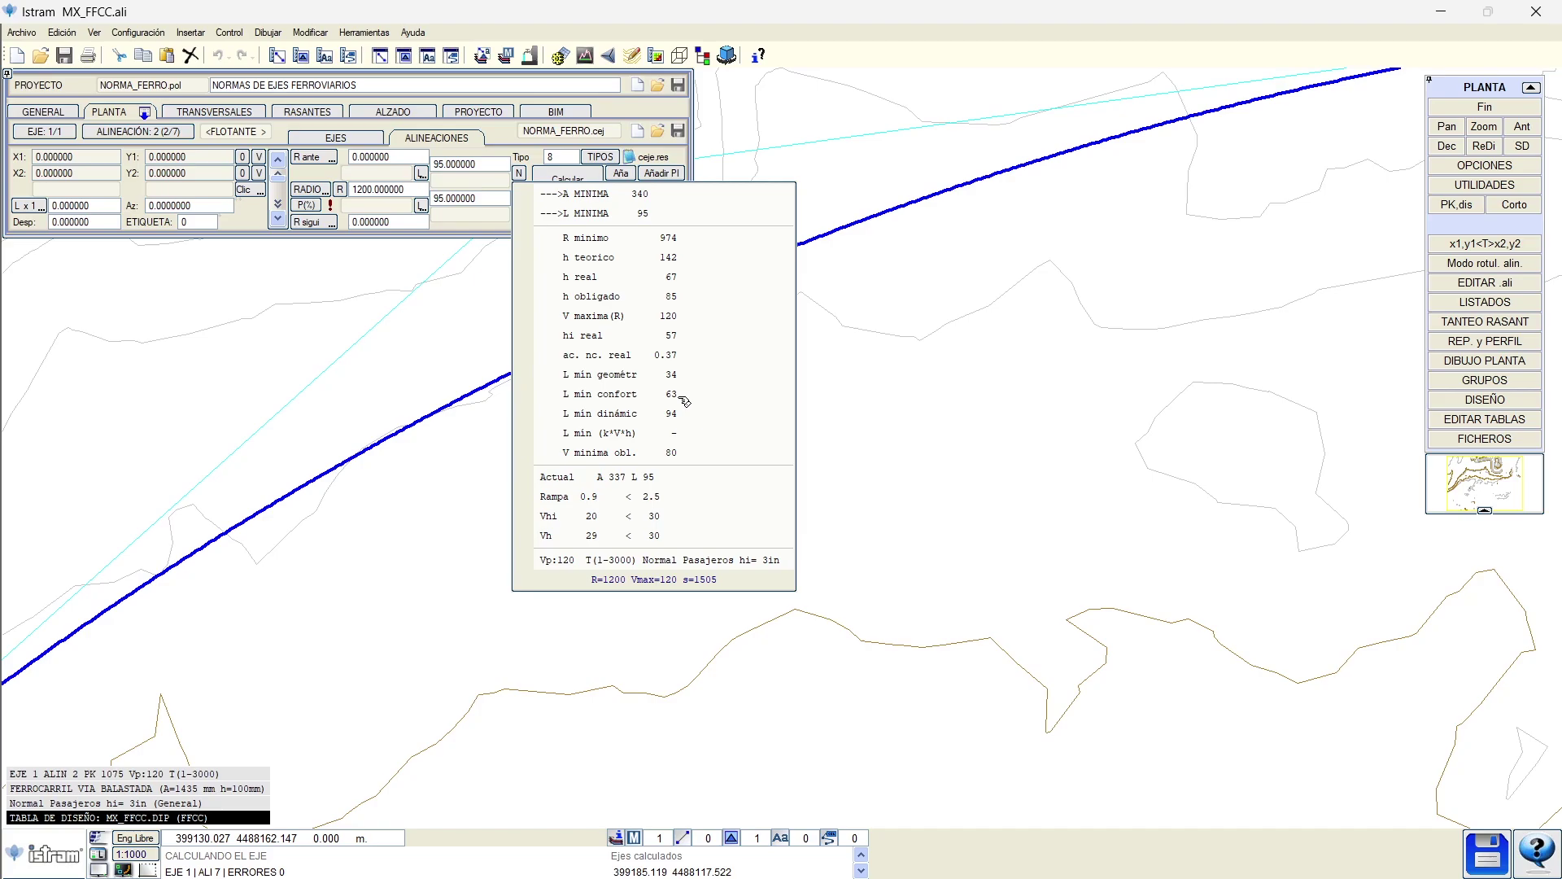
pyautogui.hotkey('alt', 'Tab')
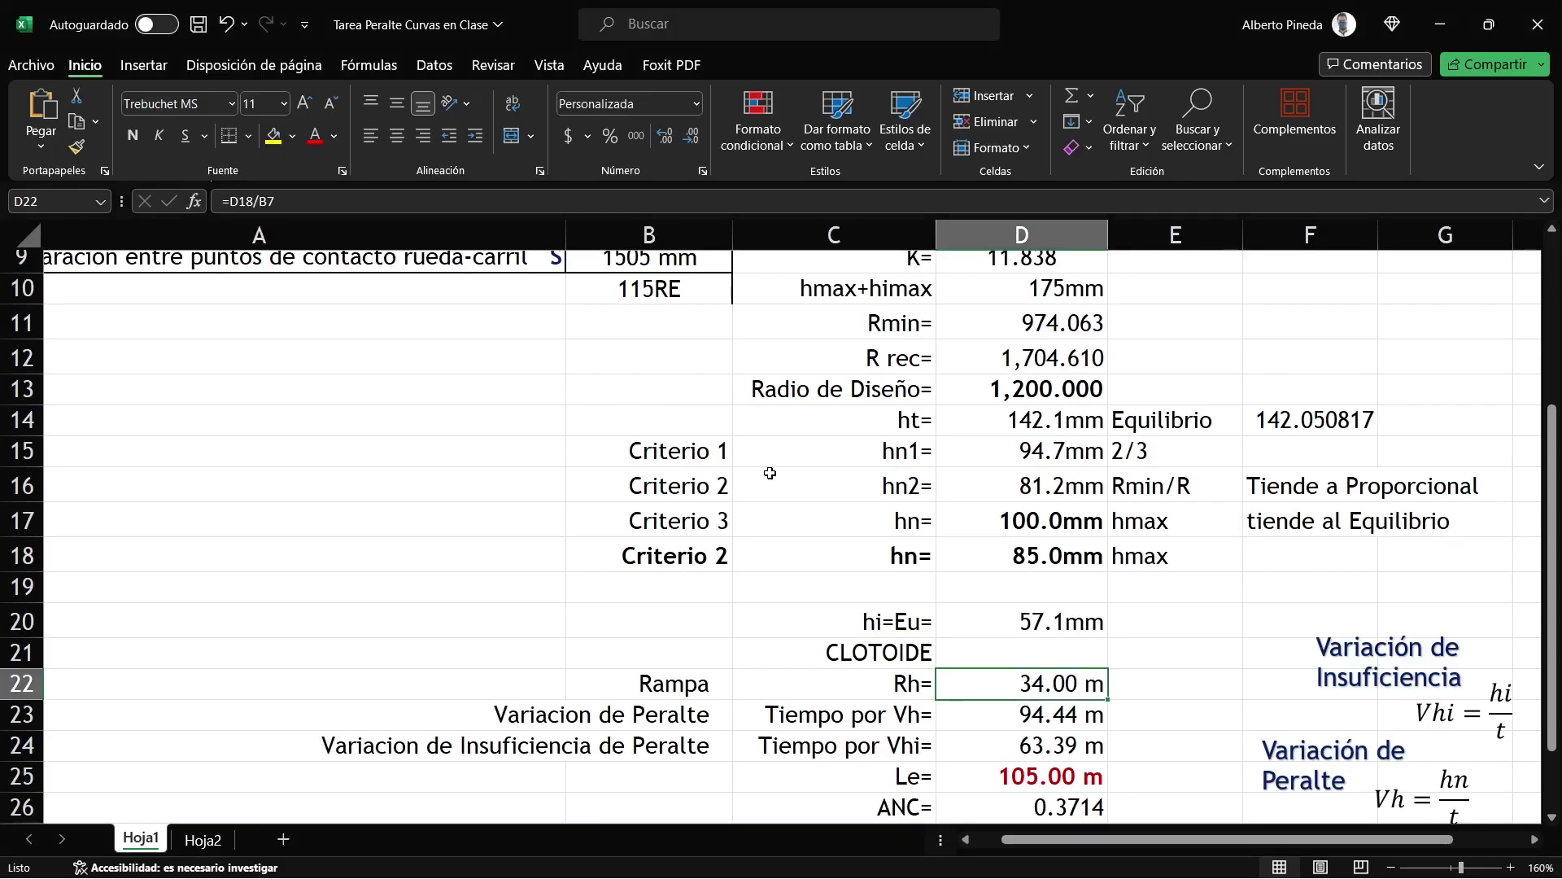
pyautogui.scroll(-1, 894, 627)
pyautogui.click(890, 651)
pyautogui.click(1028, 650)
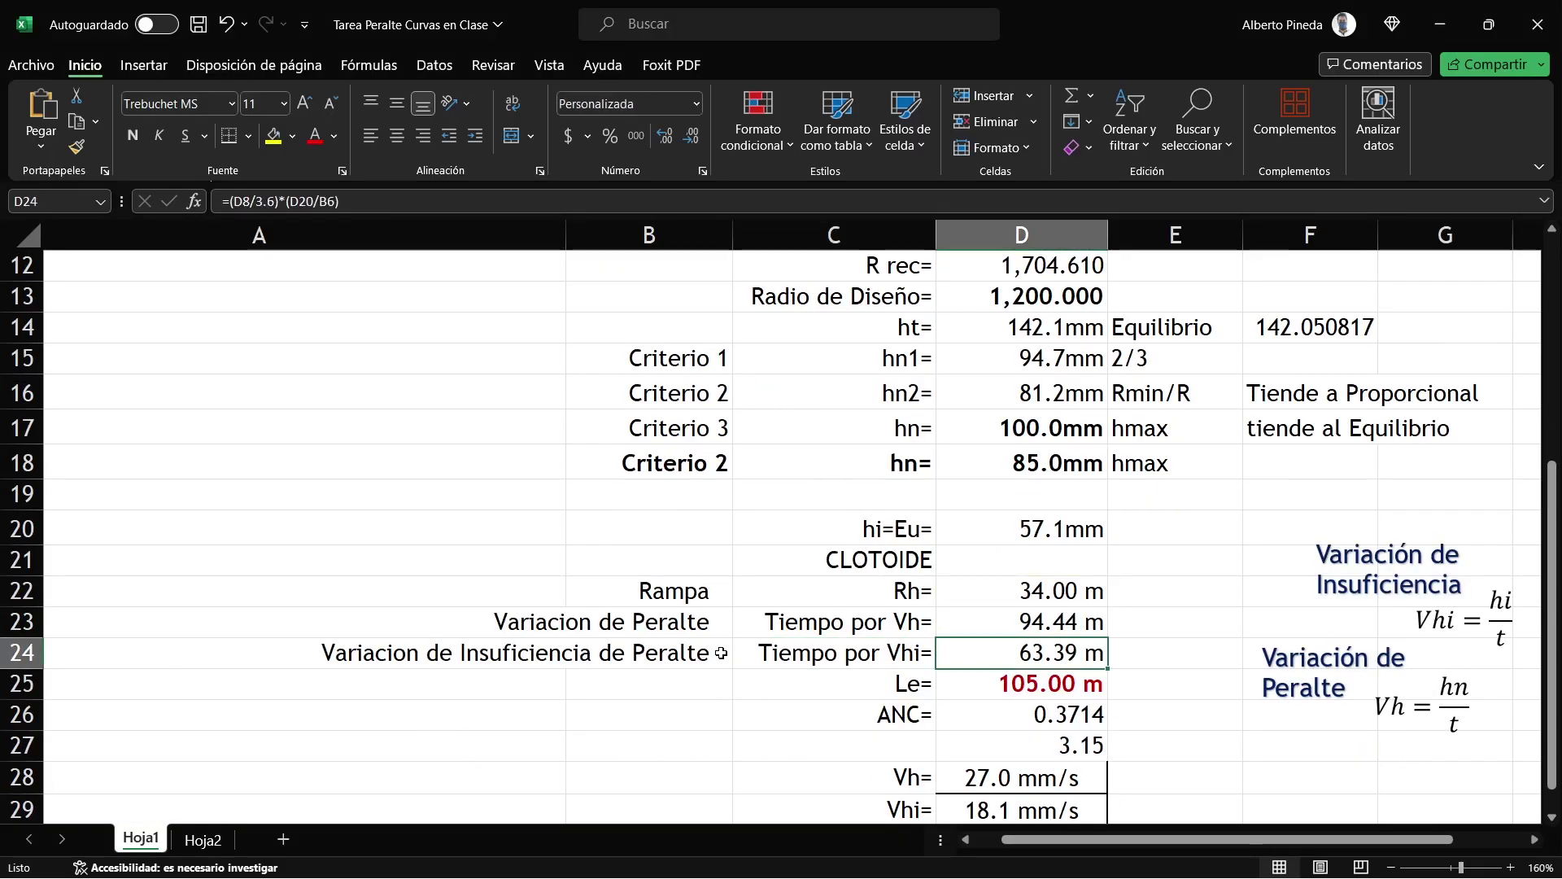
# Step: Open the D24 formula =(D8/3.6)*(D20/B6) and examine its terms D8/3.6, D20 and B6
pyautogui.press('F2')
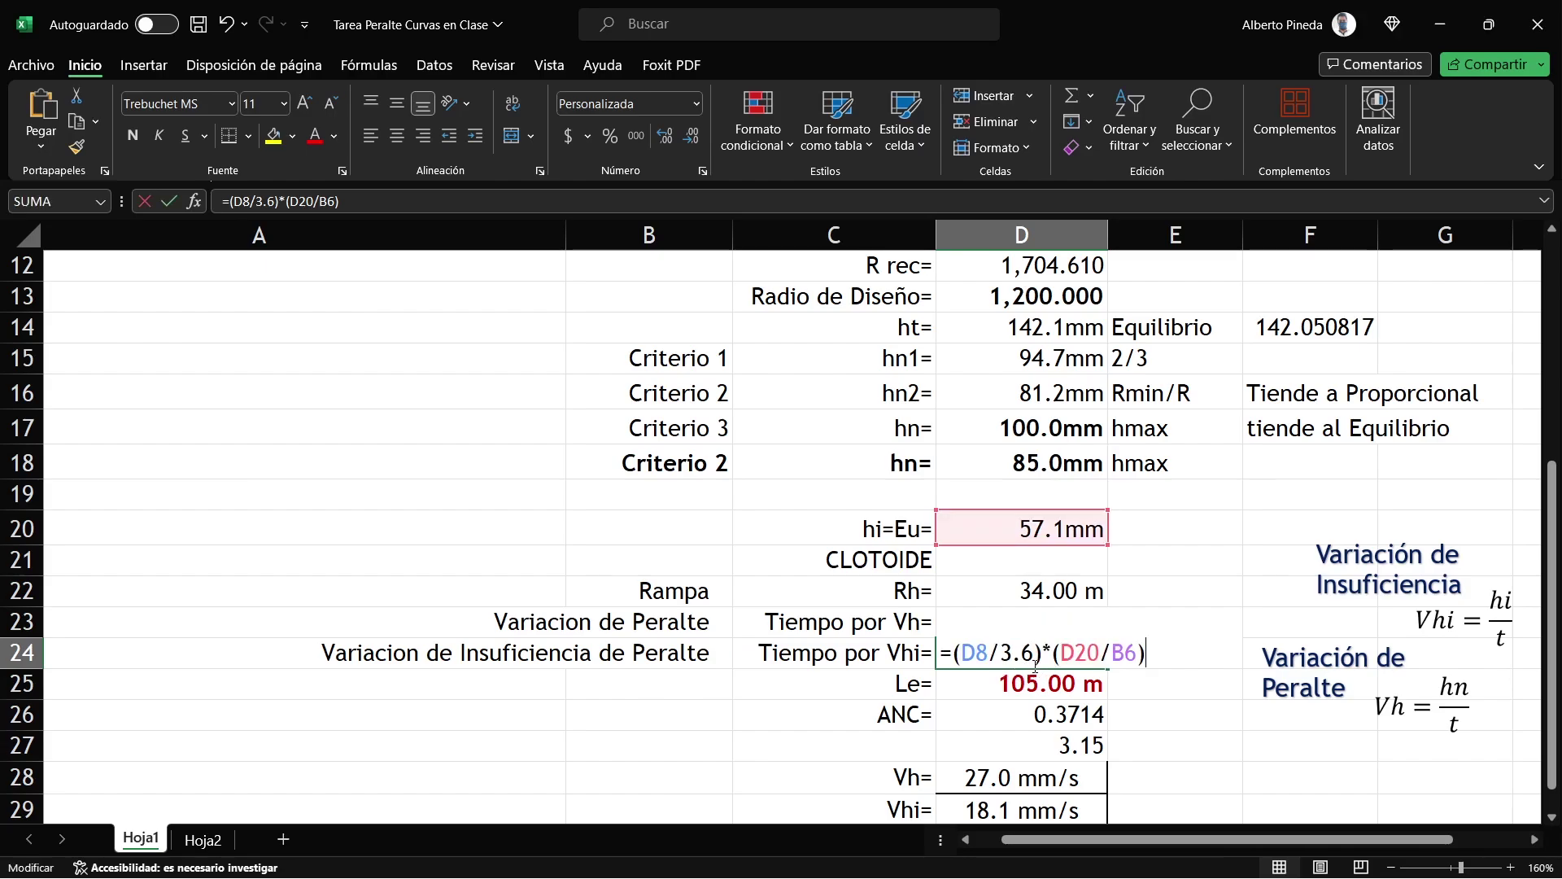
pyautogui.moveTo(1038, 651); pyautogui.dragTo(969, 651)
pyautogui.click(968, 651)
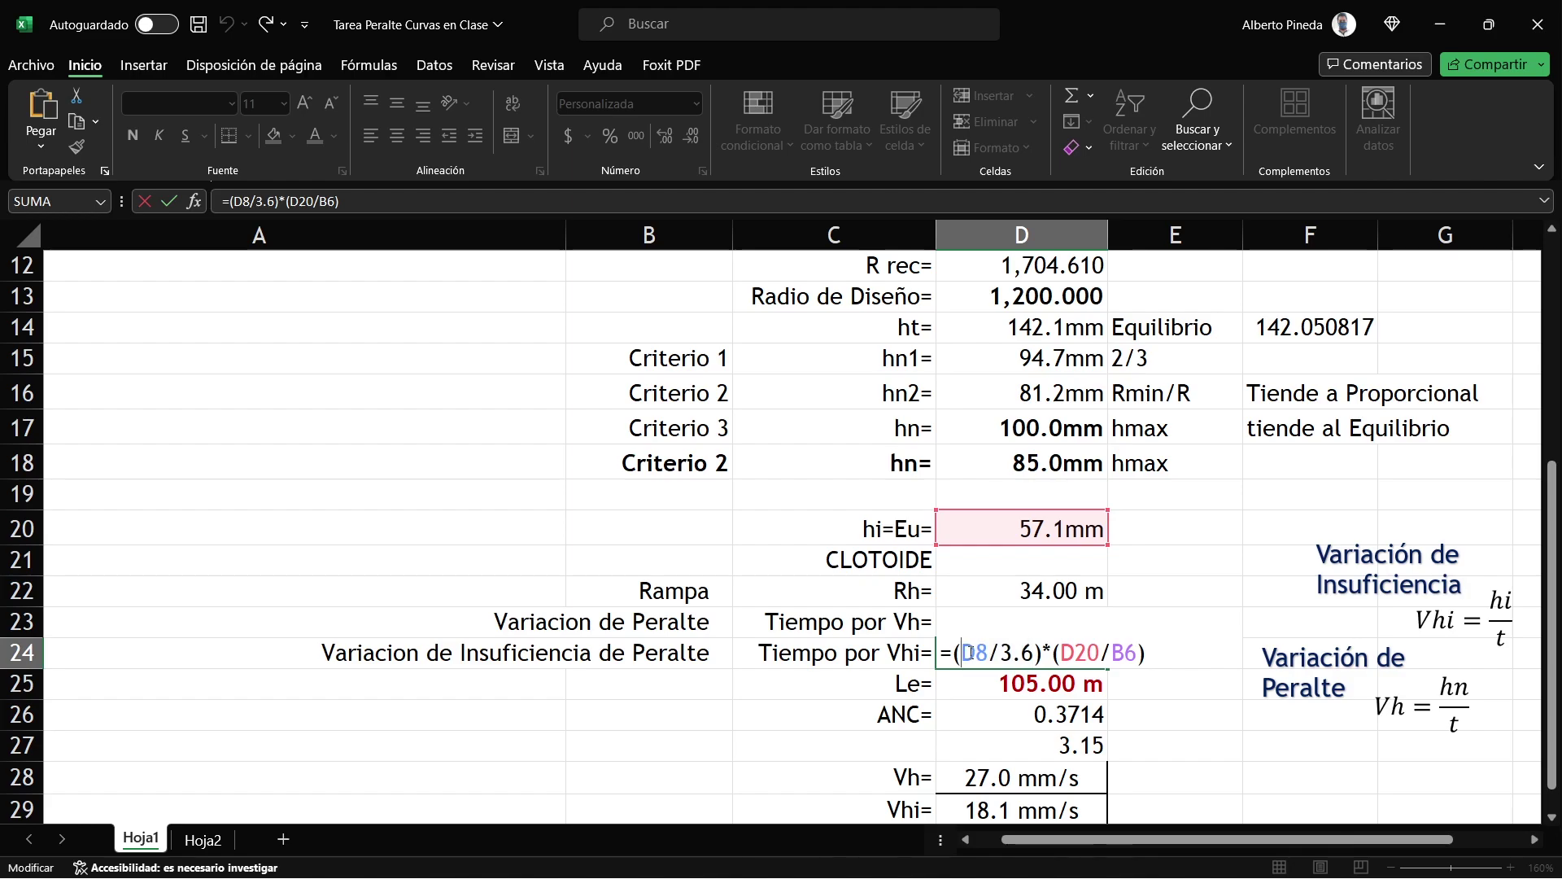
pyautogui.doubleClick(970, 651)
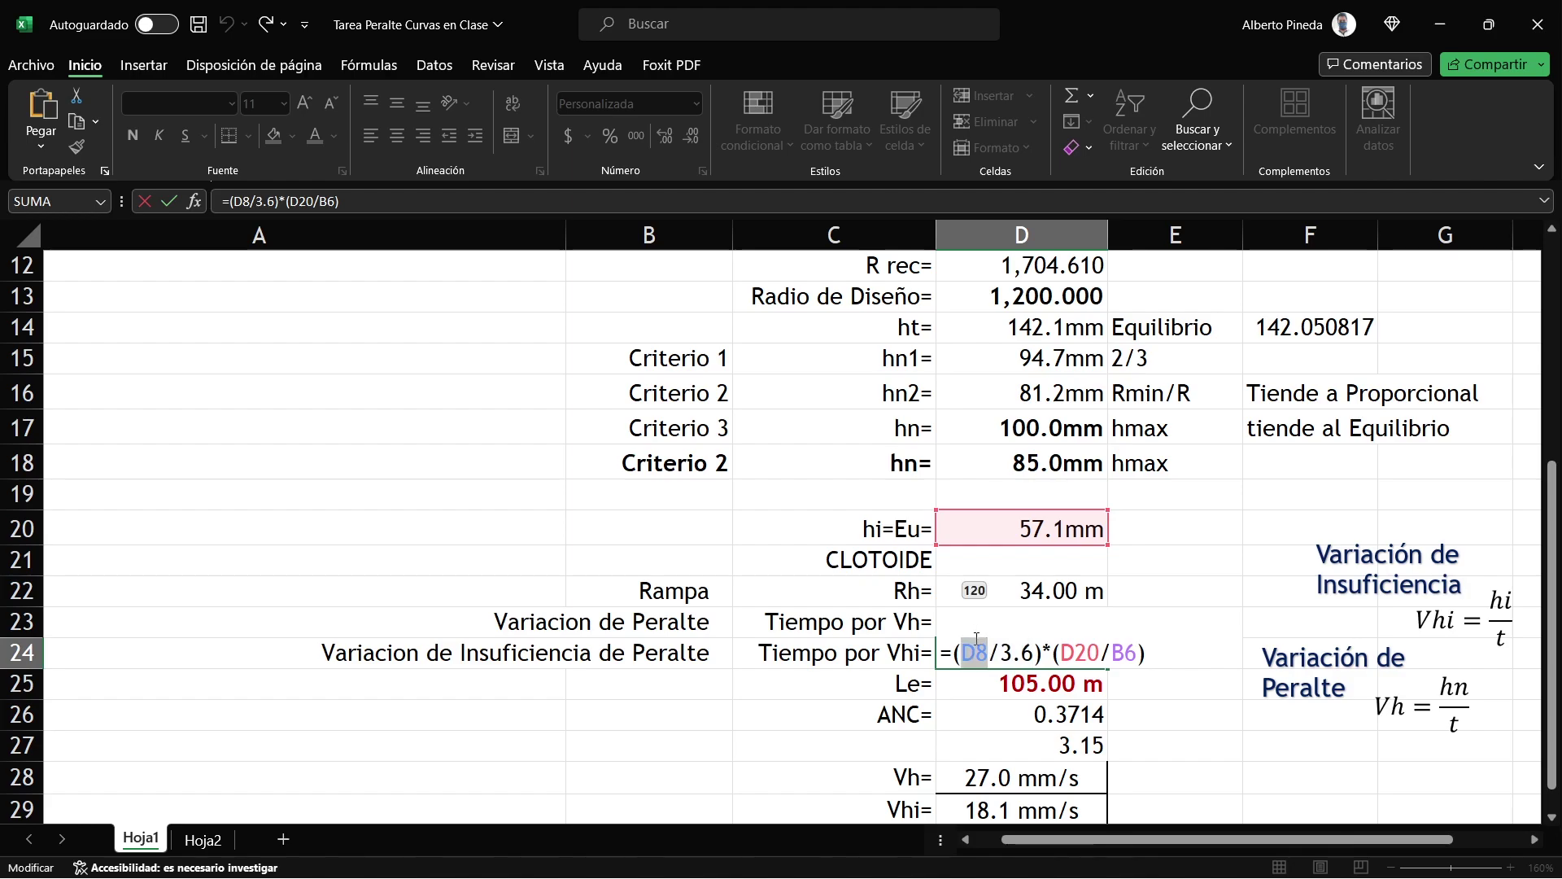
pyautogui.click(966, 651)
pyautogui.moveTo(964, 652); pyautogui.dragTo(1034, 653)
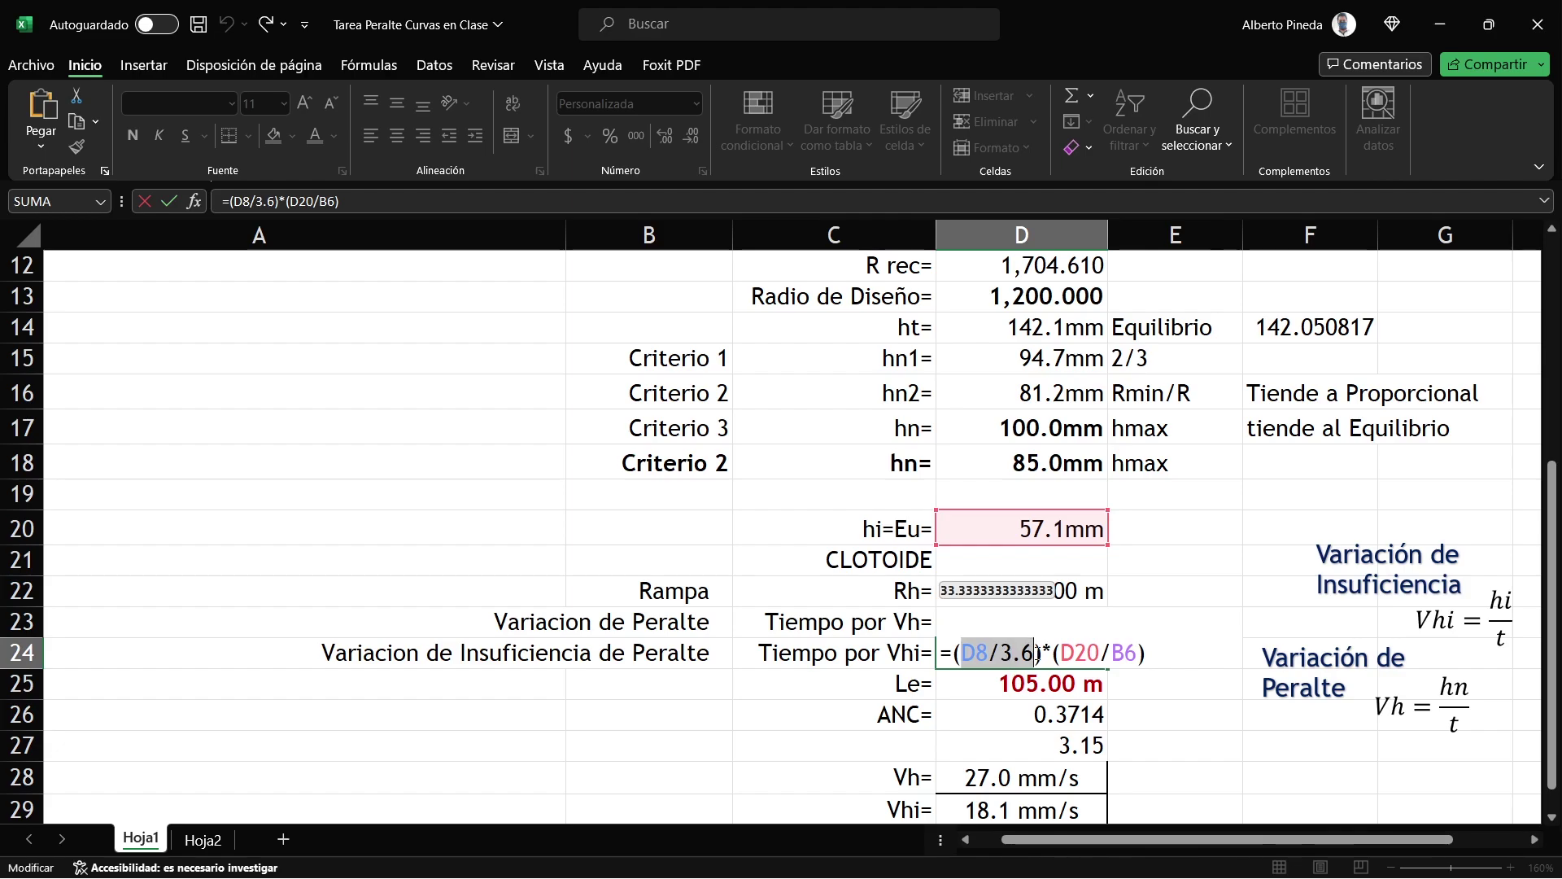
pyautogui.doubleClick(1074, 651)
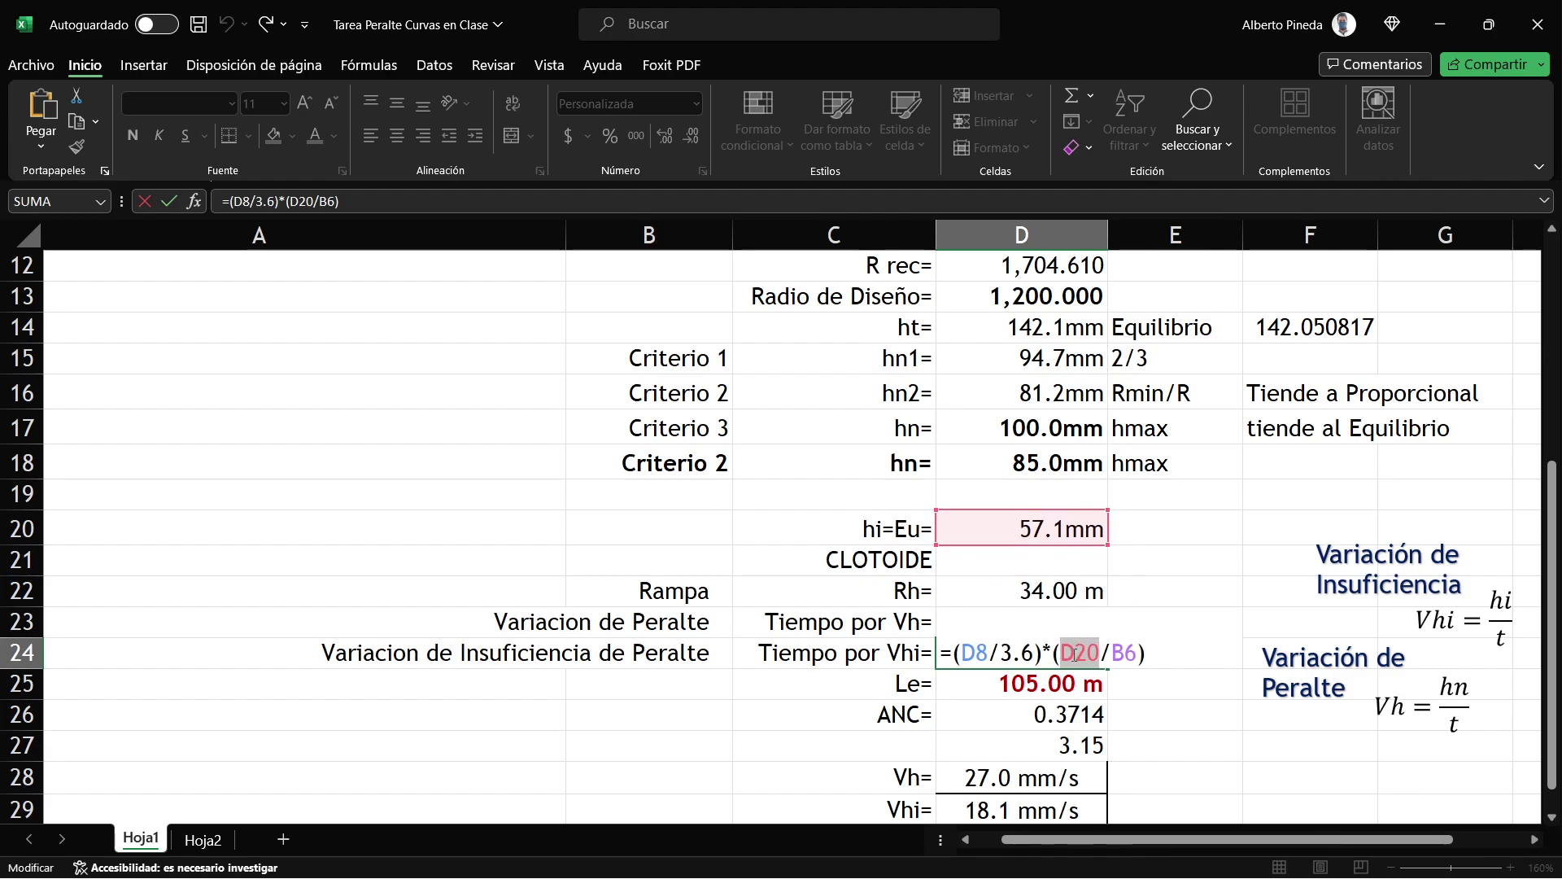
pyautogui.doubleClick(1123, 652)
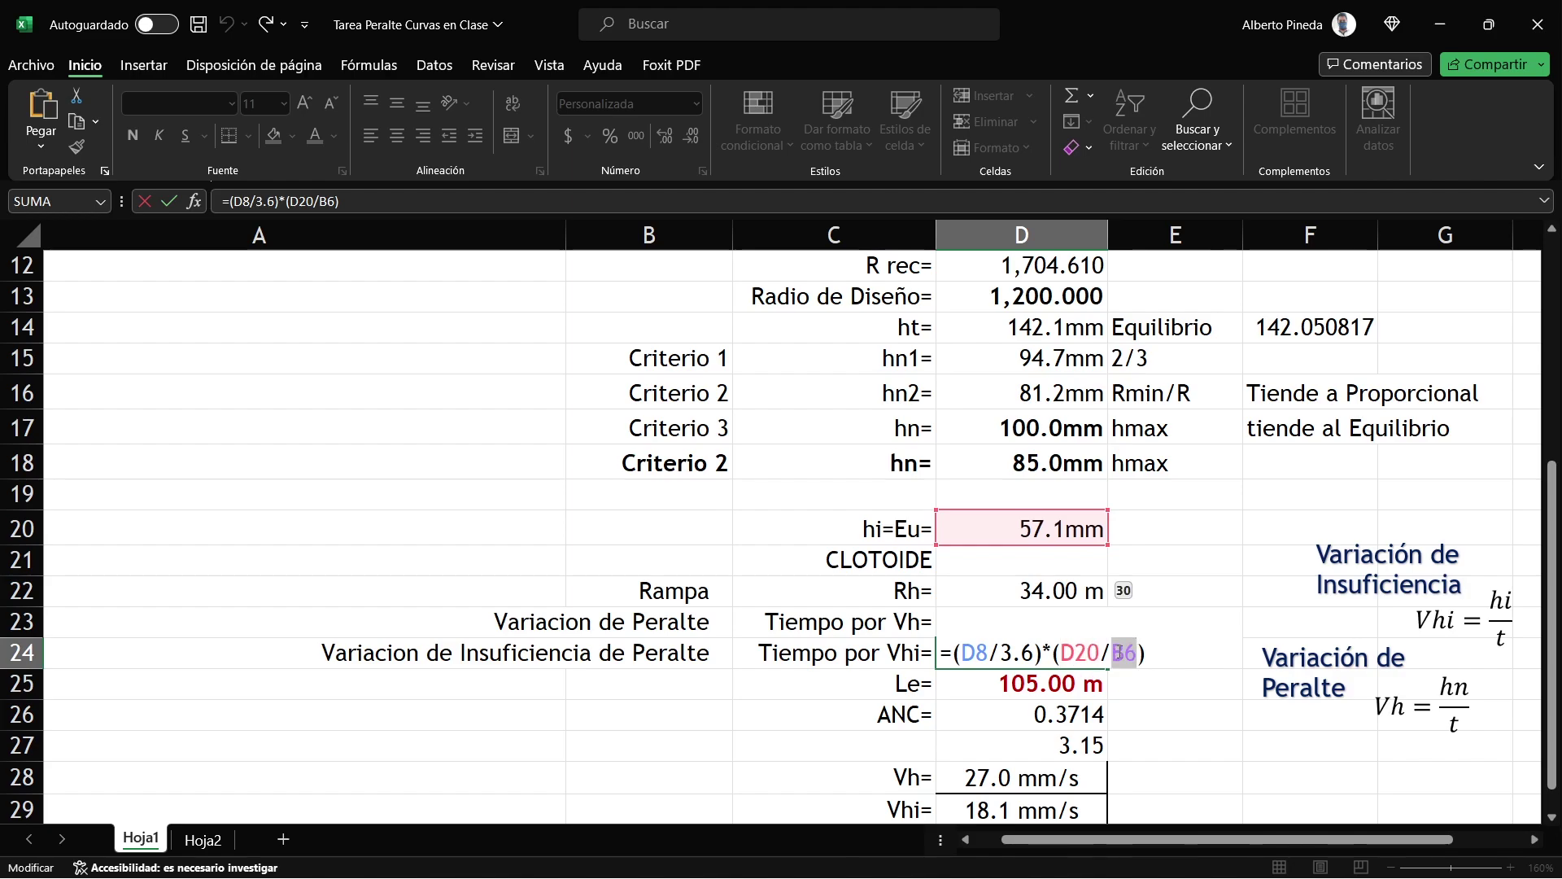
# Step: Trace the cells referenced by D24, preview the D20/B6 and D8/3.6 parts, and leave the formula without changing it
pyautogui.scroll(3, 776, 505)
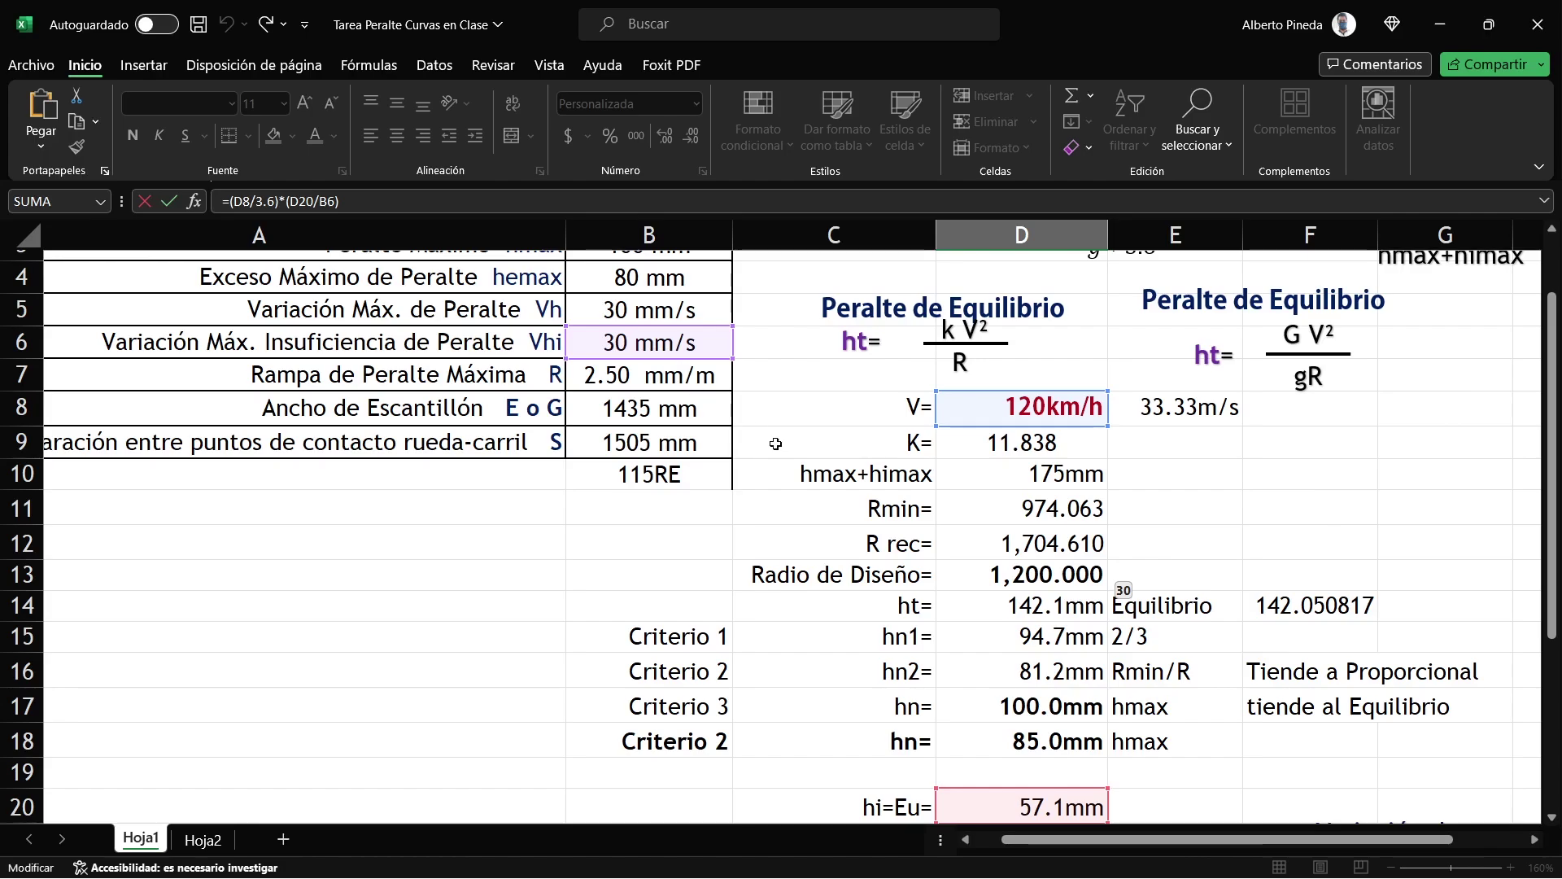
pyautogui.scroll(-2, 774, 443)
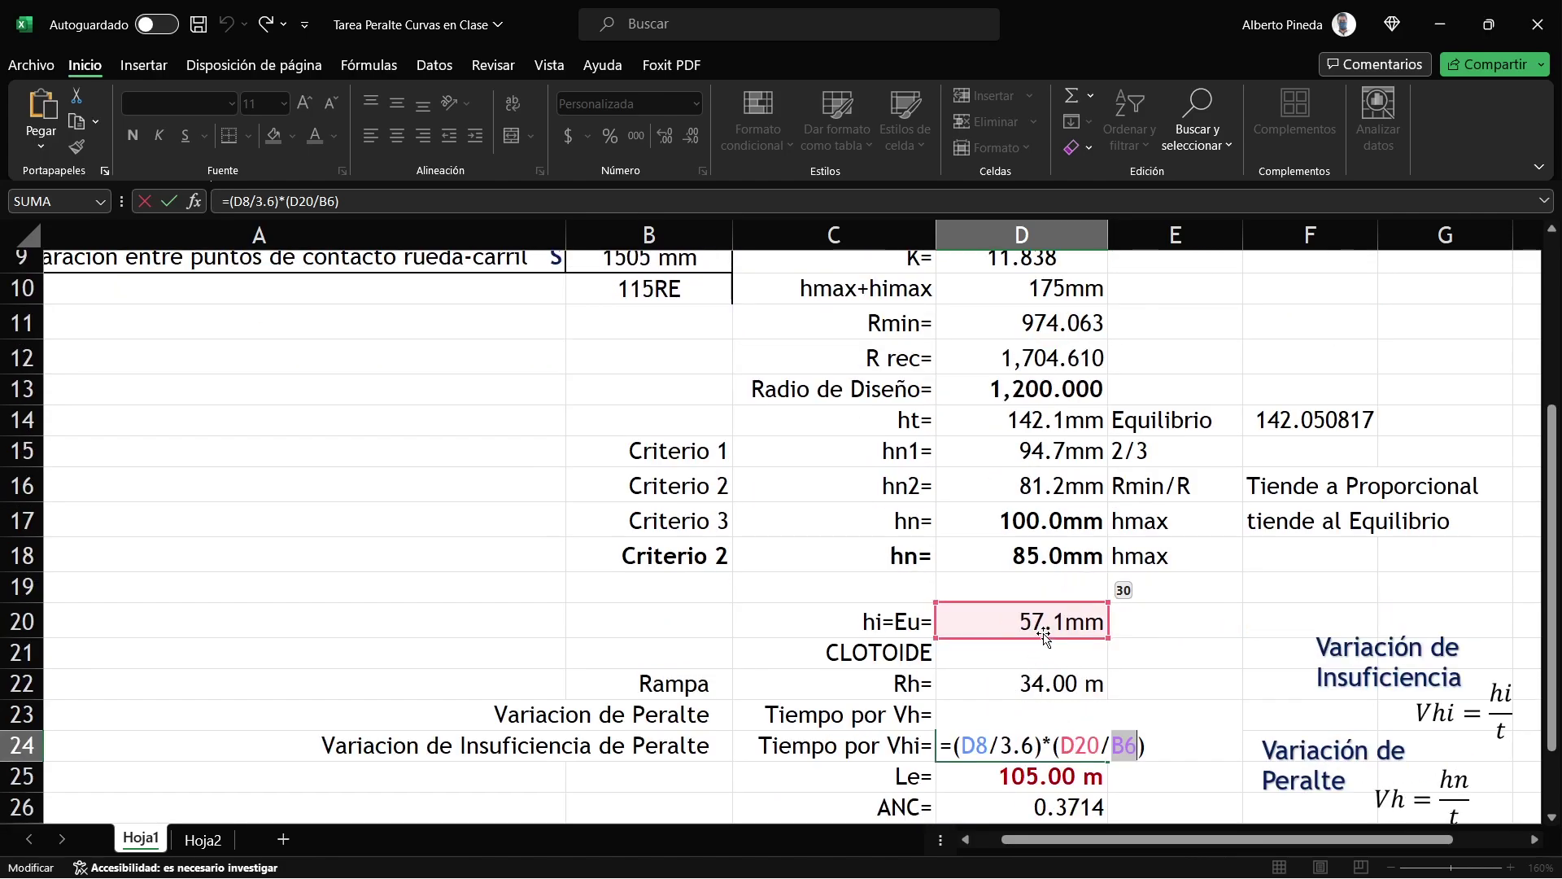
pyautogui.moveTo(1058, 752); pyautogui.dragTo(1130, 729)
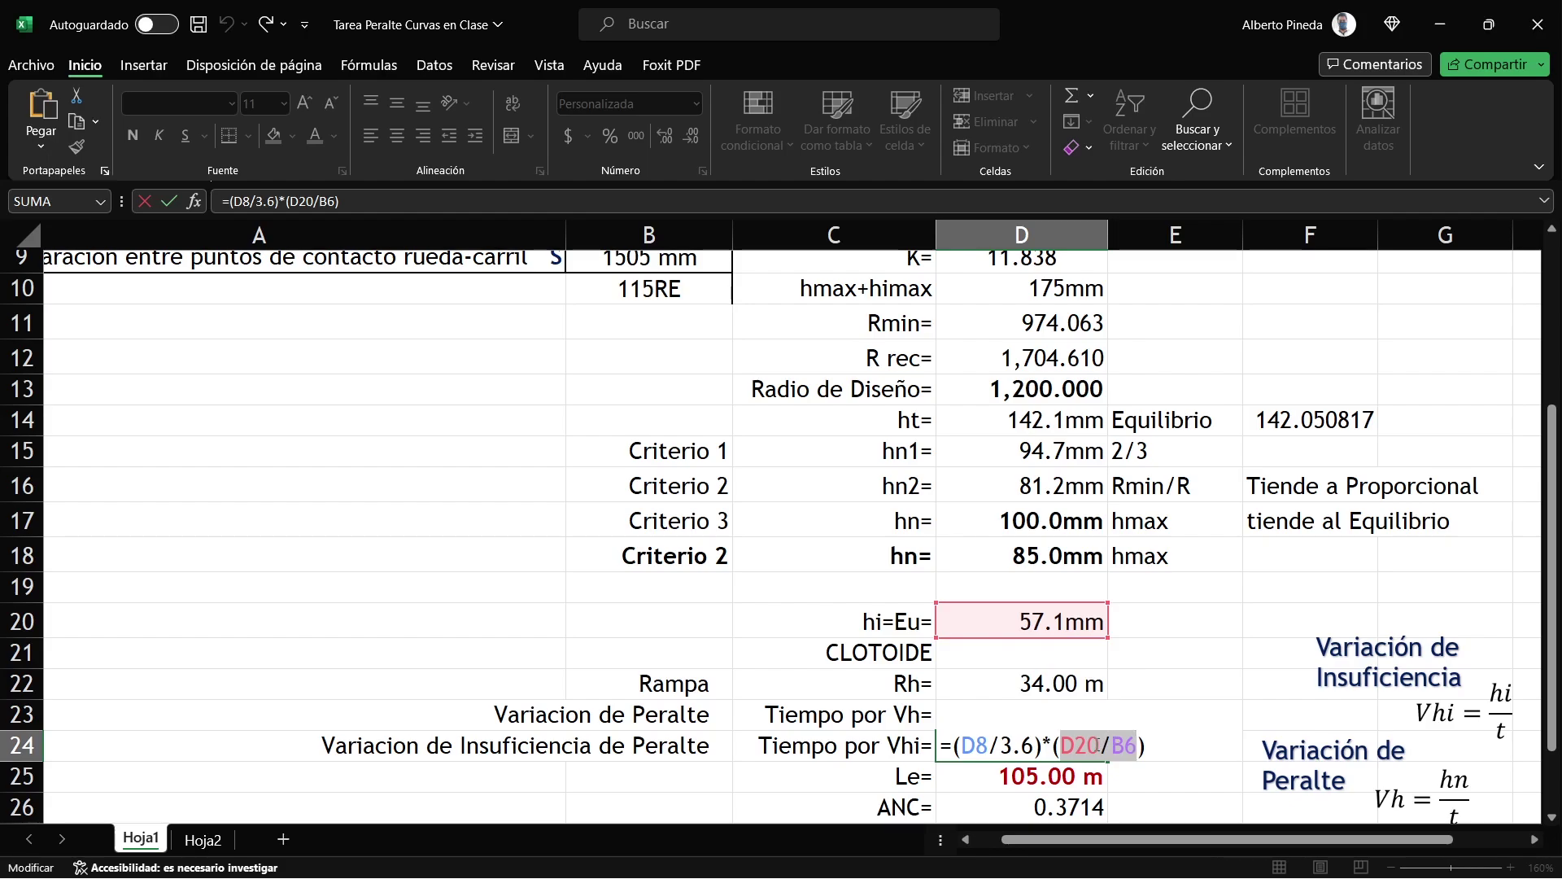
pyautogui.click(1047, 745)
pyautogui.moveTo(1059, 745); pyautogui.dragTo(1136, 745)
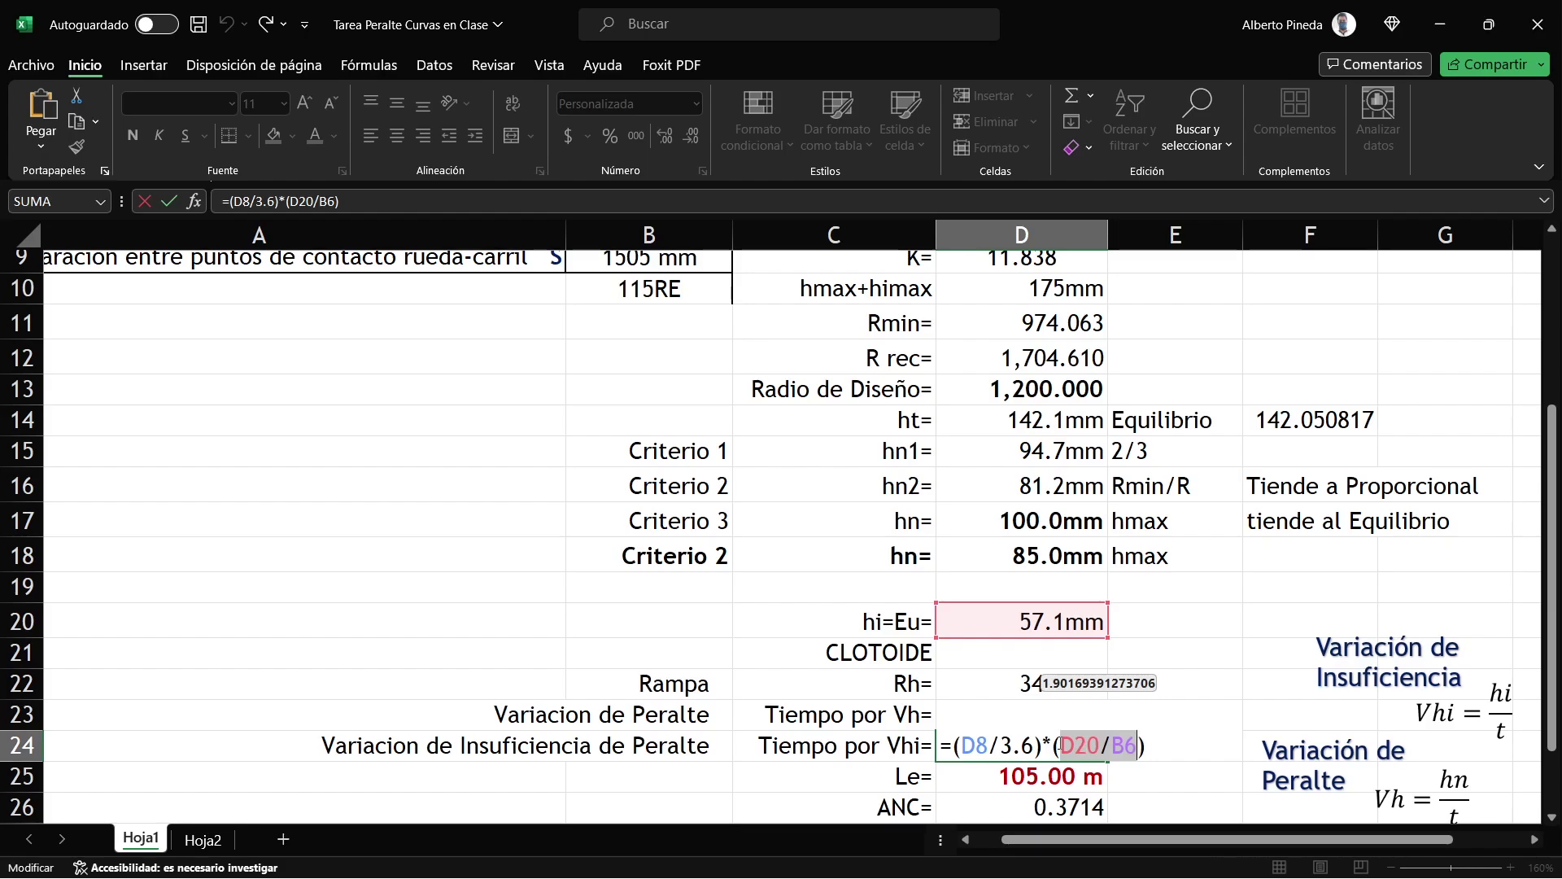
pyautogui.moveTo(1030, 745); pyautogui.dragTo(968, 746)
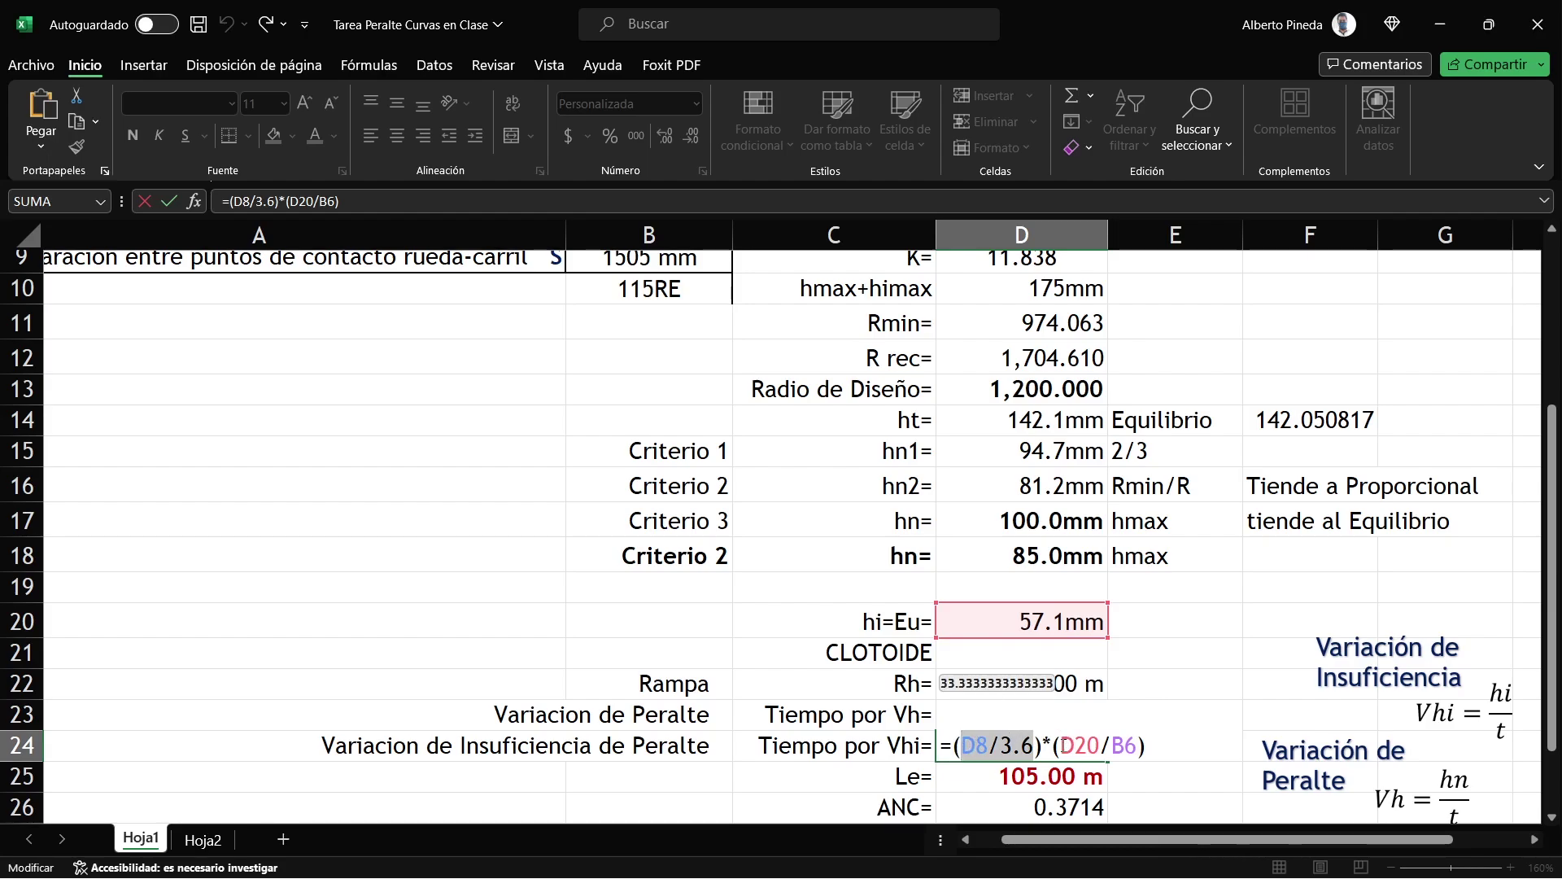
pyautogui.moveTo(1062, 745); pyautogui.dragTo(1137, 745)
pyautogui.scroll(-1, 1047, 684)
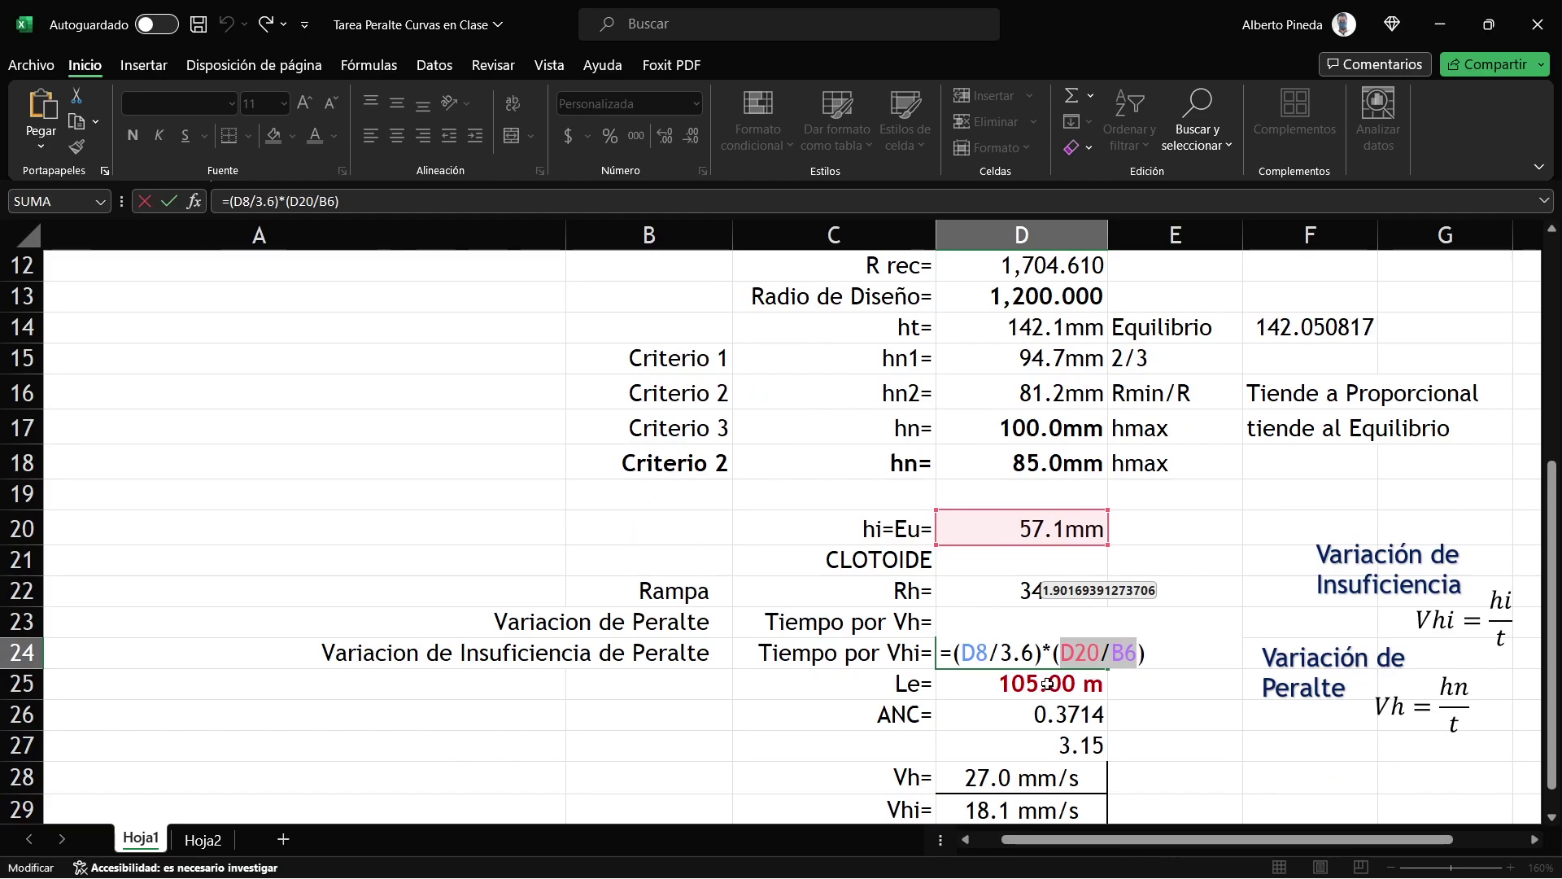
pyautogui.press('Escape')
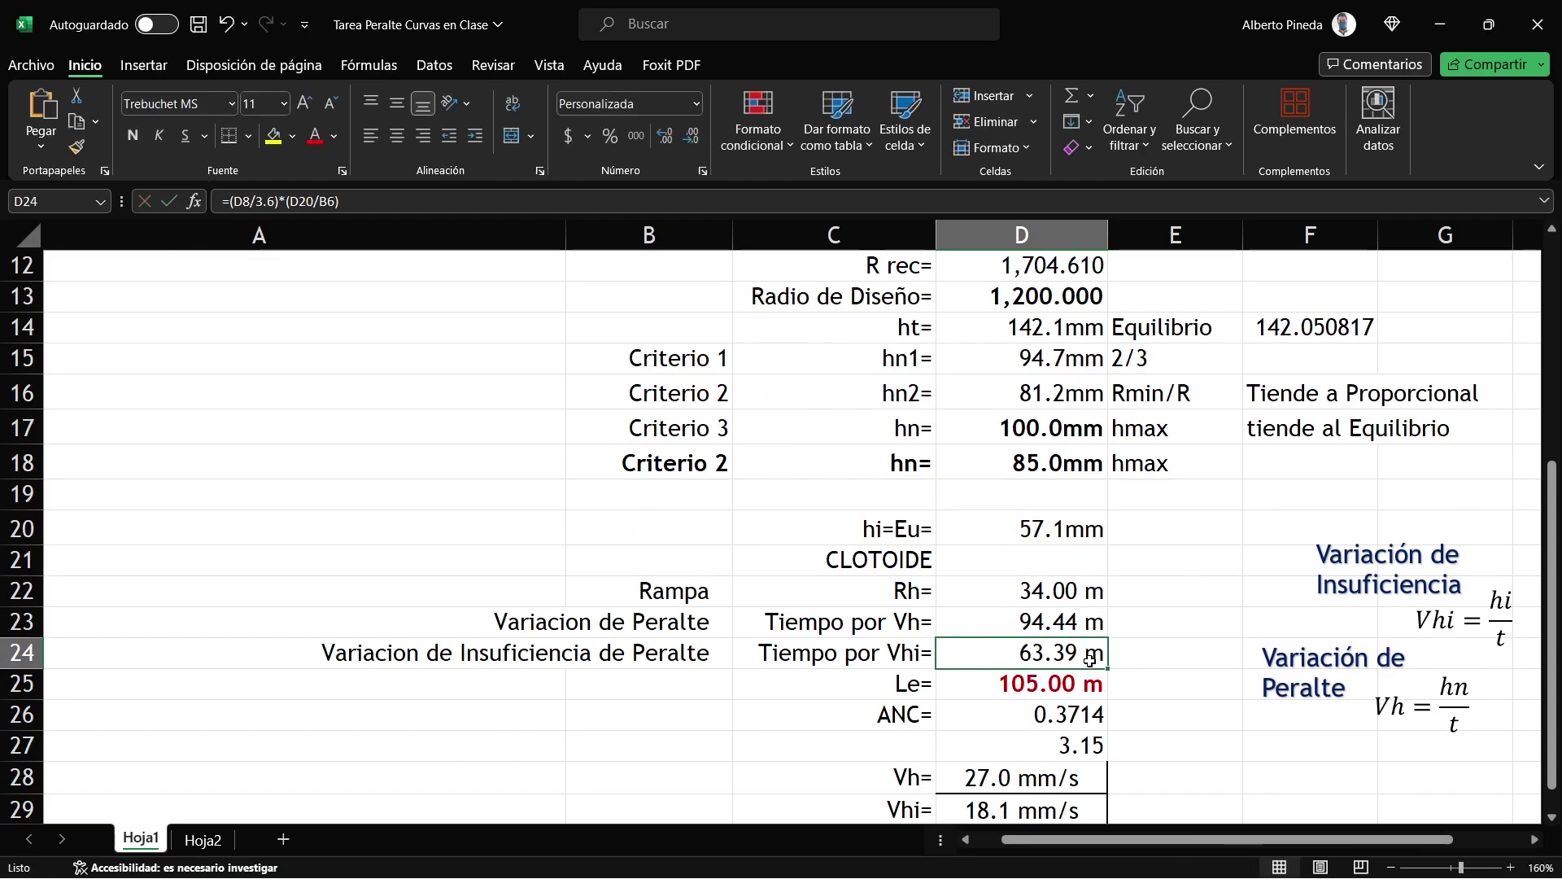
# Step: Check L min dinámic in Istram's norm values and open the matching Tiempo por Vh length formula in D23 of Excel
pyautogui.hotkey('alt', 'Tab')
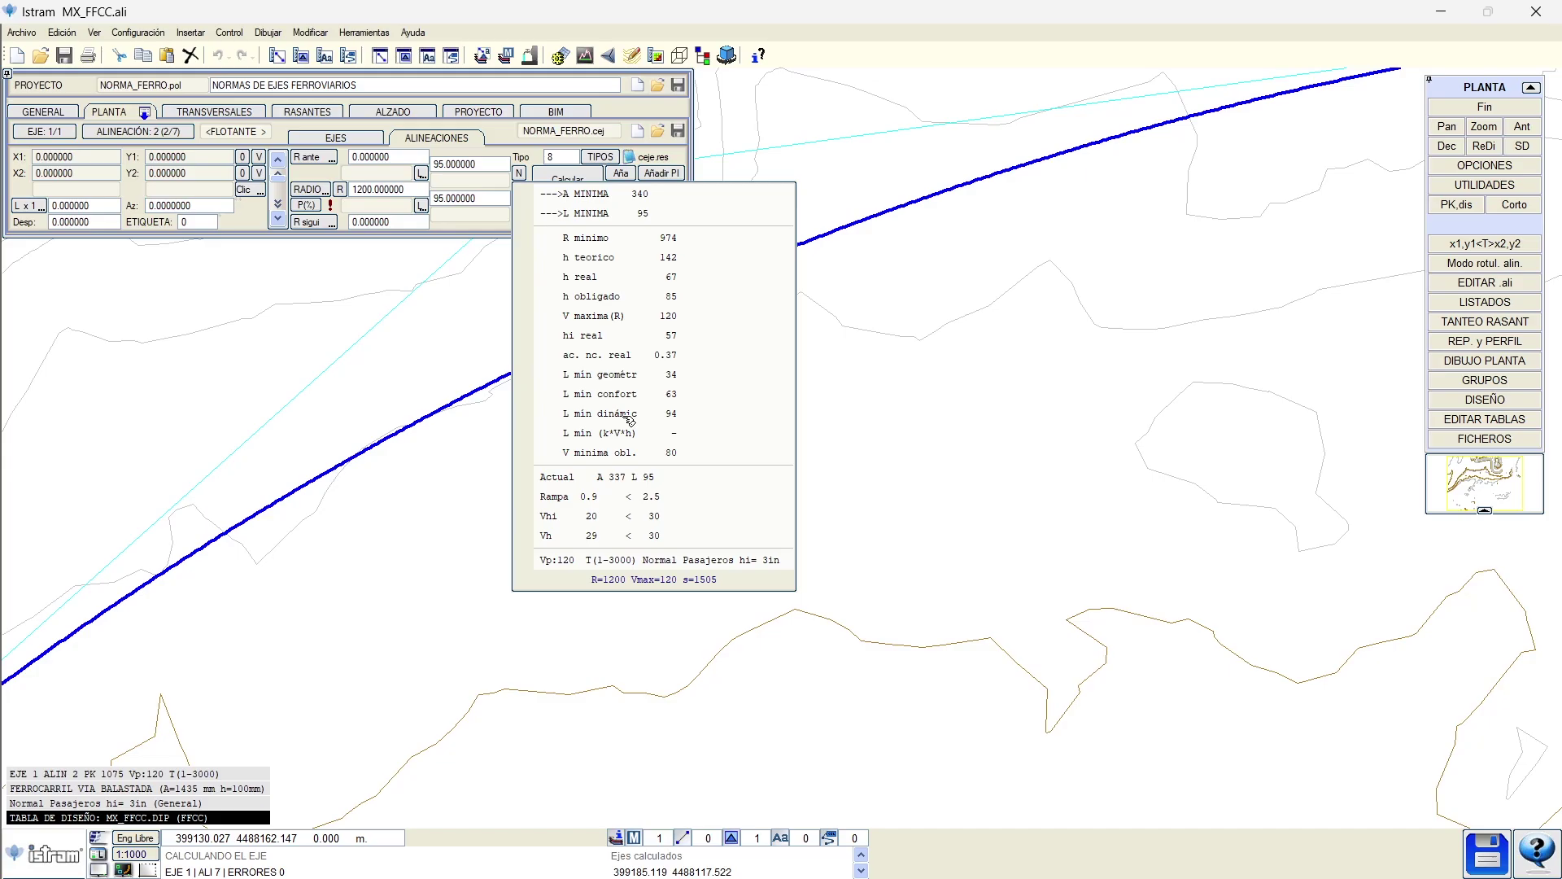
pyautogui.hotkey('alt', 'Tab')
pyautogui.click(906, 628)
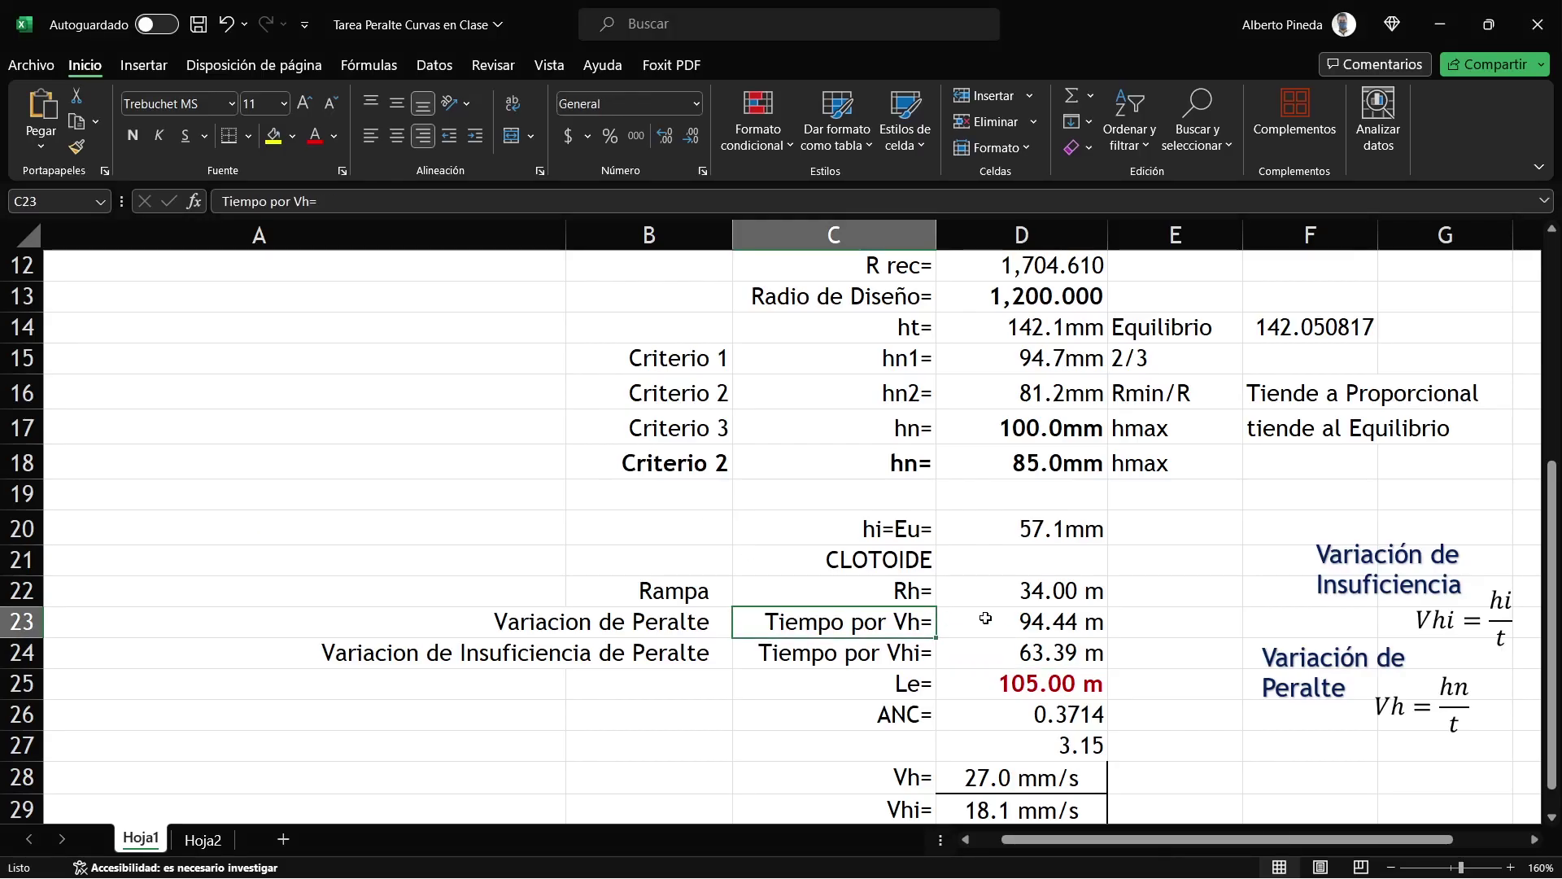
pyautogui.click(1005, 618)
pyautogui.doubleClick(1027, 622)
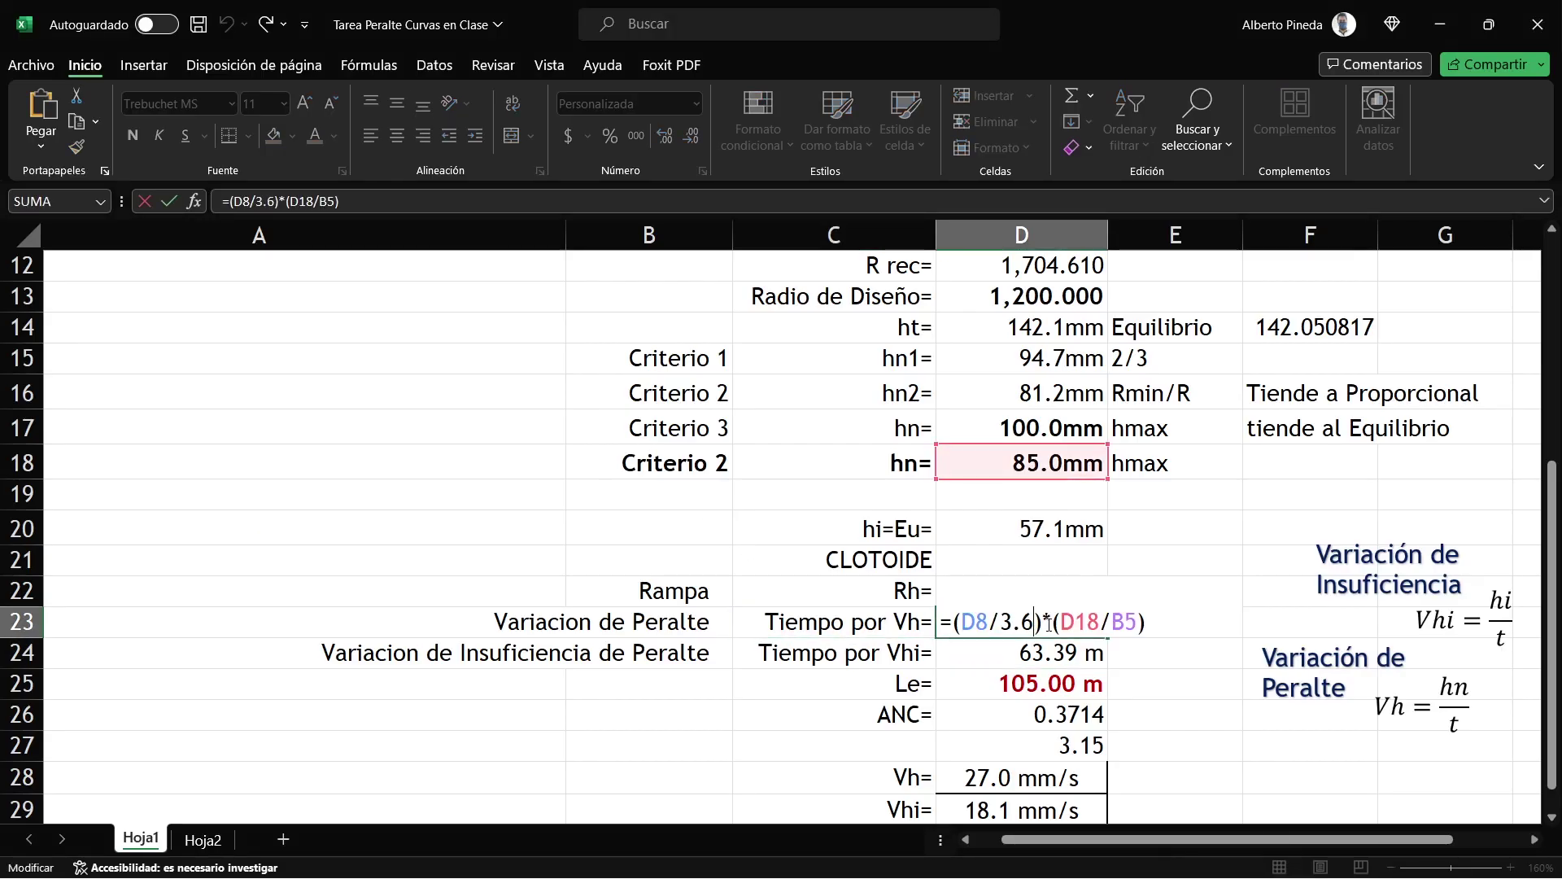
# Step: Preview the terms D8, D8/3.6, D18 and B5 of the D23 formula and locate B5 in the parameter table
pyautogui.doubleClick(971, 622)
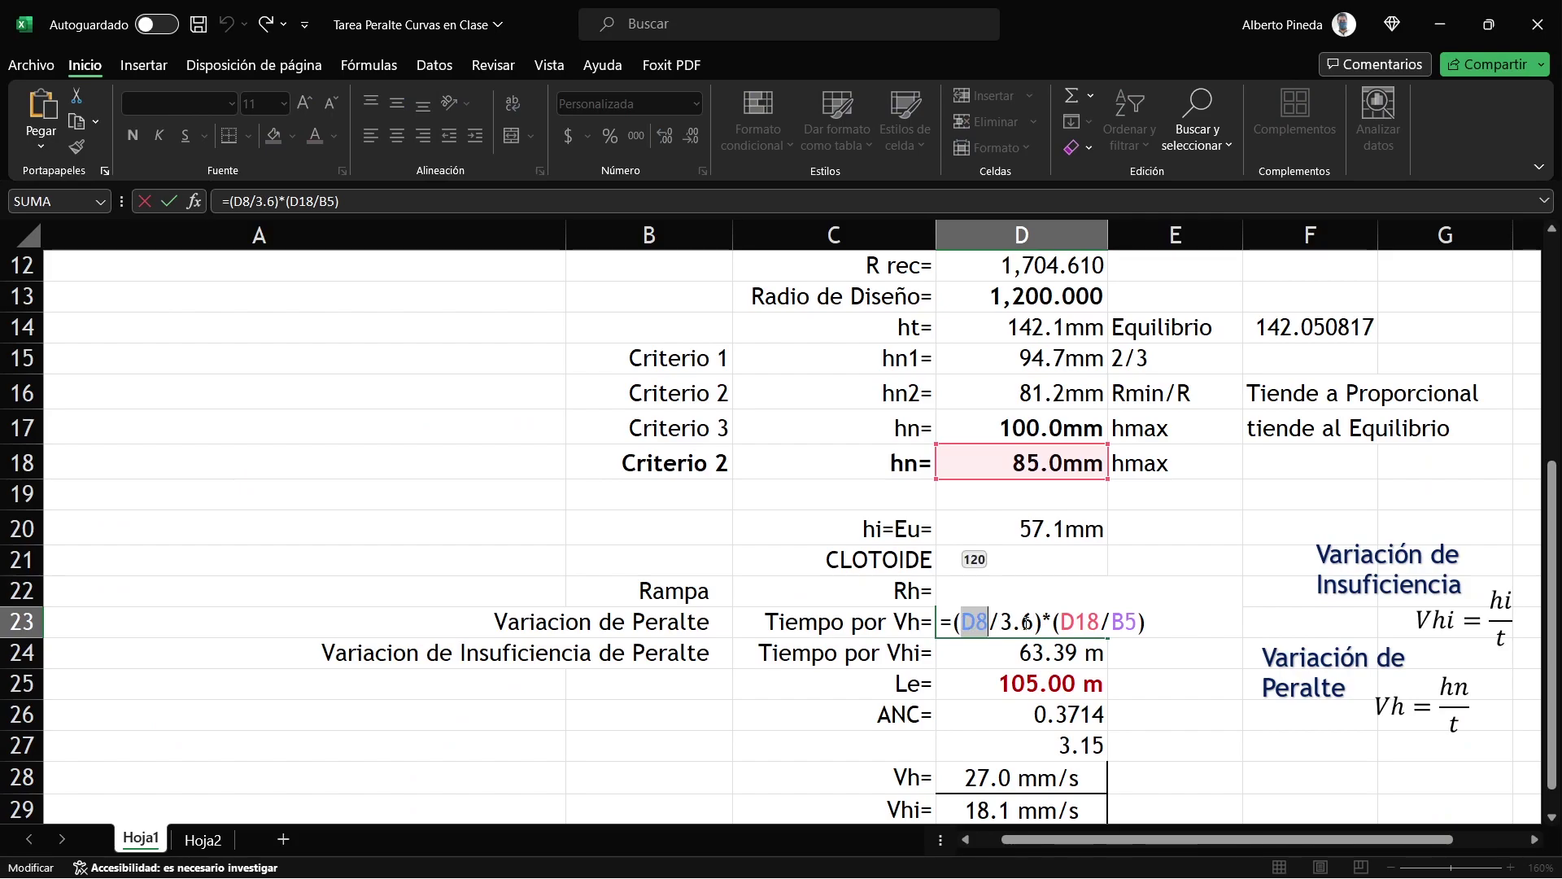
pyautogui.moveTo(1033, 622); pyautogui.dragTo(961, 621)
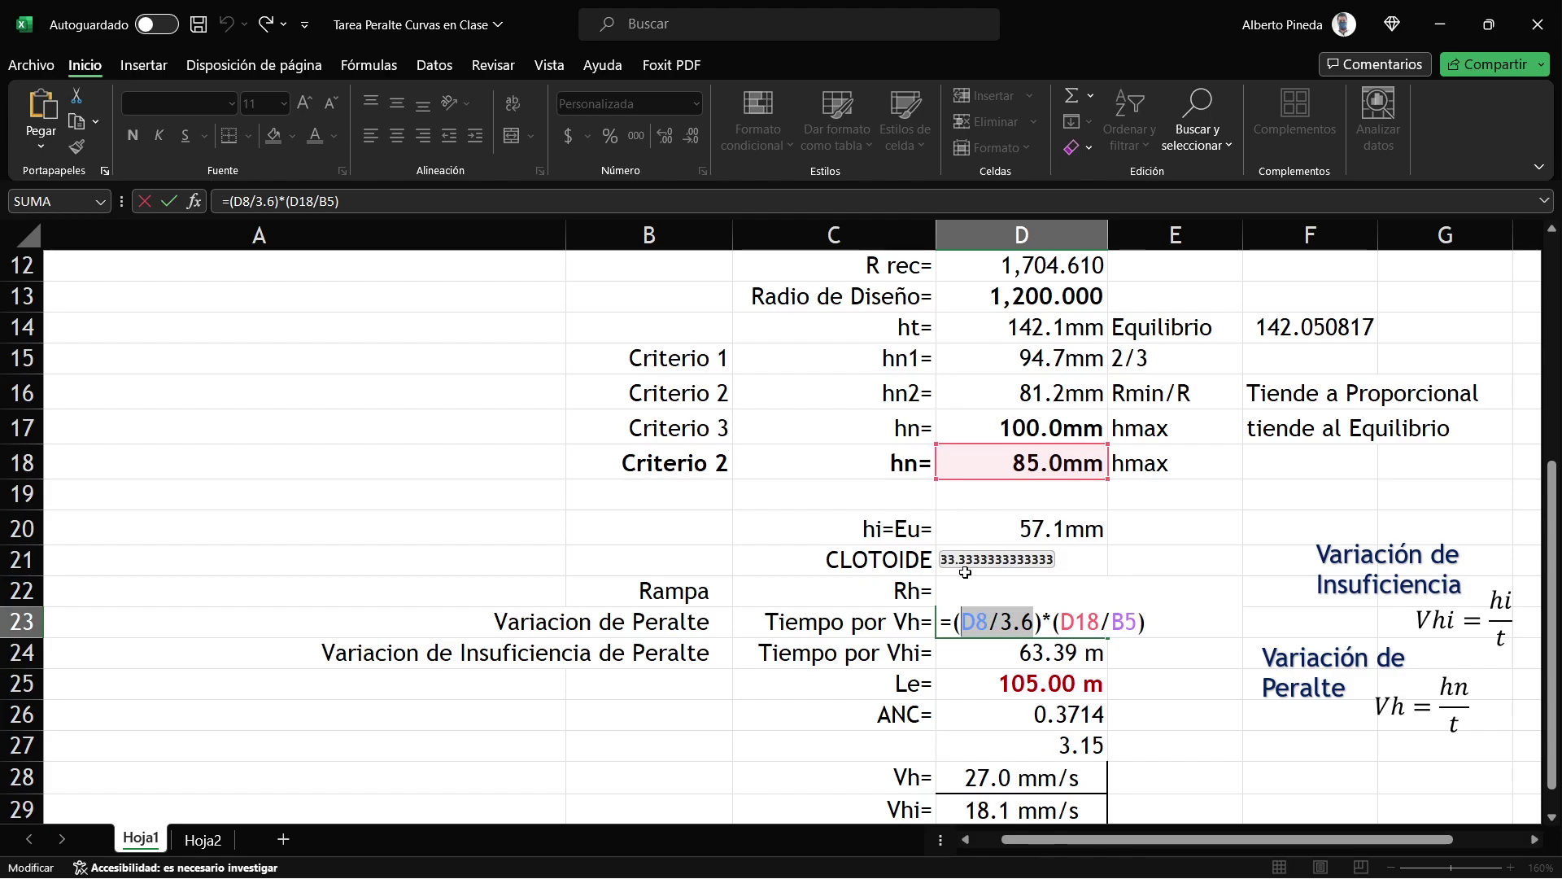
pyautogui.doubleClick(1077, 621)
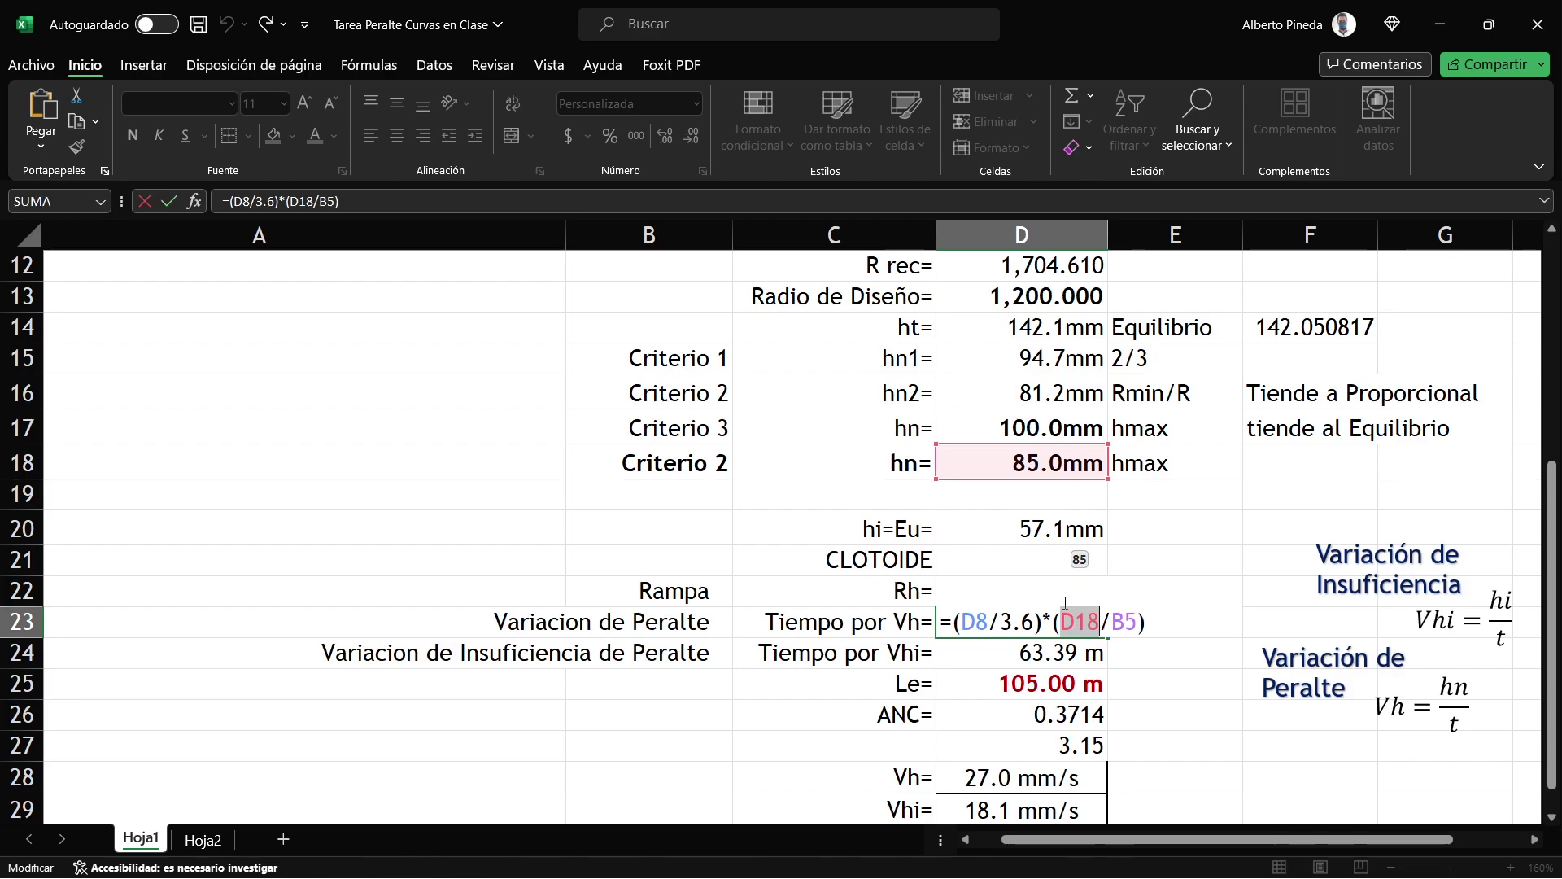
pyautogui.doubleClick(1121, 622)
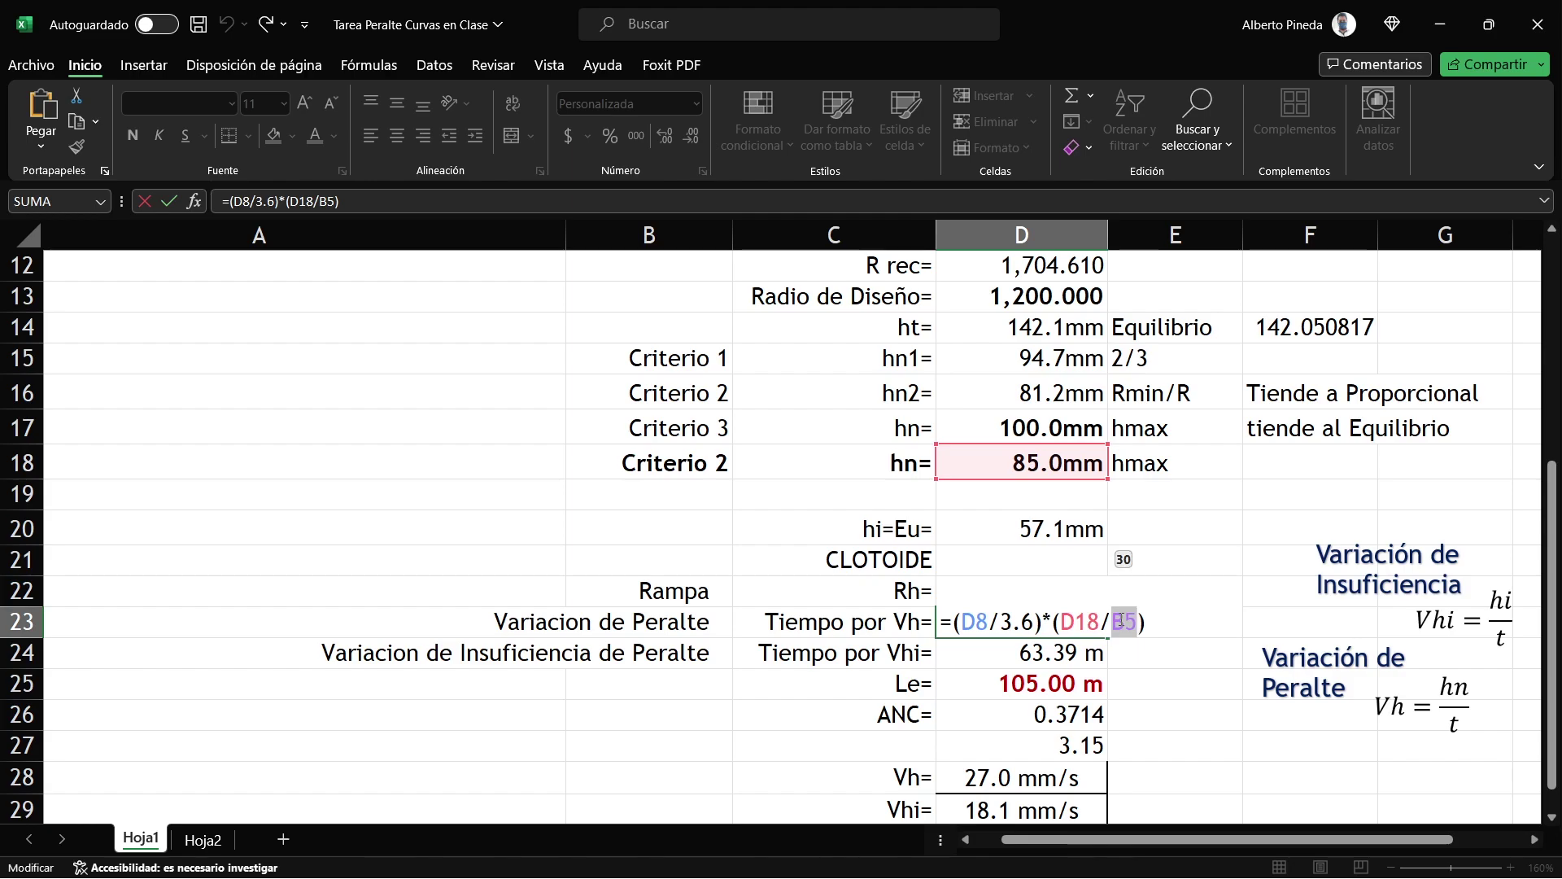
pyautogui.scroll(3, 735, 423)
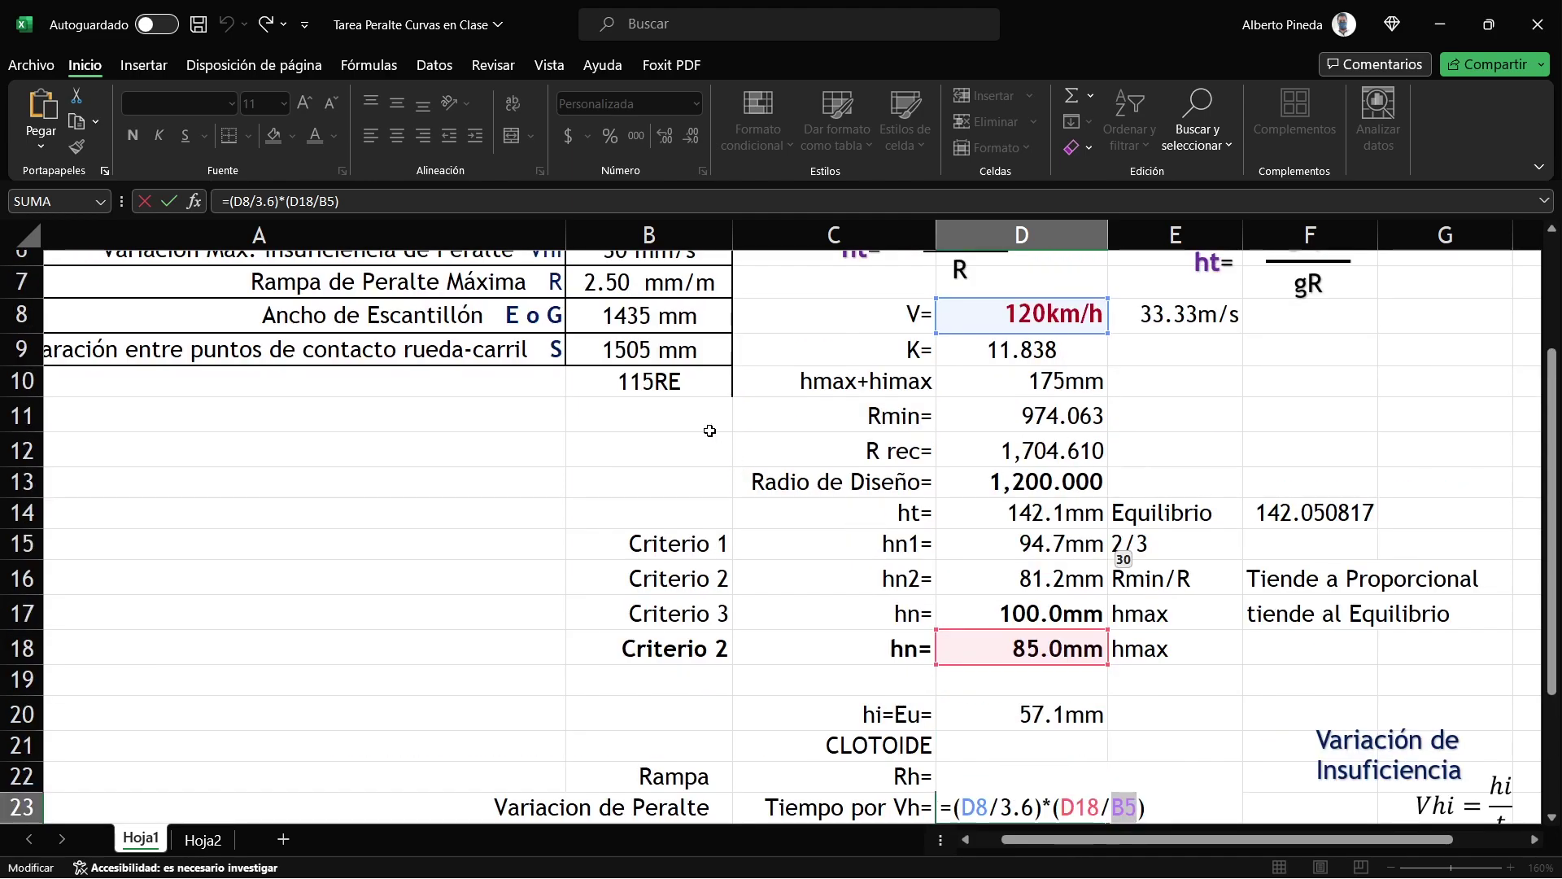
pyautogui.scroll(-1, 734, 368)
pyautogui.scroll(2, 1003, 647)
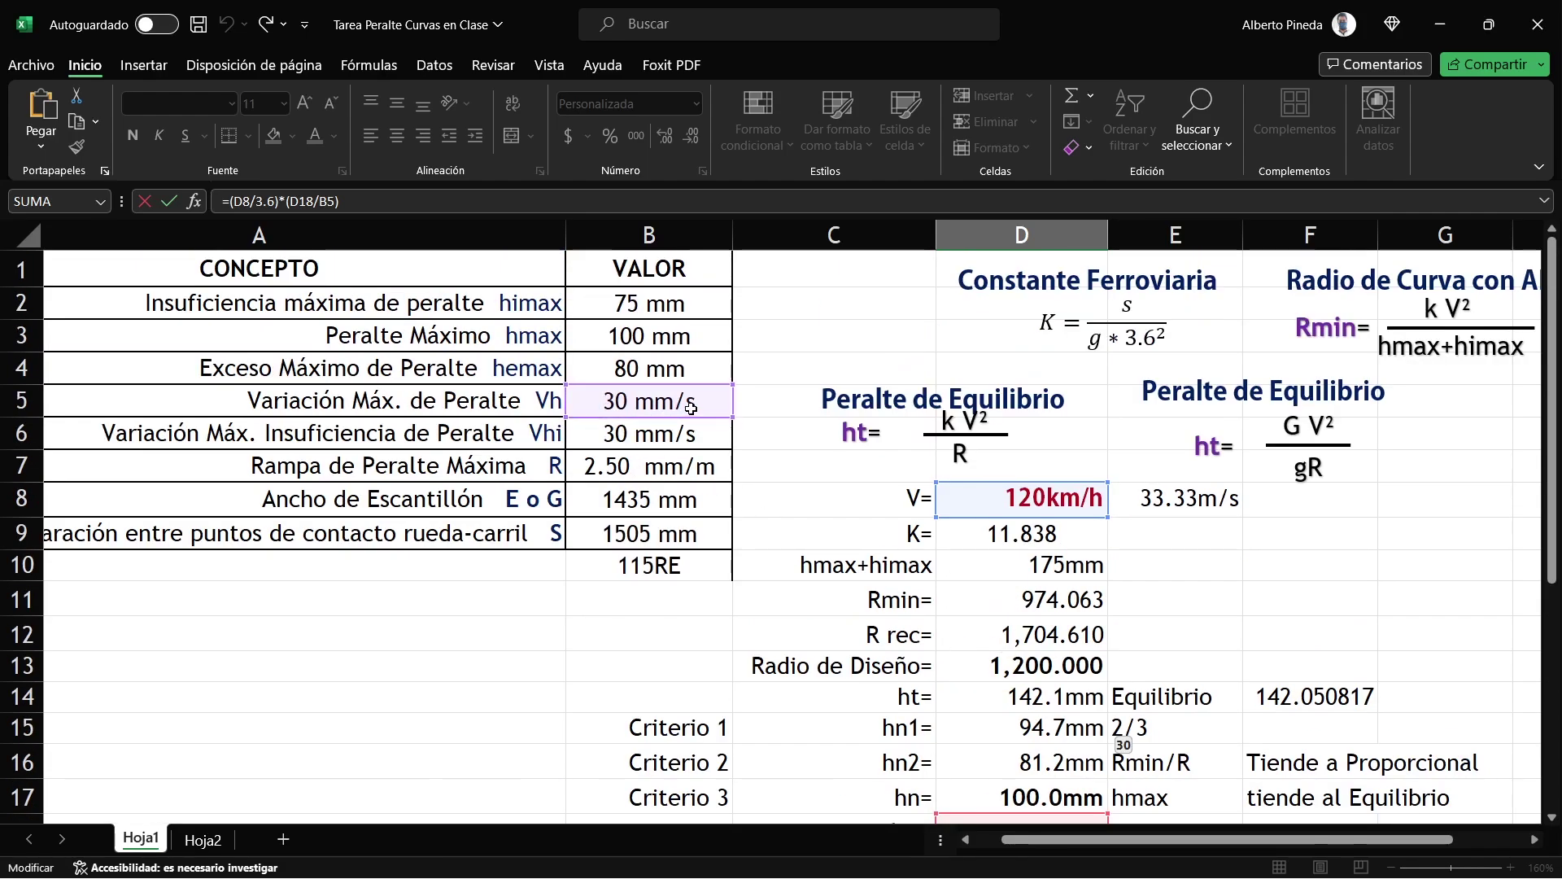
# Step: Preview the D18/B5 and D8/3.6 parts of the D23 formula, and leave it without editing
pyautogui.scroll(-3, 663, 423)
pyautogui.moveTo(1060, 712); pyautogui.dragTo(1137, 712)
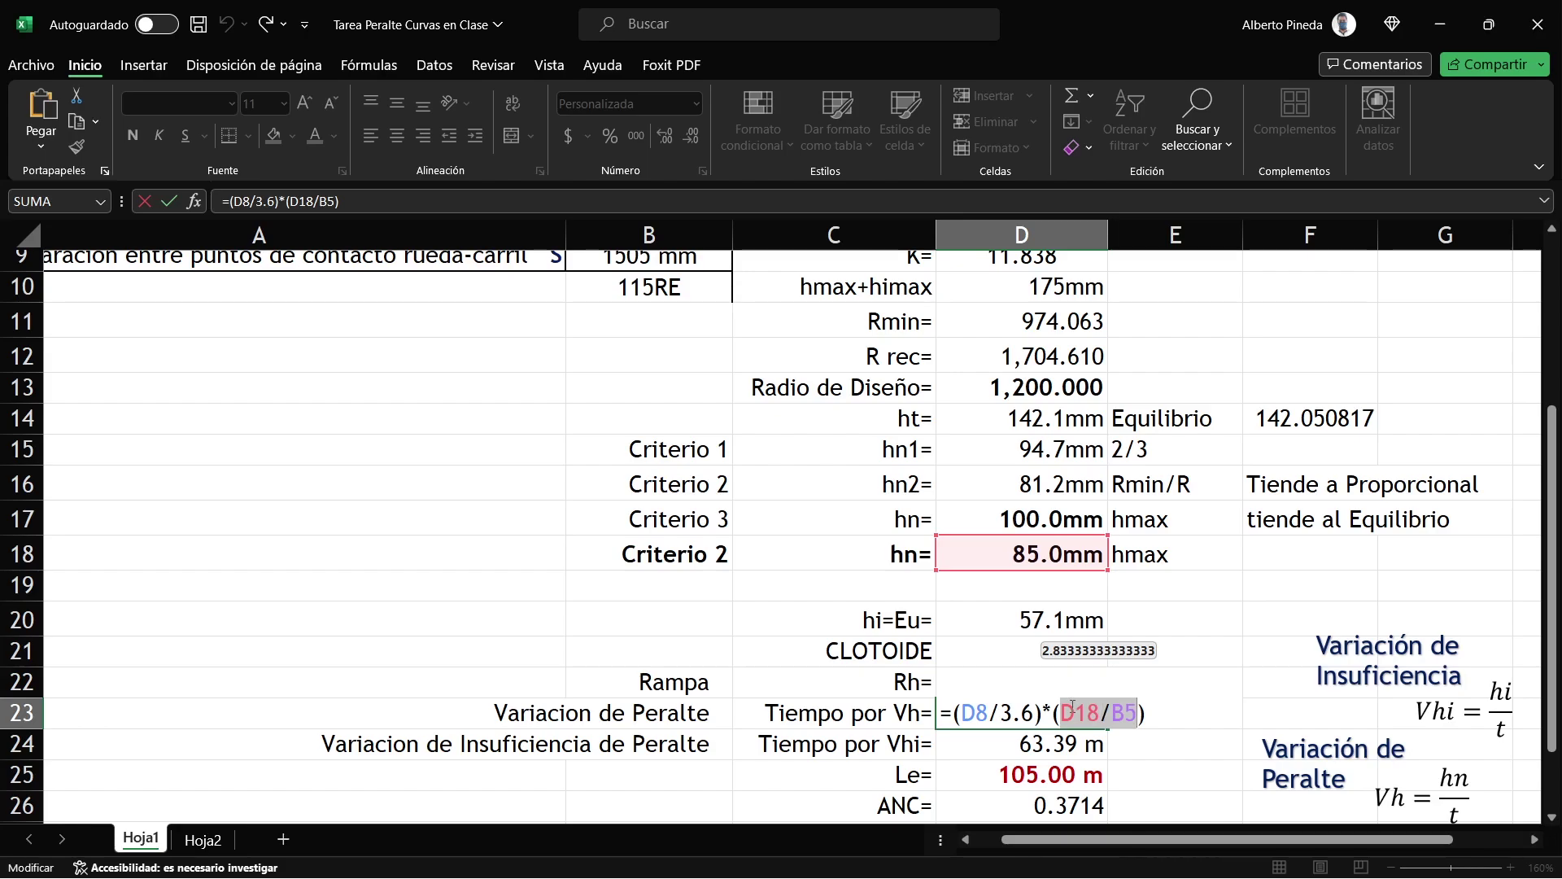
pyautogui.moveTo(1035, 712); pyautogui.dragTo(961, 712)
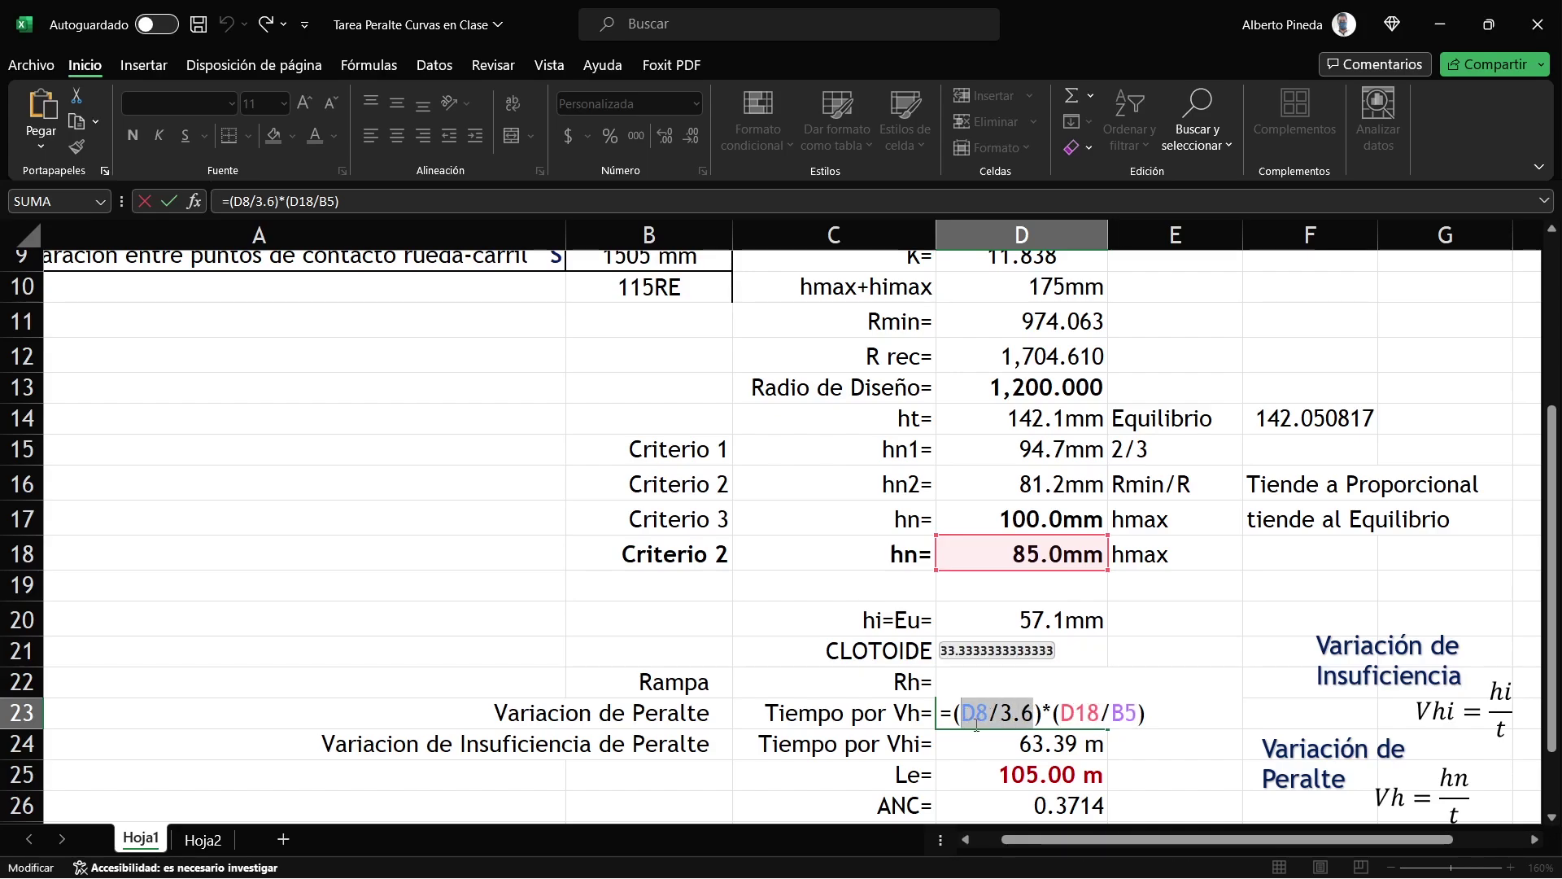
pyautogui.press('Escape')
pyautogui.scroll(-1, 1049, 651)
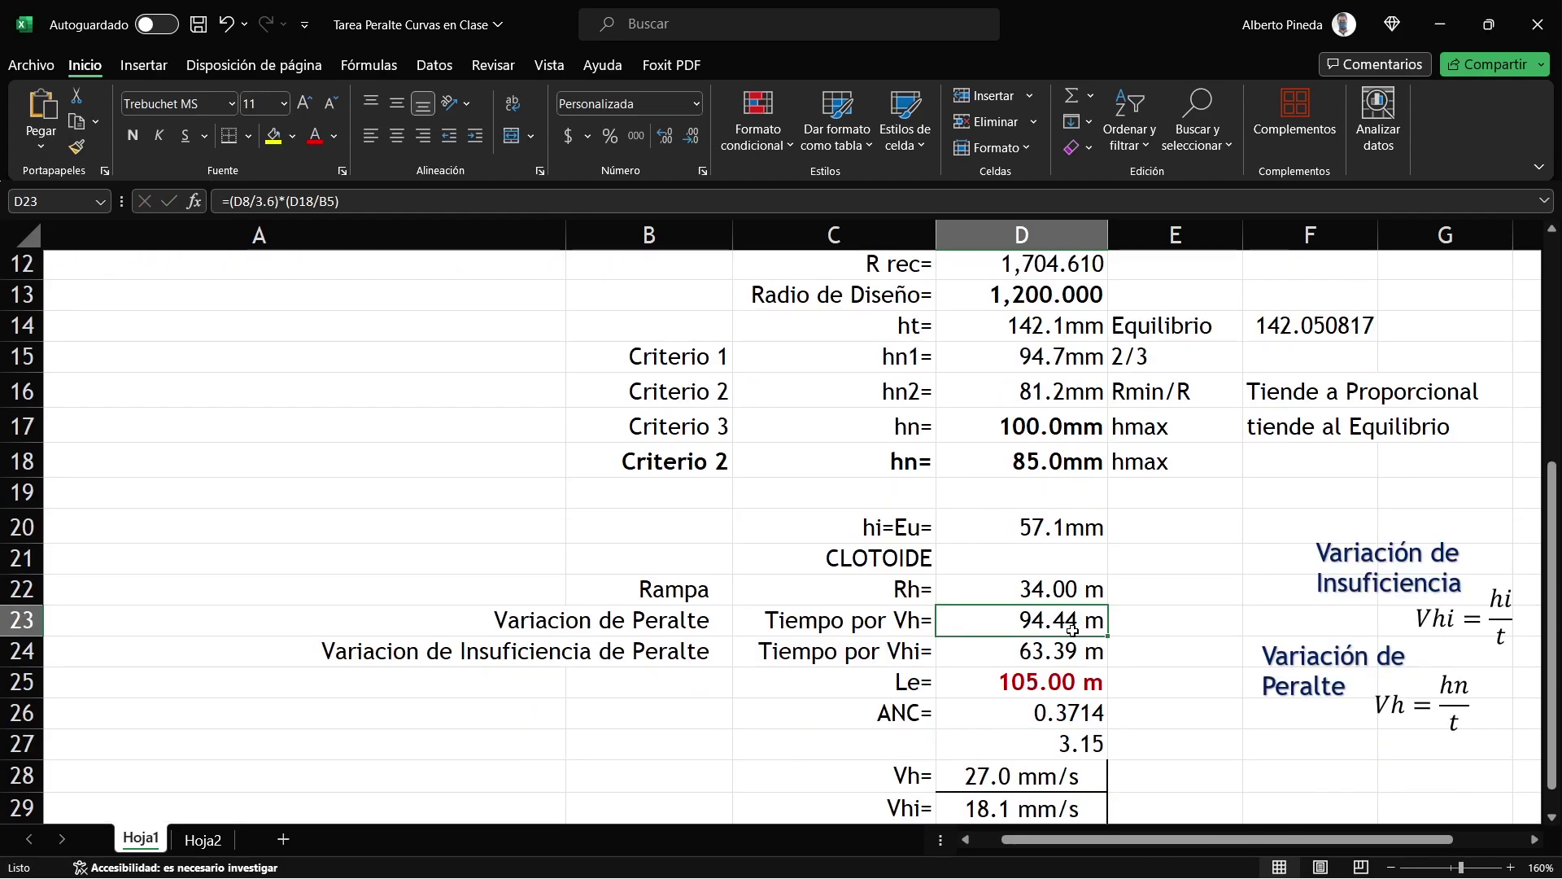
# Step: Compare the Tiempo por Vh length in D23 with L min dinámic in Istram and return to Excel
pyautogui.press('alt')
pyautogui.hotkey('alt', 'Tab')
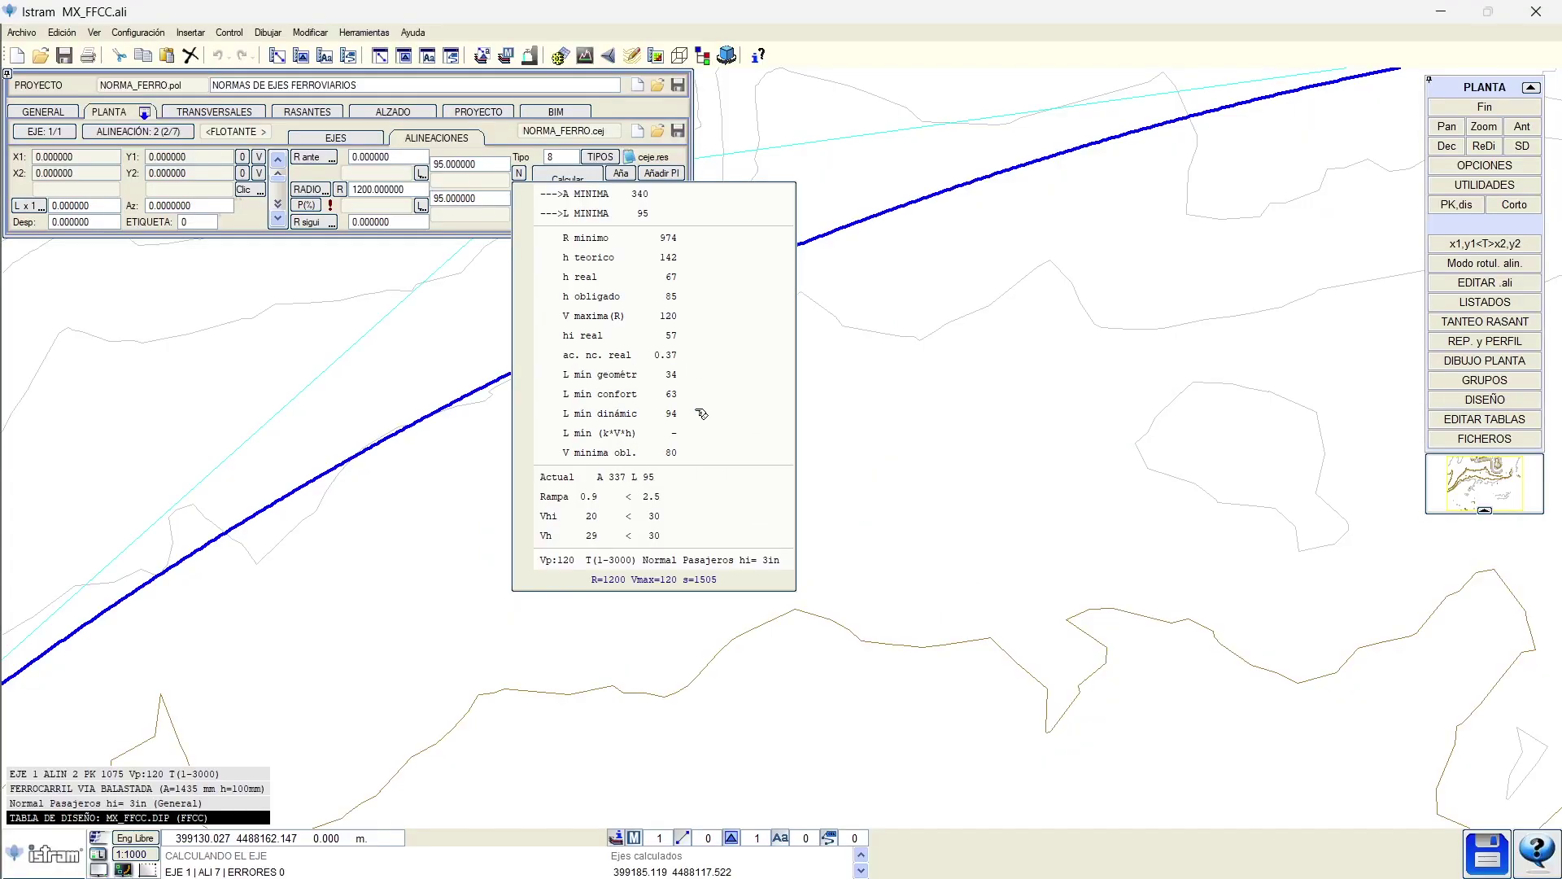
pyautogui.hotkey('alt', 'Tab')
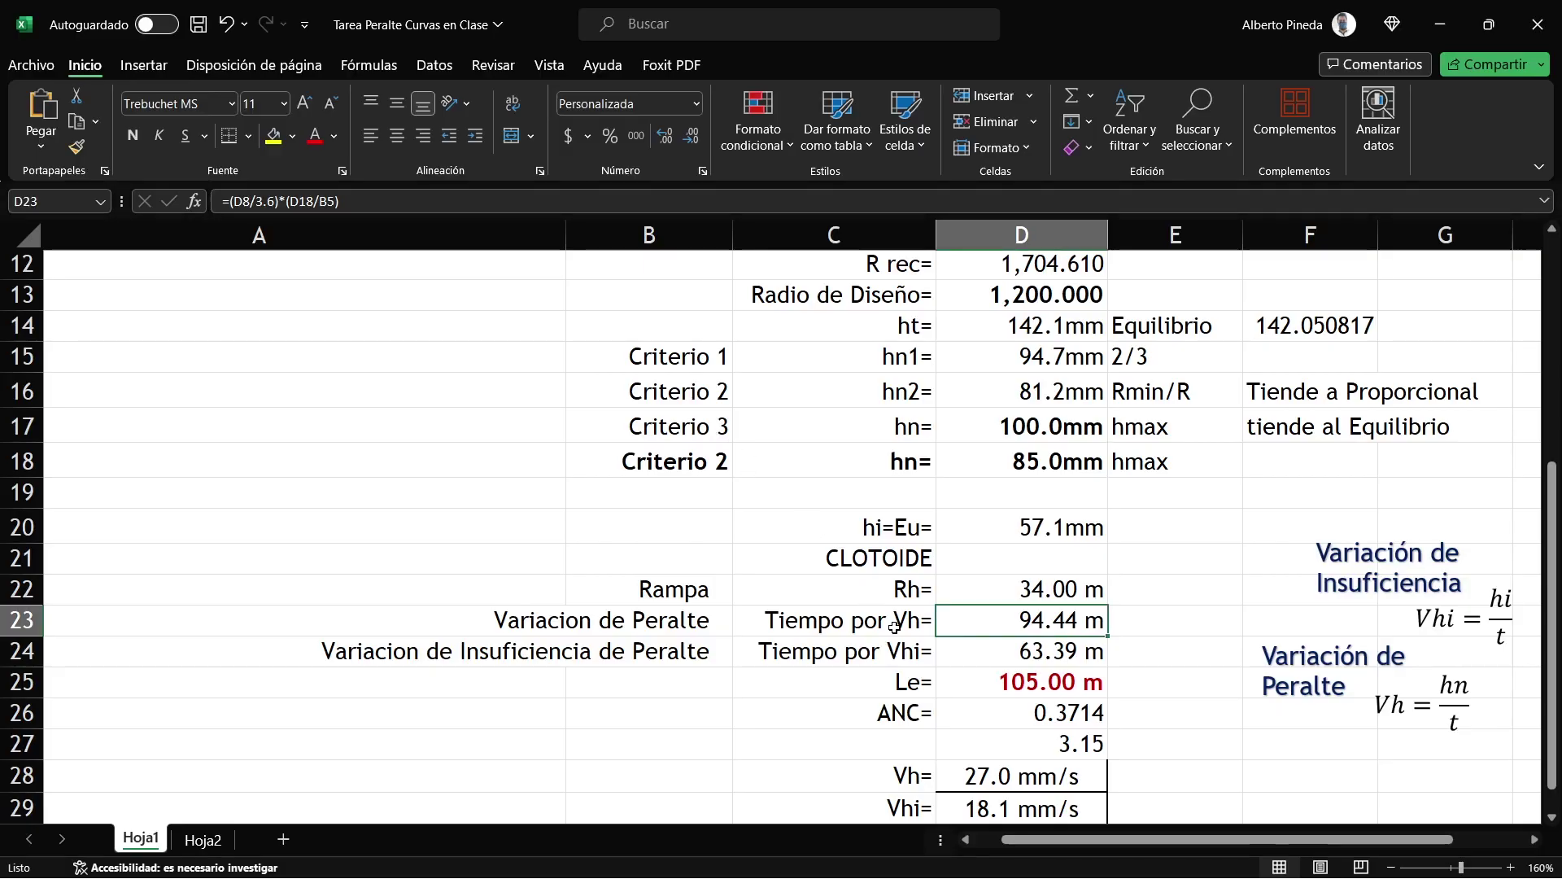
# Step: Review the three clothoid lengths in D22:D24 and the Le formula in D25 that takes their maximum
pyautogui.moveTo(1053, 588); pyautogui.dragTo(1047, 643)
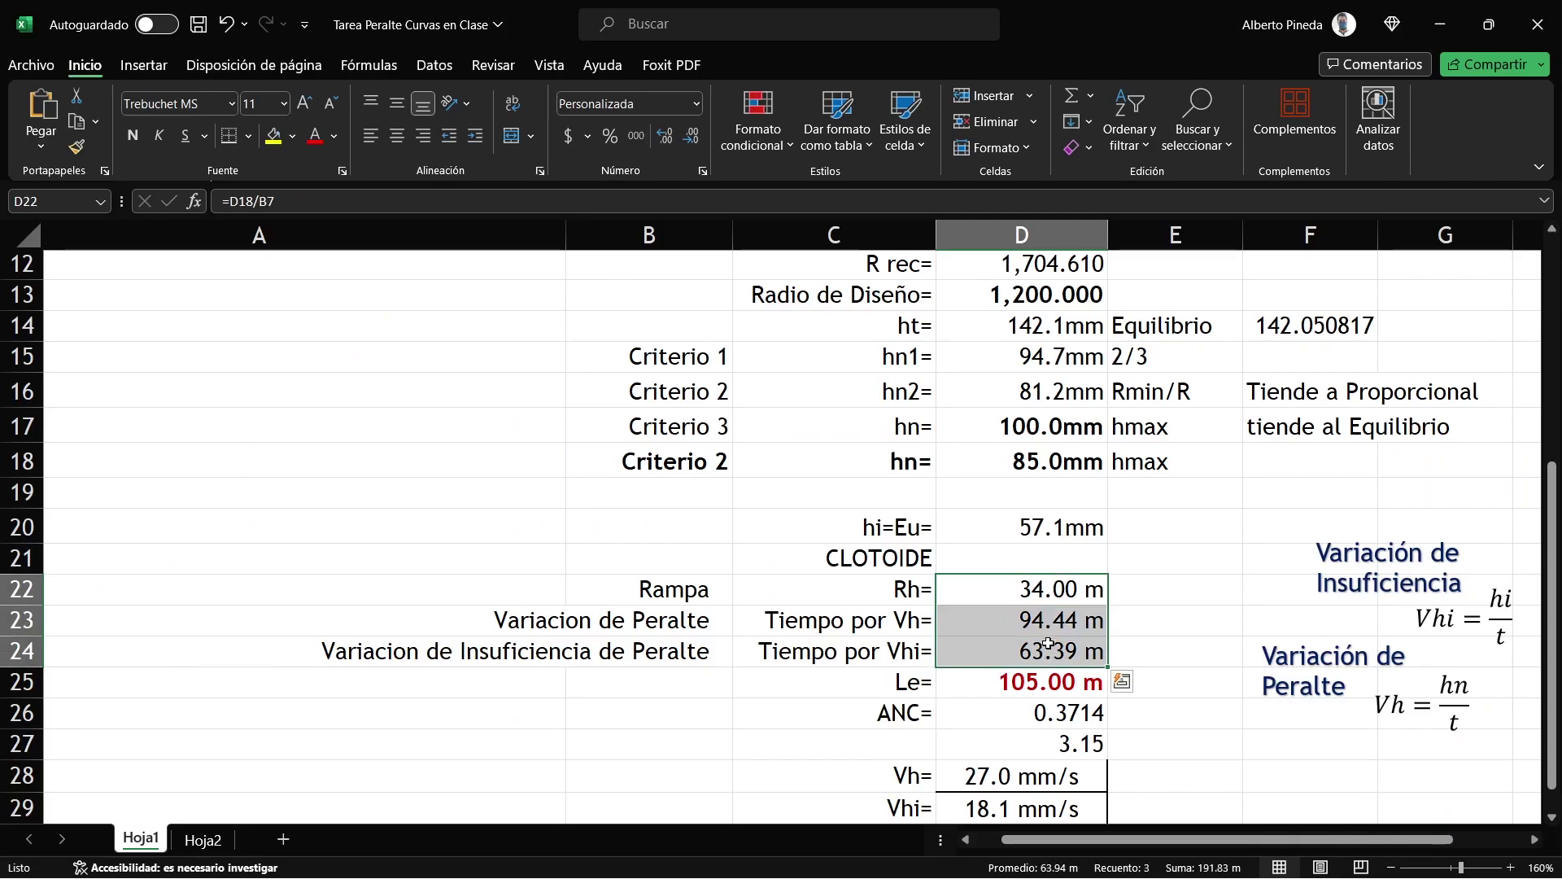
pyautogui.click(1041, 682)
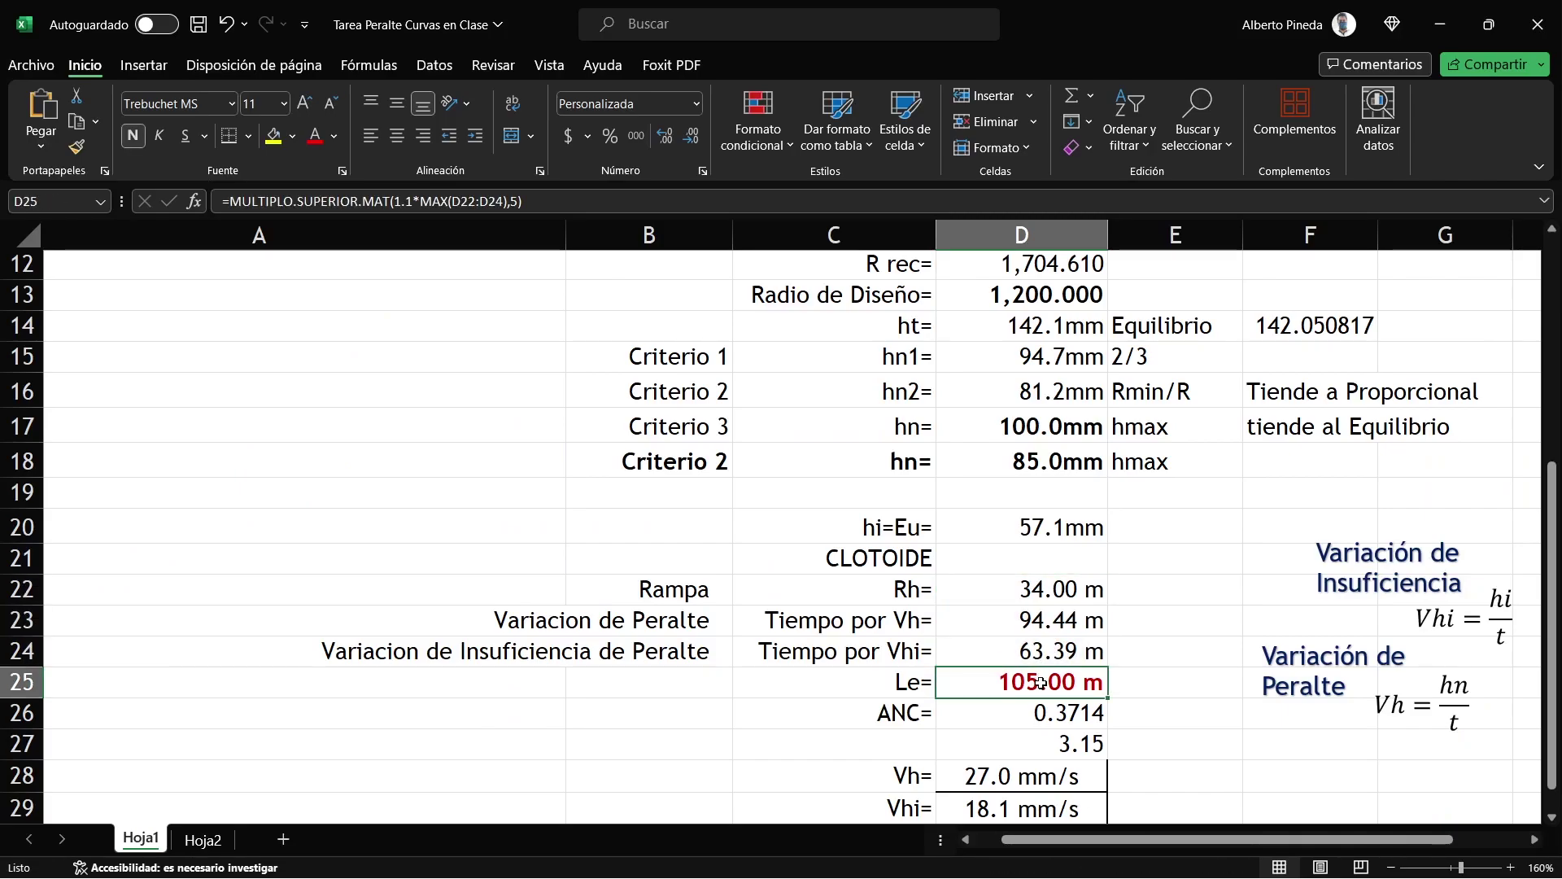
pyautogui.moveTo(1049, 588); pyautogui.dragTo(1049, 650)
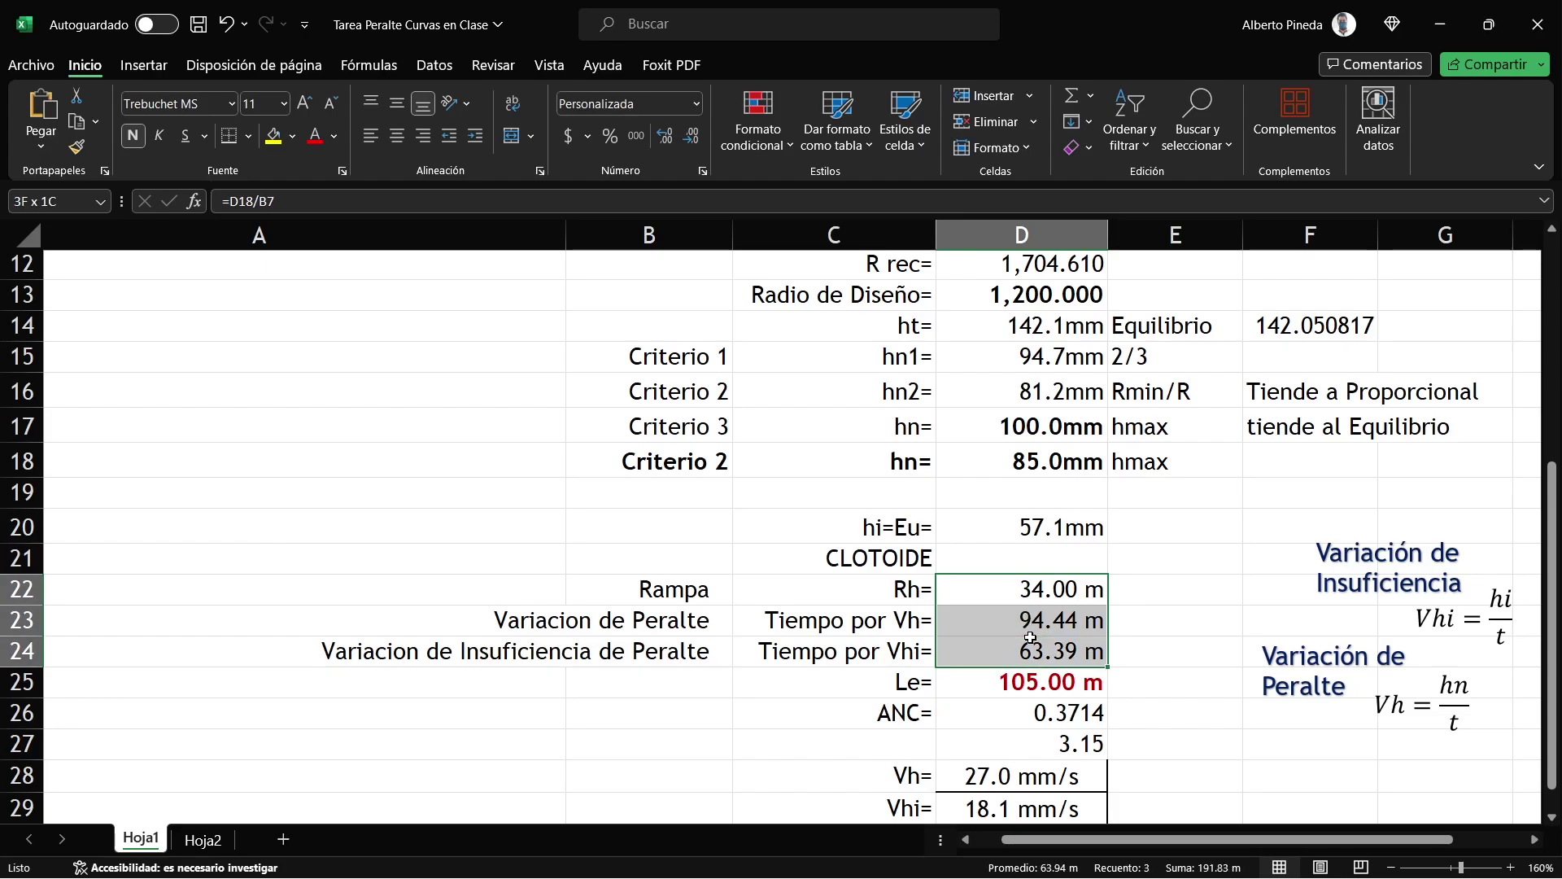
pyautogui.click(1052, 611)
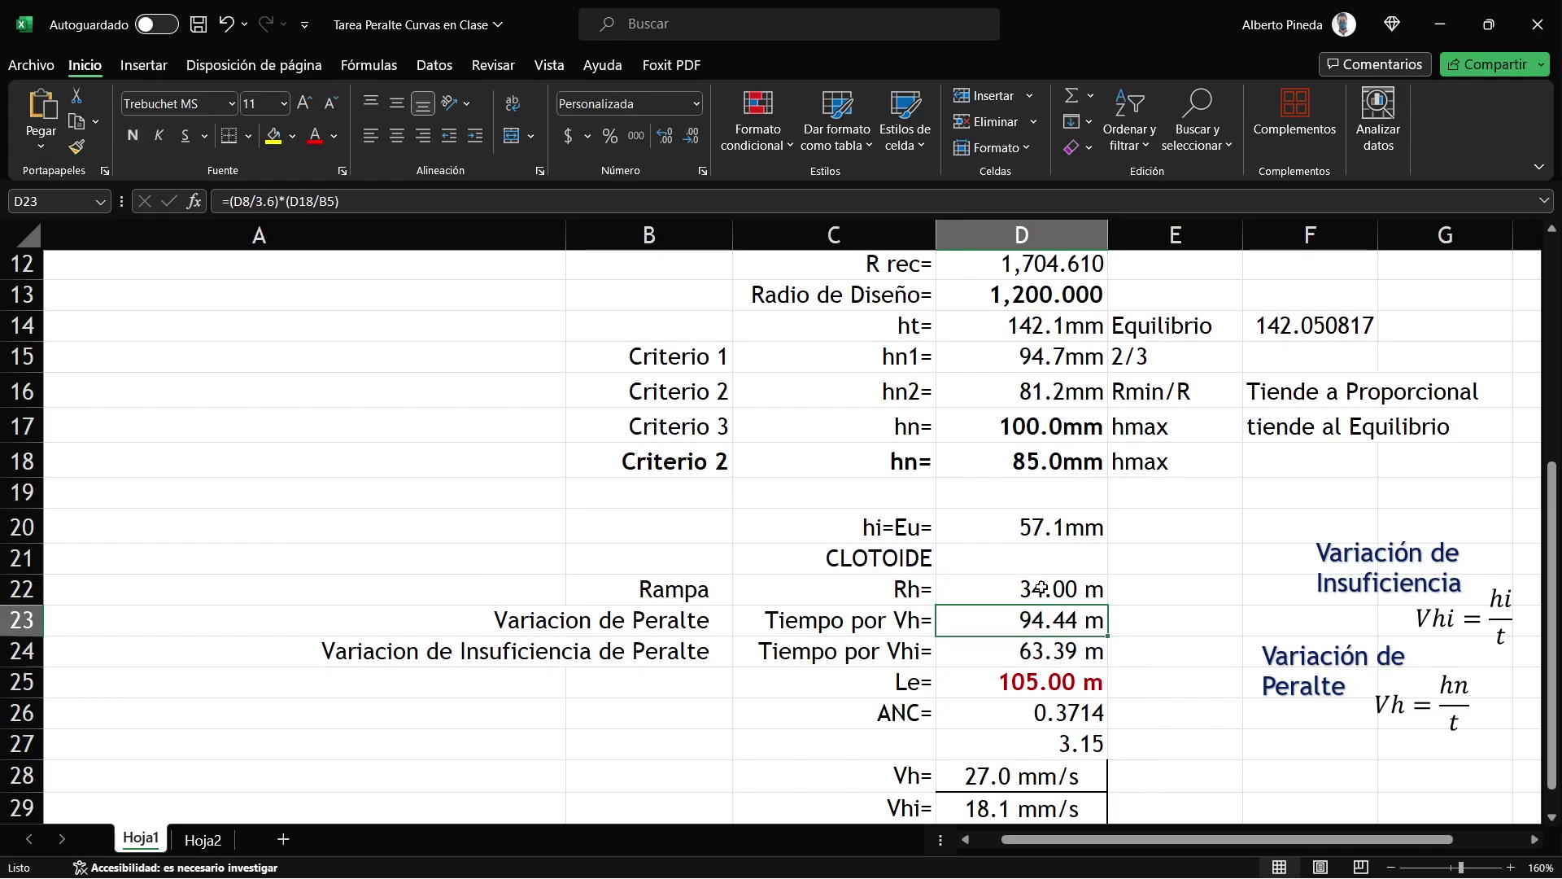
pyautogui.click(1043, 588)
pyautogui.click(1059, 620)
pyautogui.click(1084, 654)
# Step: Change the multiplier in the D25 Le formula to 1.0, keeping the rounding up of MAX(D22:D24) to multiples of 5
pyautogui.scroll(-1, 1084, 654)
pyautogui.click(1021, 591)
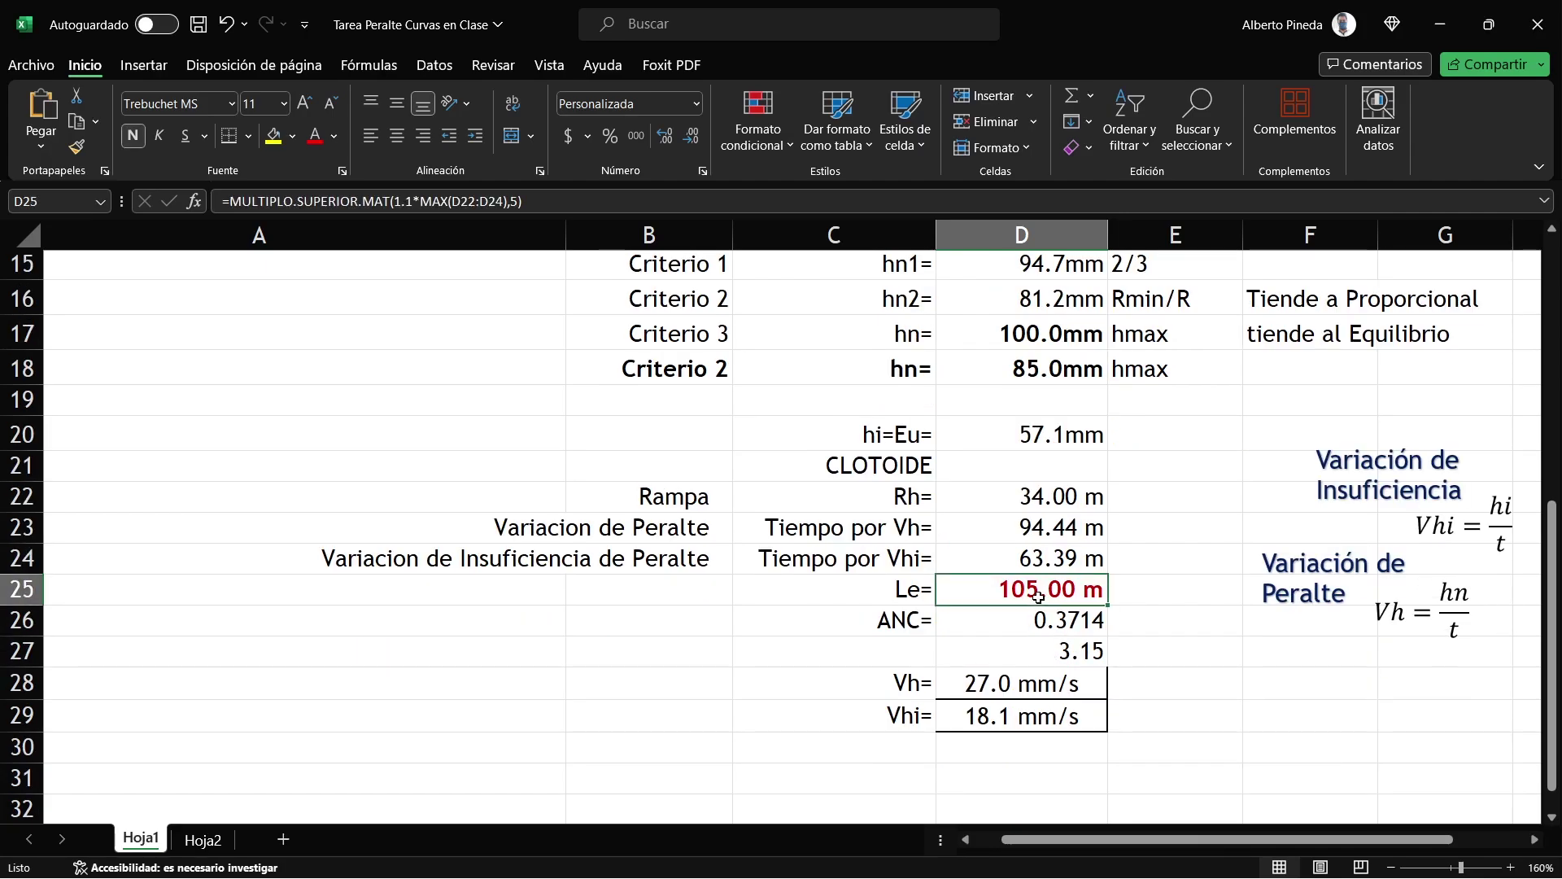
pyautogui.doubleClick(1016, 591)
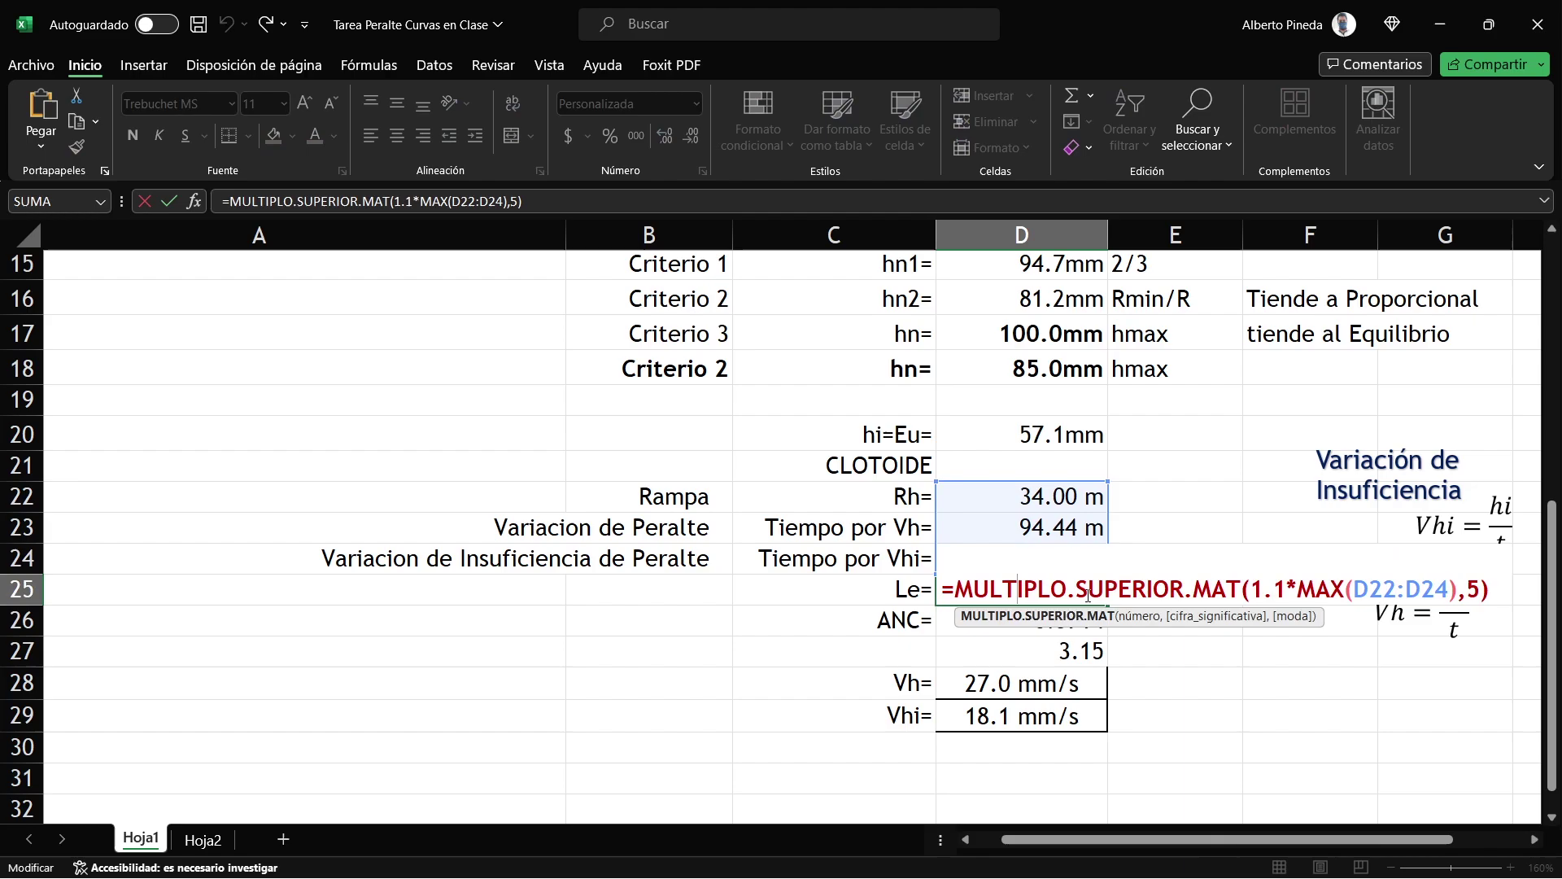
pyautogui.click(1279, 591)
pyautogui.write('0')
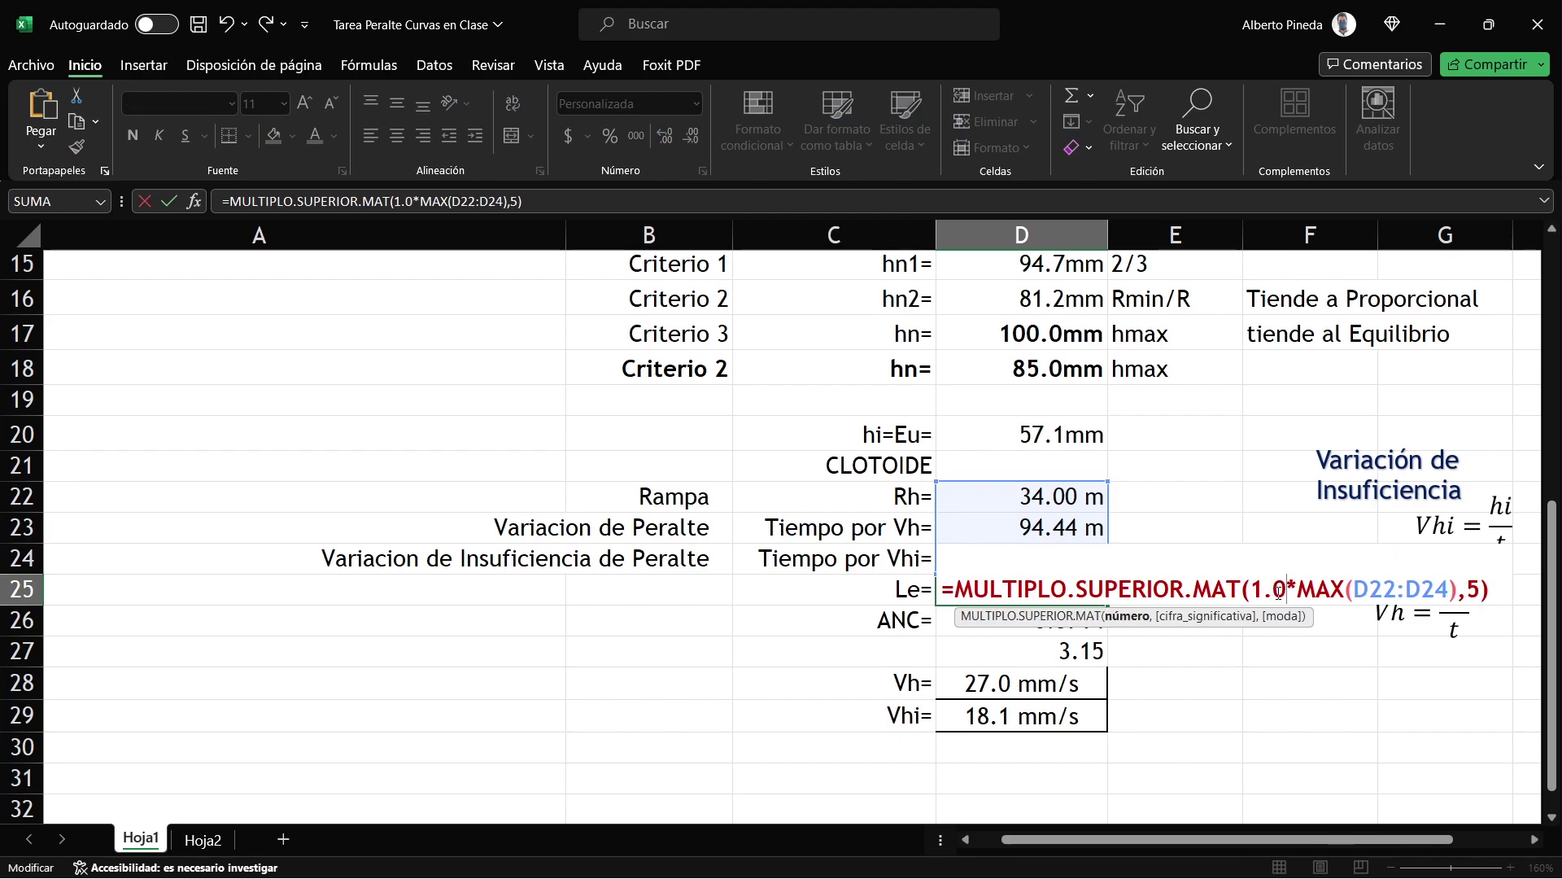
pyautogui.press('Return')
pyautogui.doubleClick(1012, 595)
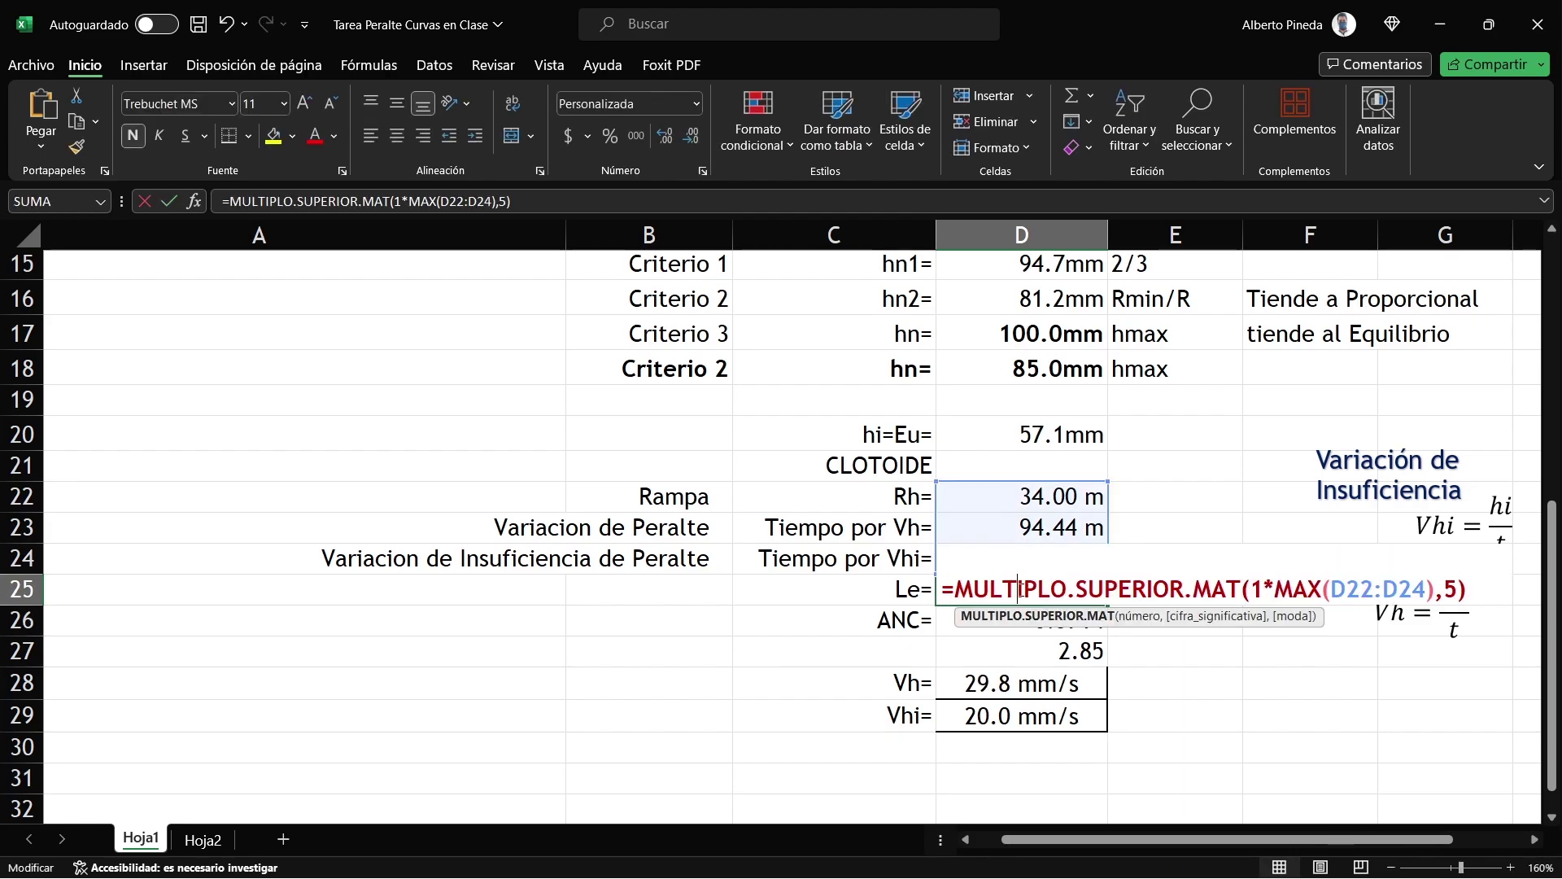
pyautogui.press('Escape')
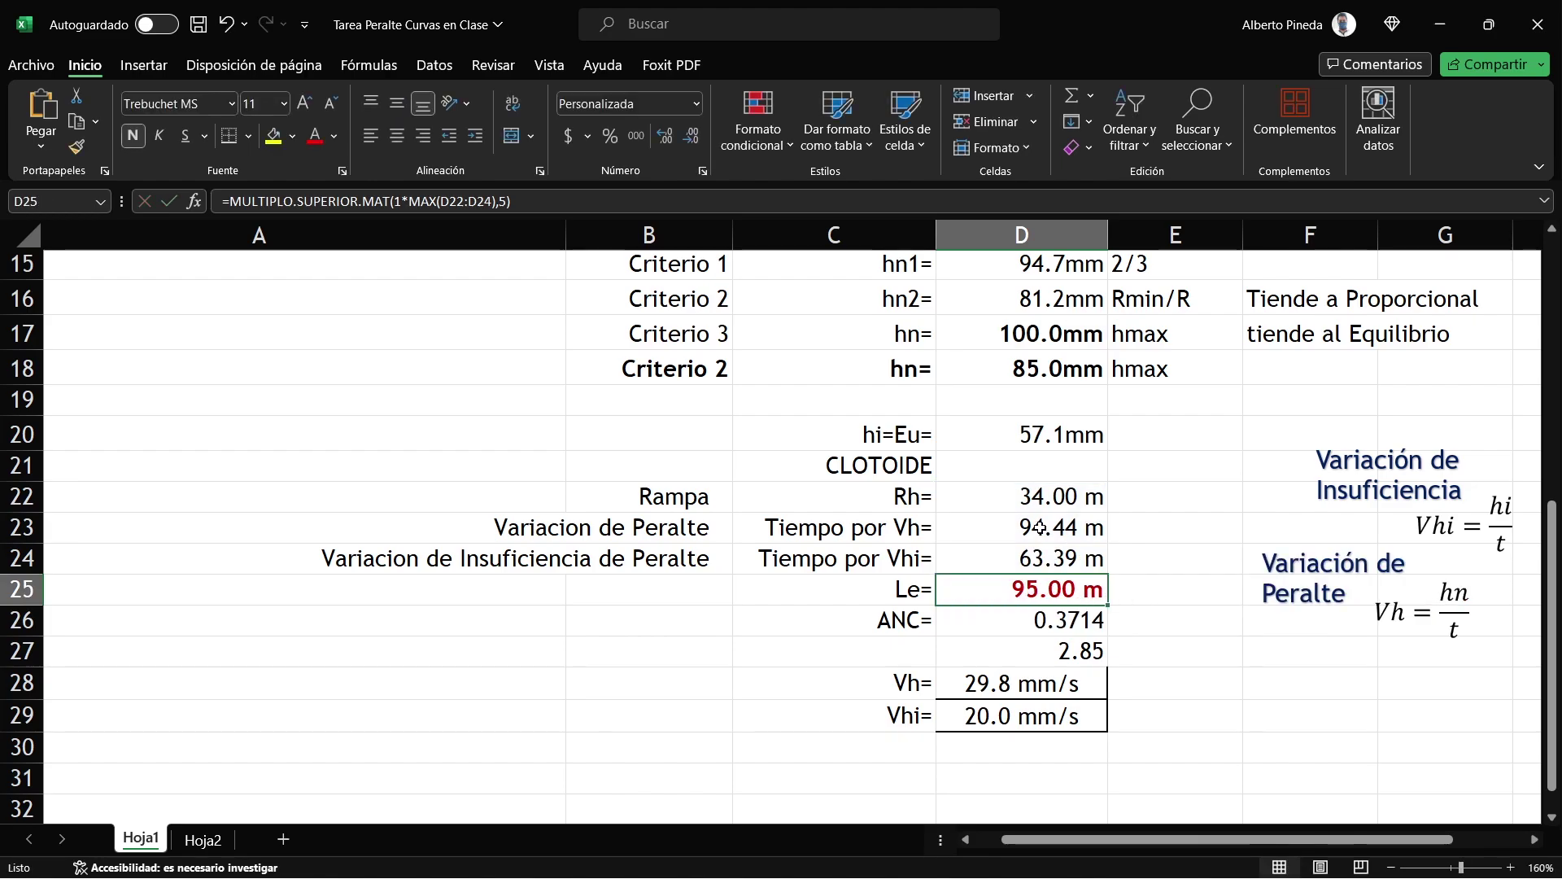
# Step: Compare the lengths in D22:D24 and the design length Le in D25 with L MINIMA in Istram's norm values
pyautogui.click(1038, 511)
pyautogui.moveTo(1038, 514); pyautogui.dragTo(1047, 563)
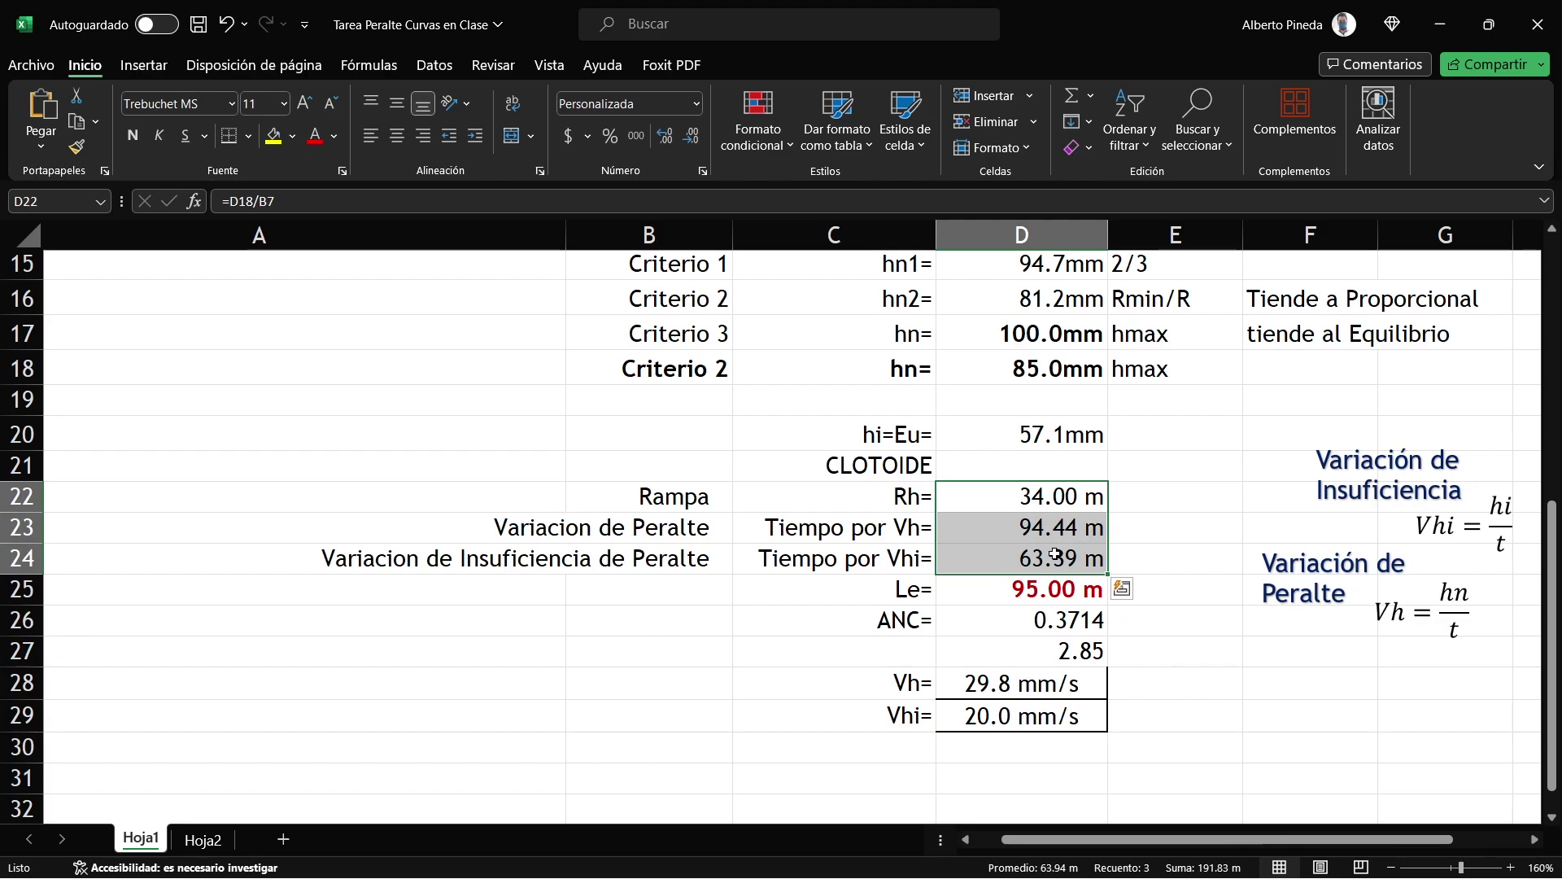
pyautogui.click(1034, 524)
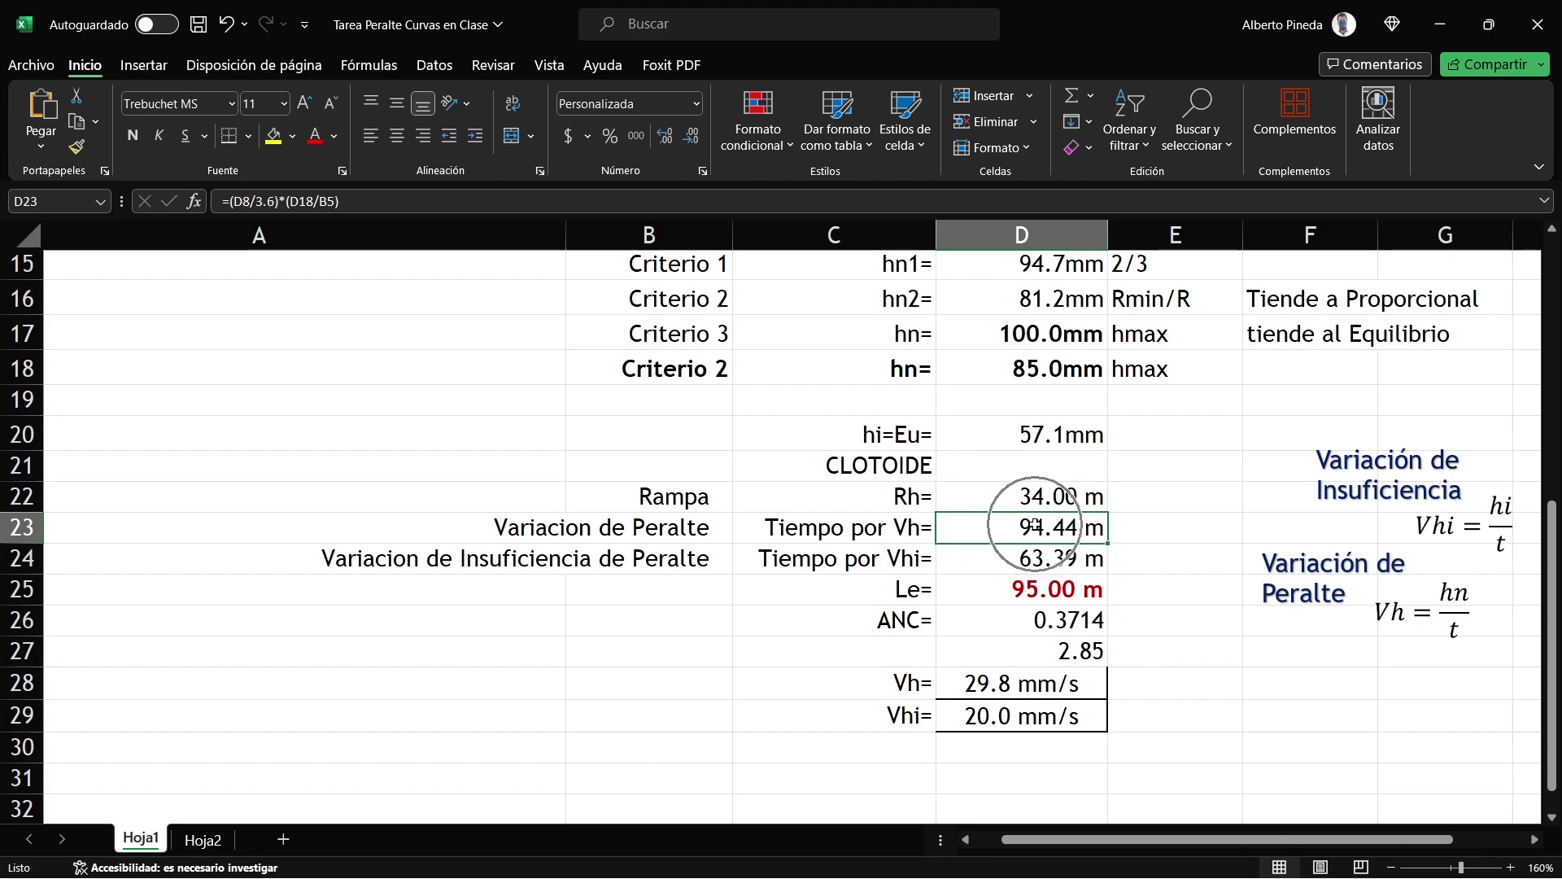
pyautogui.click(1057, 589)
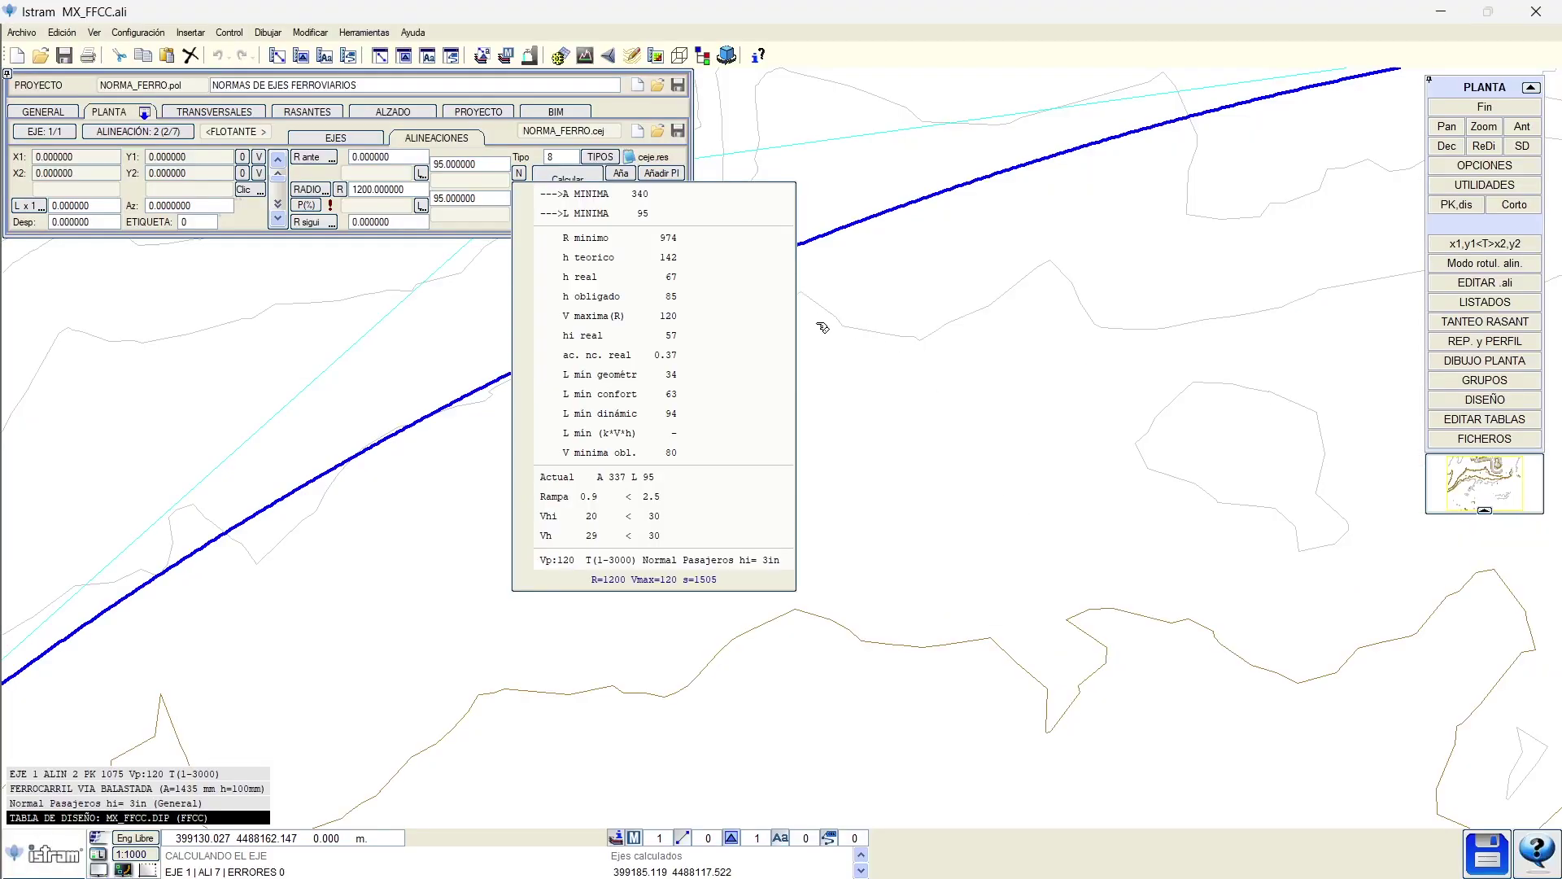
pyautogui.click(655, 214)
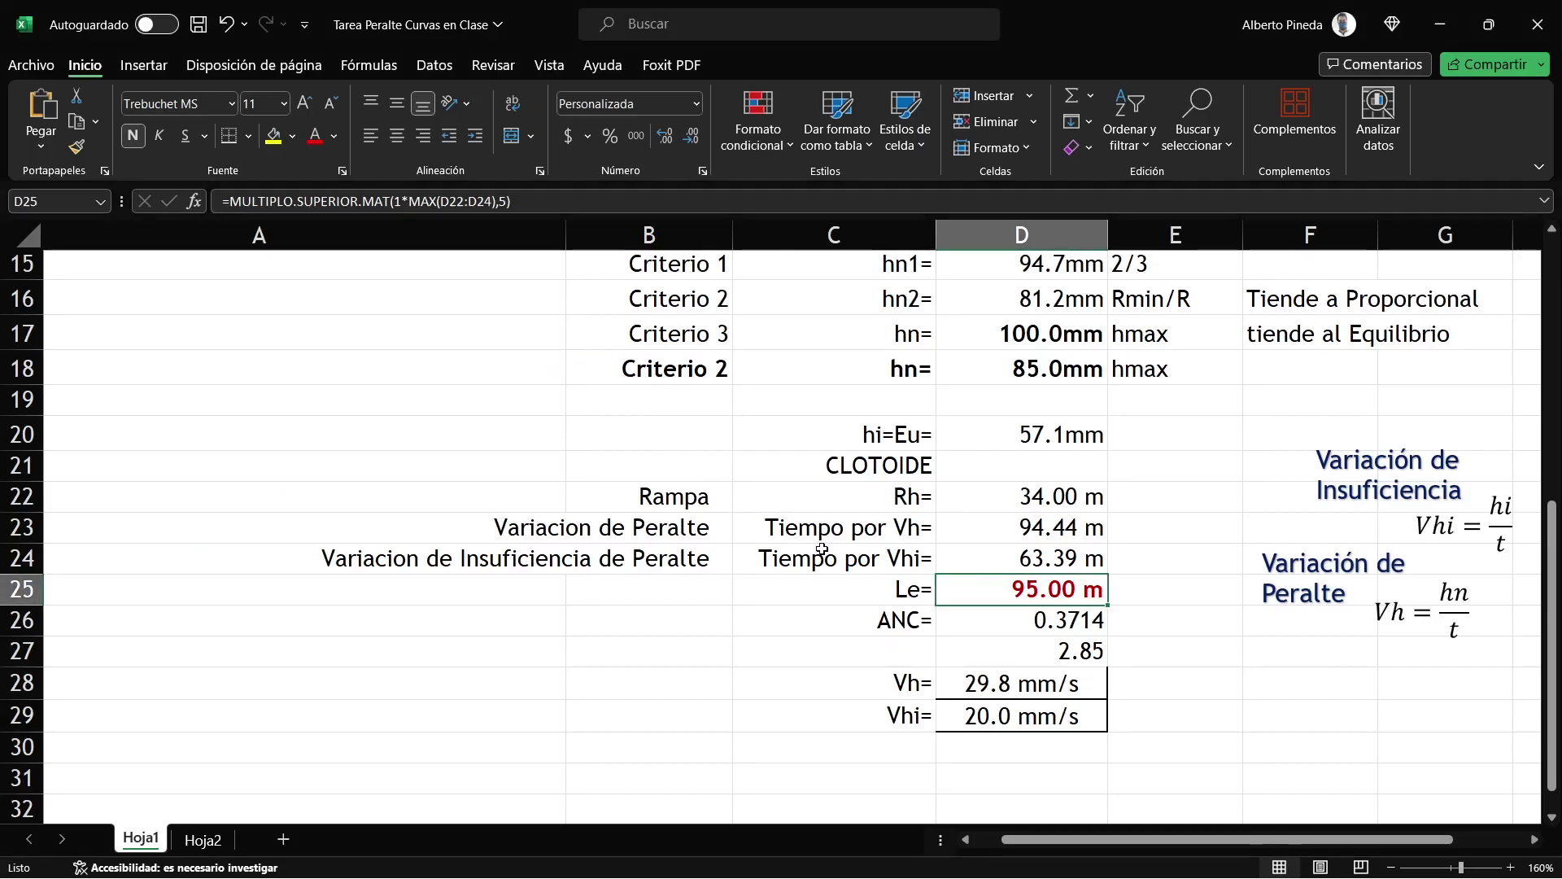
# Step: Examine the travel time formula =D25/E8 in D27 and preview its terms D25 and E8
pyautogui.doubleClick(1068, 652)
pyautogui.click(1012, 592)
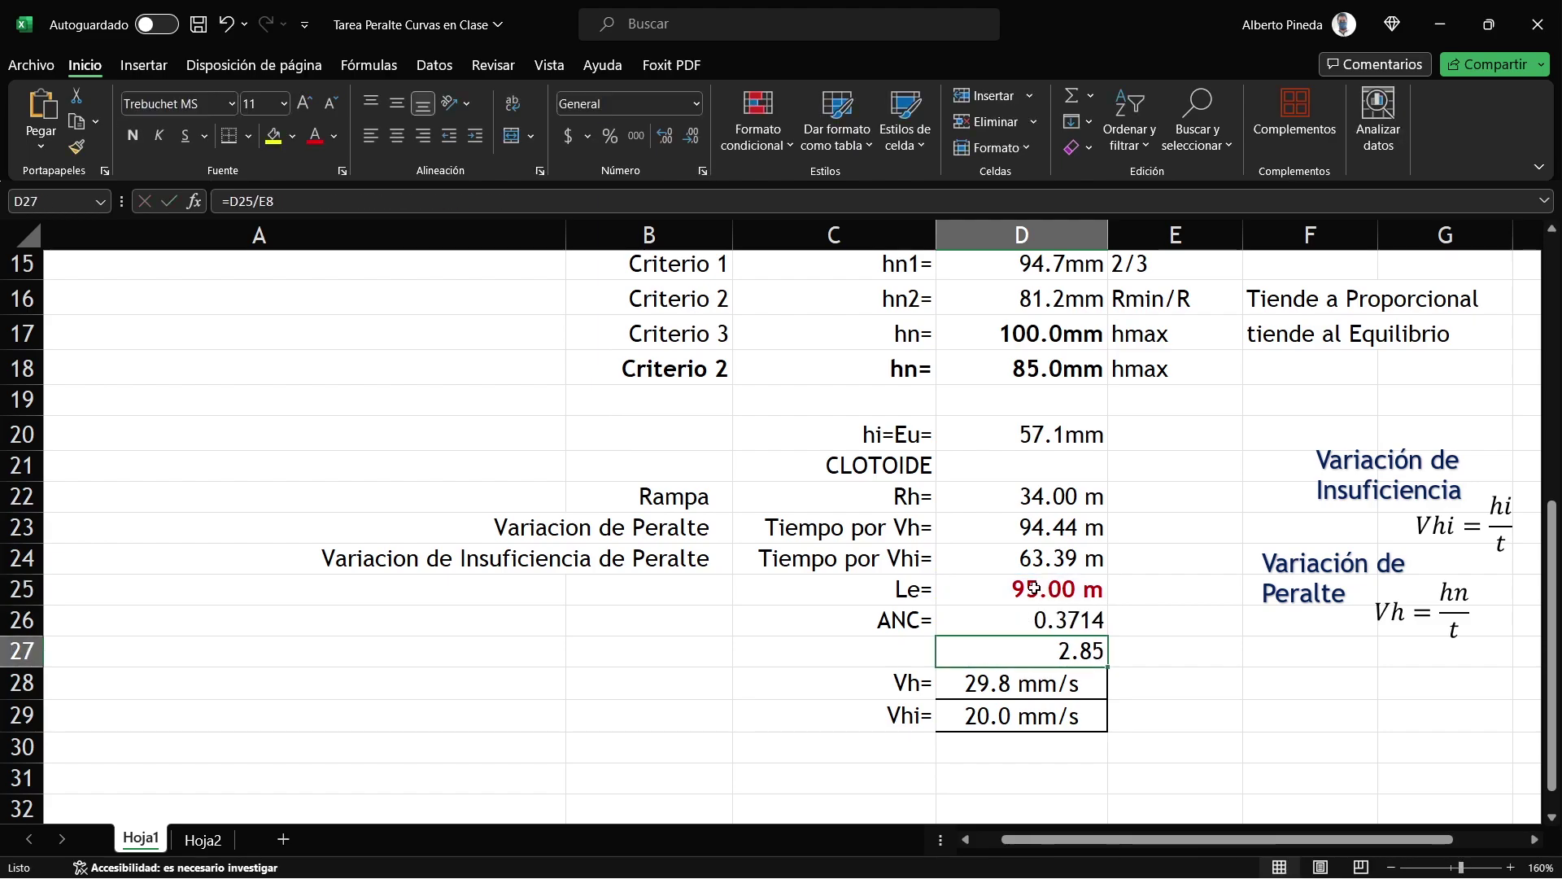
pyautogui.doubleClick(1013, 593)
pyautogui.press('Escape')
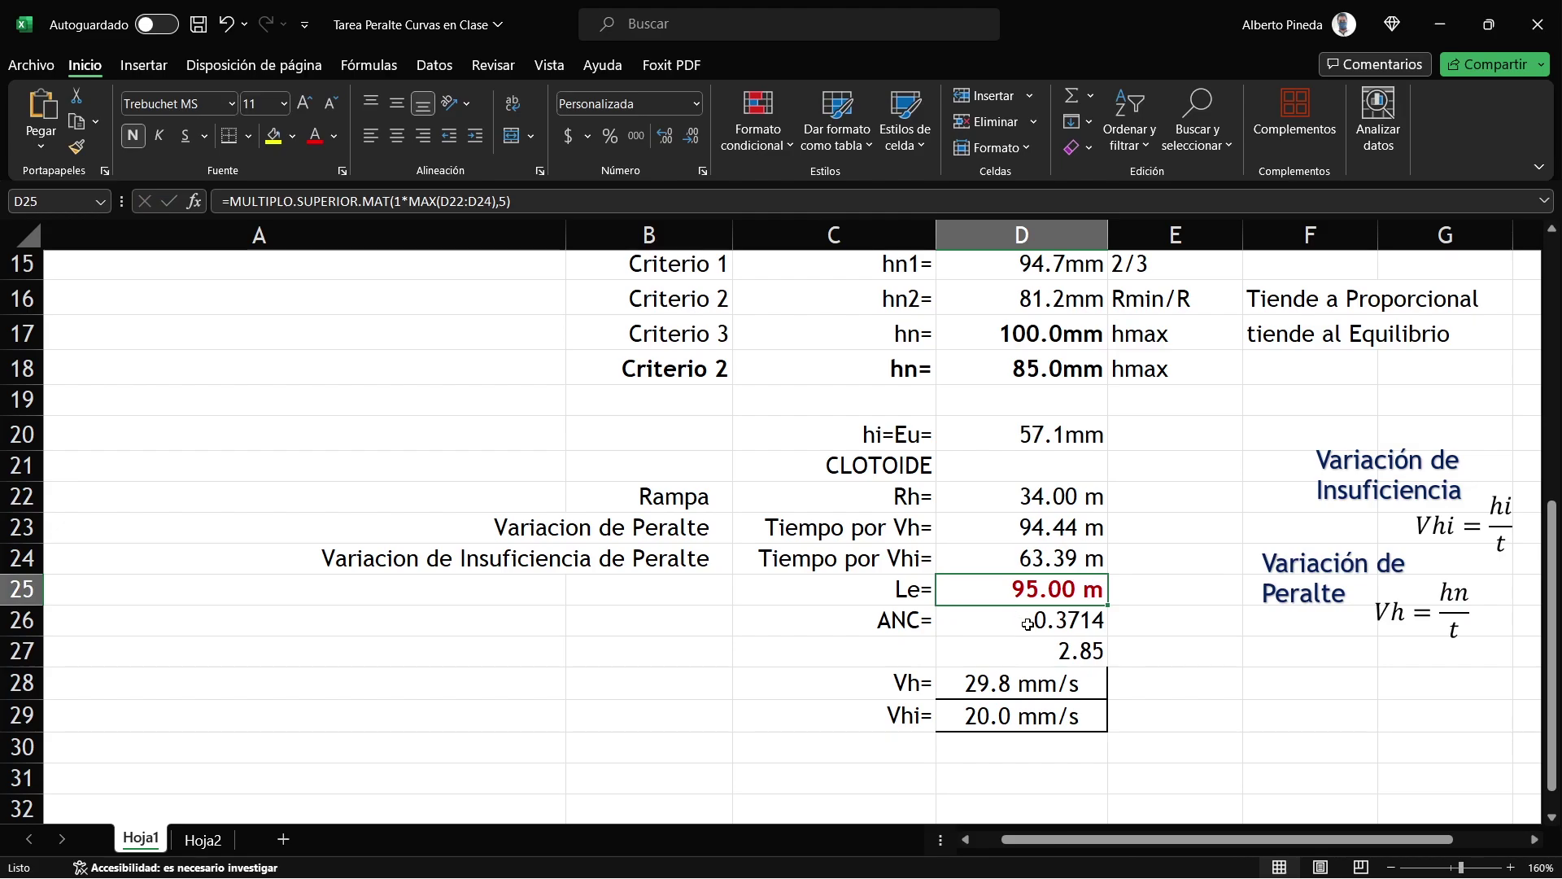
pyautogui.click(1035, 649)
pyautogui.doubleClick(1034, 649)
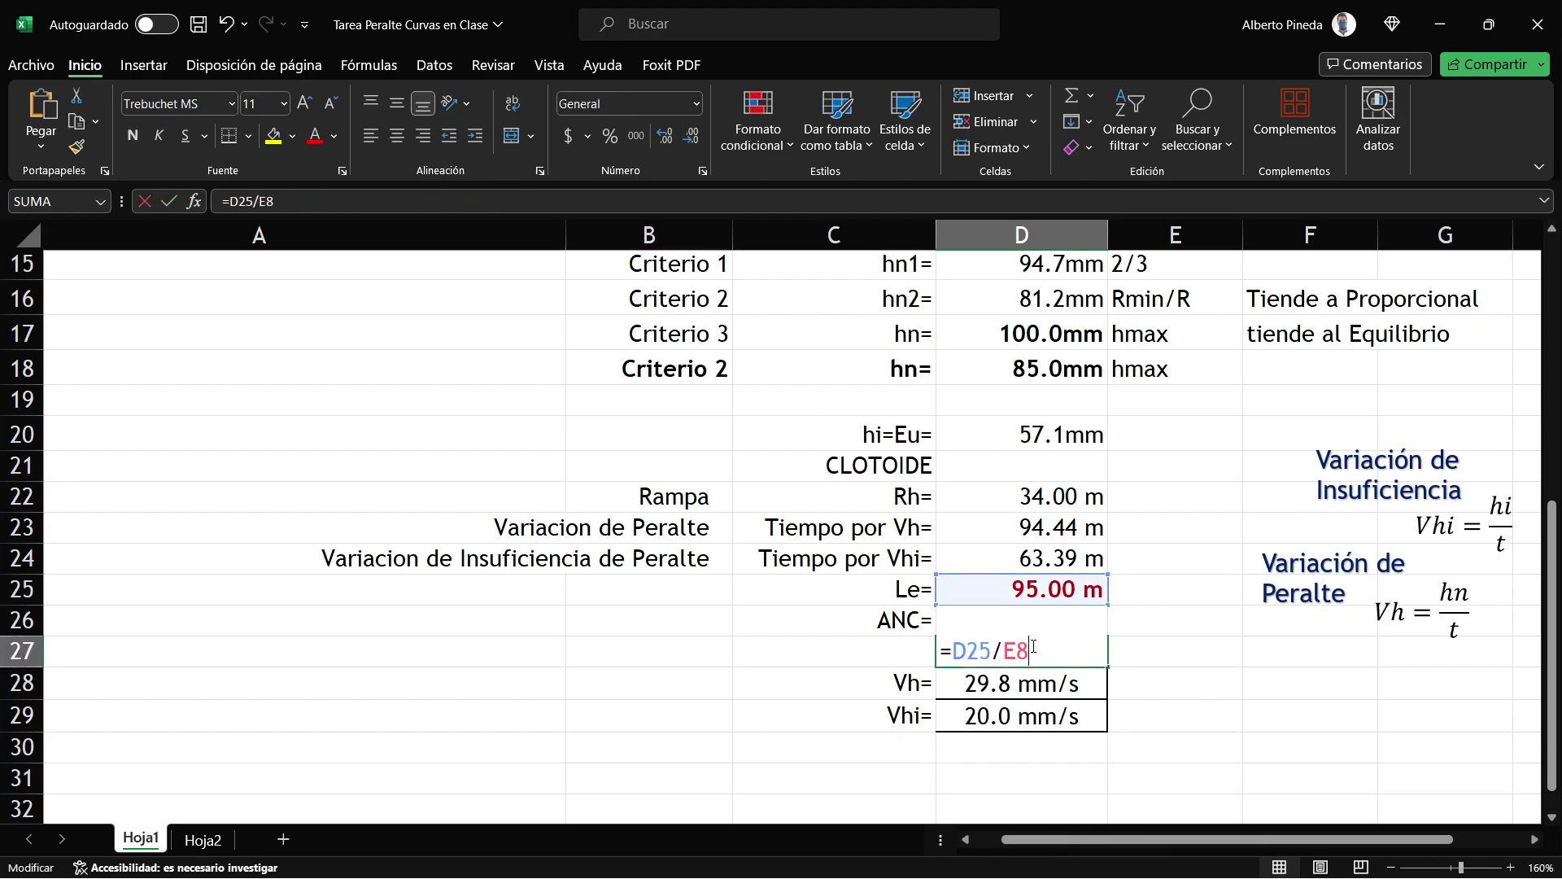
pyautogui.doubleClick(973, 651)
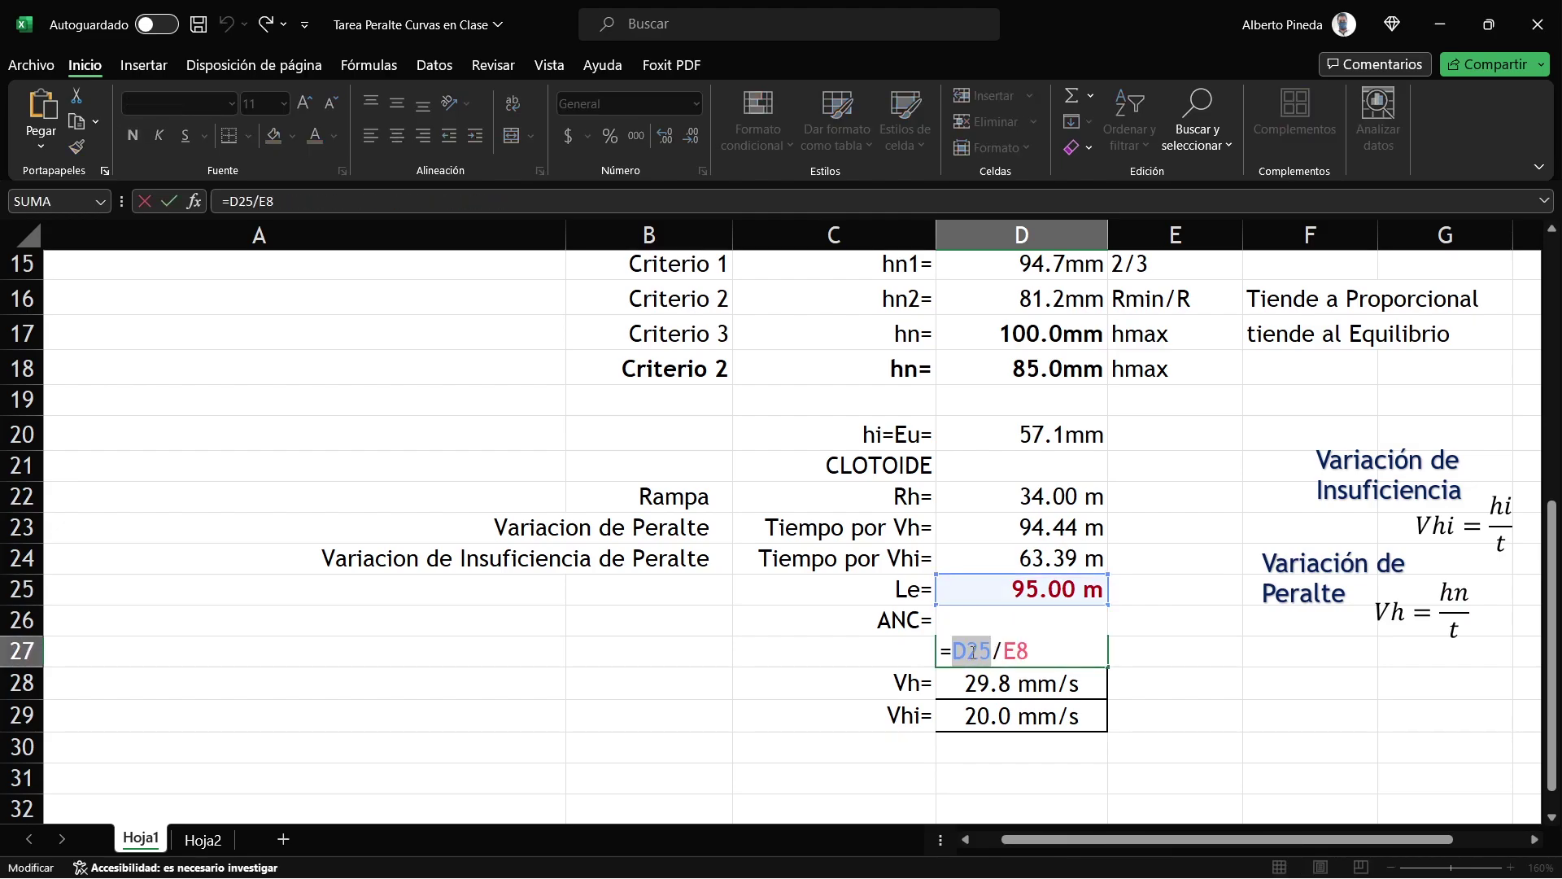
pyautogui.doubleClick(1017, 651)
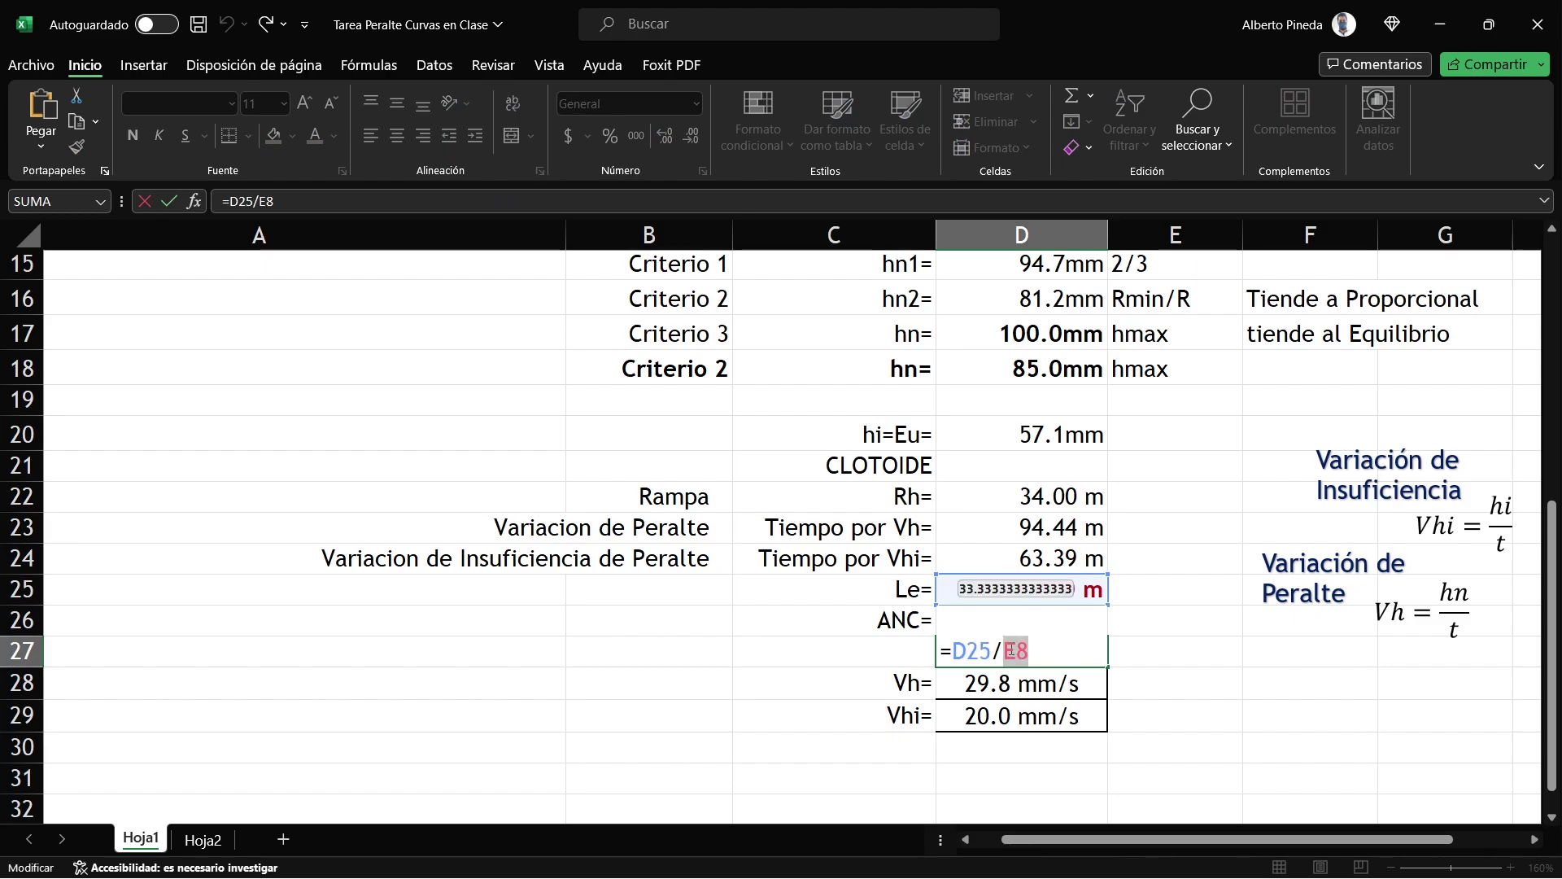
pyautogui.press('Escape')
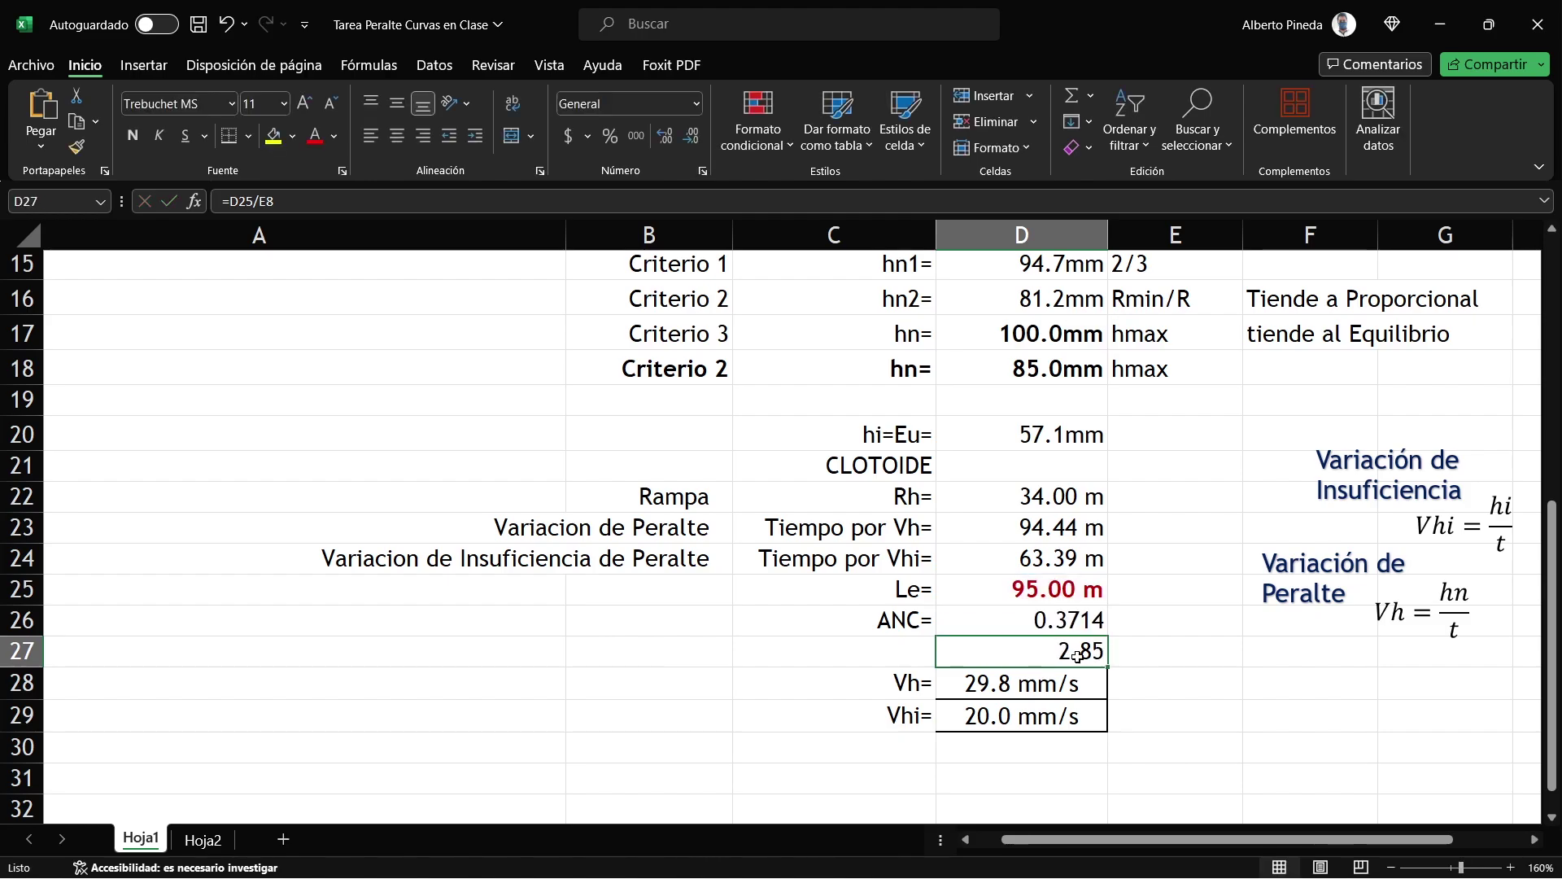
# Step: Examine the Vh formula =D18/D27 in D28 and compare its result with the maximum cant variation in B5
pyautogui.click(1024, 595)
pyautogui.click(1086, 651)
pyautogui.click(1029, 685)
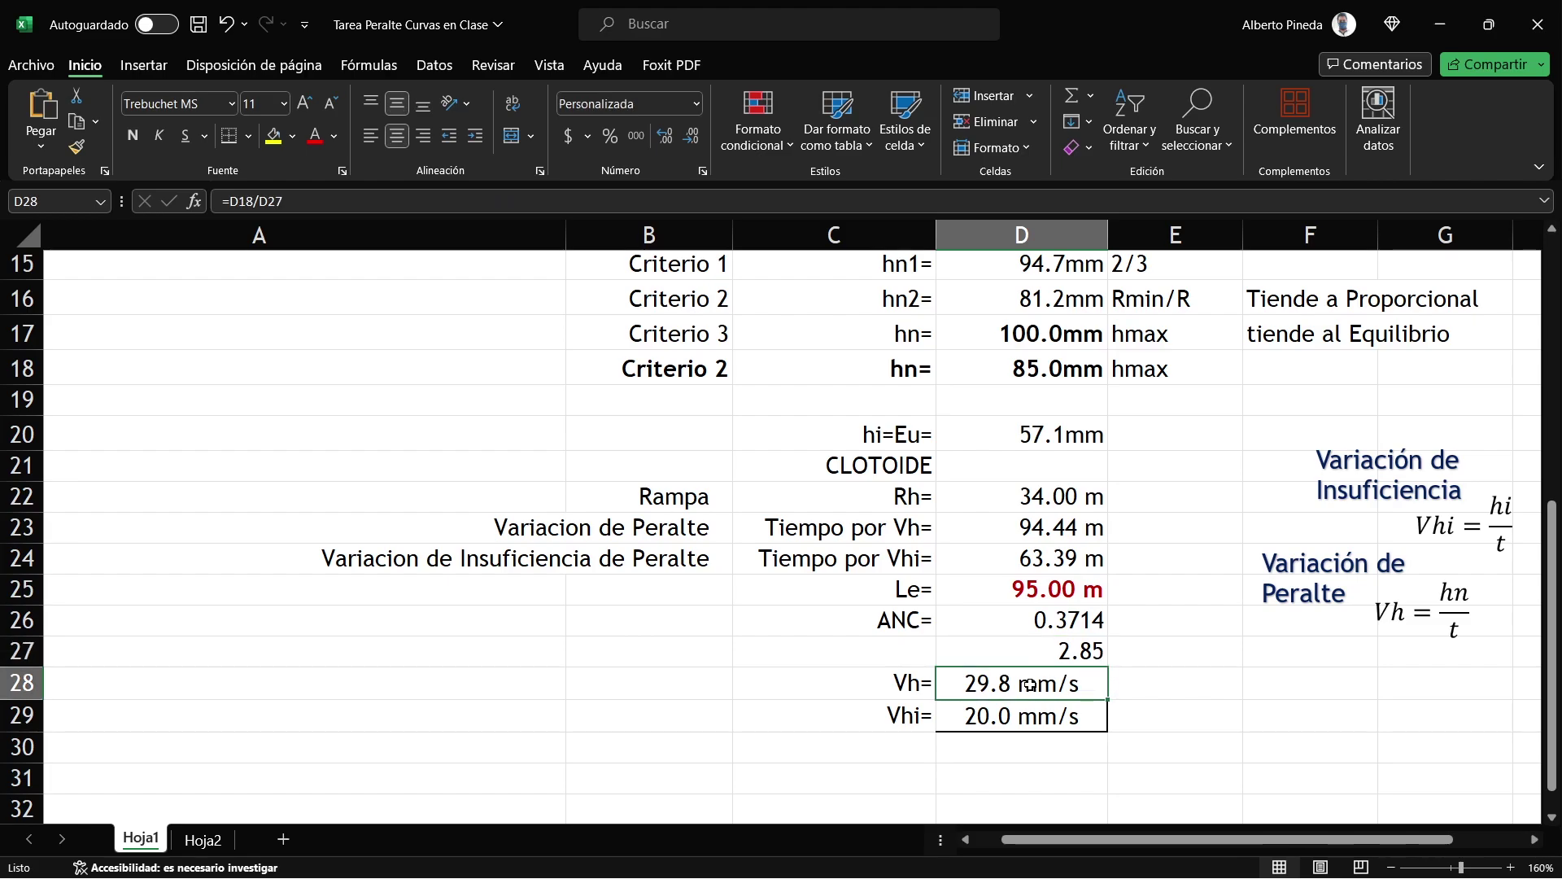
pyautogui.doubleClick(1029, 685)
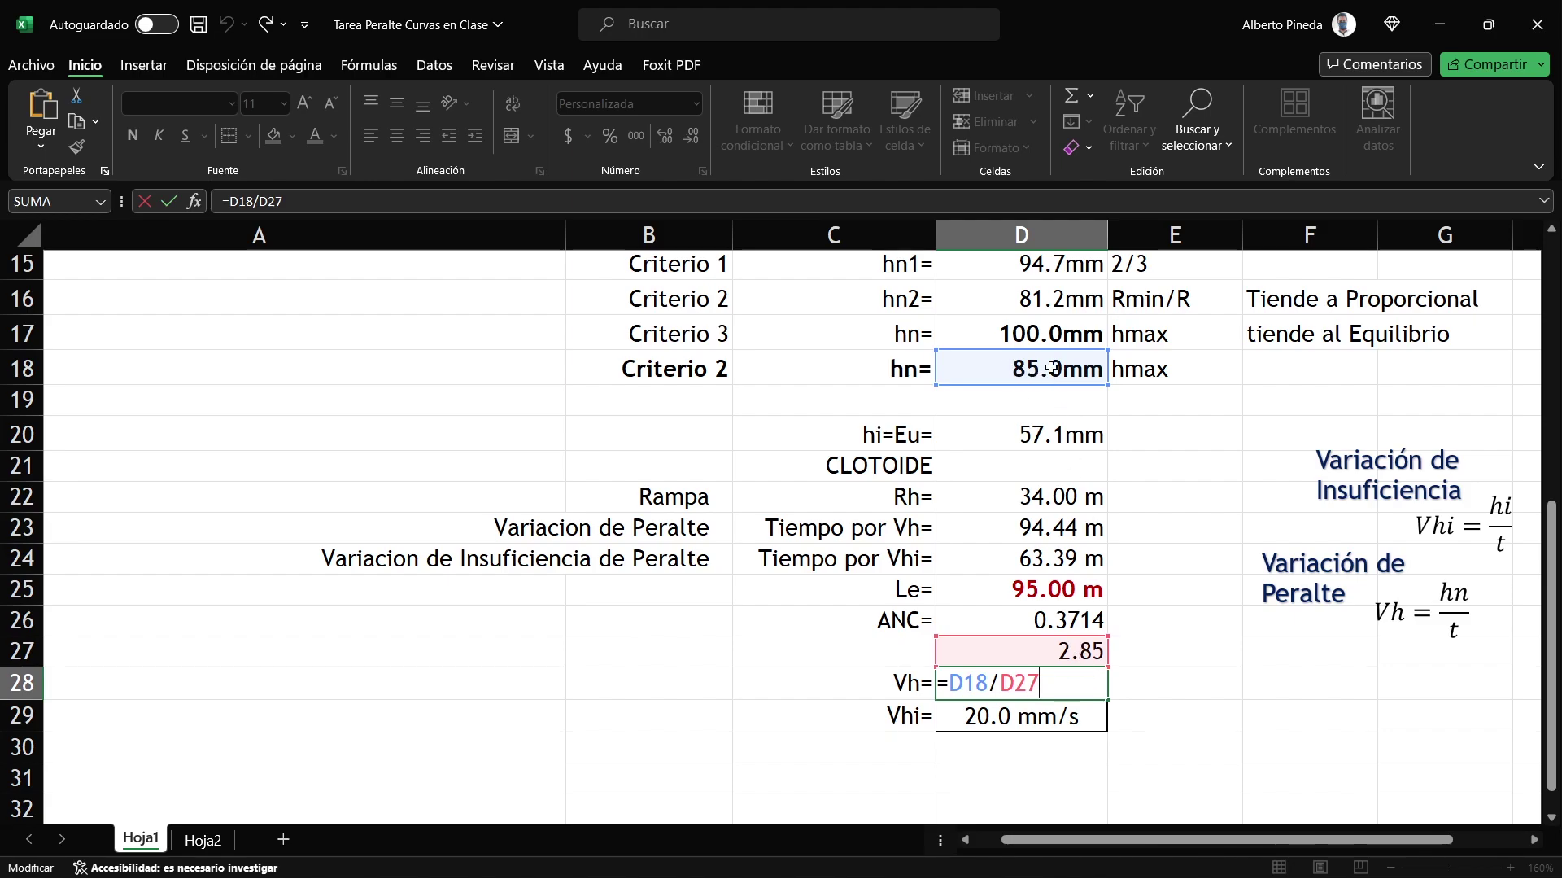
pyautogui.click(1048, 647)
pyautogui.hotkey('ctrl', 'Return')
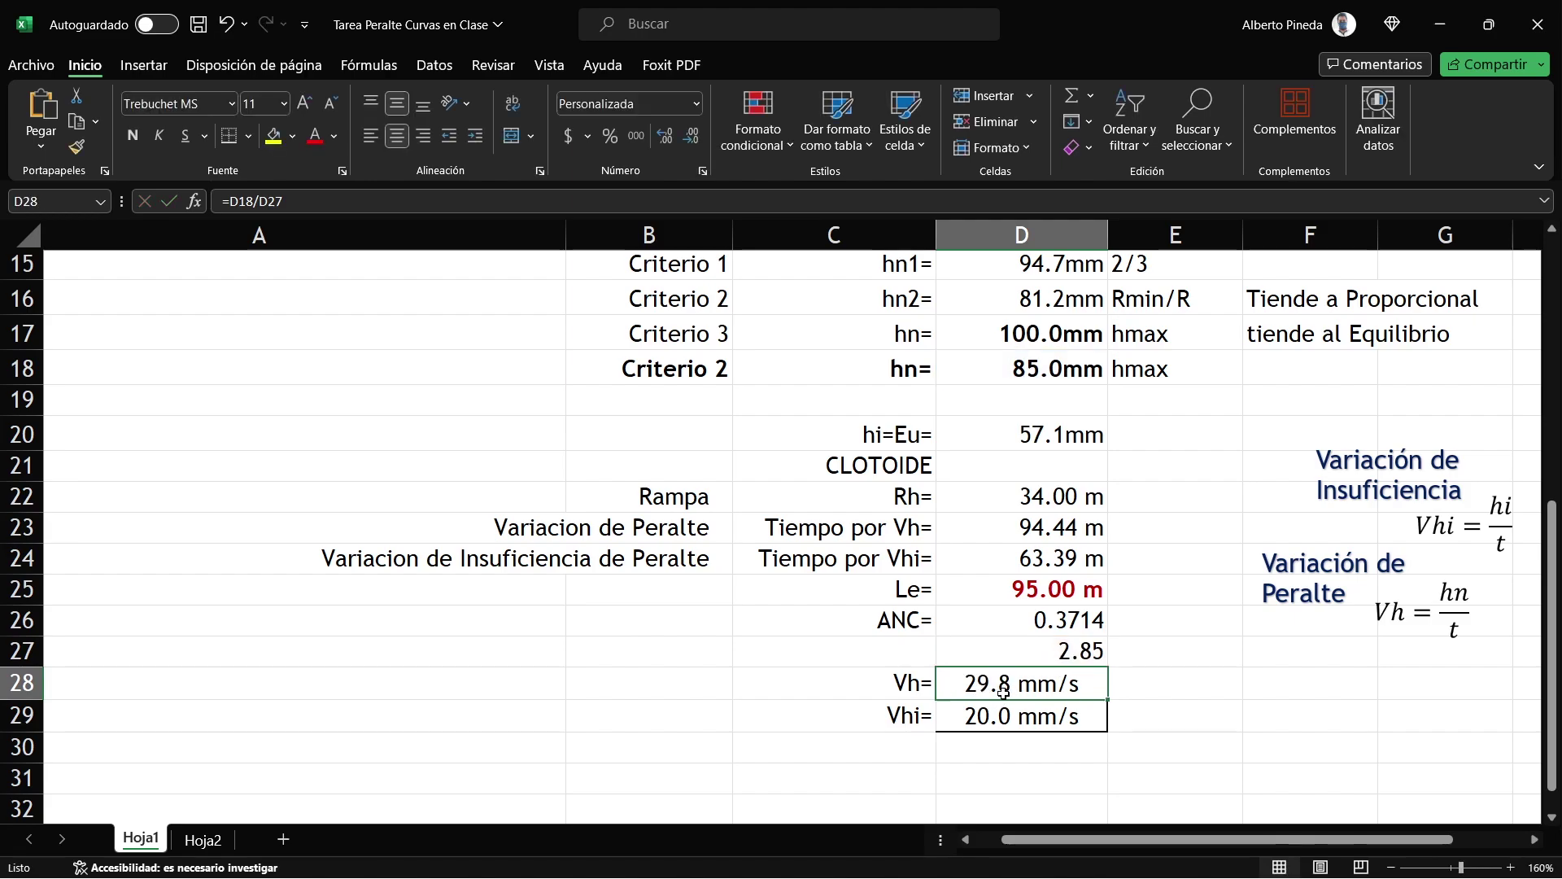
pyautogui.press('F2')
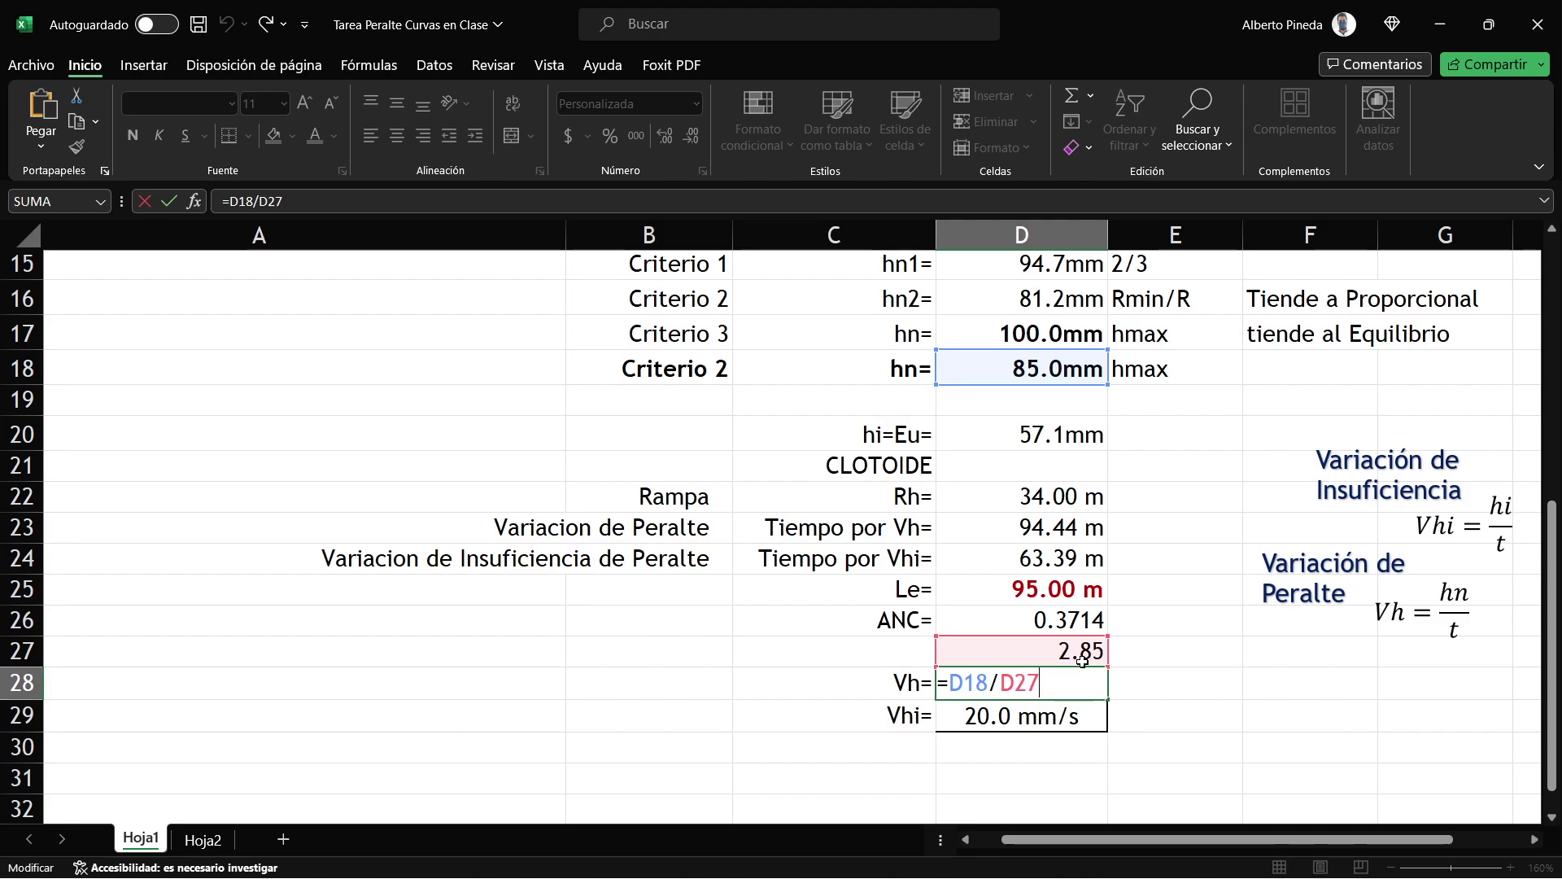
pyautogui.hotkey('ctrl', 'Return')
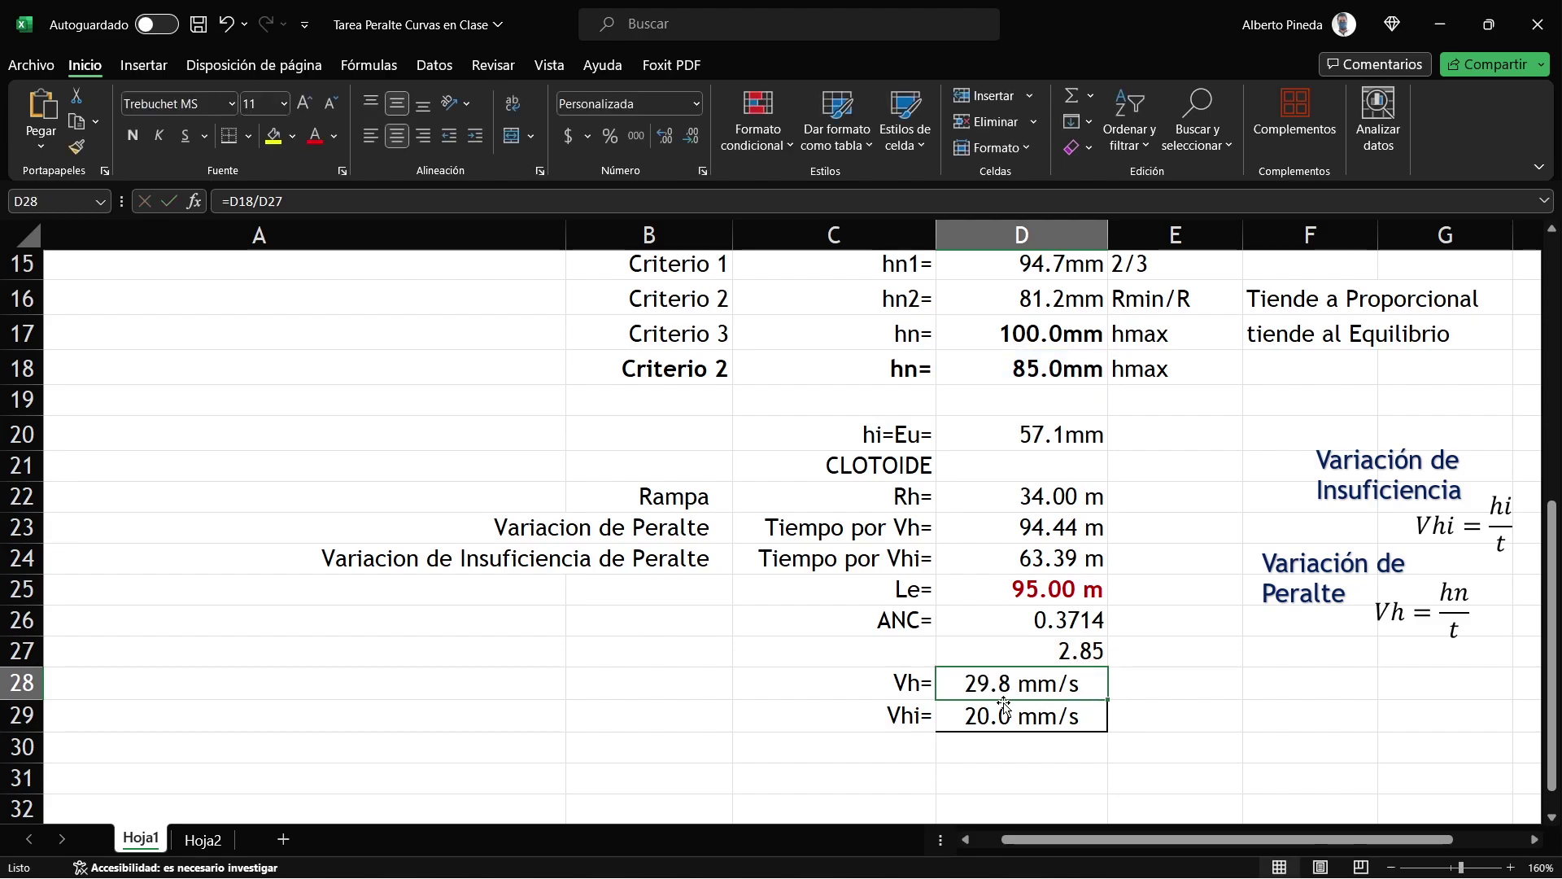
pyautogui.scroll(5, 1006, 683)
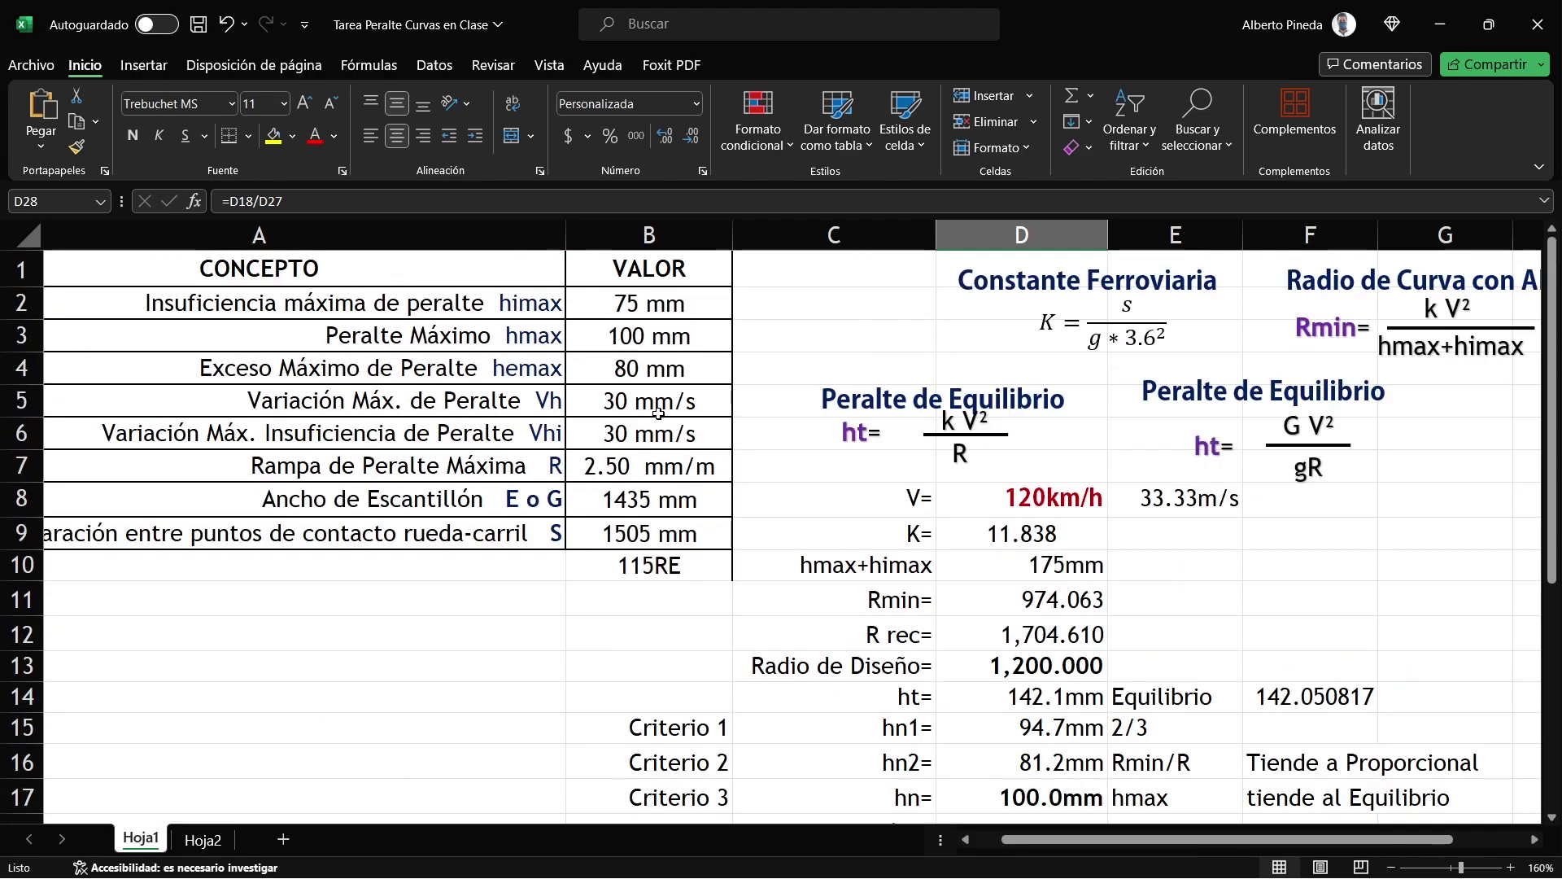
pyautogui.moveTo(658, 413); pyautogui.dragTo(425, 402)
# Step: Examine the Vhi formula =D20/D27 in D29 and its terms, the cant deficiency in D20 and the travel time in D27
pyautogui.scroll(-6, 982, 682)
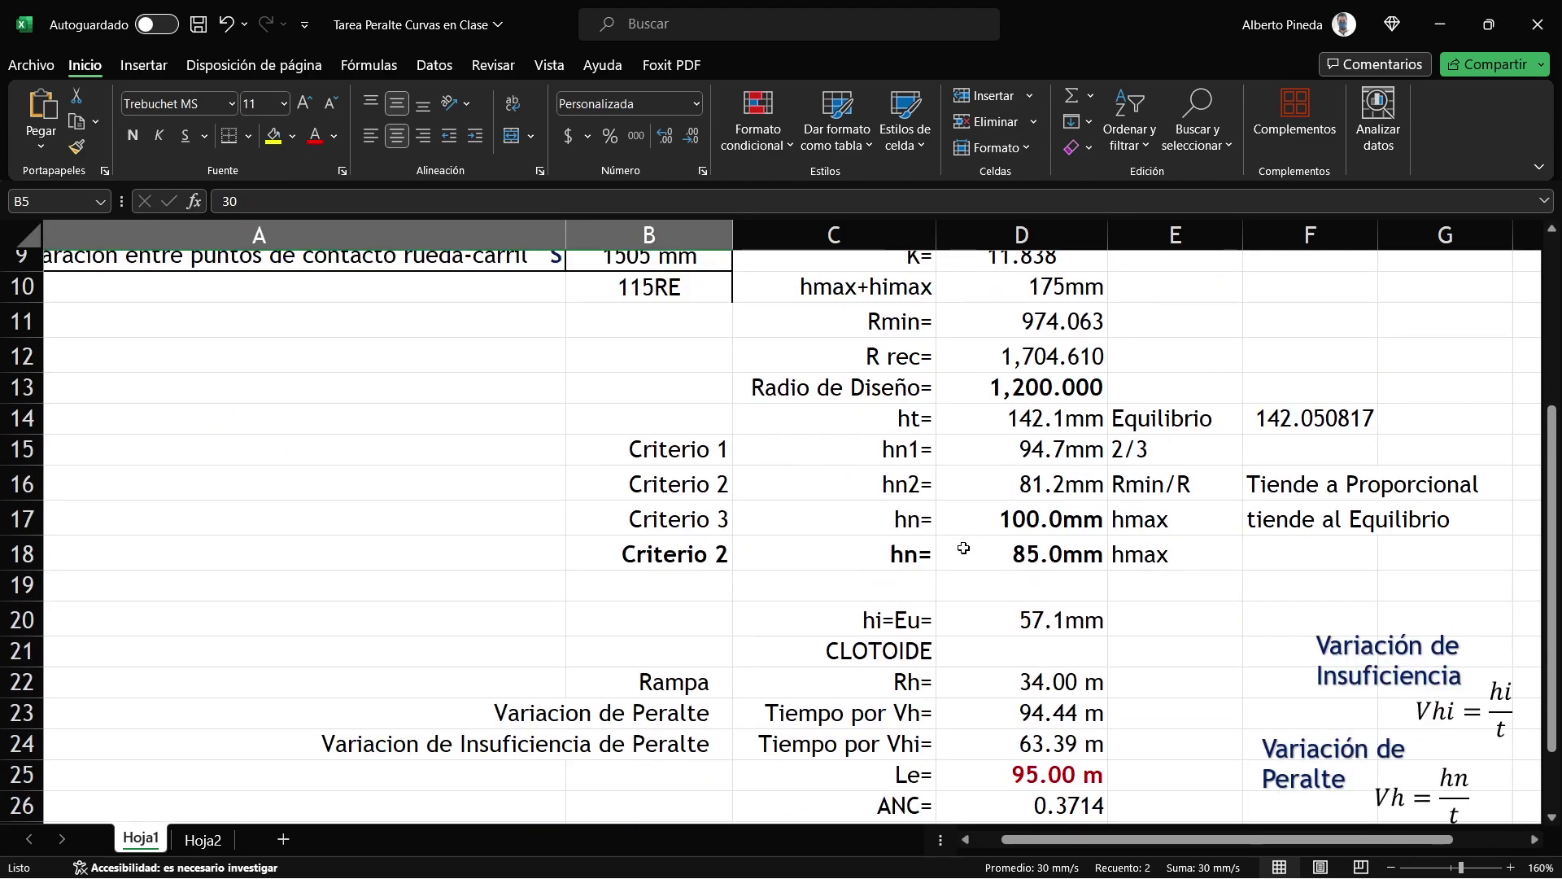
pyautogui.click(1005, 529)
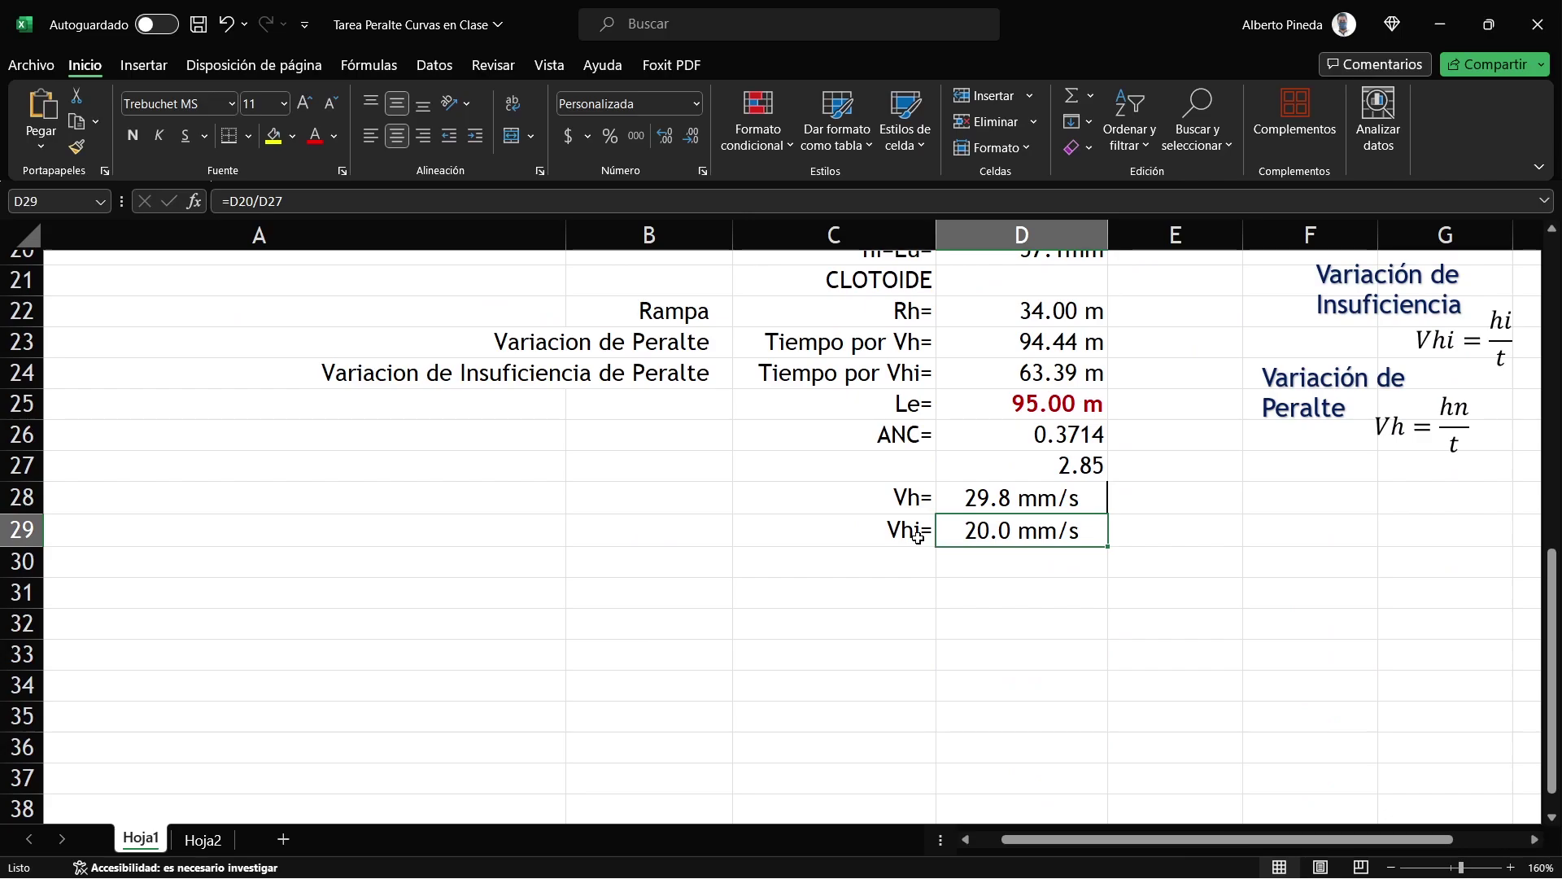
pyautogui.scroll(1, 979, 534)
pyautogui.click(1071, 558)
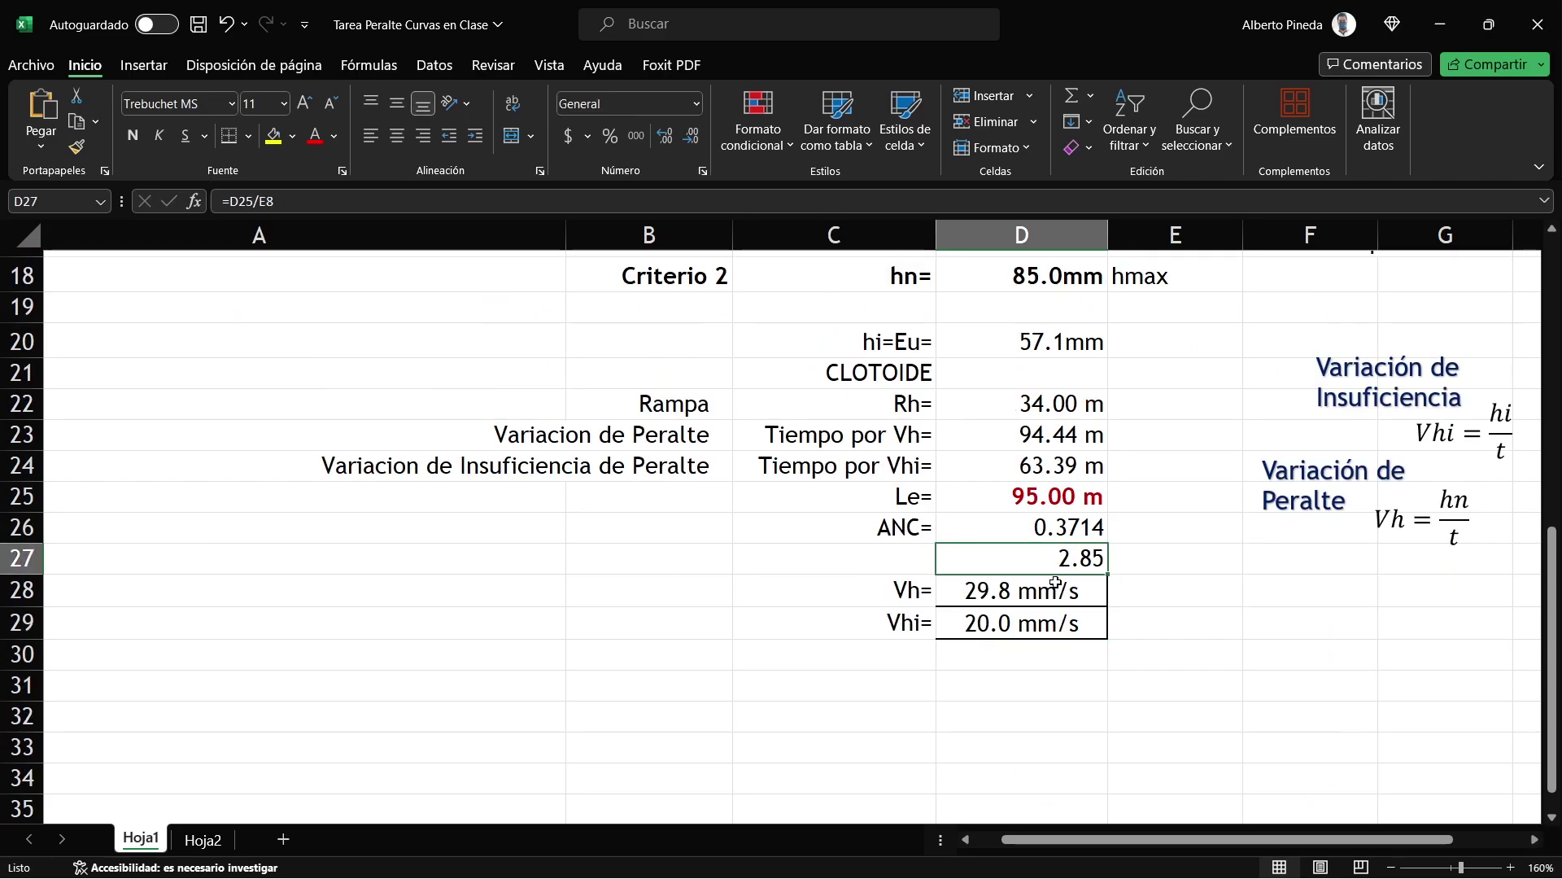
pyautogui.click(998, 627)
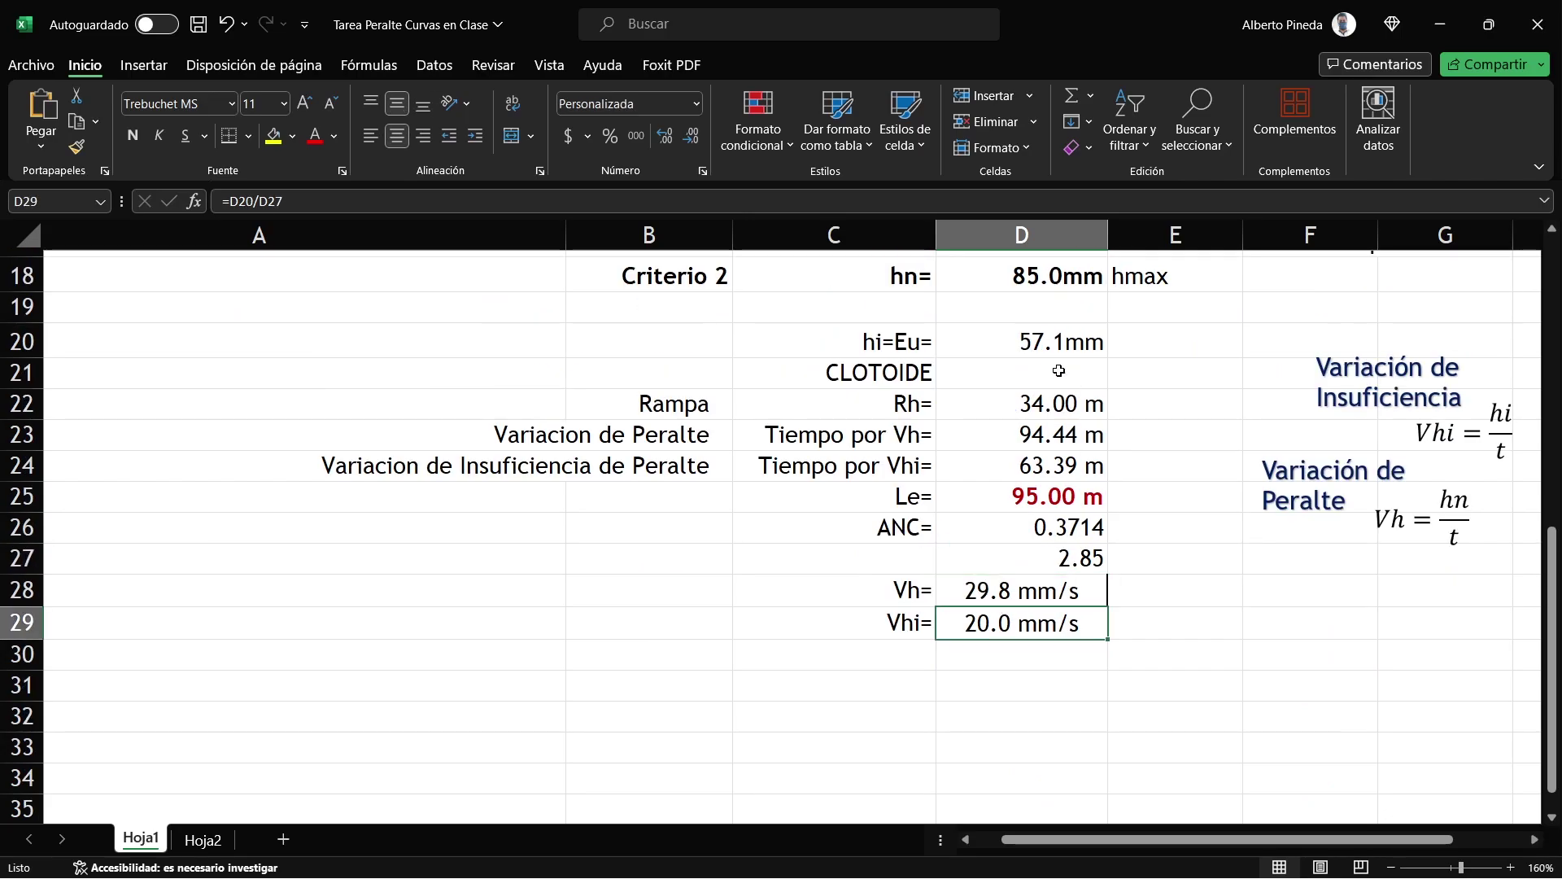
pyautogui.press('F2')
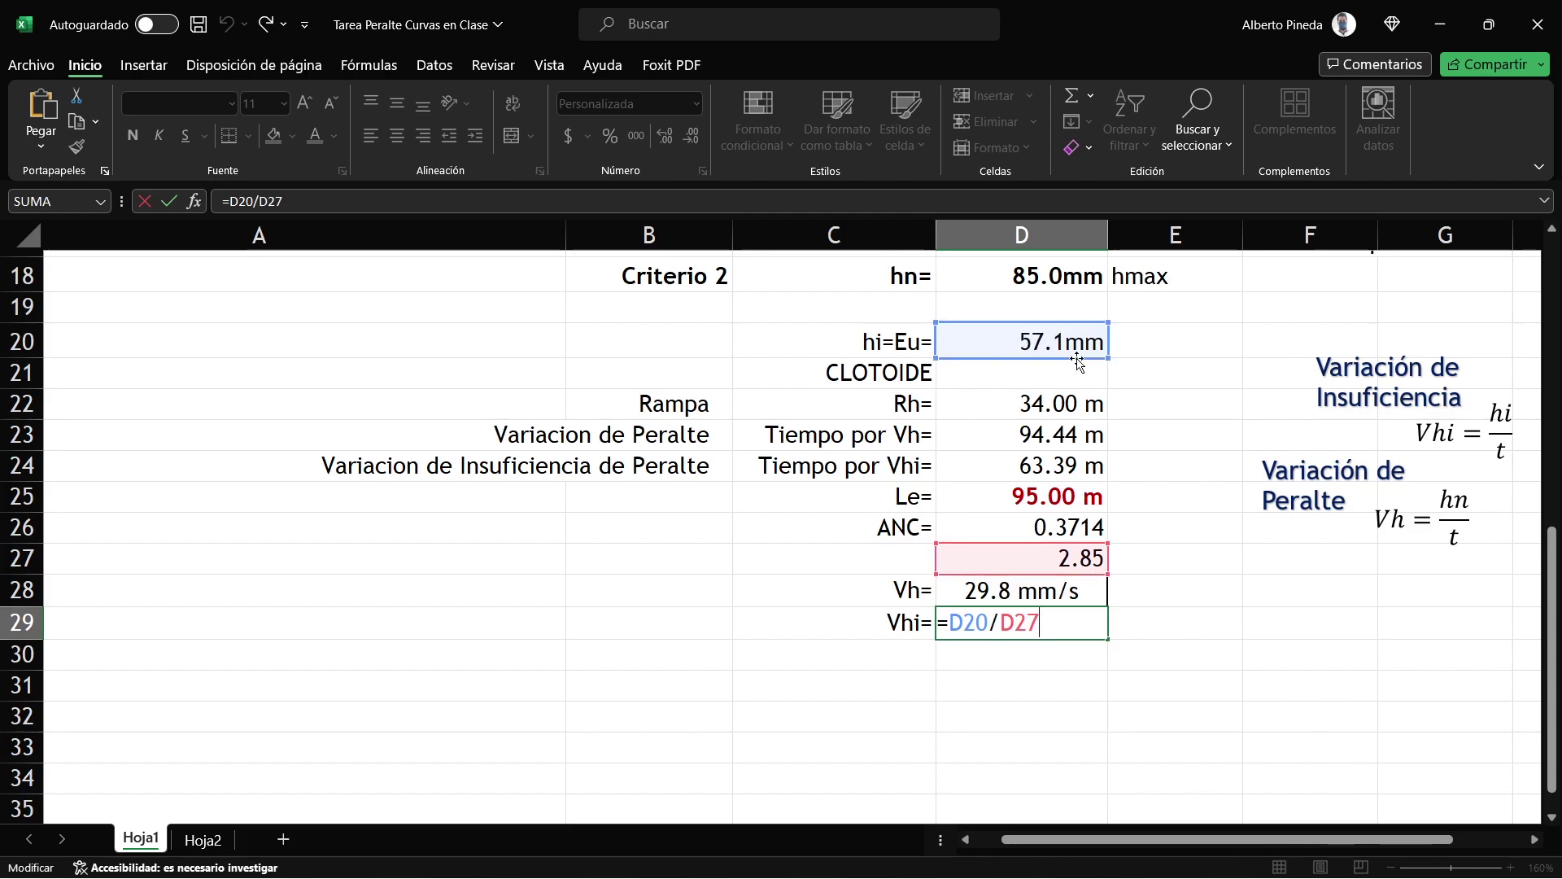
pyautogui.hotkey('ctrl', 'Return')
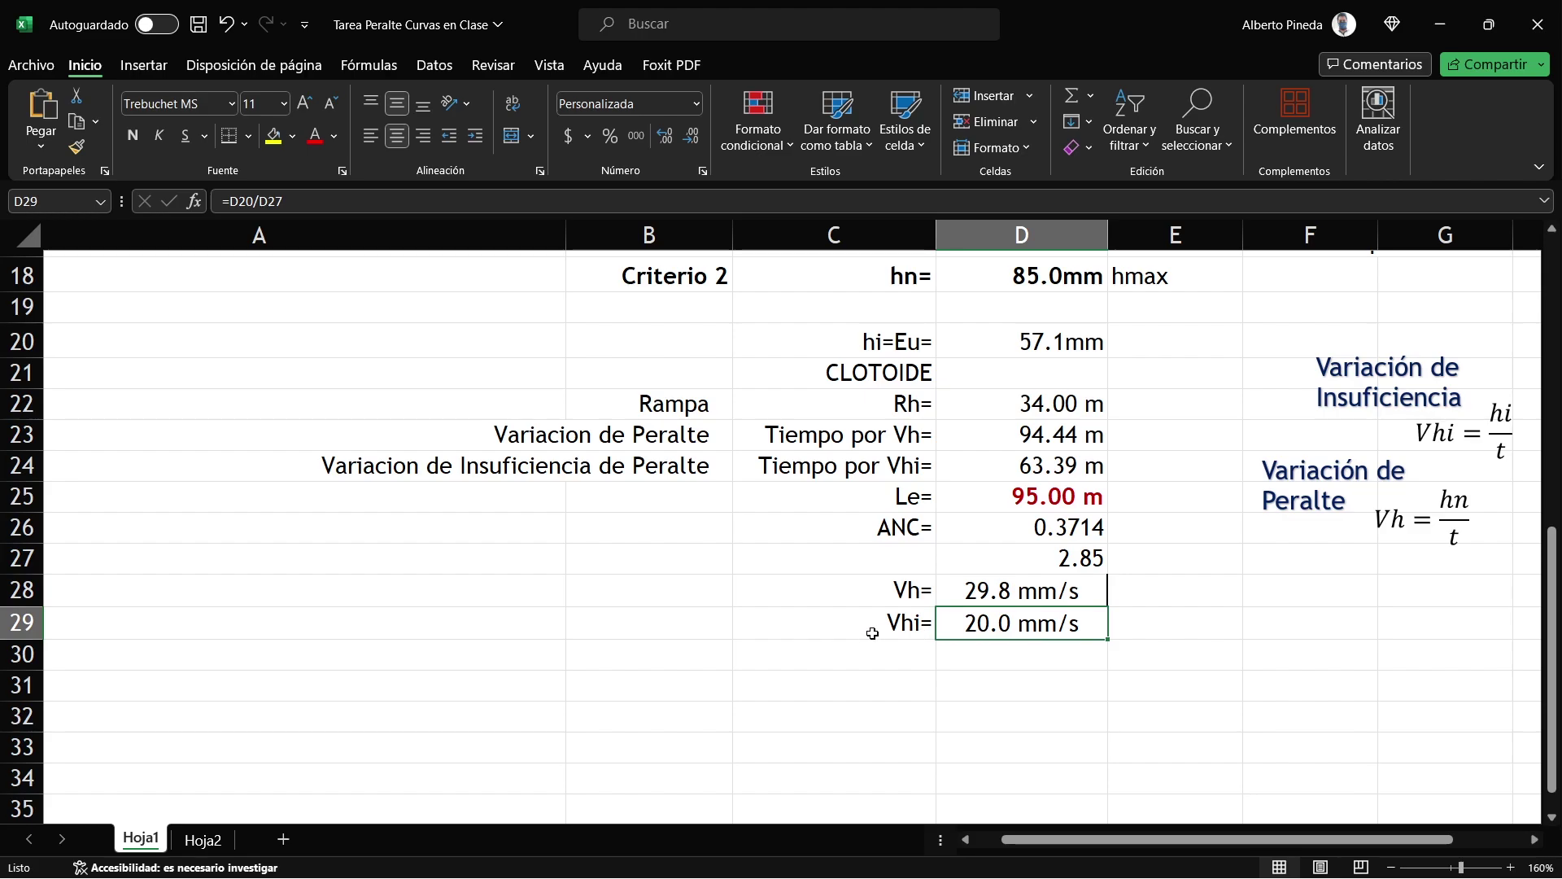
# Step: Compare the Vhi result in D29 with the maximum variation of cant deficiency in B6
pyautogui.scroll(3, 871, 633)
pyautogui.scroll(1, 720, 484)
pyautogui.scroll(-2, 716, 456)
pyautogui.press('F2')
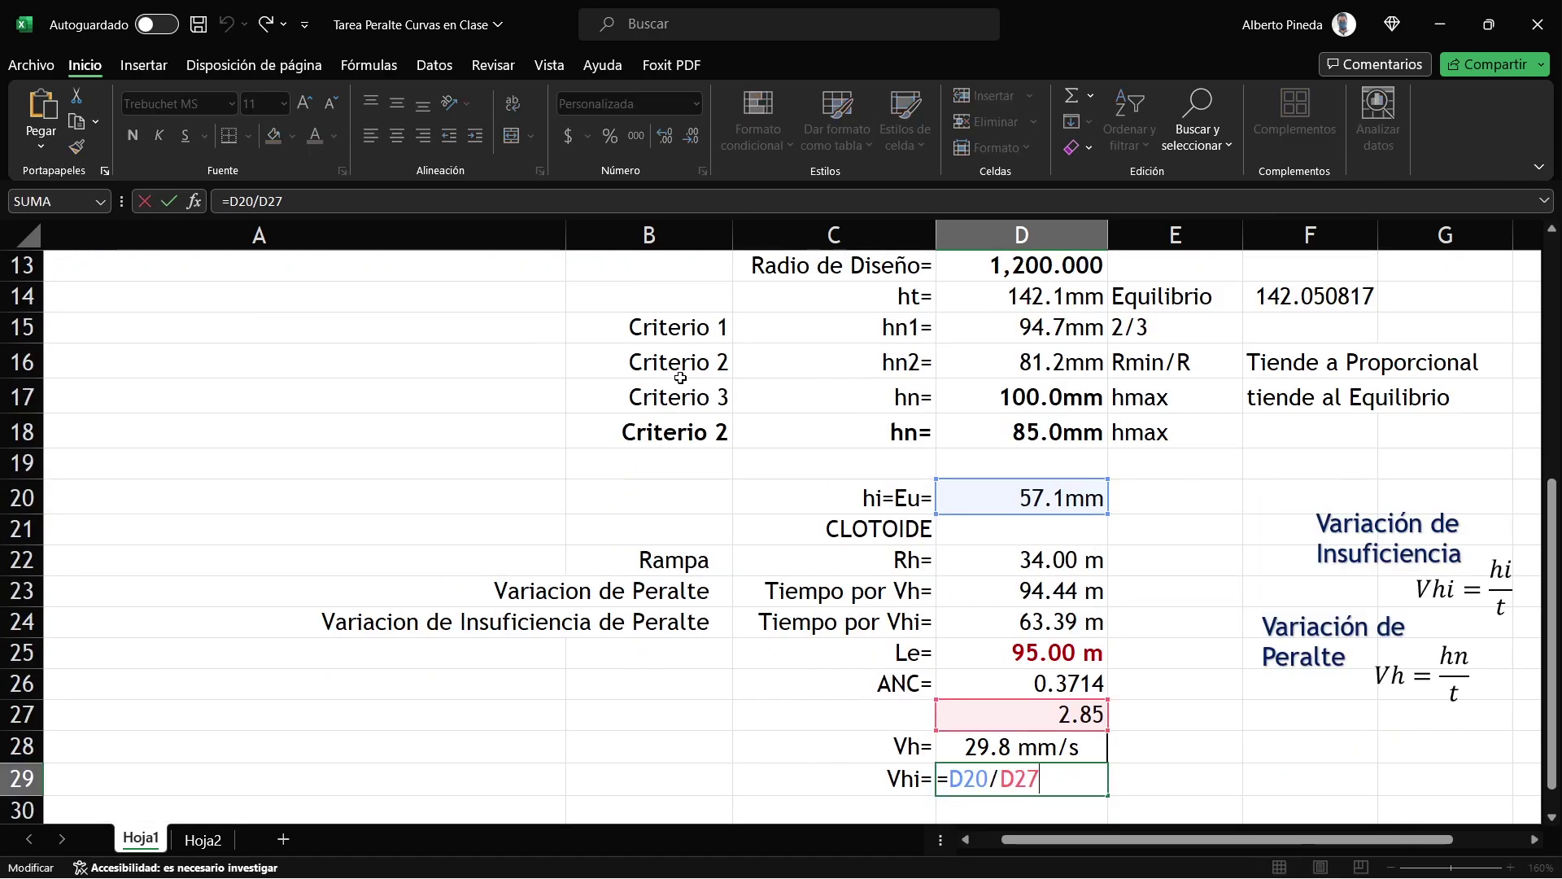
pyautogui.press('Escape')
pyautogui.scroll(4, 682, 403)
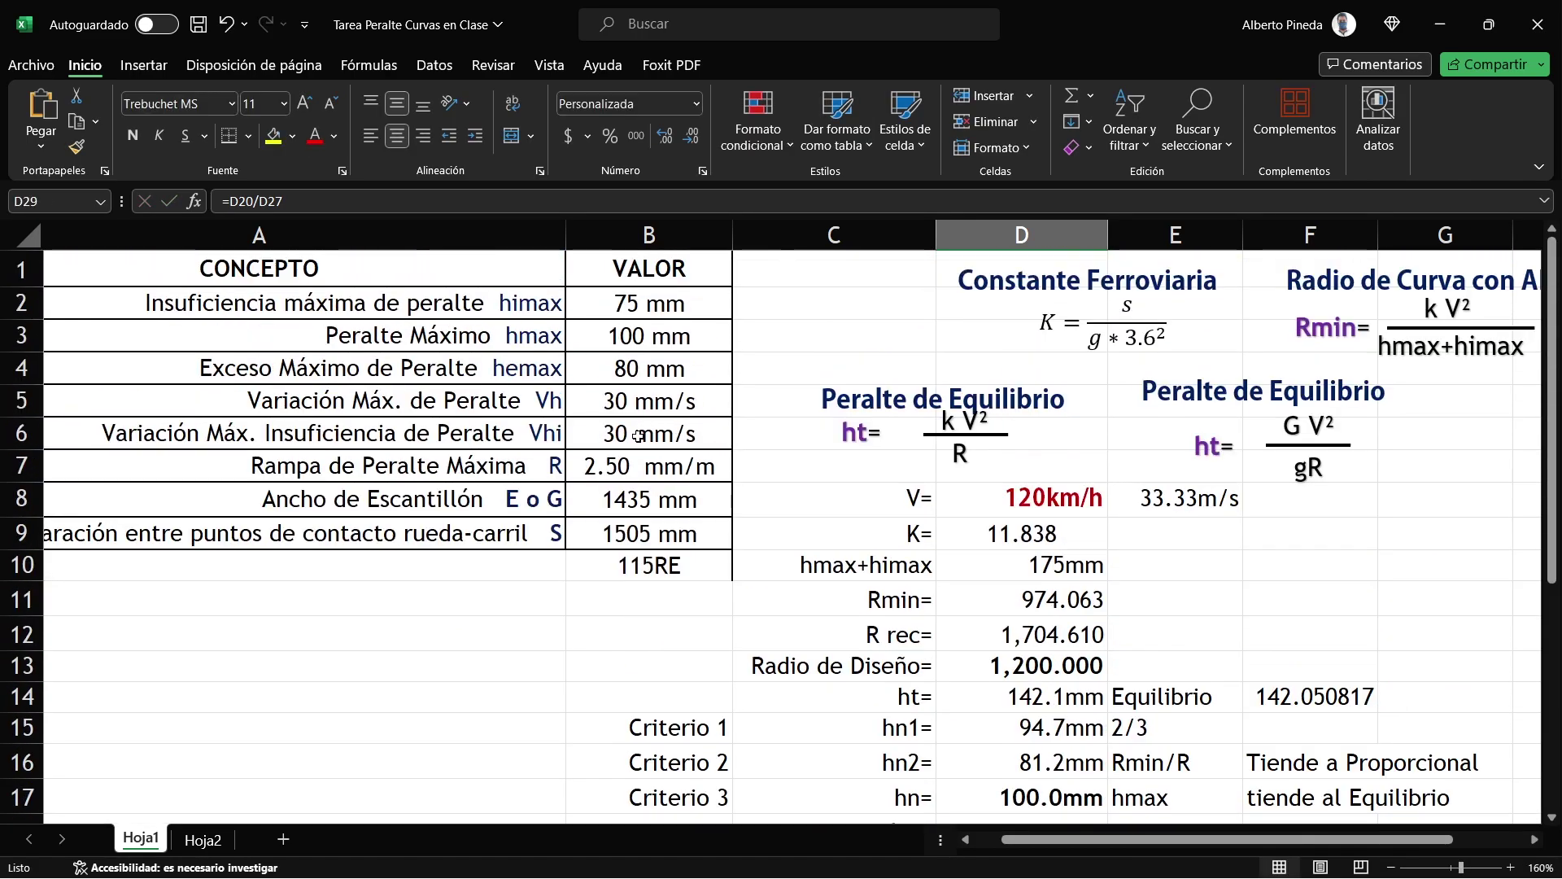
pyautogui.scroll(-5, 644, 438)
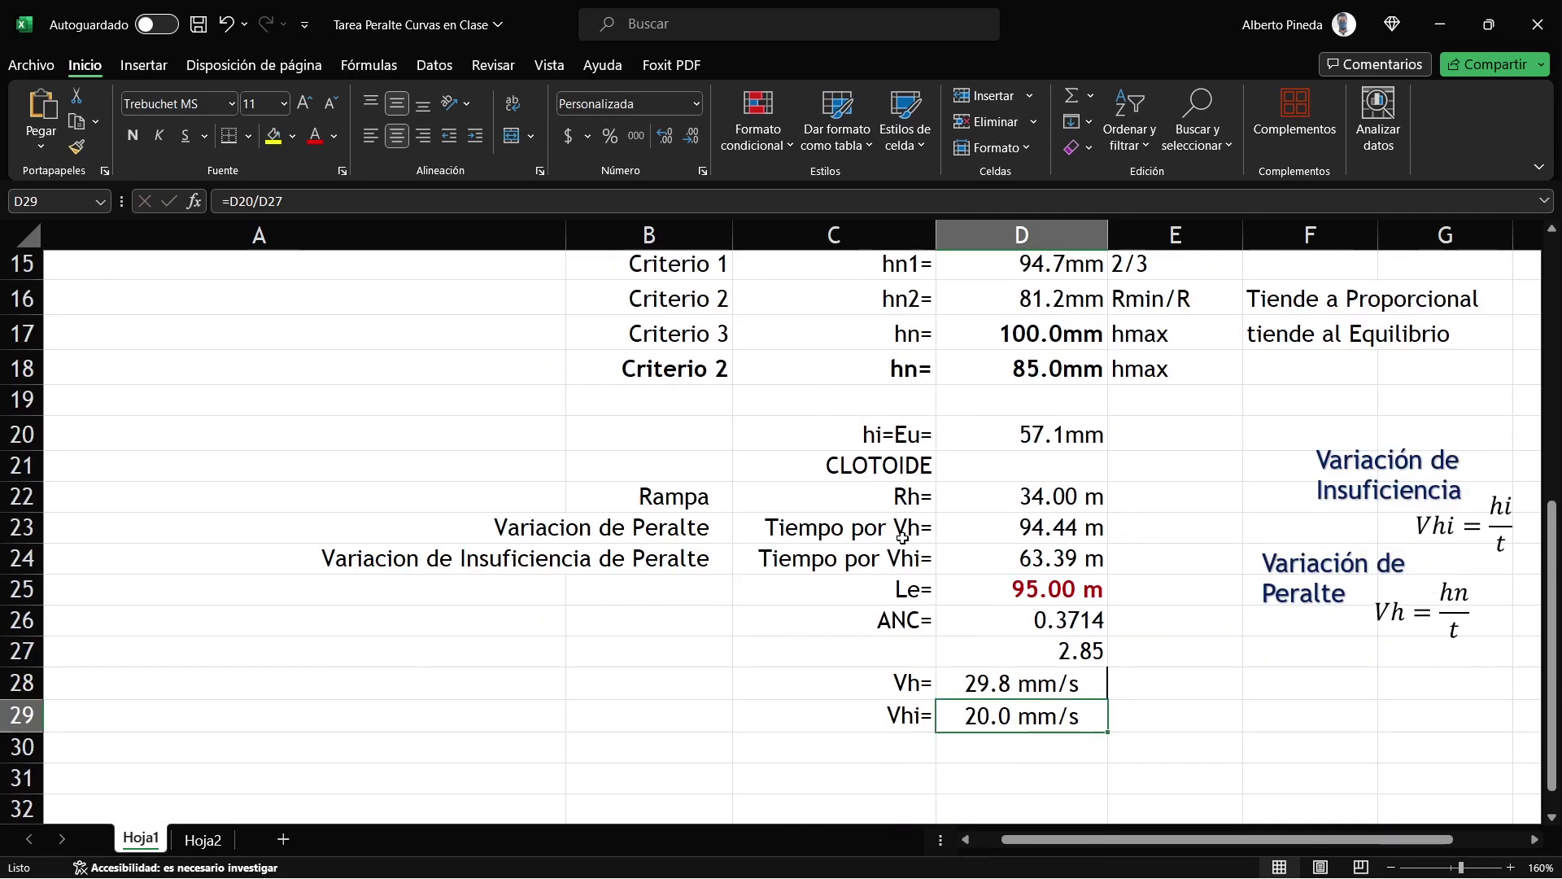
# Step: Change the multiplier in the D25 Le formula to 1.1, keeping the rounding up of MAX(D22:D24) to multiples of 5
pyautogui.click(1015, 593)
pyautogui.scroll(-1, 1015, 570)
pyautogui.doubleClick(1033, 505)
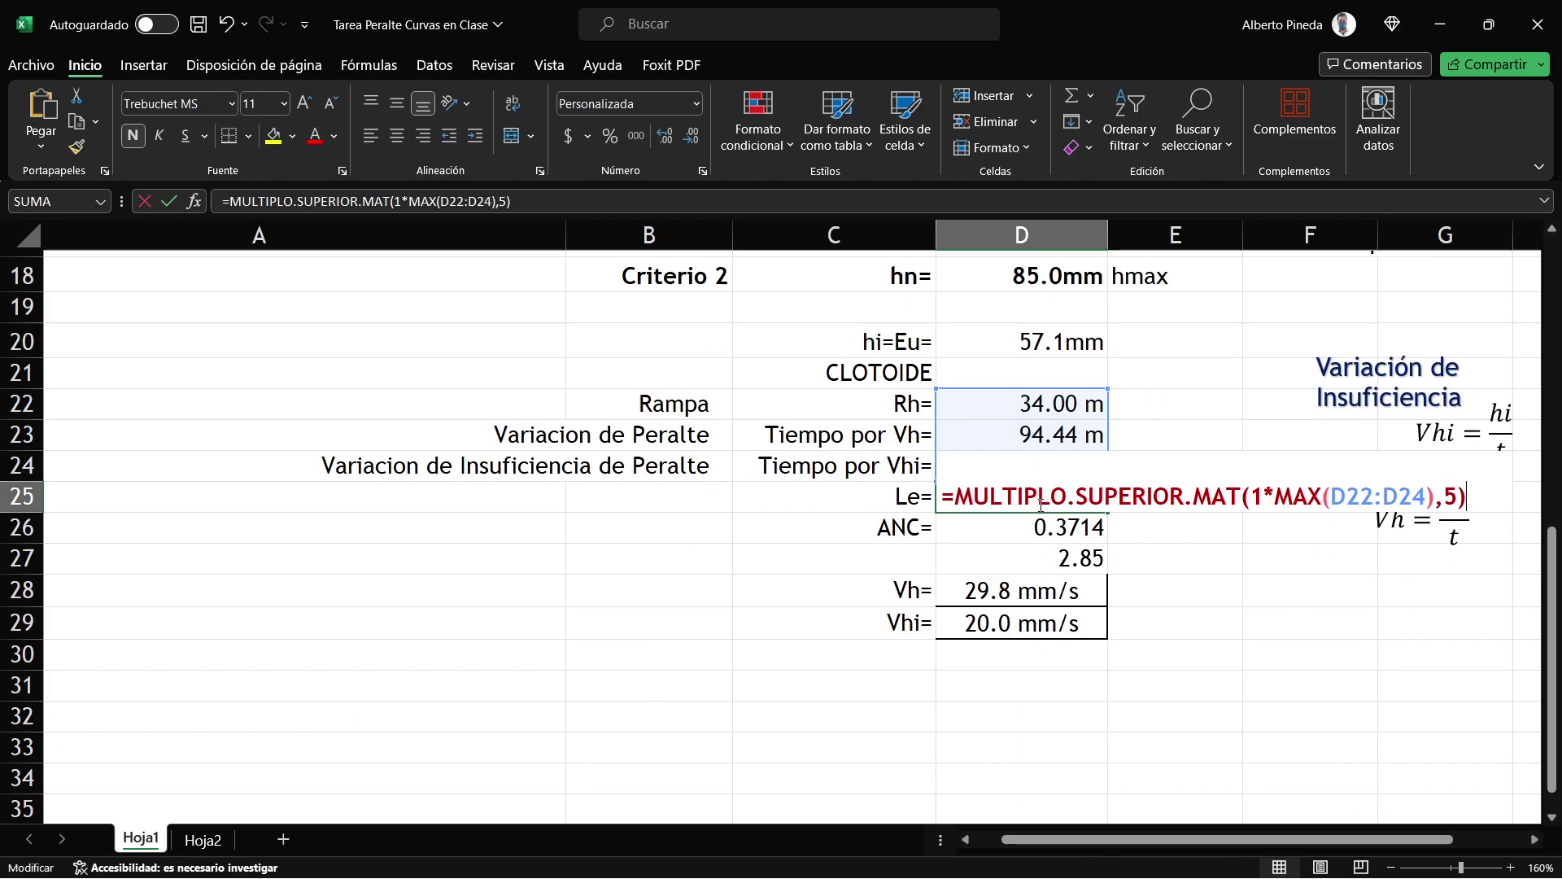
pyautogui.click(1266, 497)
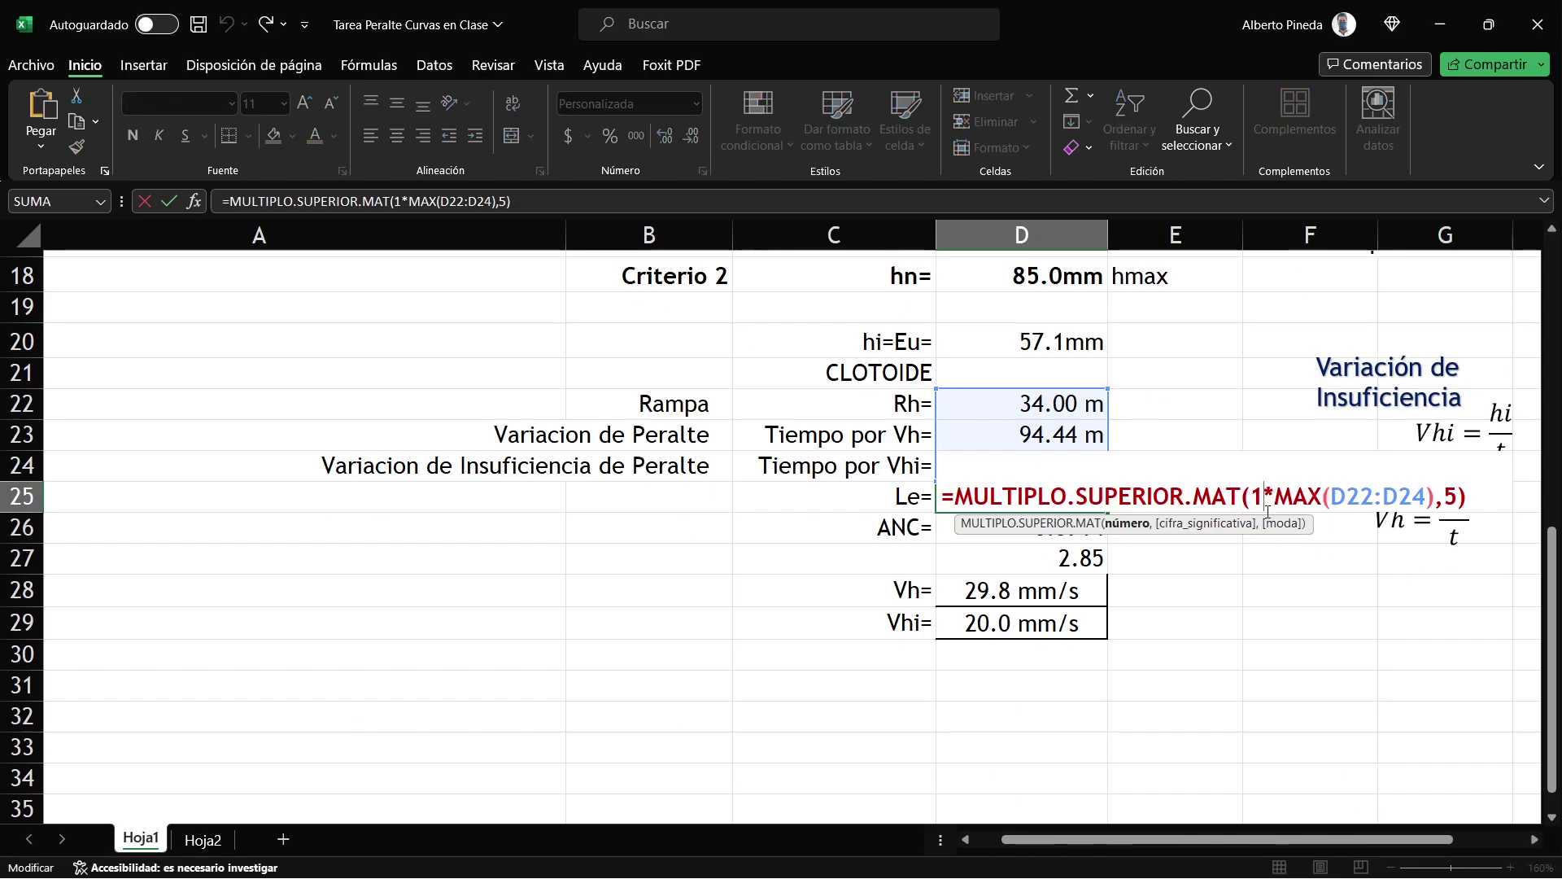
pyautogui.write('.1')
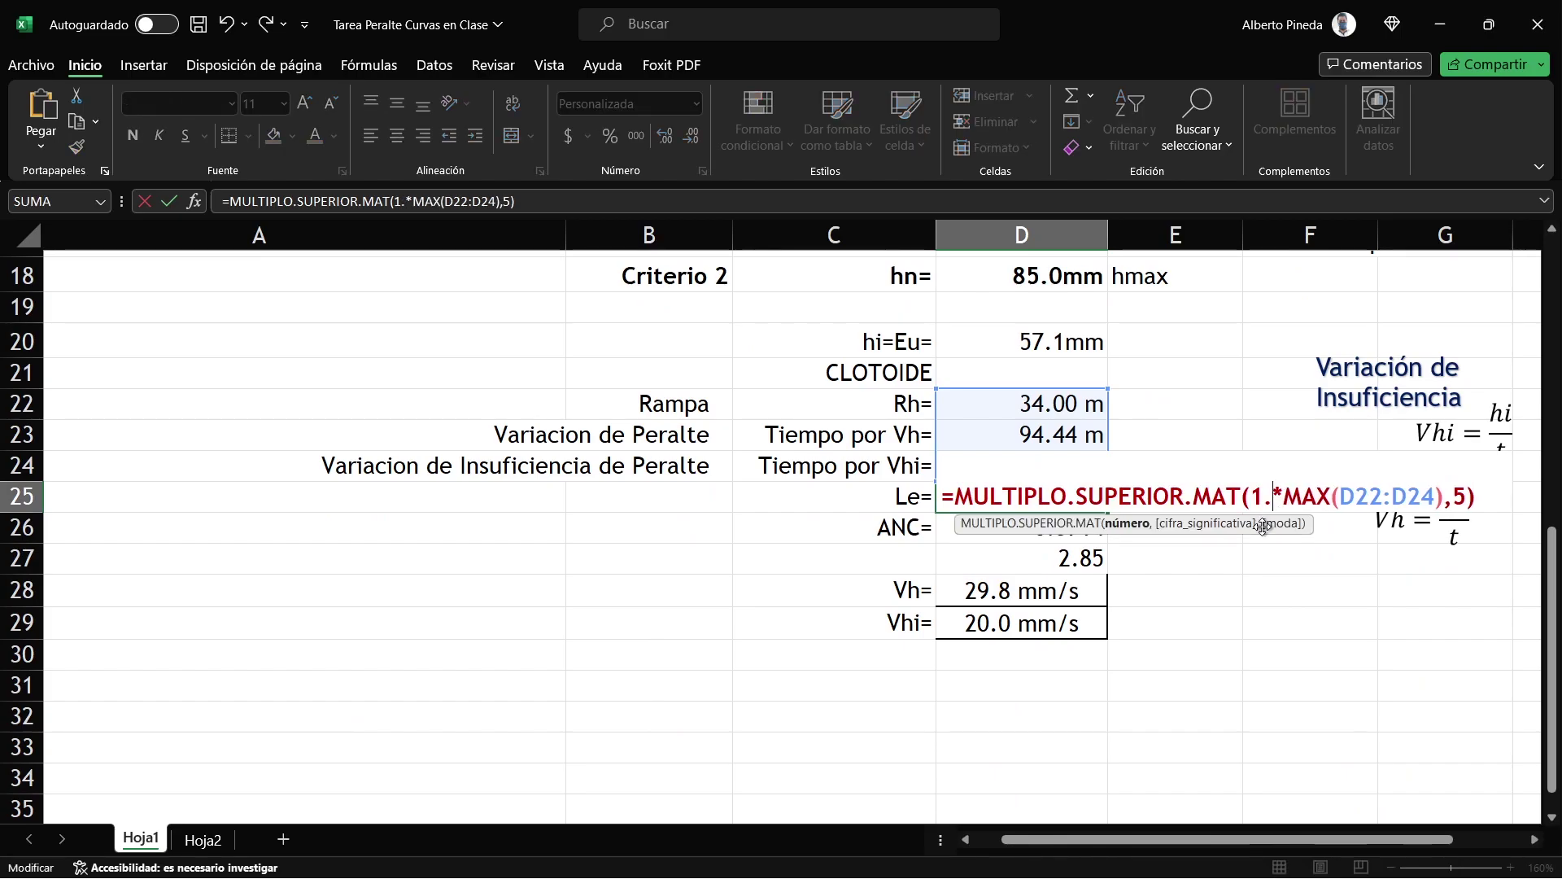
pyautogui.press('Return')
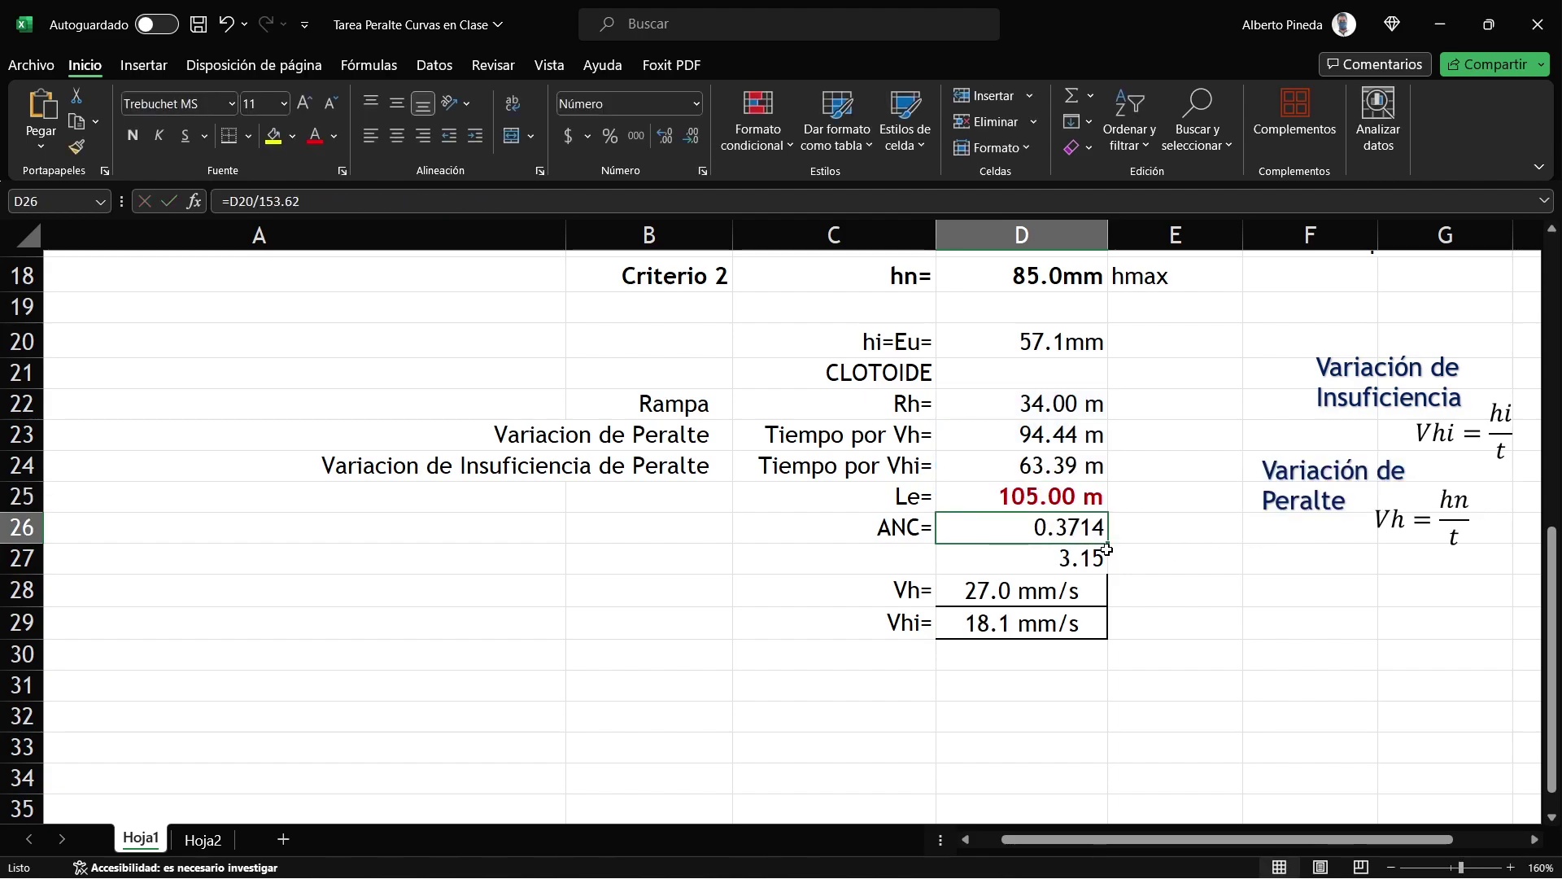
# Step: Review the recalculated clothoid length Le in D25 together with the variation rates Vh and Vhi in D28:D29
pyautogui.click(1039, 495)
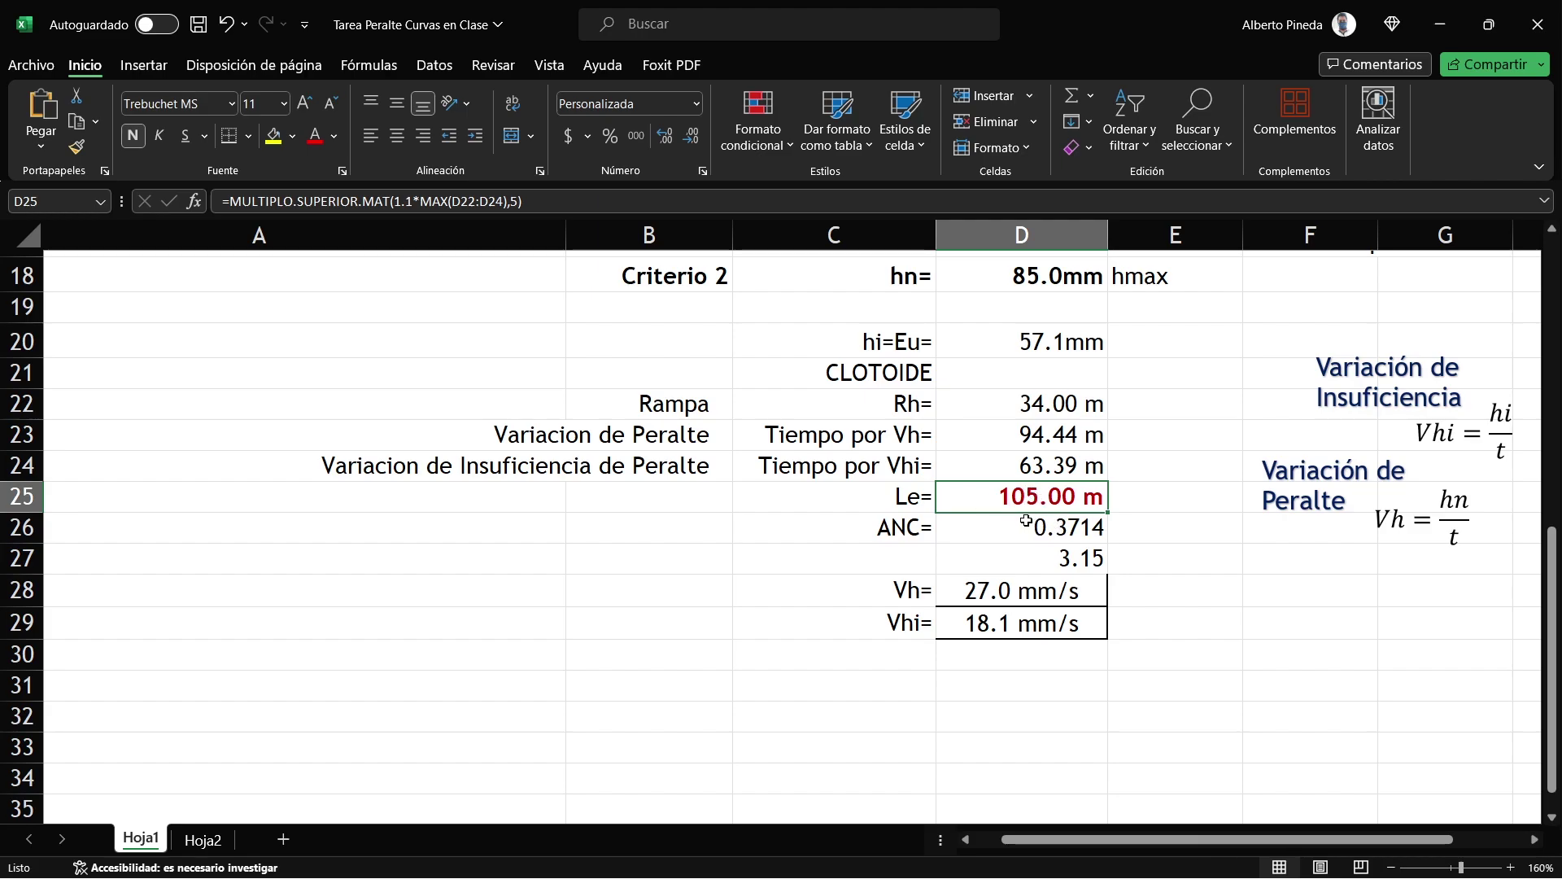
pyautogui.moveTo(1014, 587); pyautogui.dragTo(1019, 618)
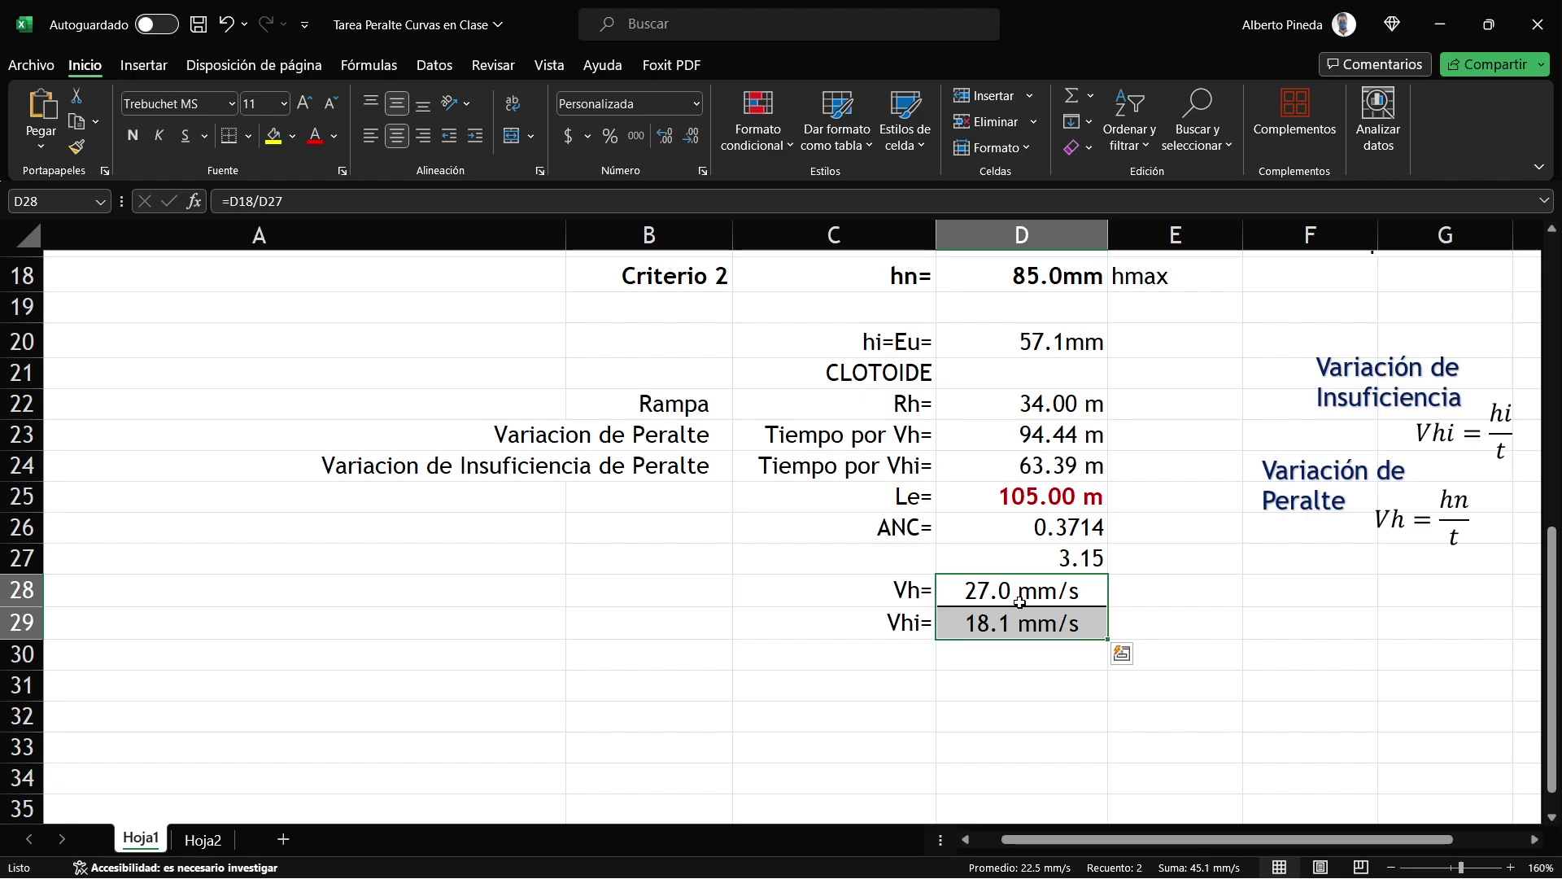
pyautogui.click(1020, 598)
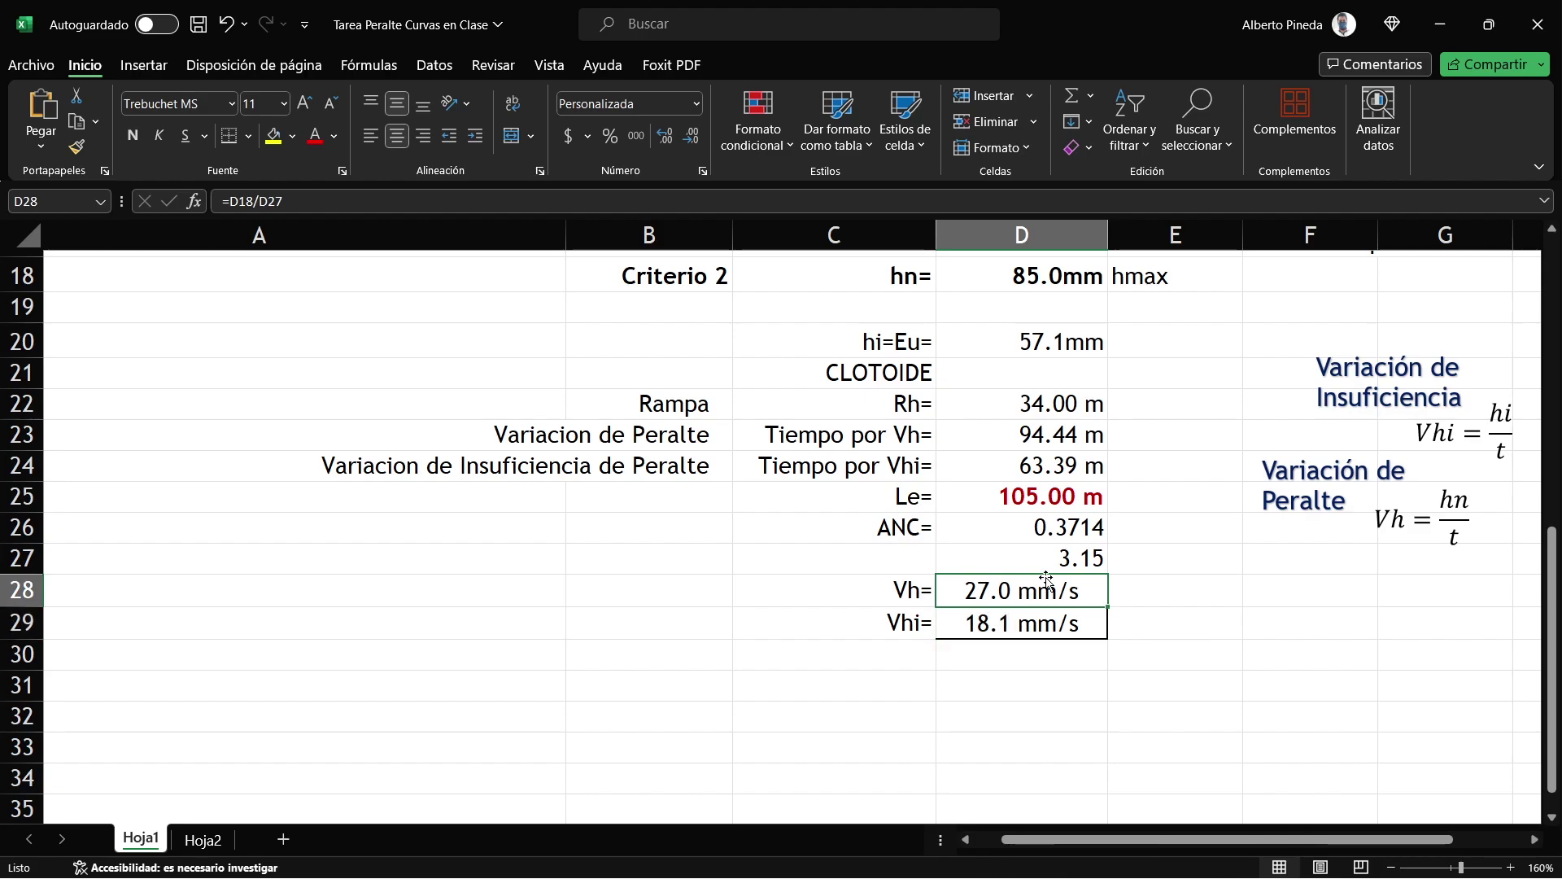
pyautogui.click(1040, 498)
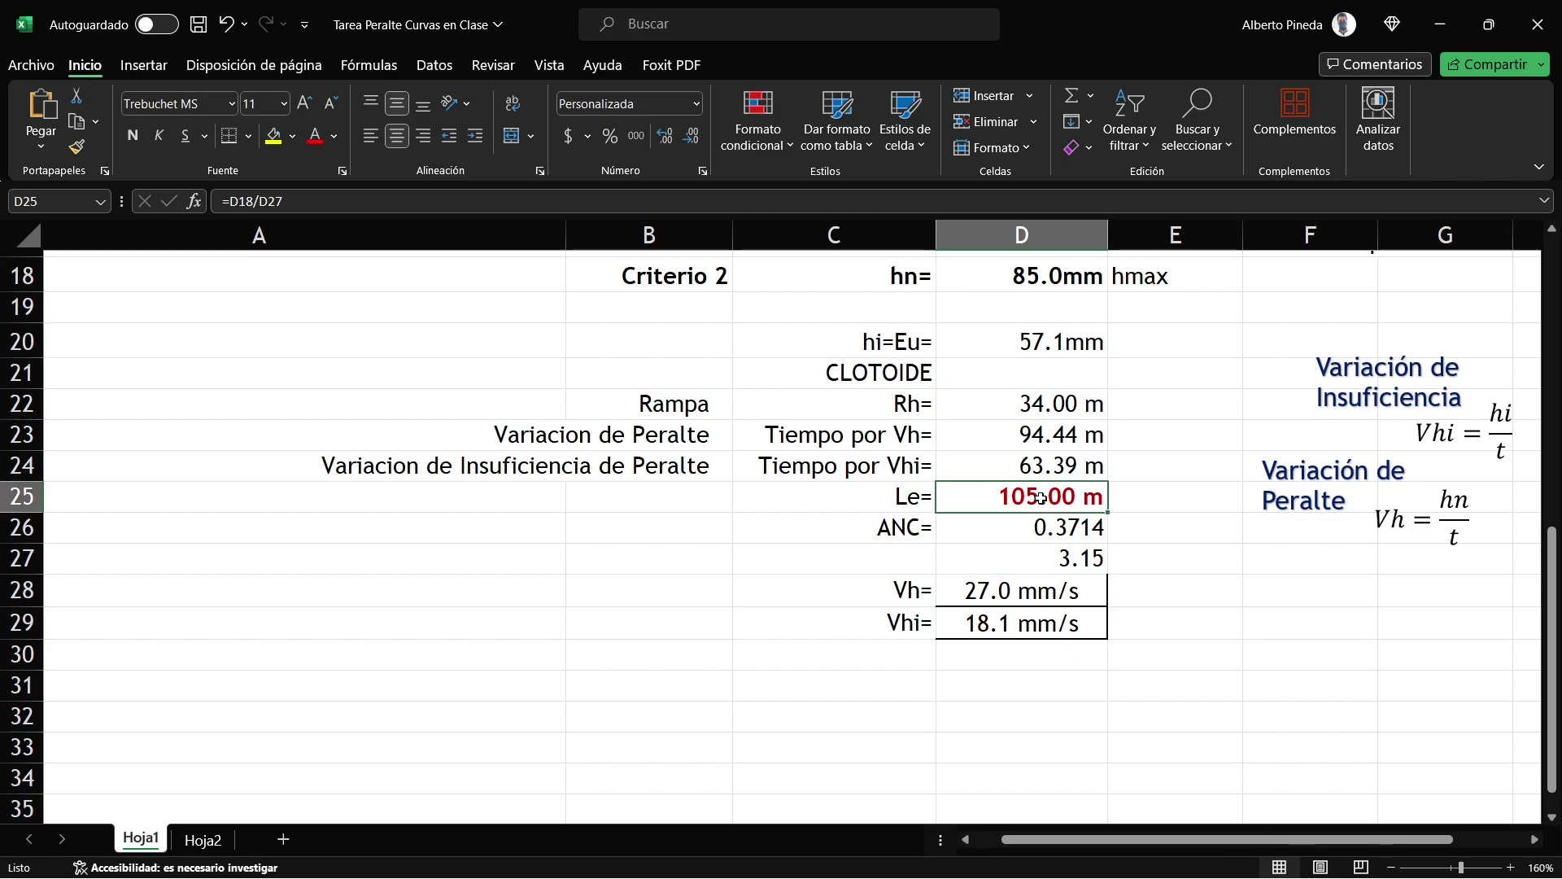
pyautogui.click(1009, 592)
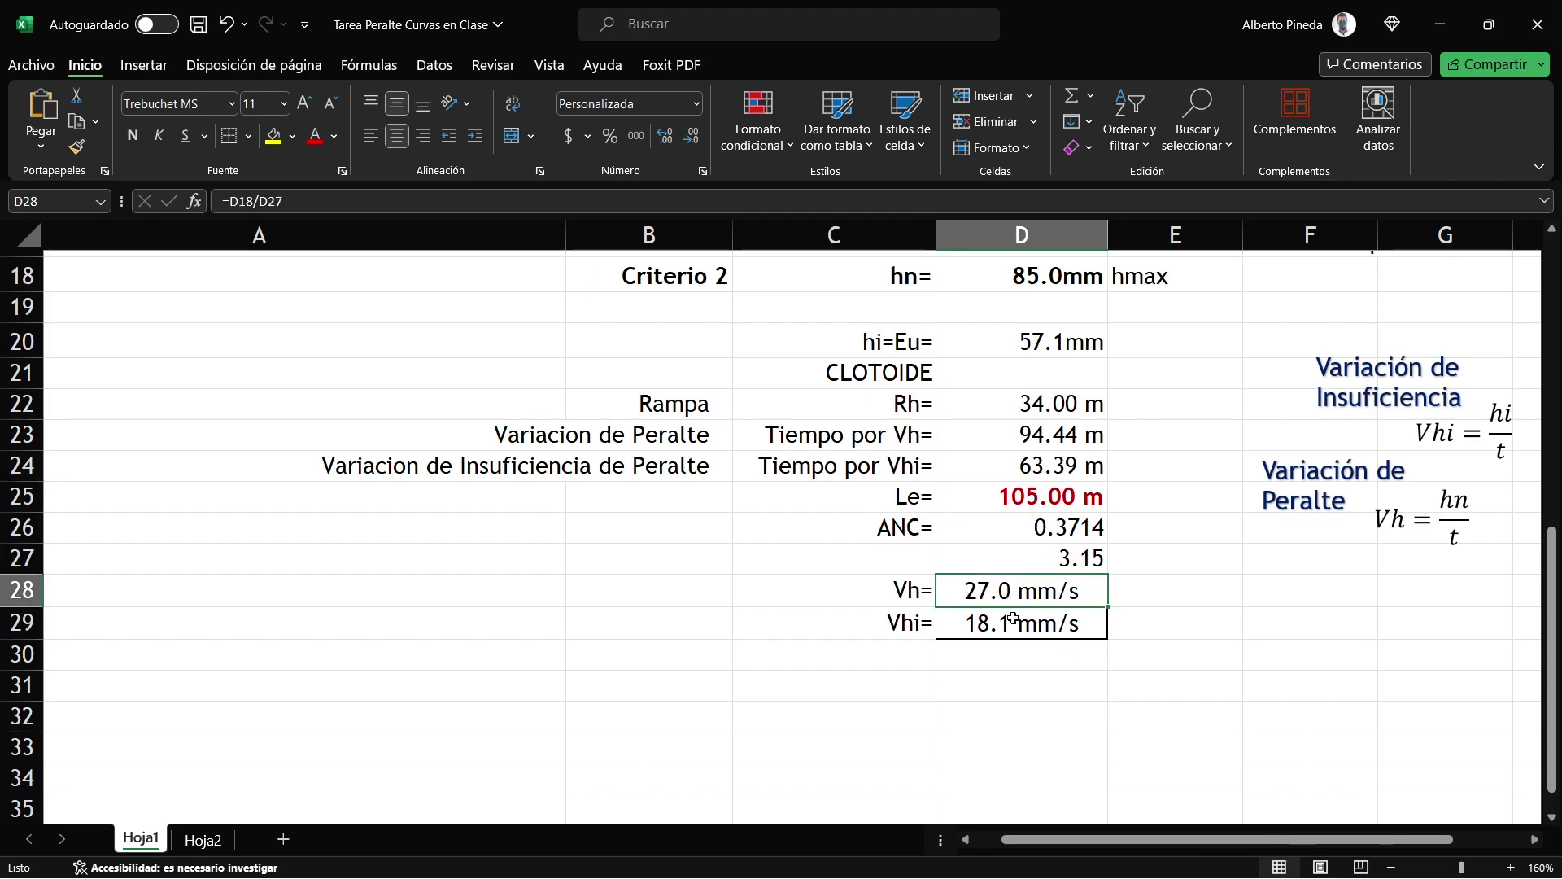
pyautogui.press('Down')
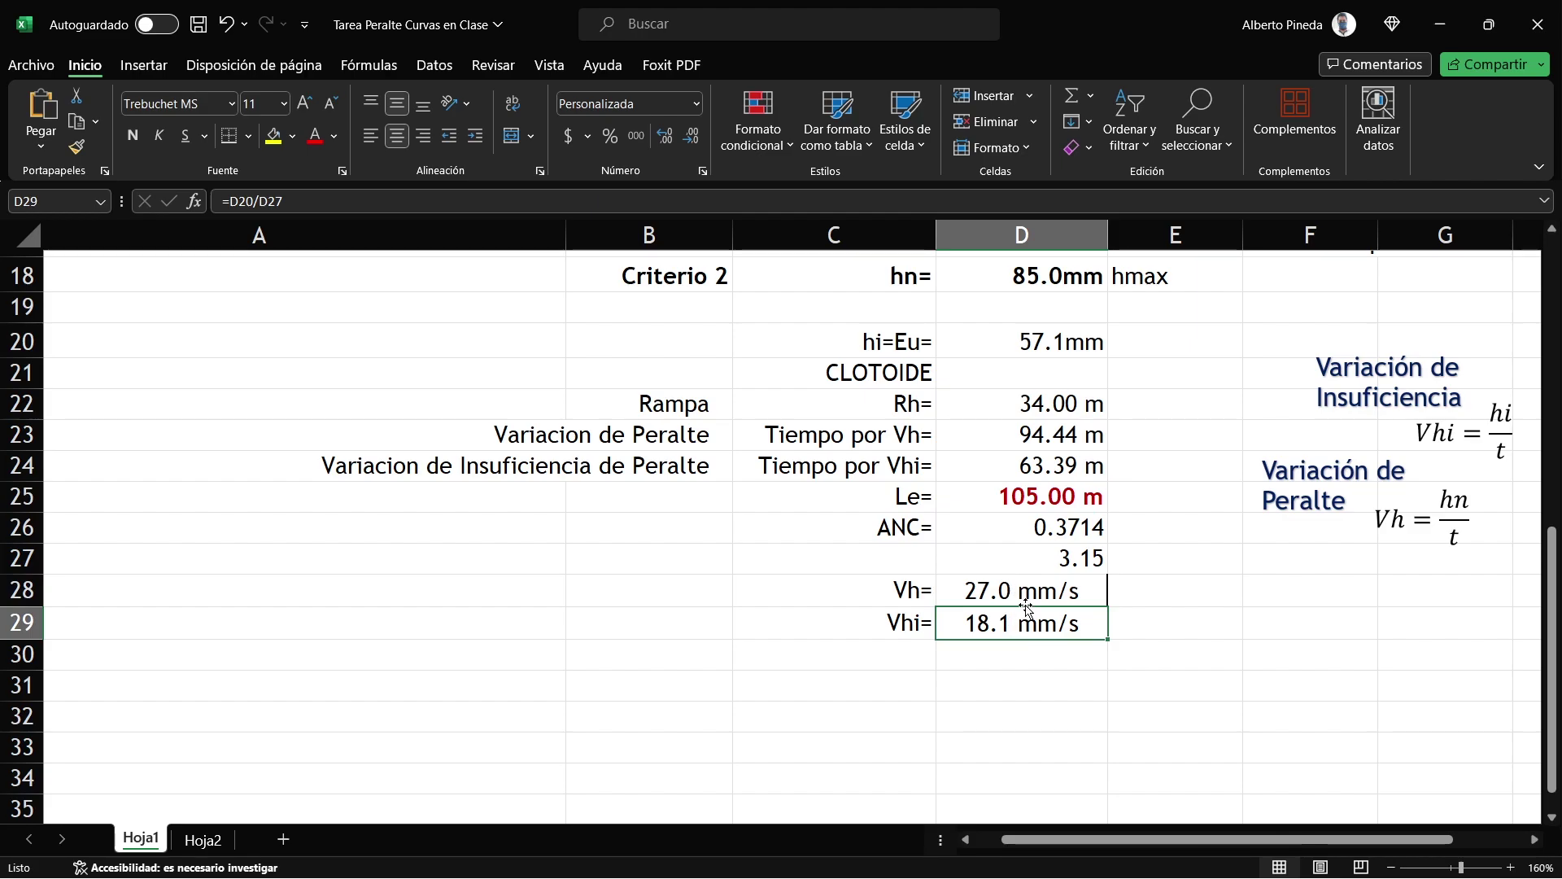
pyautogui.scroll(2, 1026, 606)
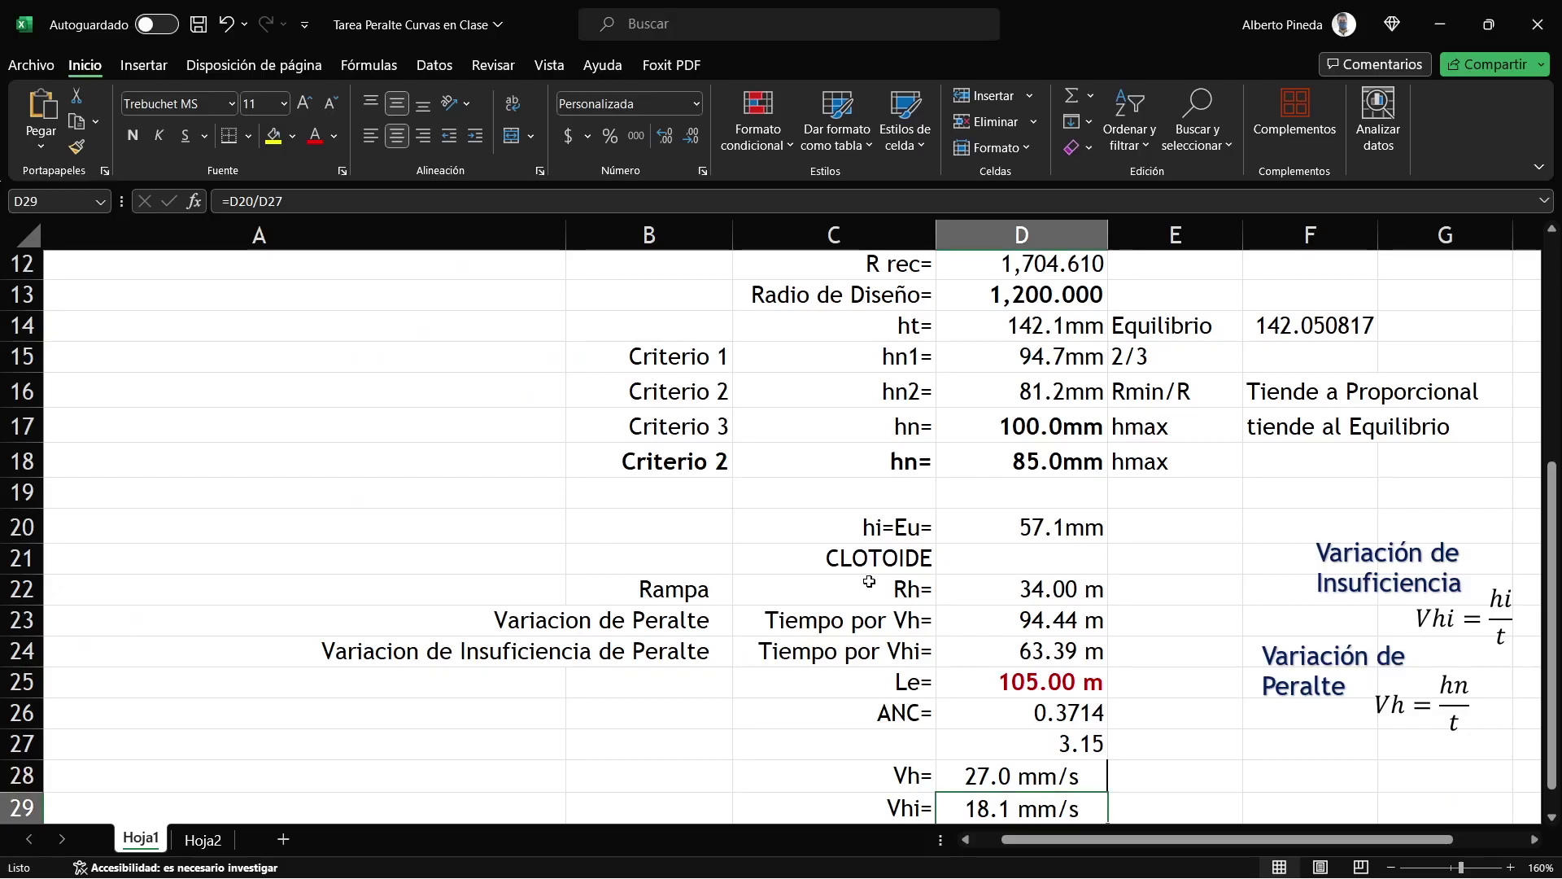
pyautogui.click(1040, 689)
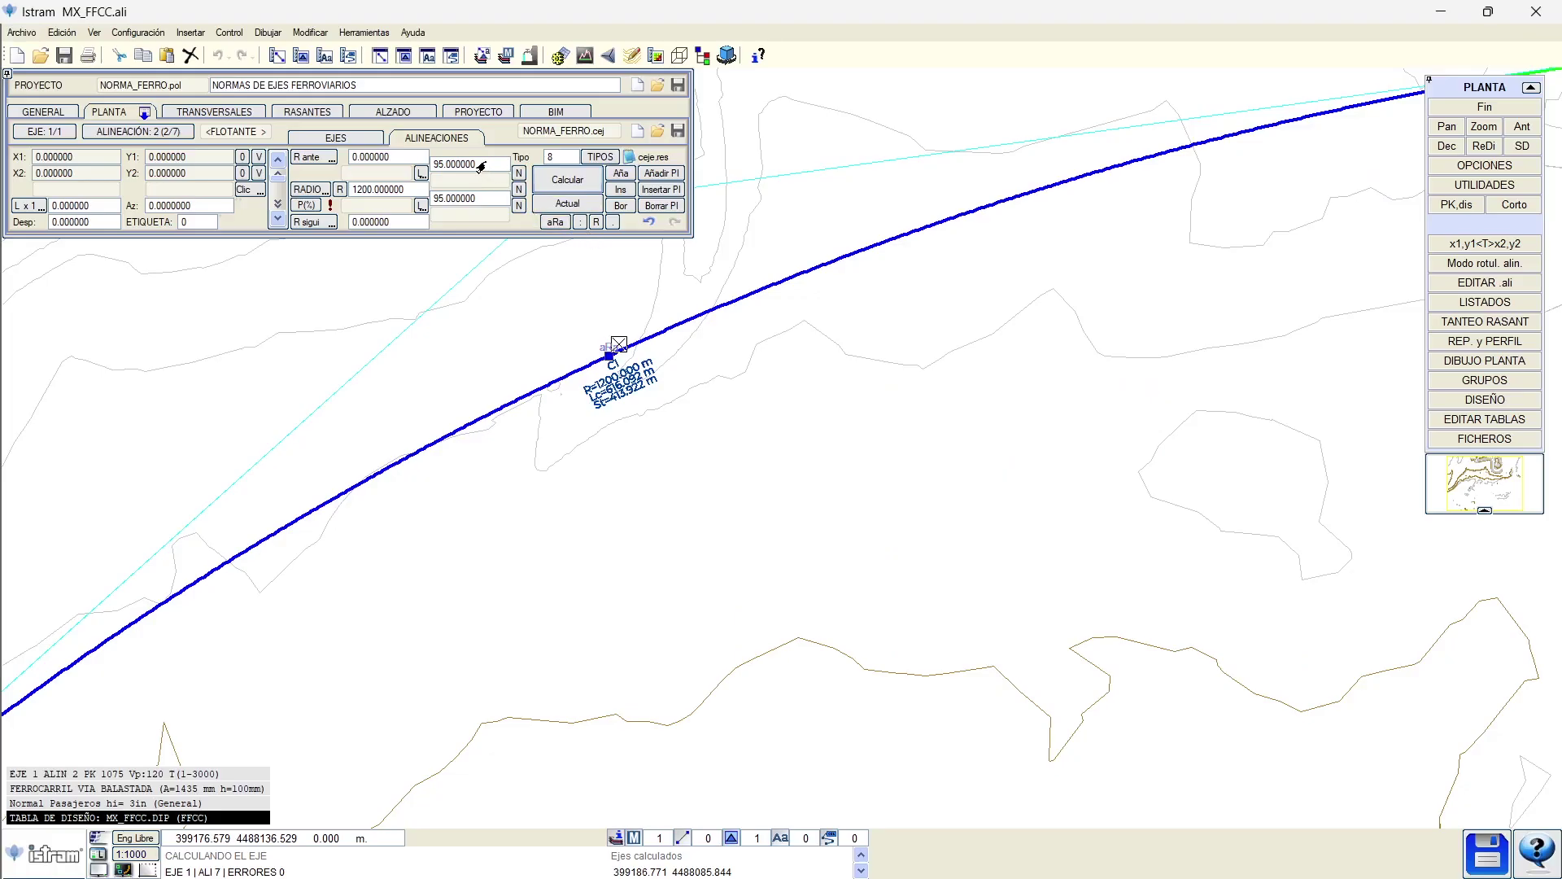
# Step: Switch to Istram and set both the entry and exit clothoid lengths of the 1200 m radius curve to 105 m
pyautogui.click(479, 165)
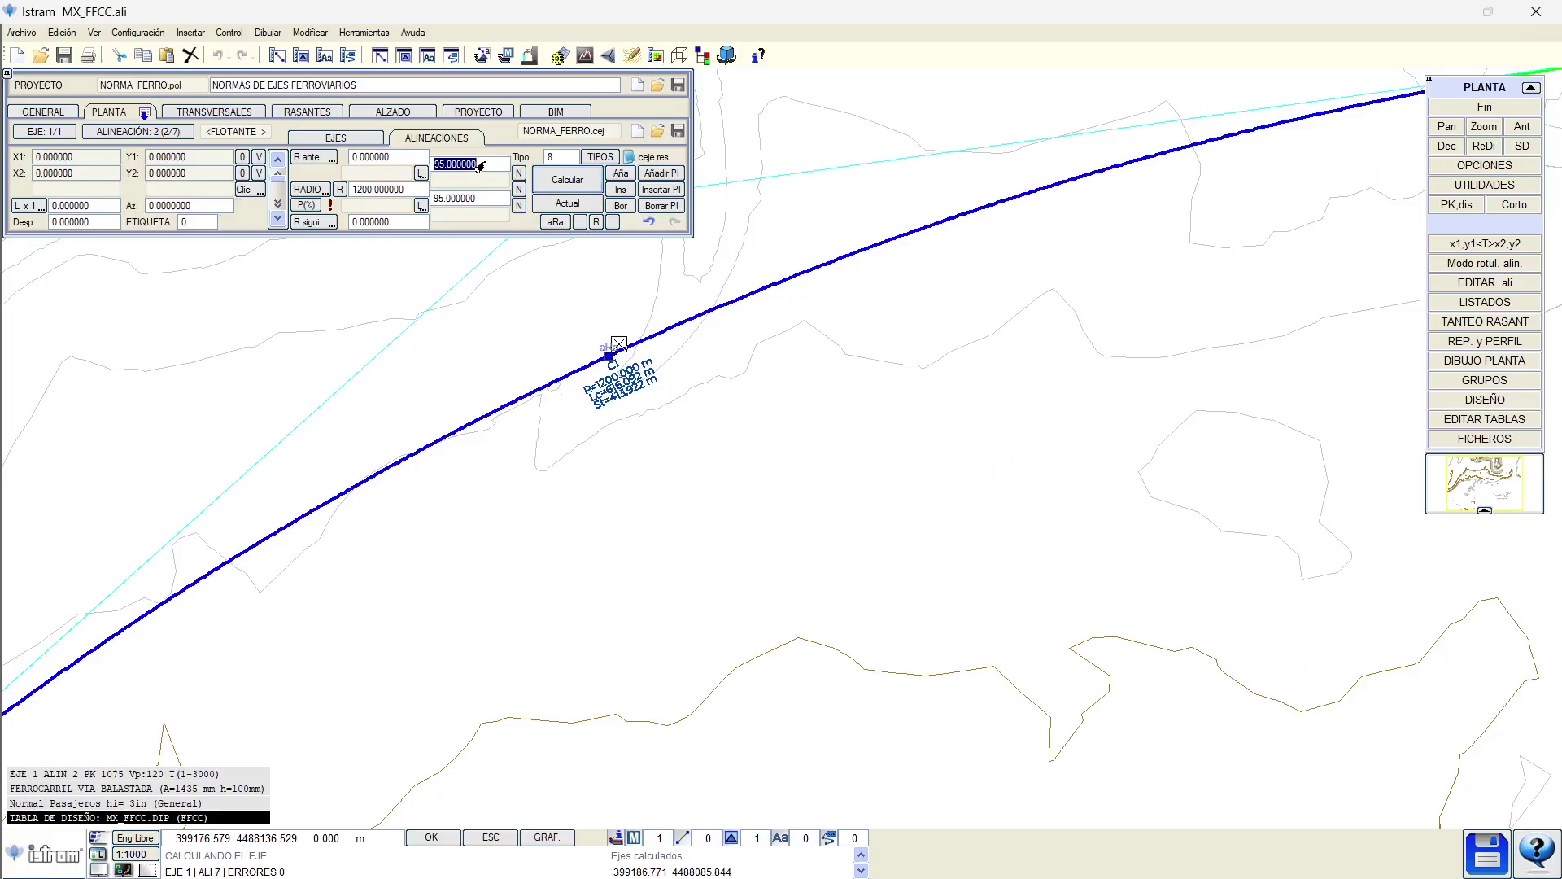
pyautogui.write('100')
pyautogui.click(469, 198)
pyautogui.write('105')
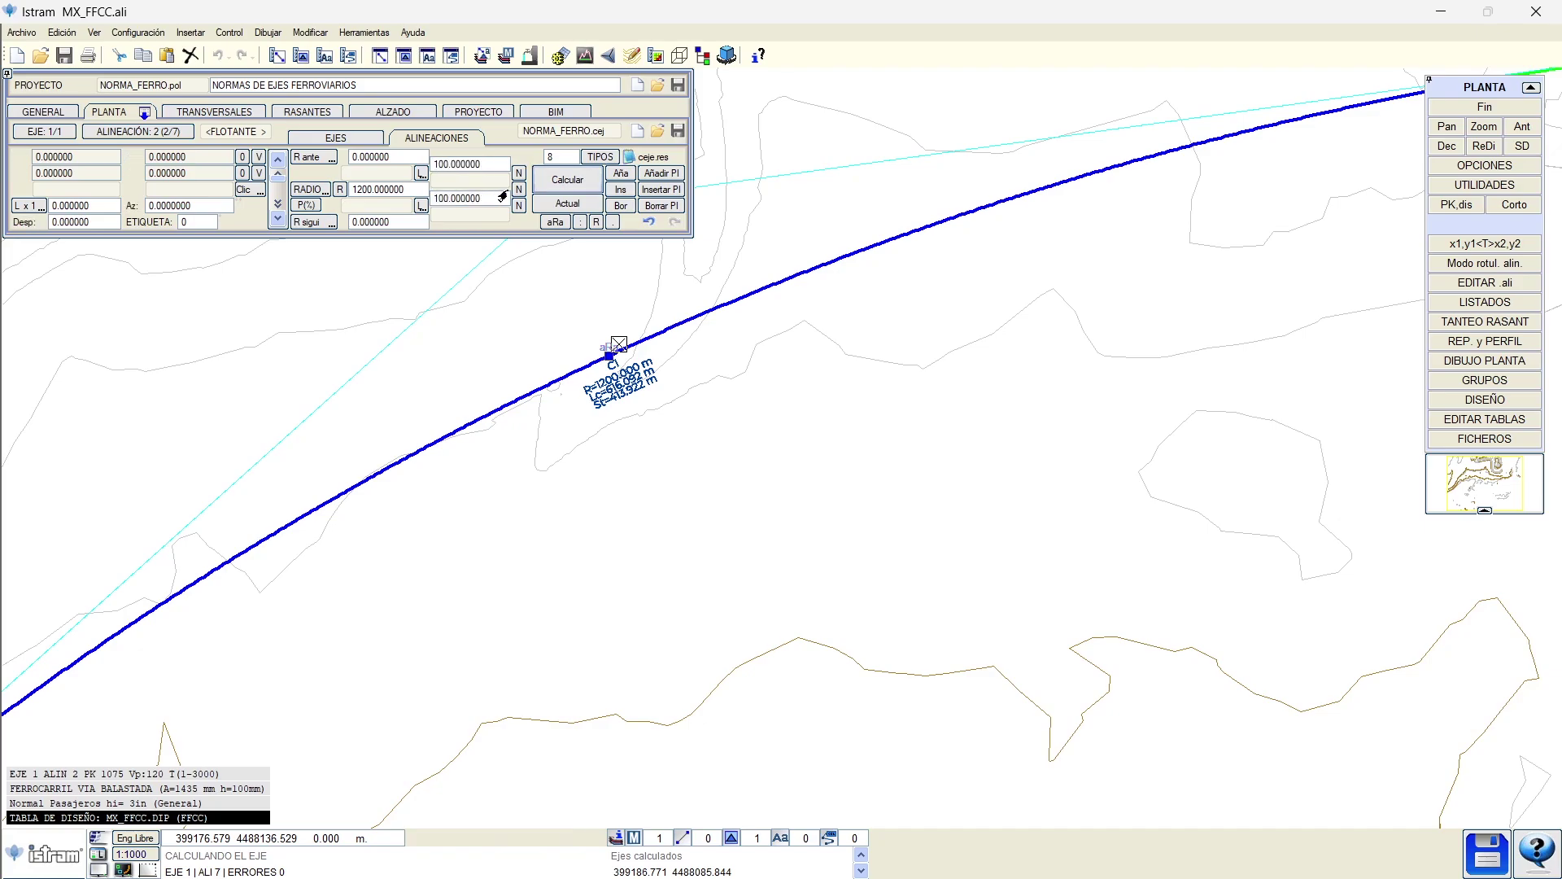
pyautogui.click(463, 164)
pyautogui.write('105')
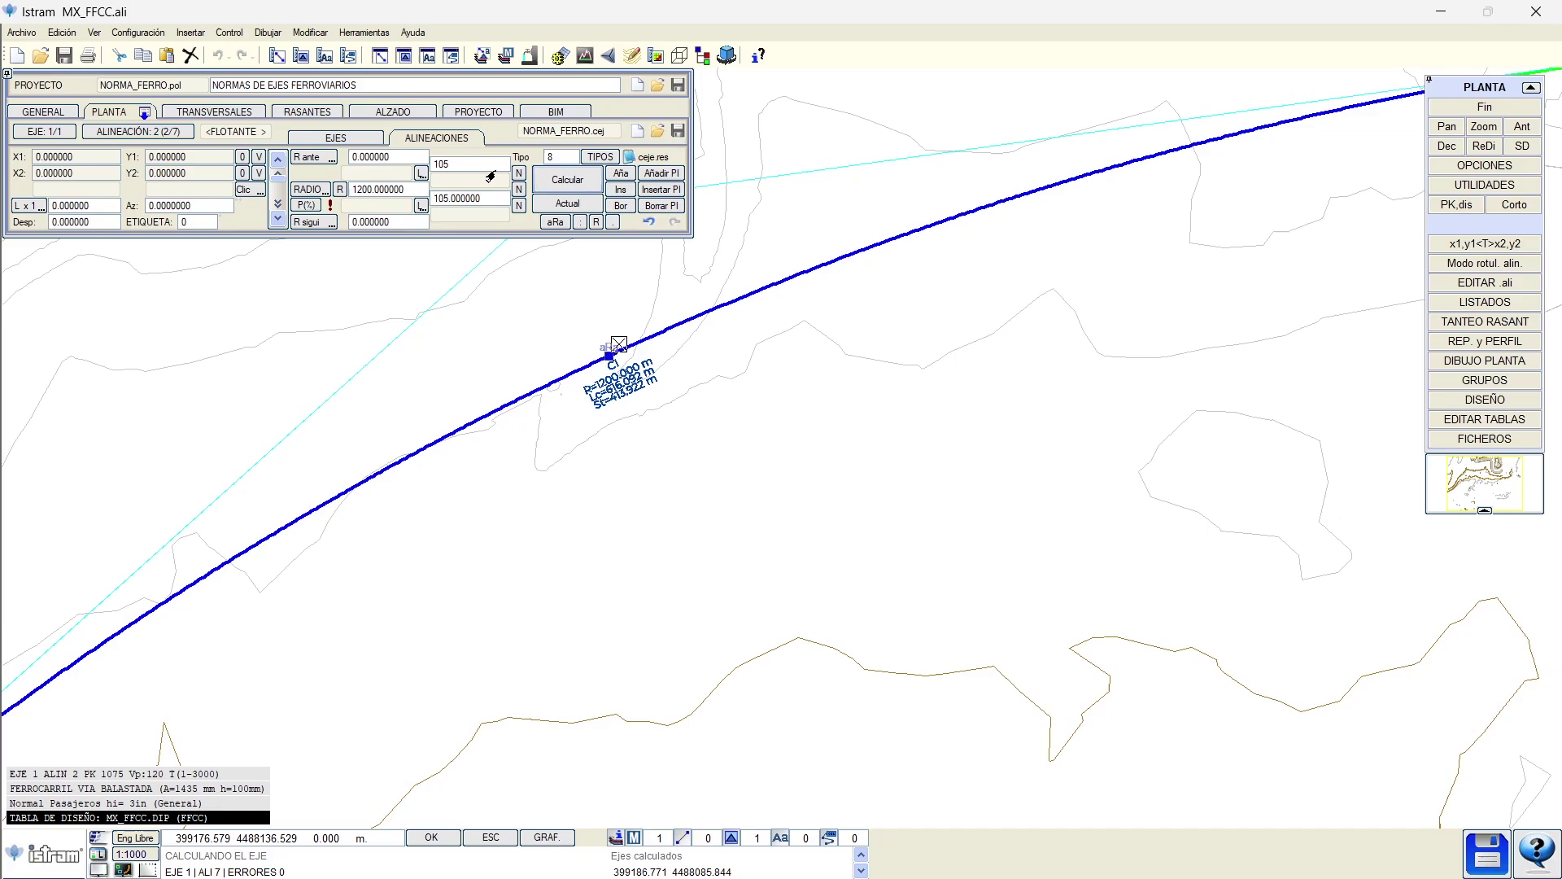
pyautogui.press('Return')
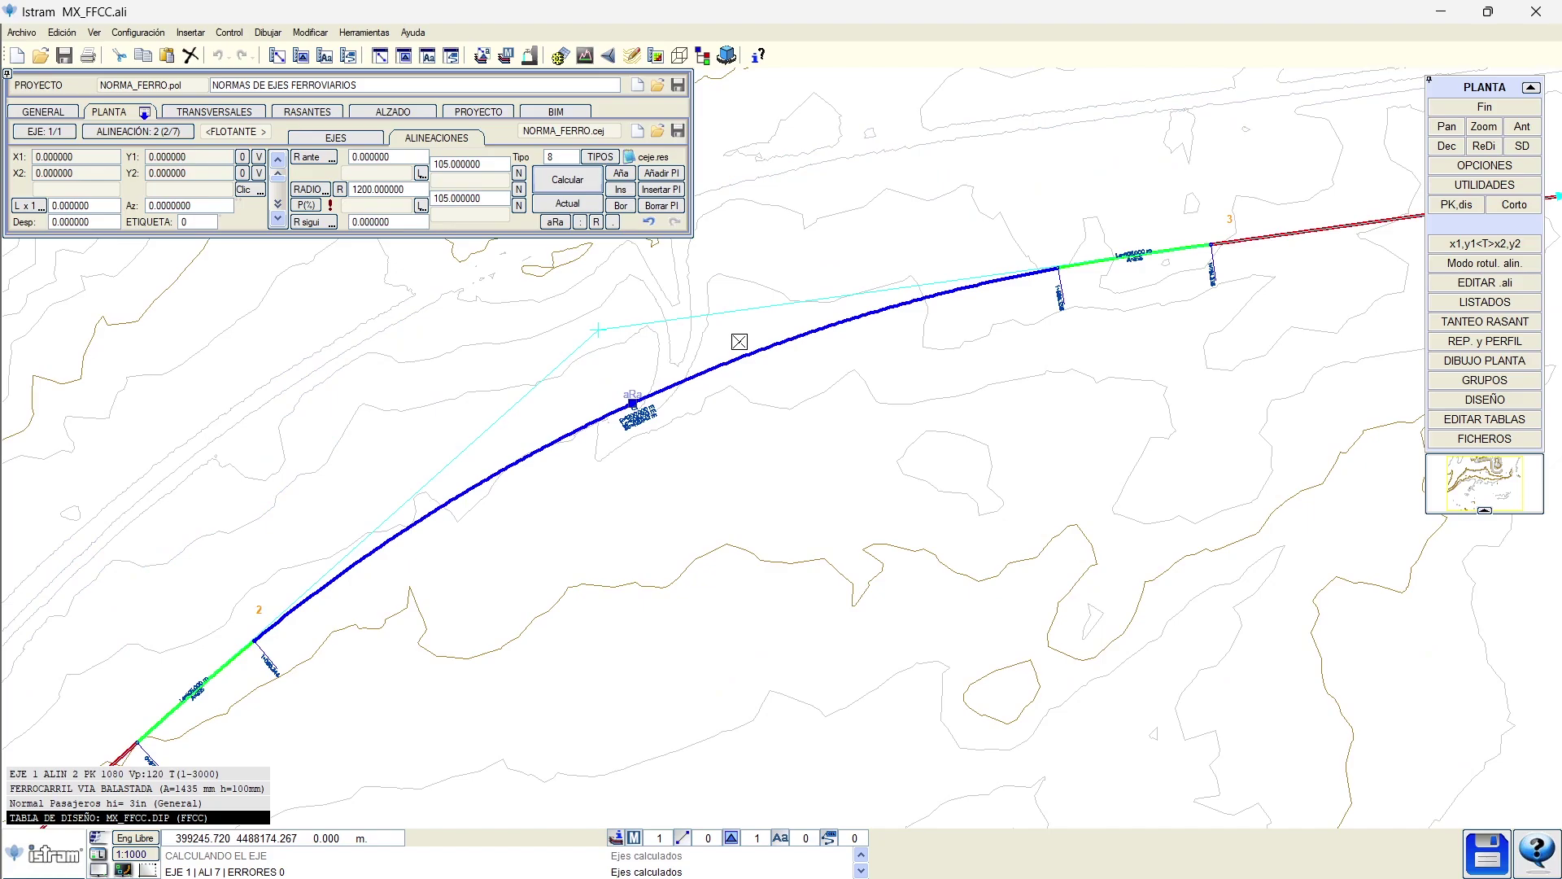
# Step: Select the curve of alignment 4 and assign it the 1085 m radius from the norm's hp 90, hi 67 option
pyautogui.scroll(-4, 739, 341)
pyautogui.scroll(4, 827, 488)
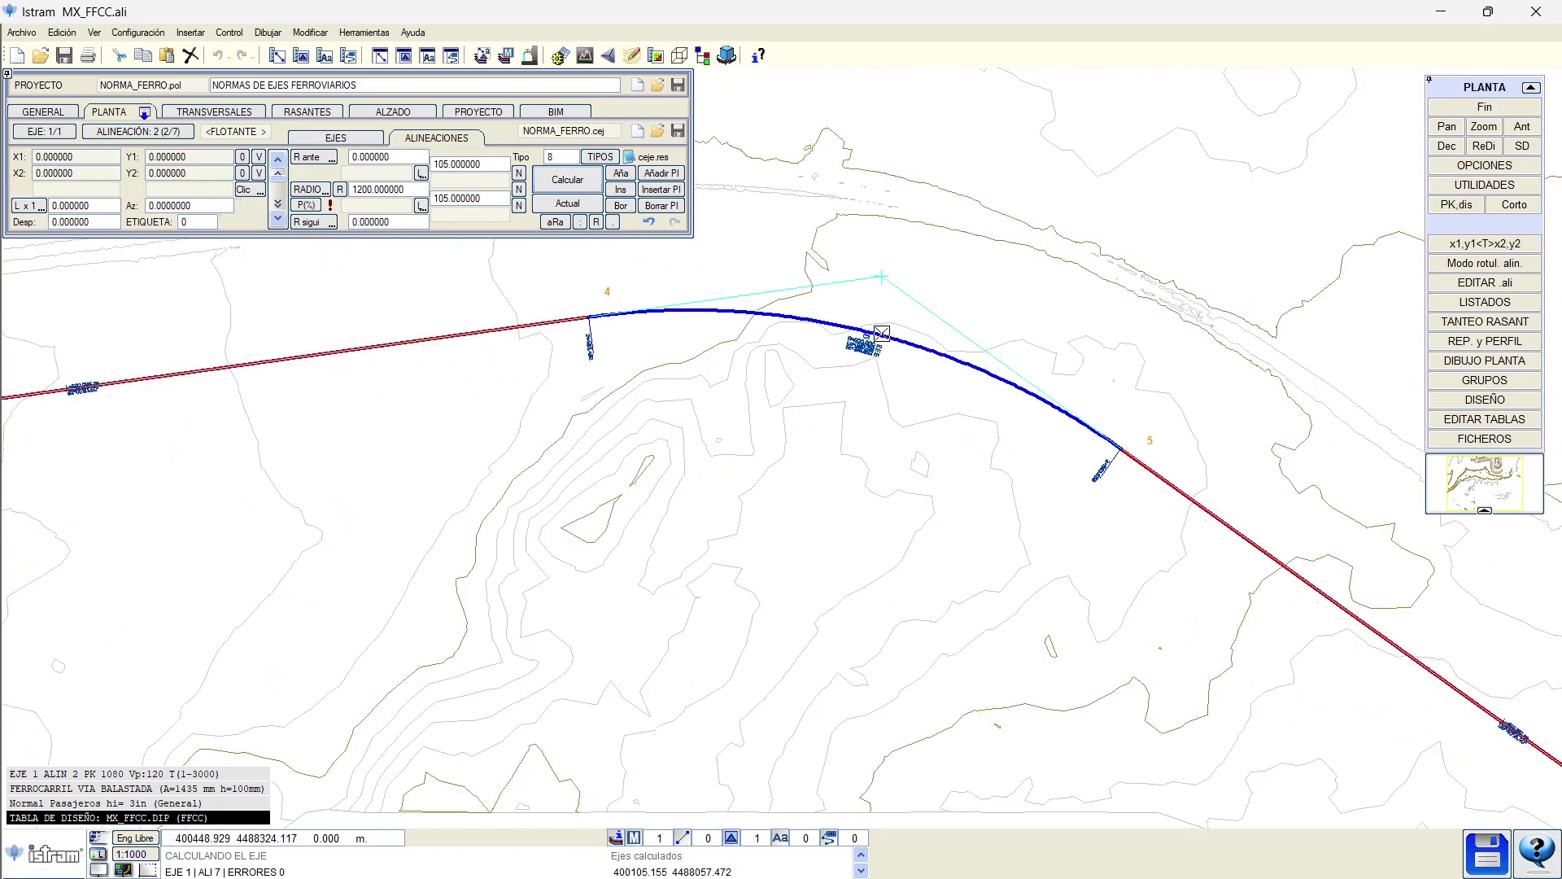
pyautogui.click(881, 333)
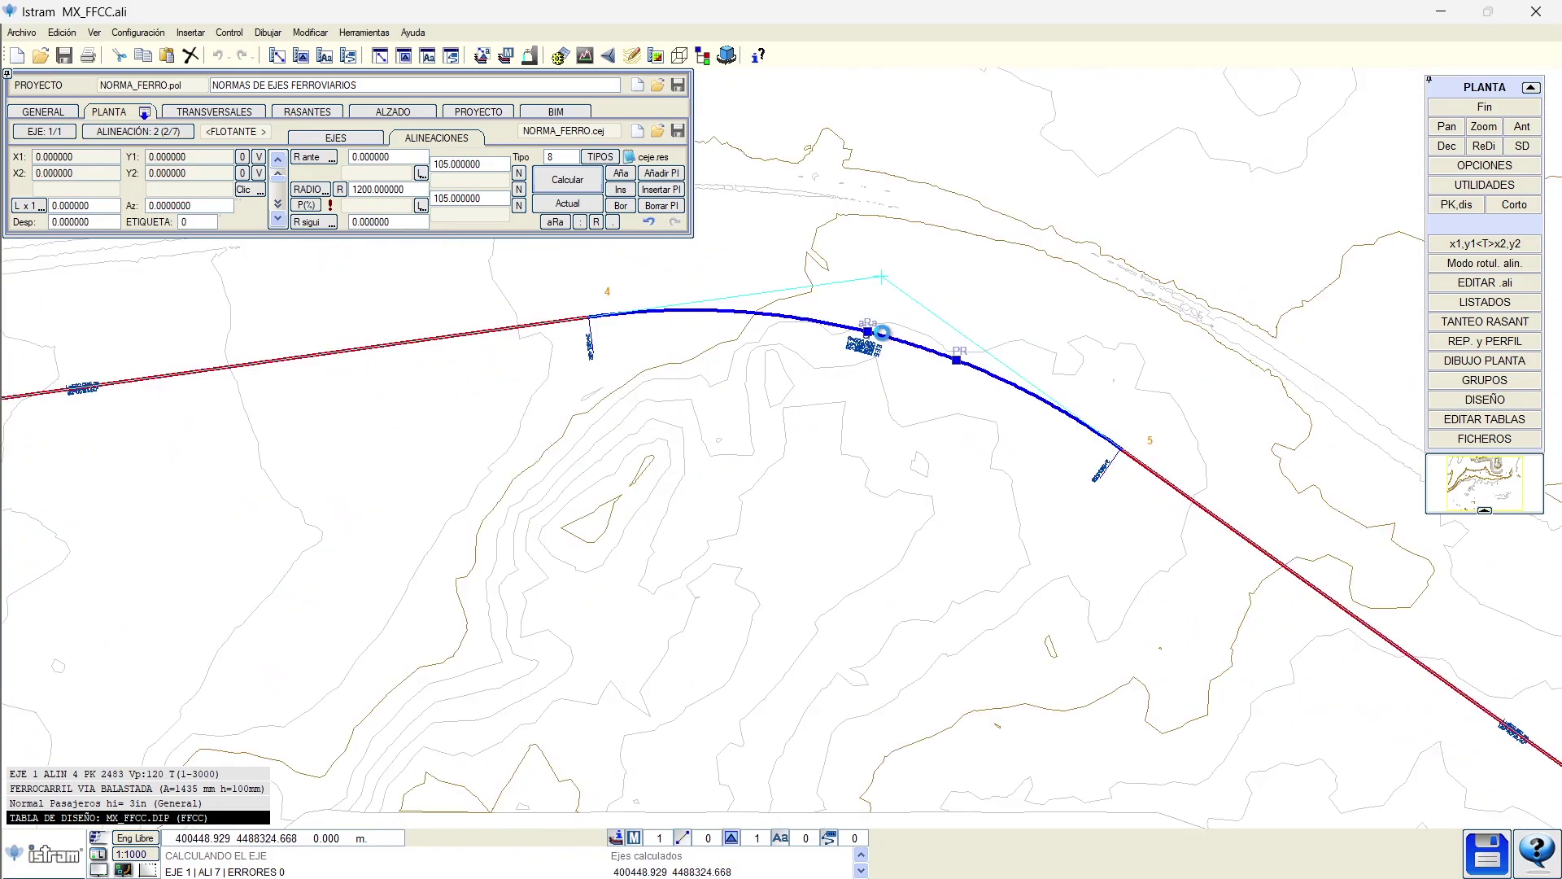
pyautogui.click(338, 189)
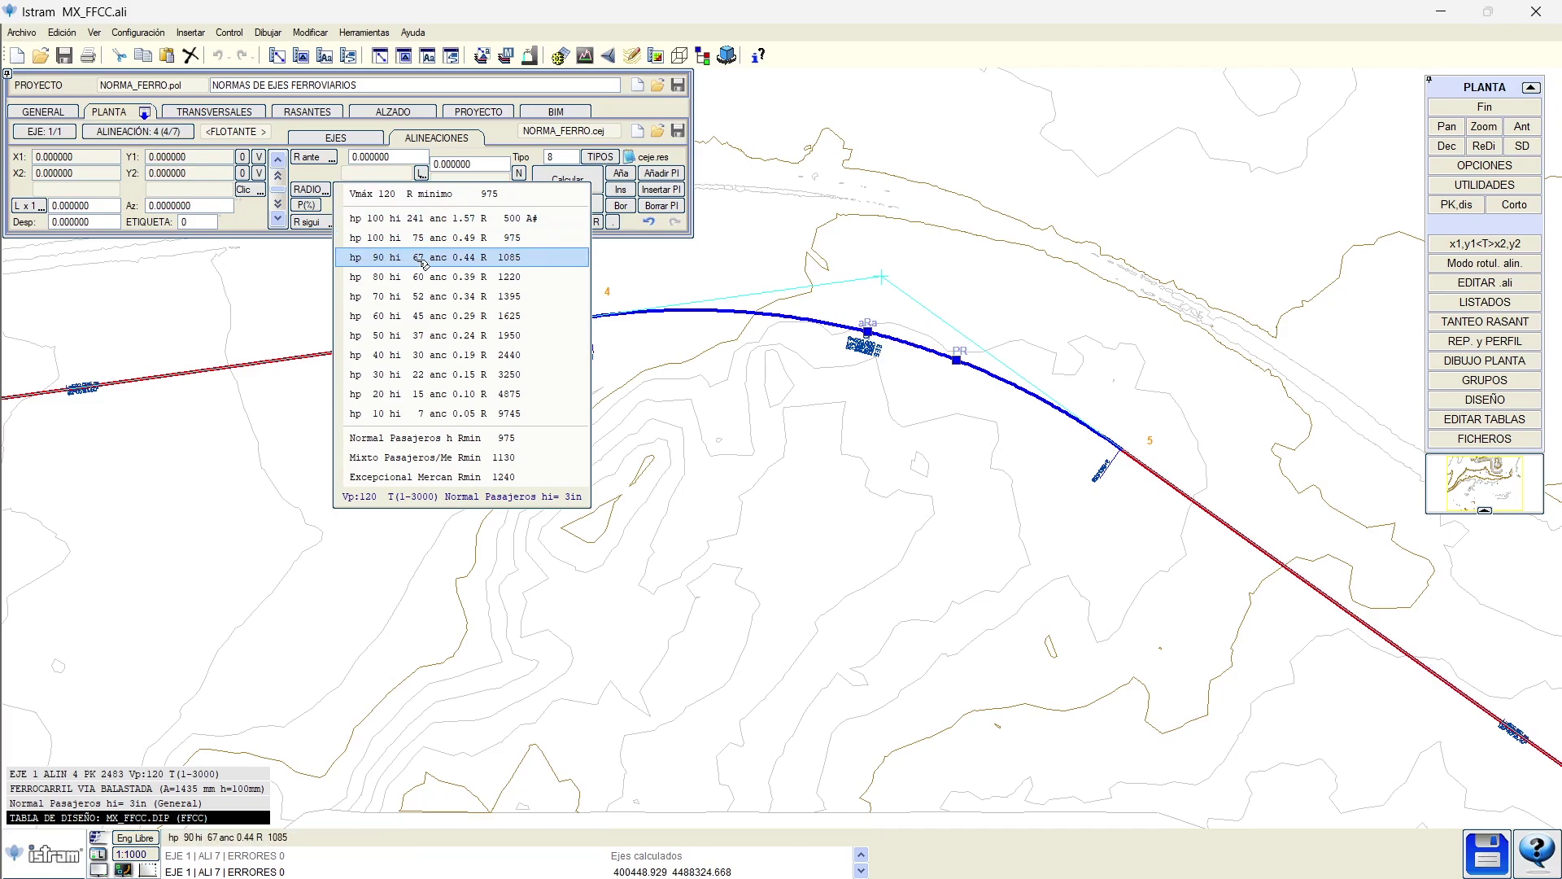
pyautogui.click(459, 259)
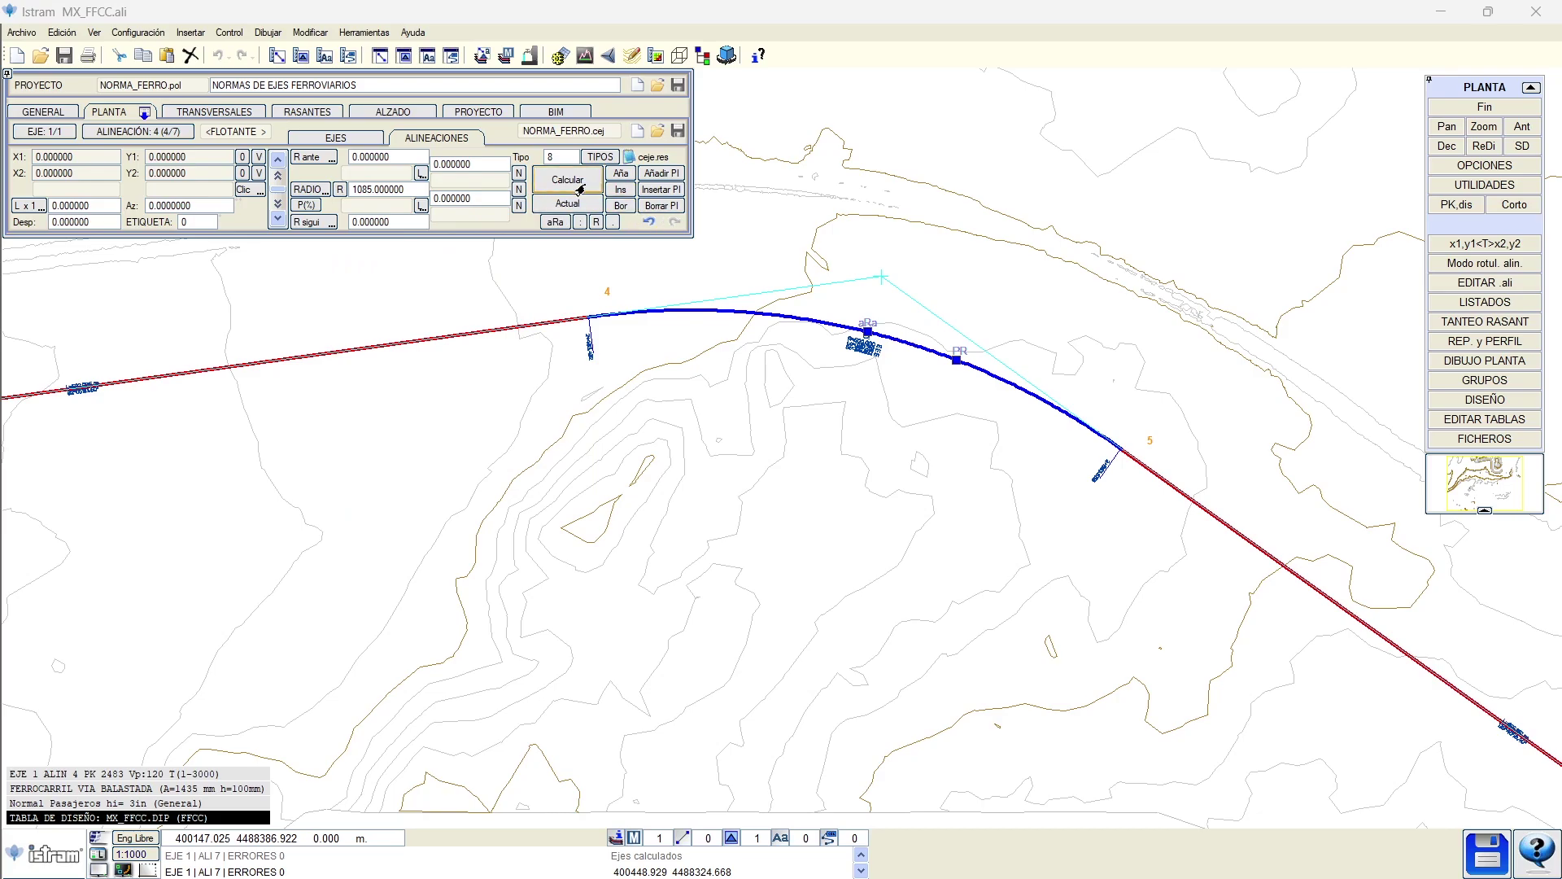
# Step: Set both the entry and exit clothoid lengths of alignment 4's 1085 m radius curve to 105 m and recalculate the axis
pyautogui.click(515, 194)
pyautogui.click(561, 209)
pyautogui.click(459, 200)
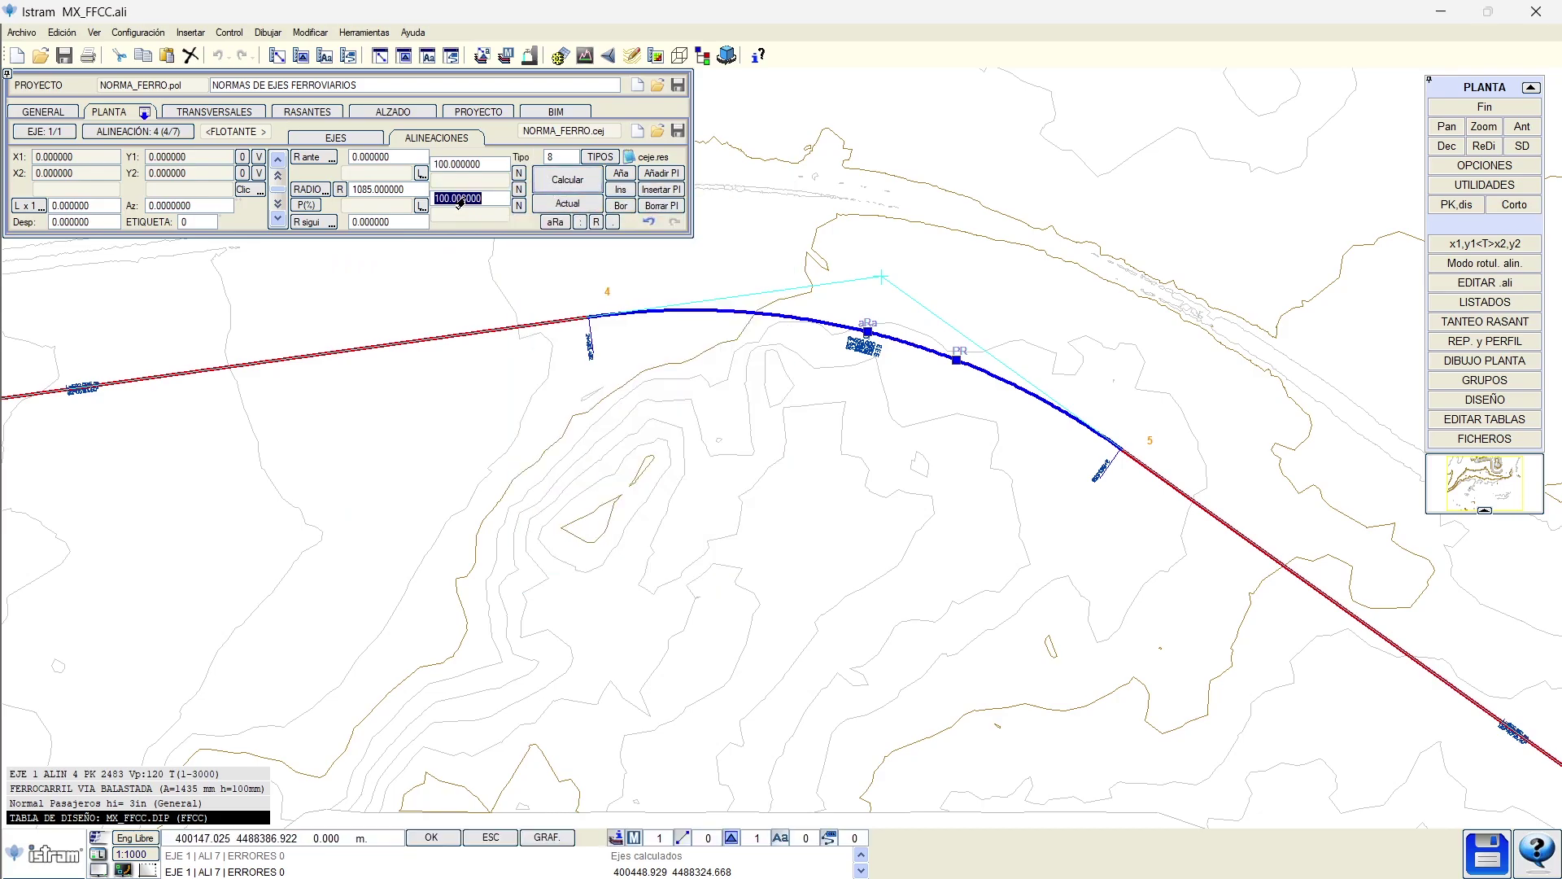
pyautogui.write('105')
pyautogui.click(459, 165)
pyautogui.write('10')
pyautogui.click(542, 180)
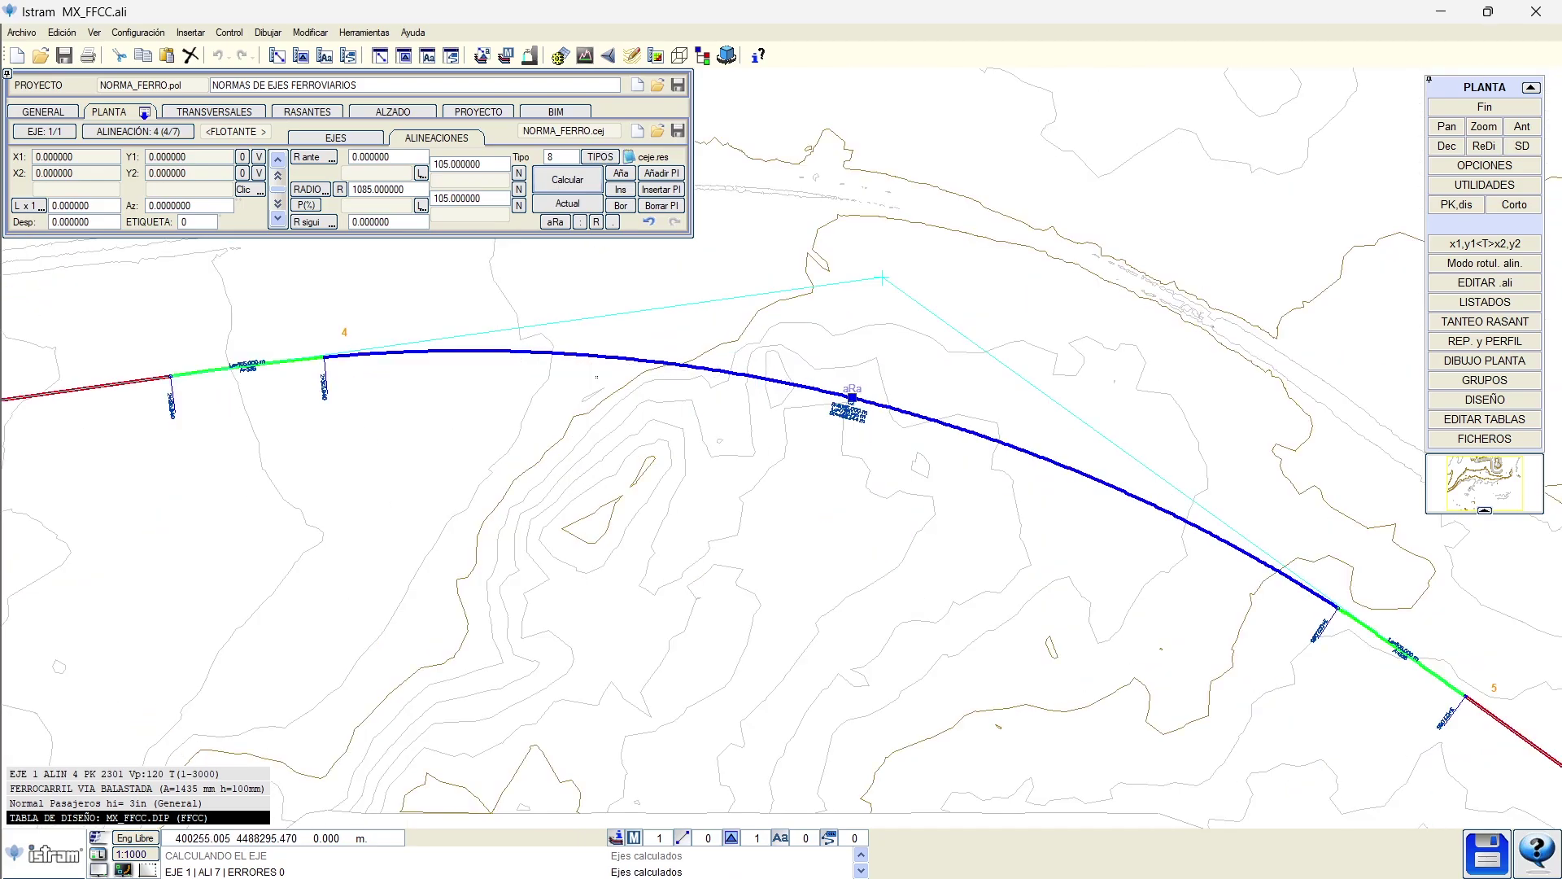
# Step: Select the curve of alignment 6, assign the norm's hp 90, hi 67 radius of 1085 m, and apply 100 m minimum clothoids on both sides
pyautogui.scroll(-2, 618, 352)
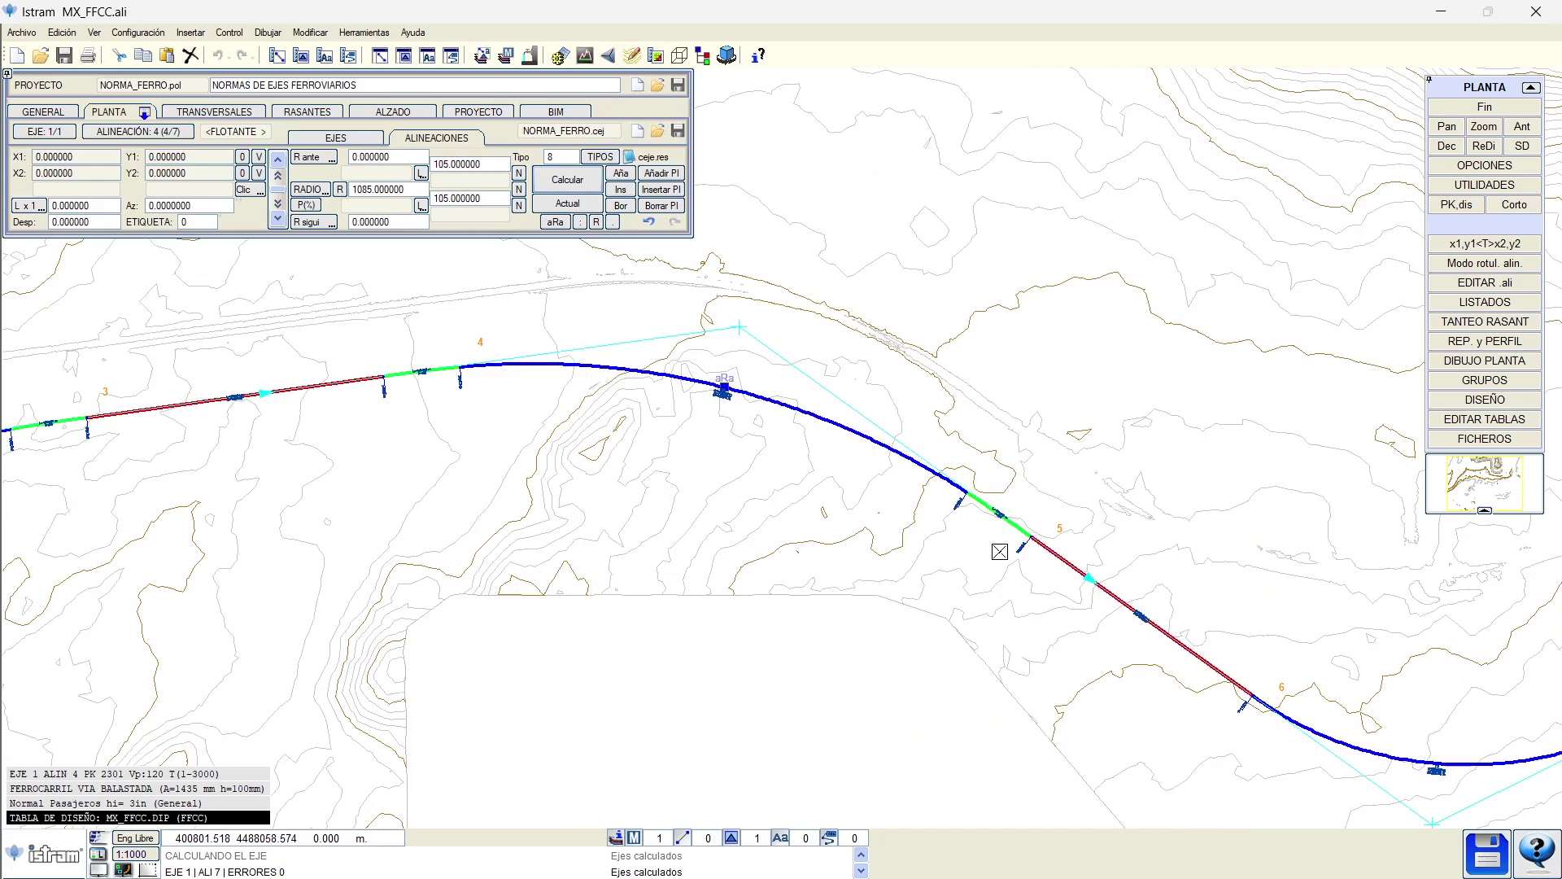
pyautogui.moveTo(1126, 673); pyautogui.dragTo(830, 645, button='middle')
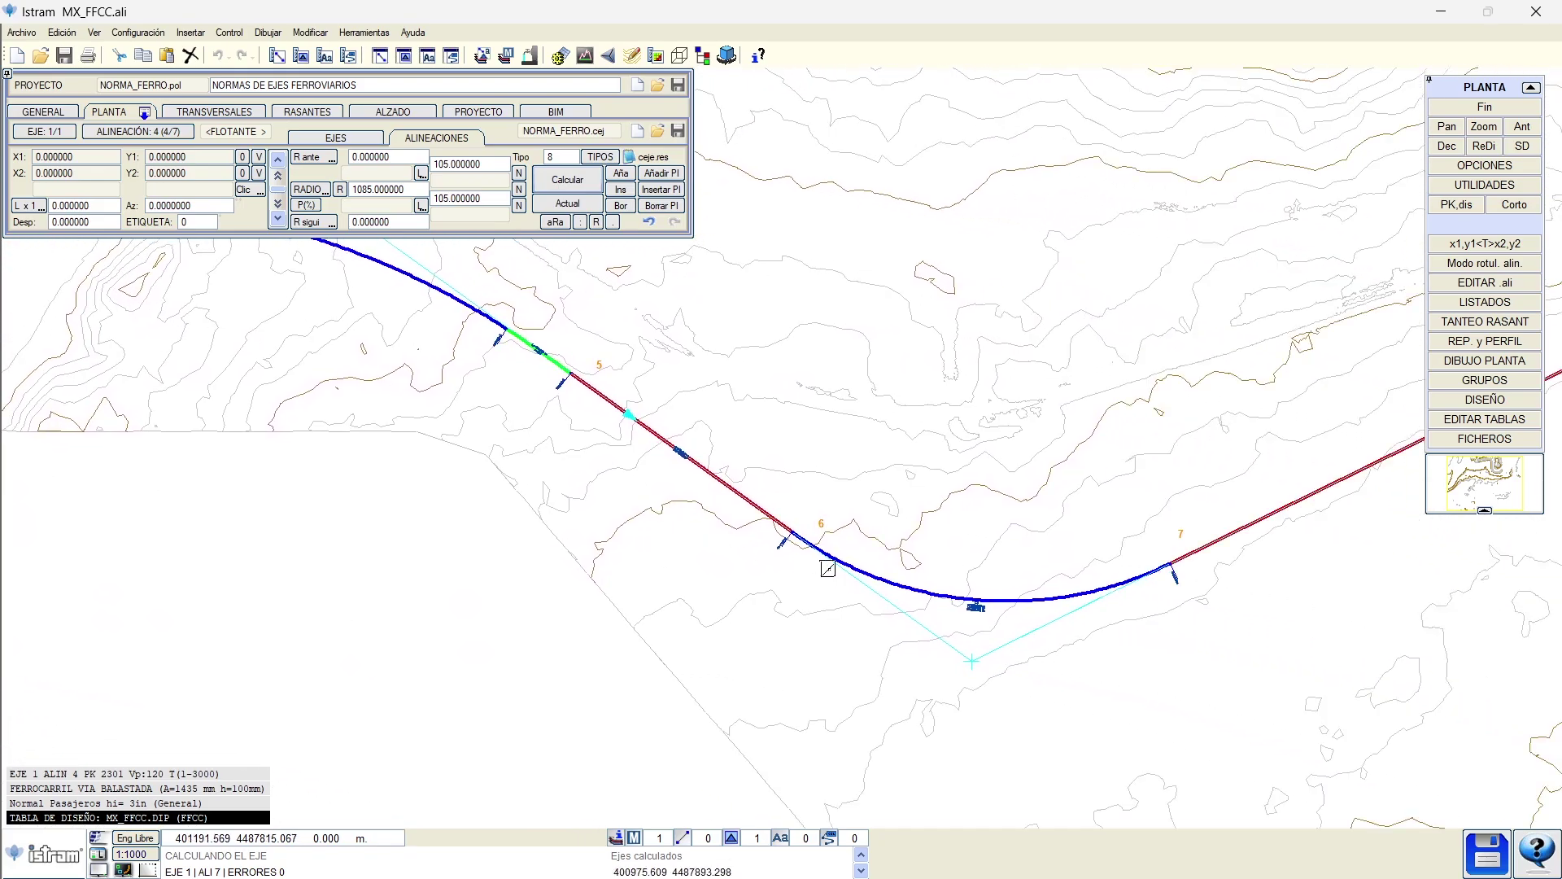
pyautogui.click(934, 591)
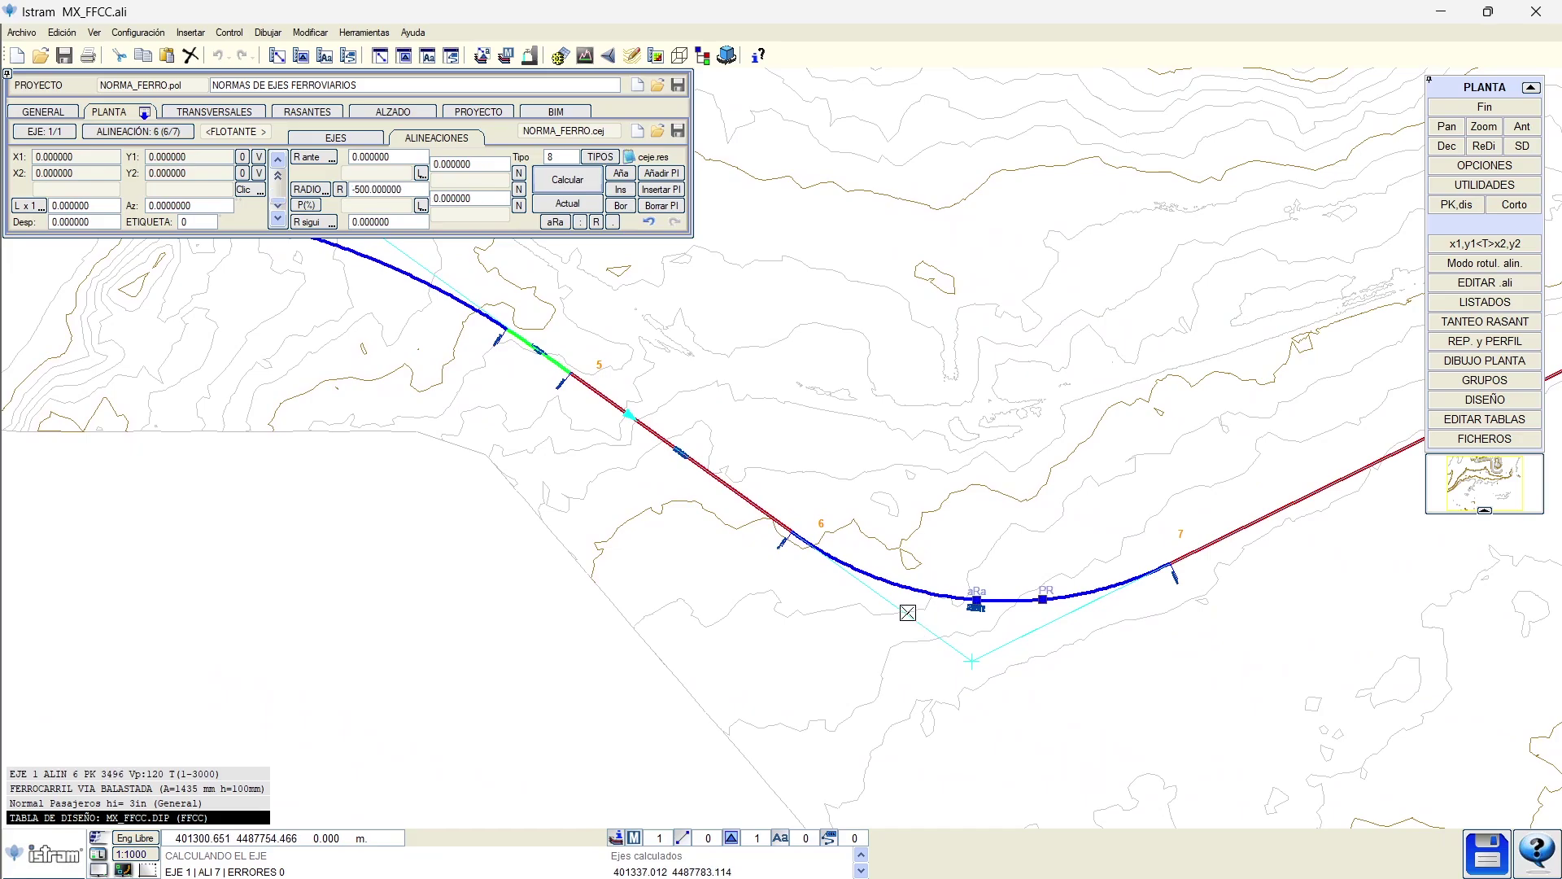
pyautogui.moveTo(914, 638); pyautogui.dragTo(852, 593, button='middle')
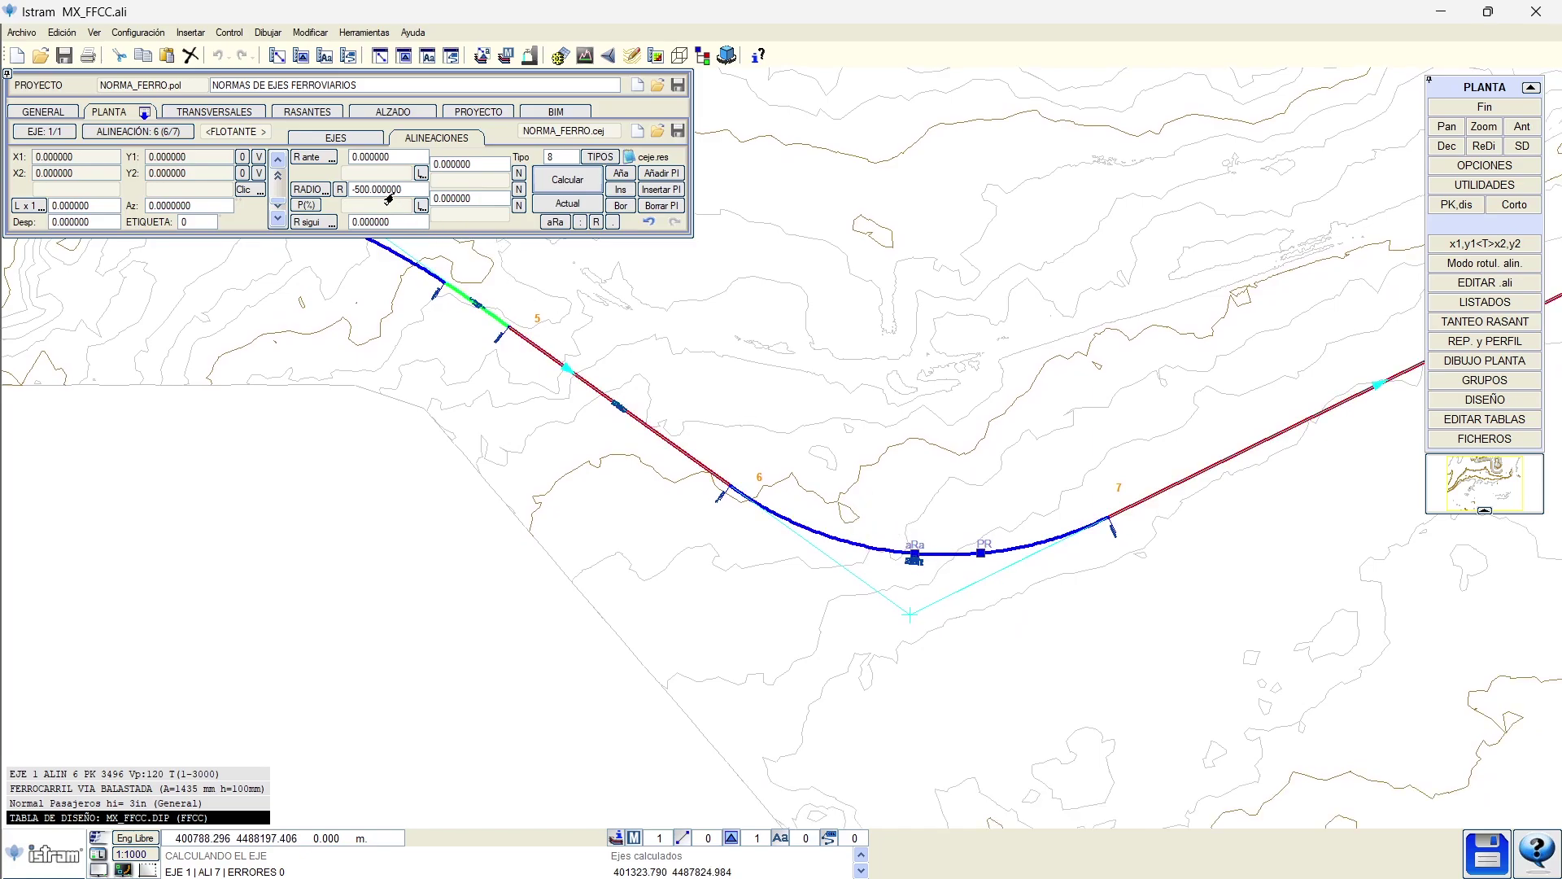
pyautogui.click(339, 191)
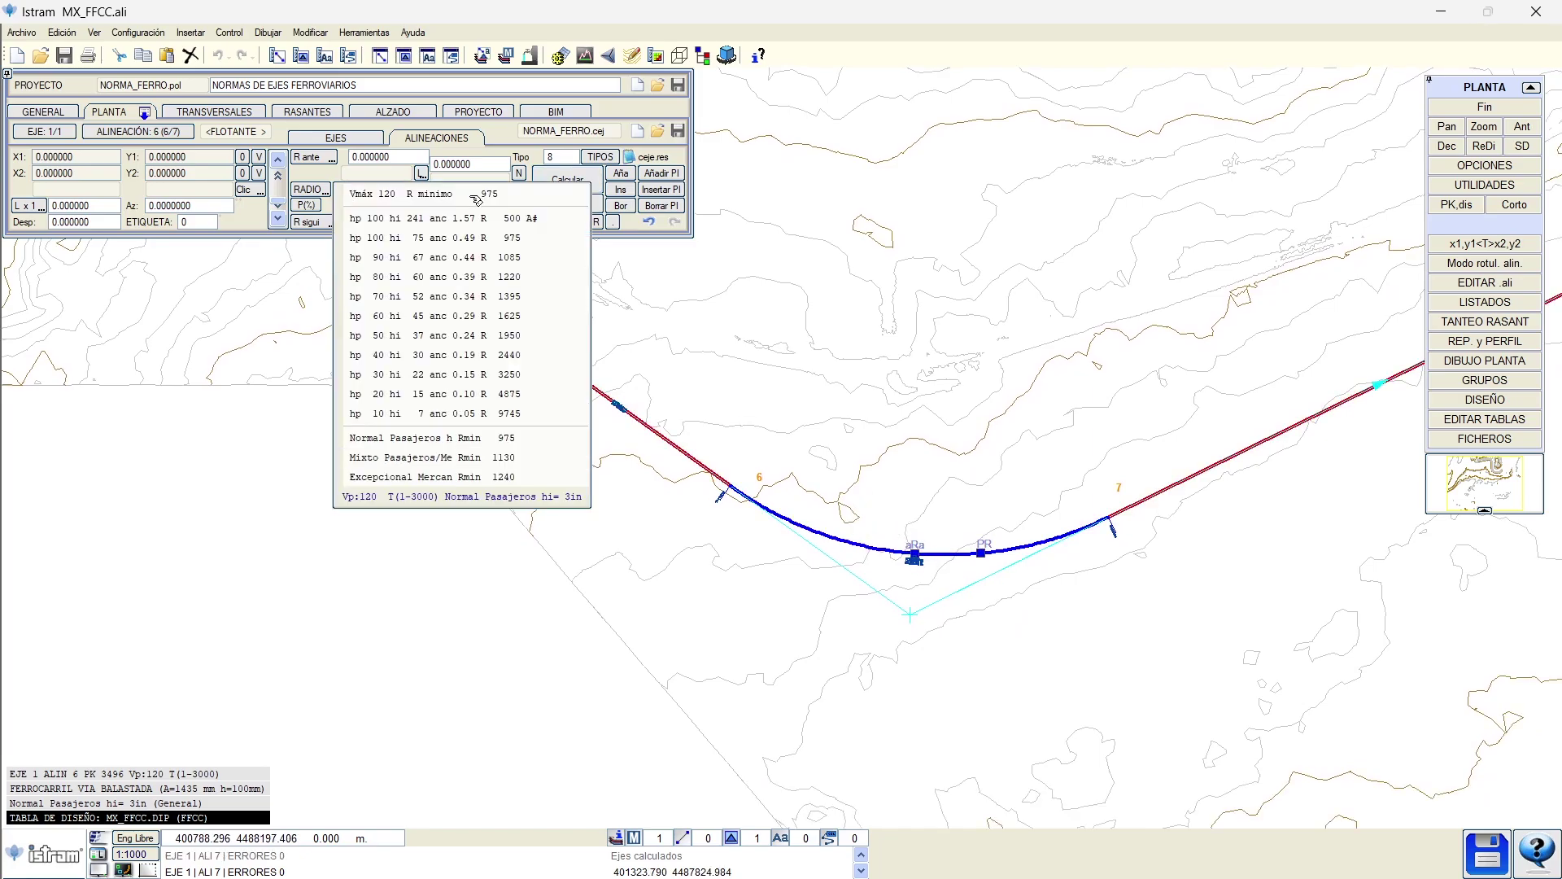
pyautogui.click(531, 261)
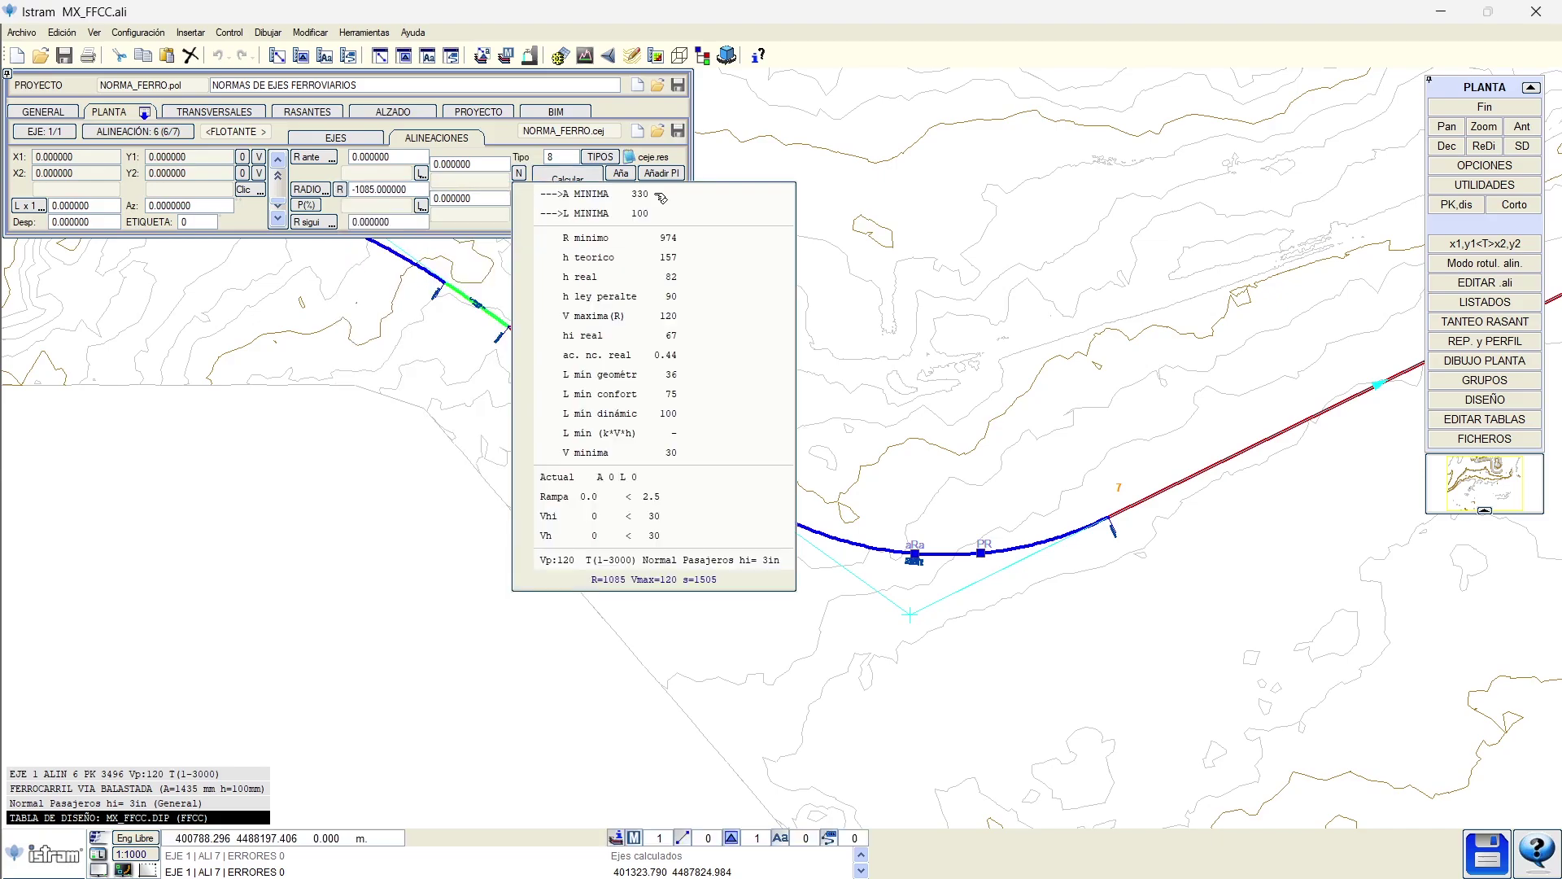
pyautogui.click(661, 197)
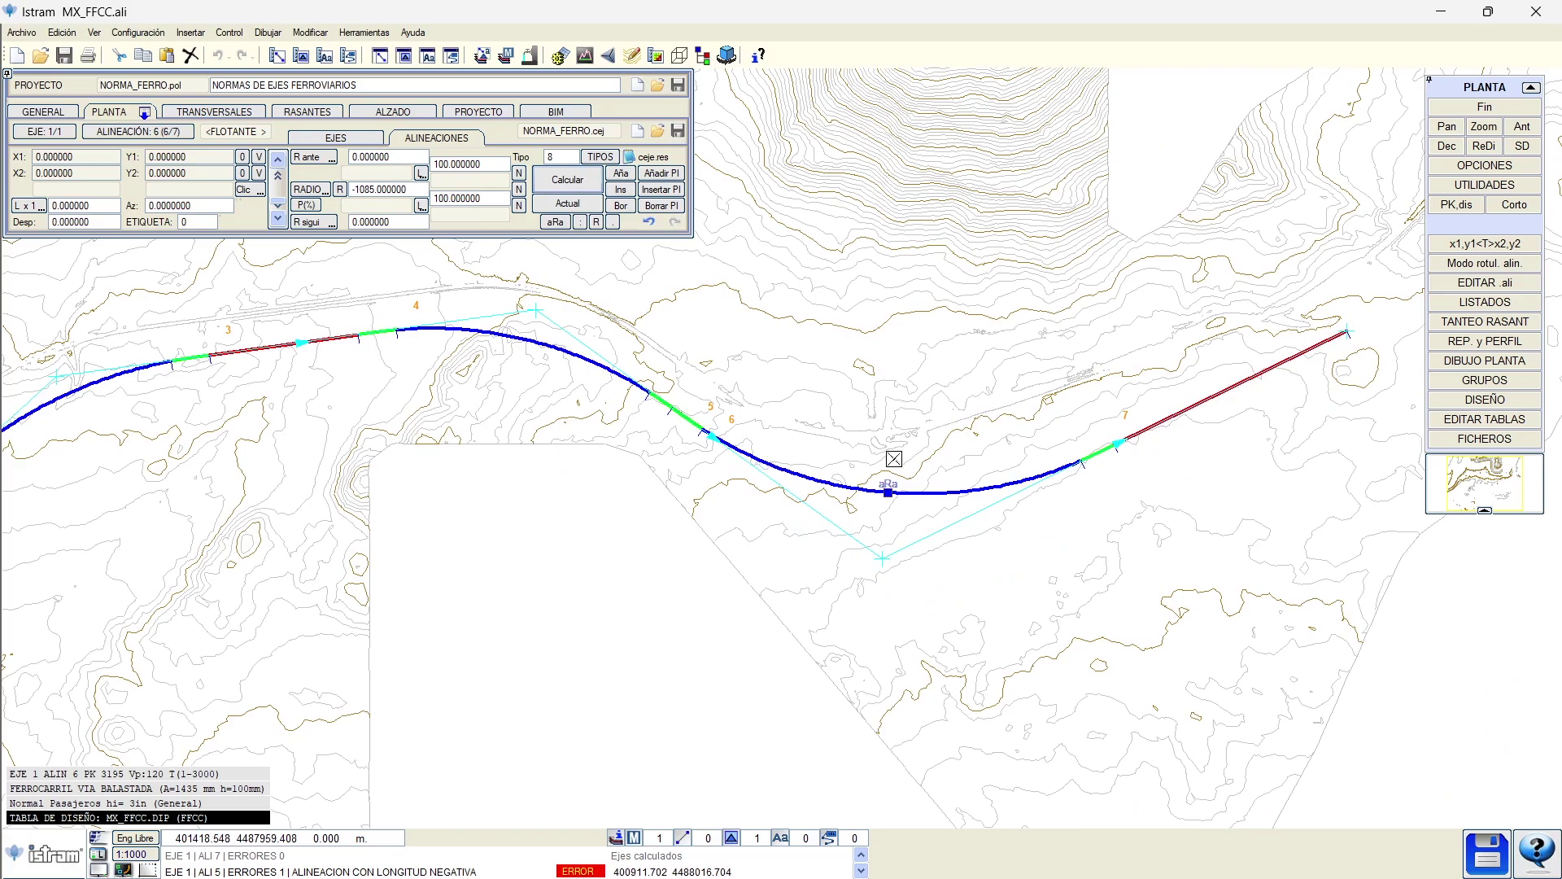
# Step: Move alignment 7's start vertex to about X 401634.5, Y 4487494.4 and its end point to about X 402914.8, Y 4488442.0
pyautogui.click(1161, 413)
pyautogui.click(883, 559)
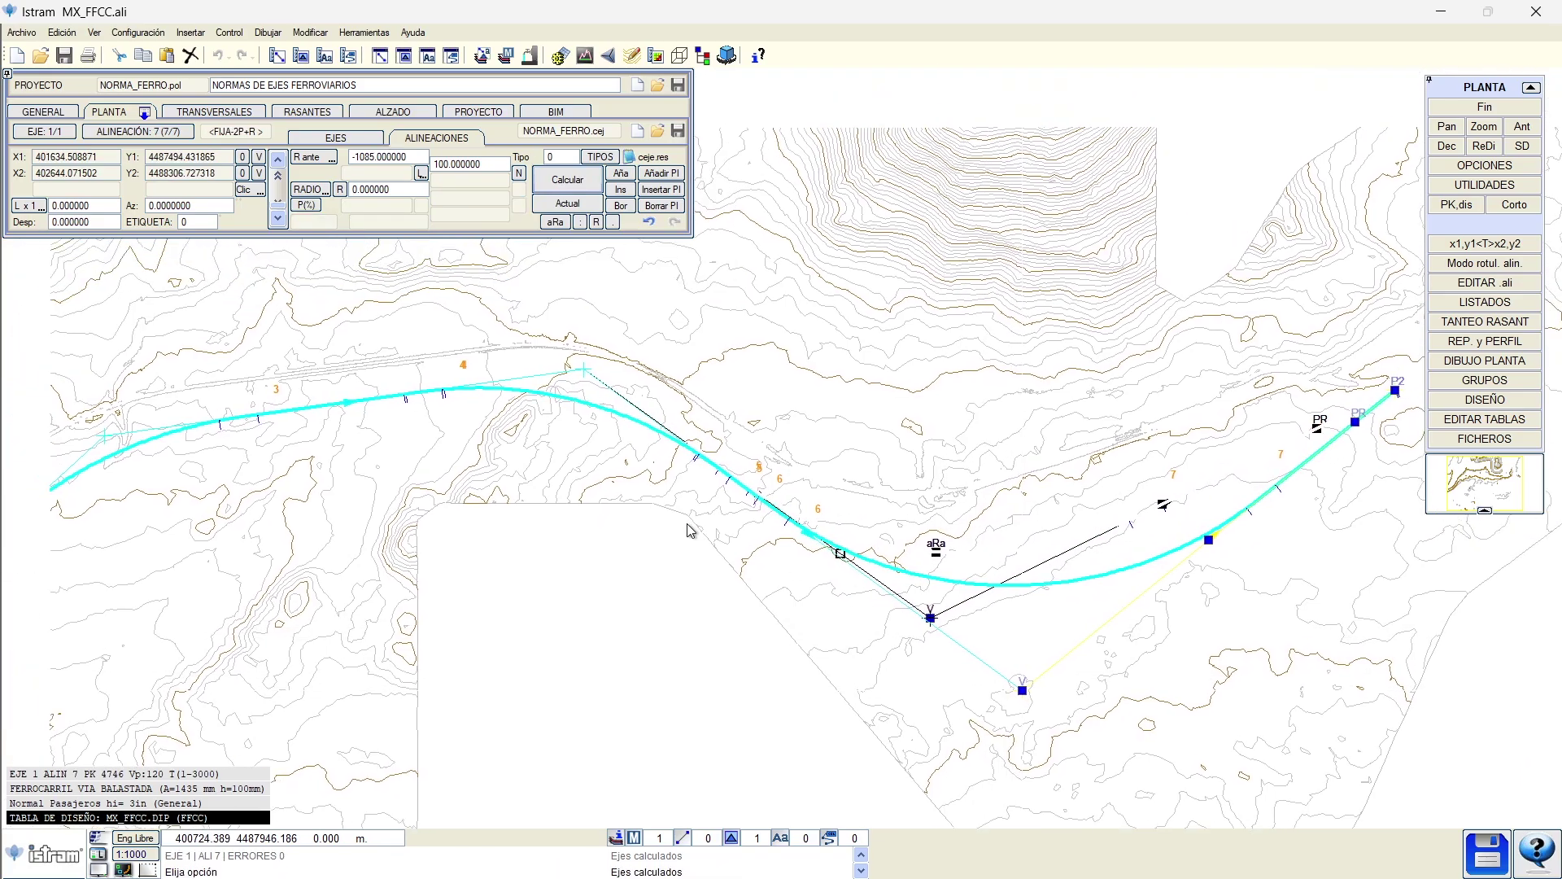
pyautogui.moveTo(973, 630); pyautogui.dragTo(814, 520, button='middle')
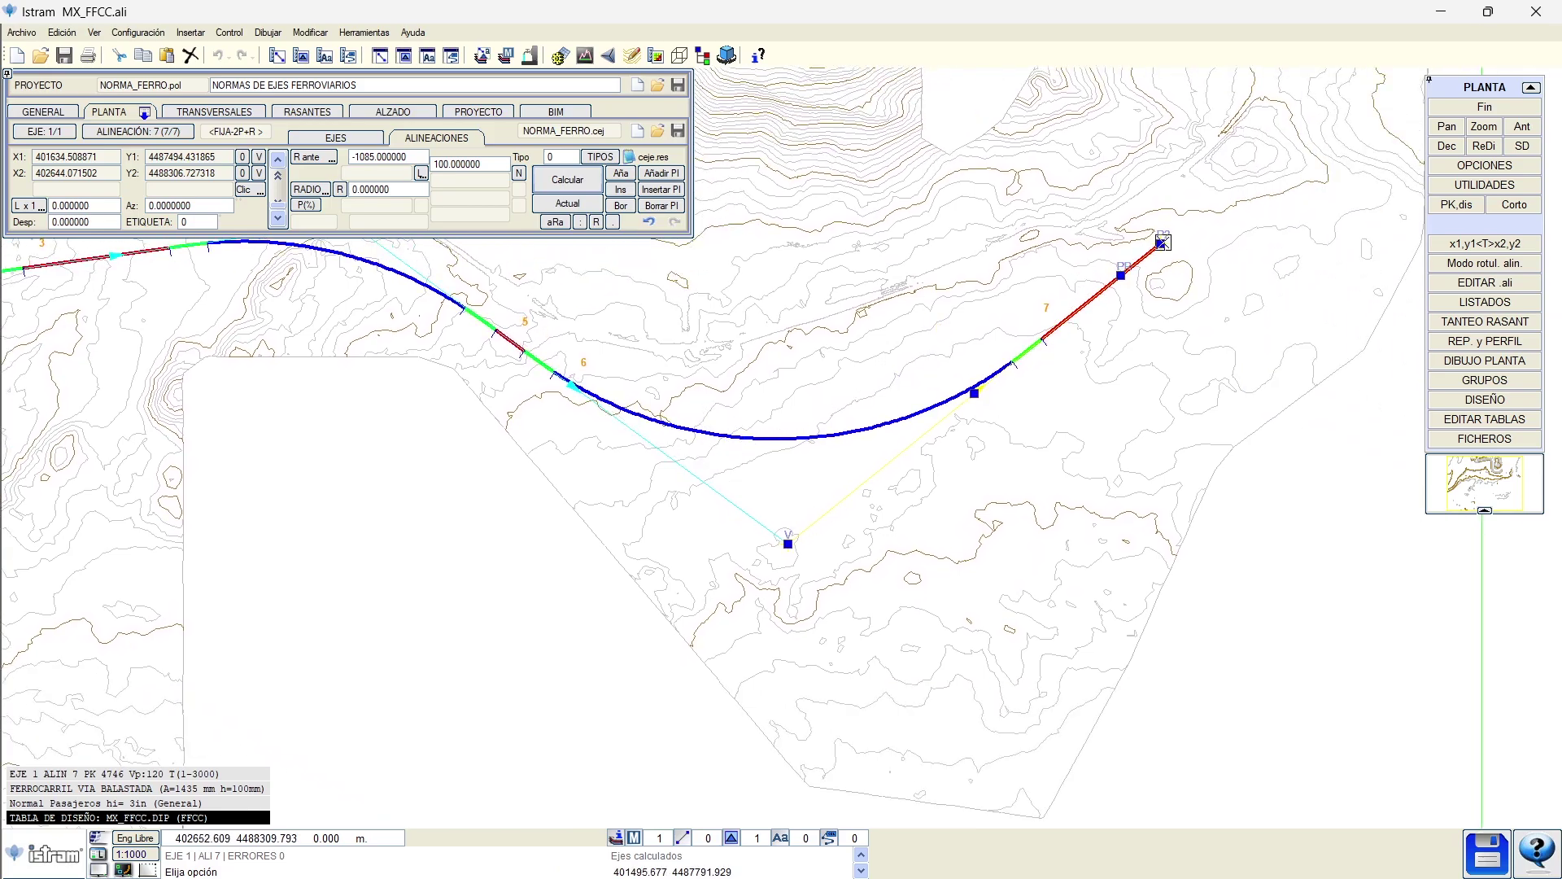
pyautogui.click(1163, 242)
pyautogui.click(1257, 193)
pyautogui.scroll(-2, 895, 422)
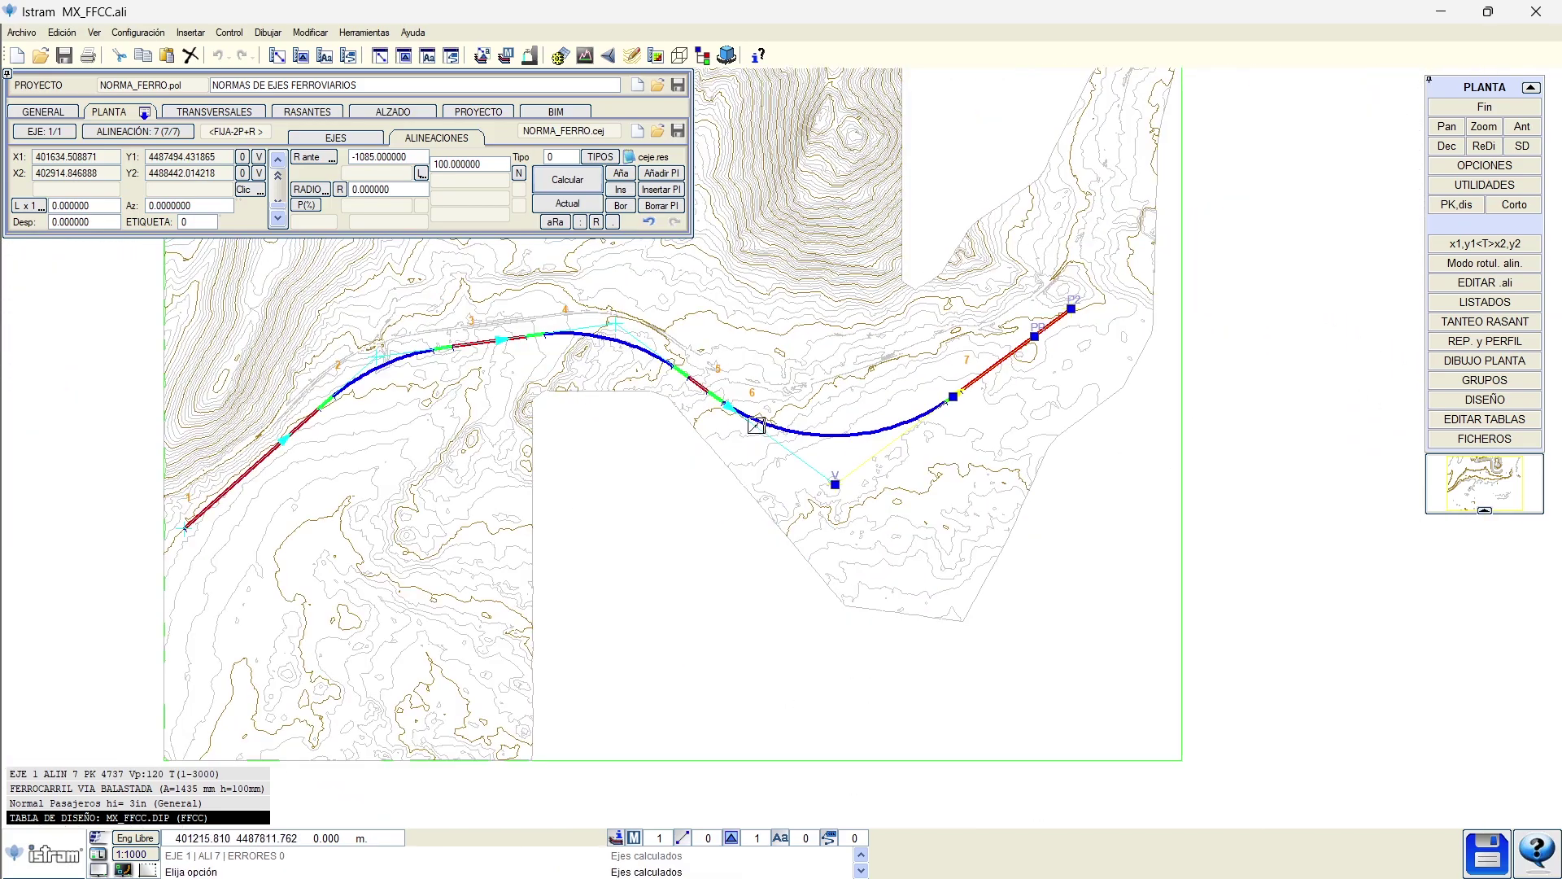
# Step: Select the straight of alignment 5 between the two opposing curves and examine its labelled length
pyautogui.scroll(2, 716, 405)
pyautogui.click(696, 367)
pyautogui.scroll(-1, 704, 404)
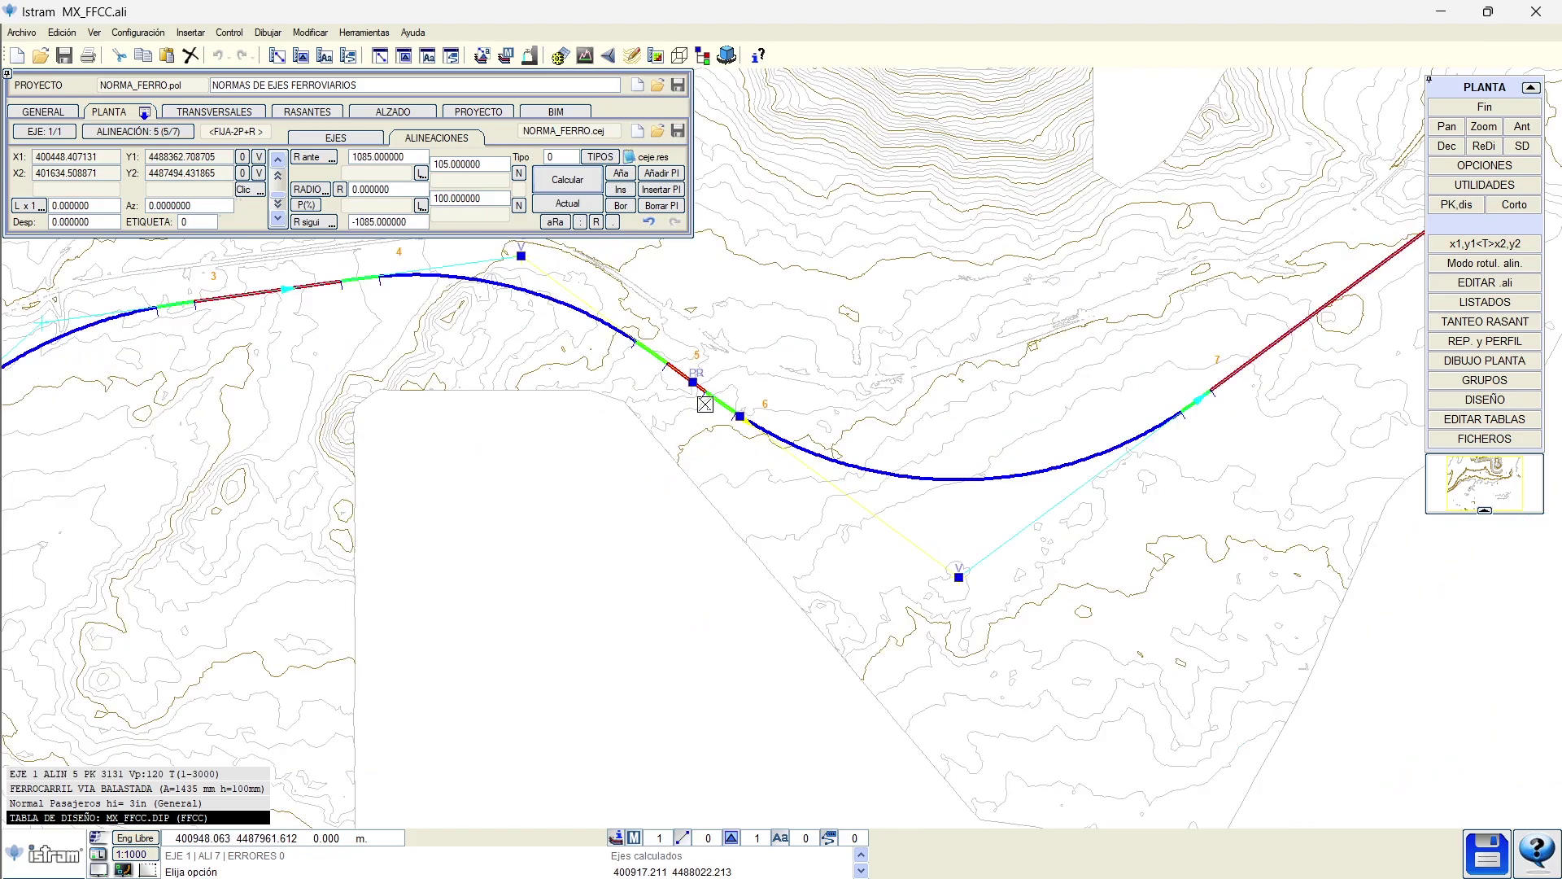
pyautogui.scroll(5, 705, 403)
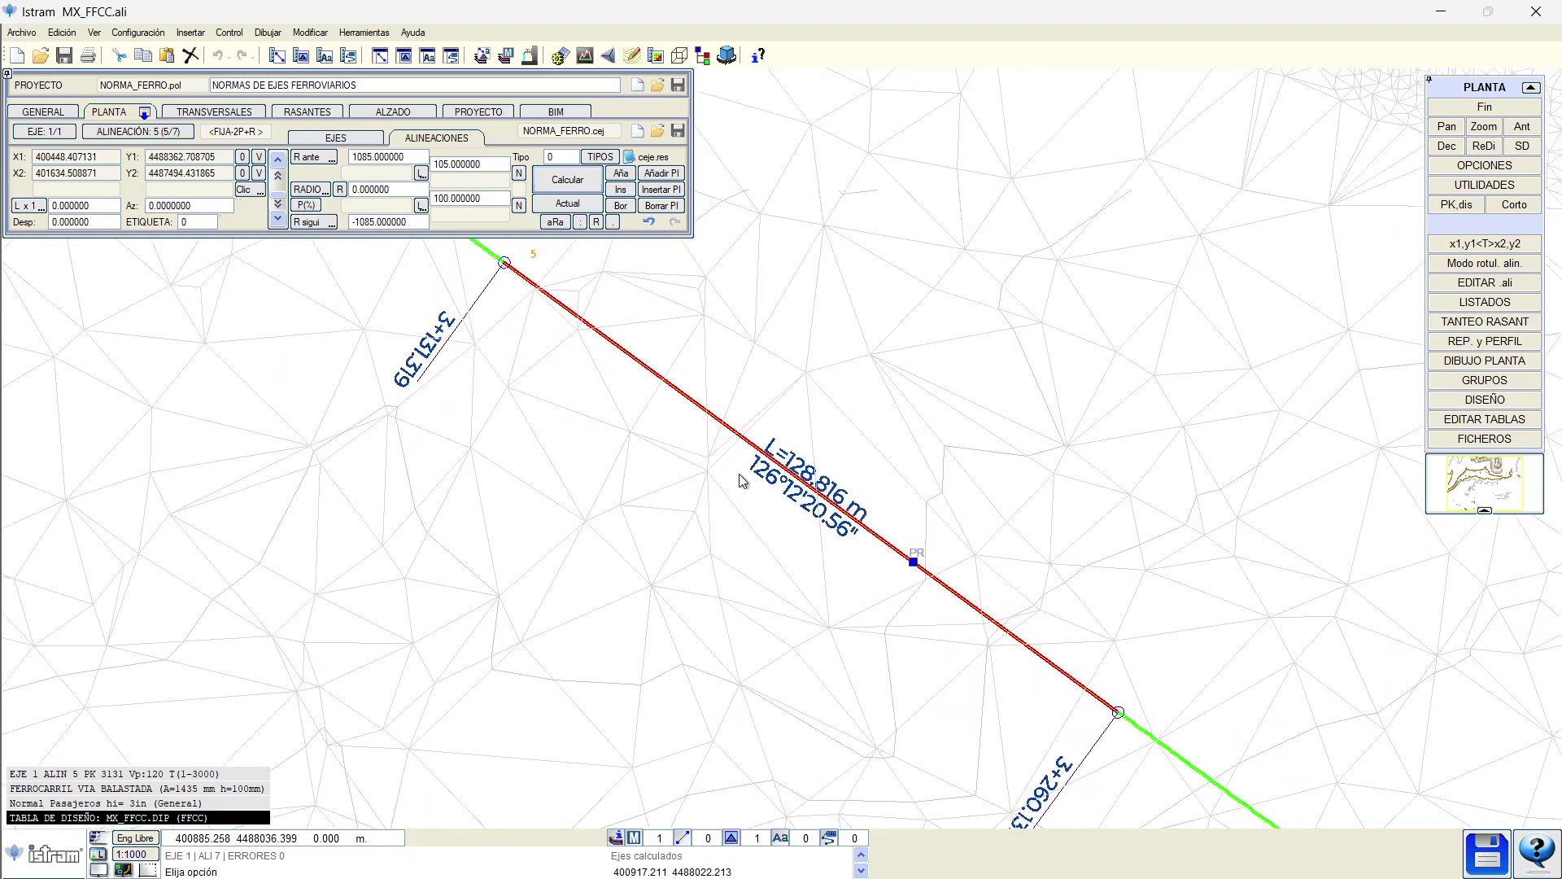